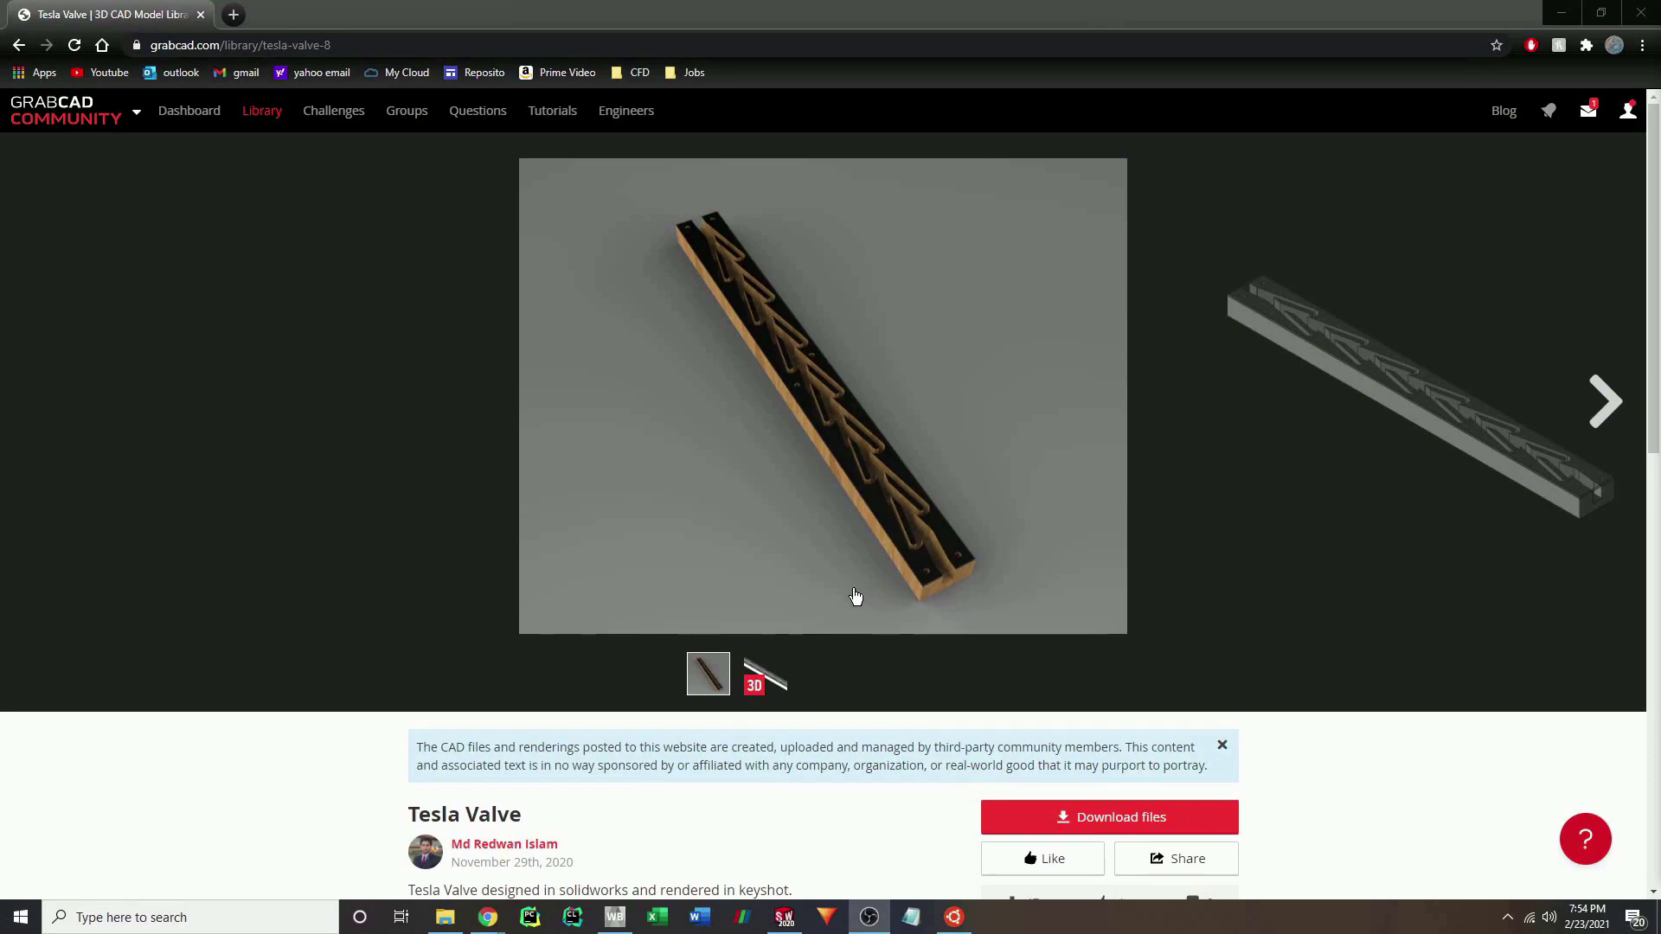
Download the Tesla Valve model files from its GrabCAD library page.
{"action": "scroll", "coordinate": [848, 599], "scroll_direction": "down", "scroll_amount": 3}
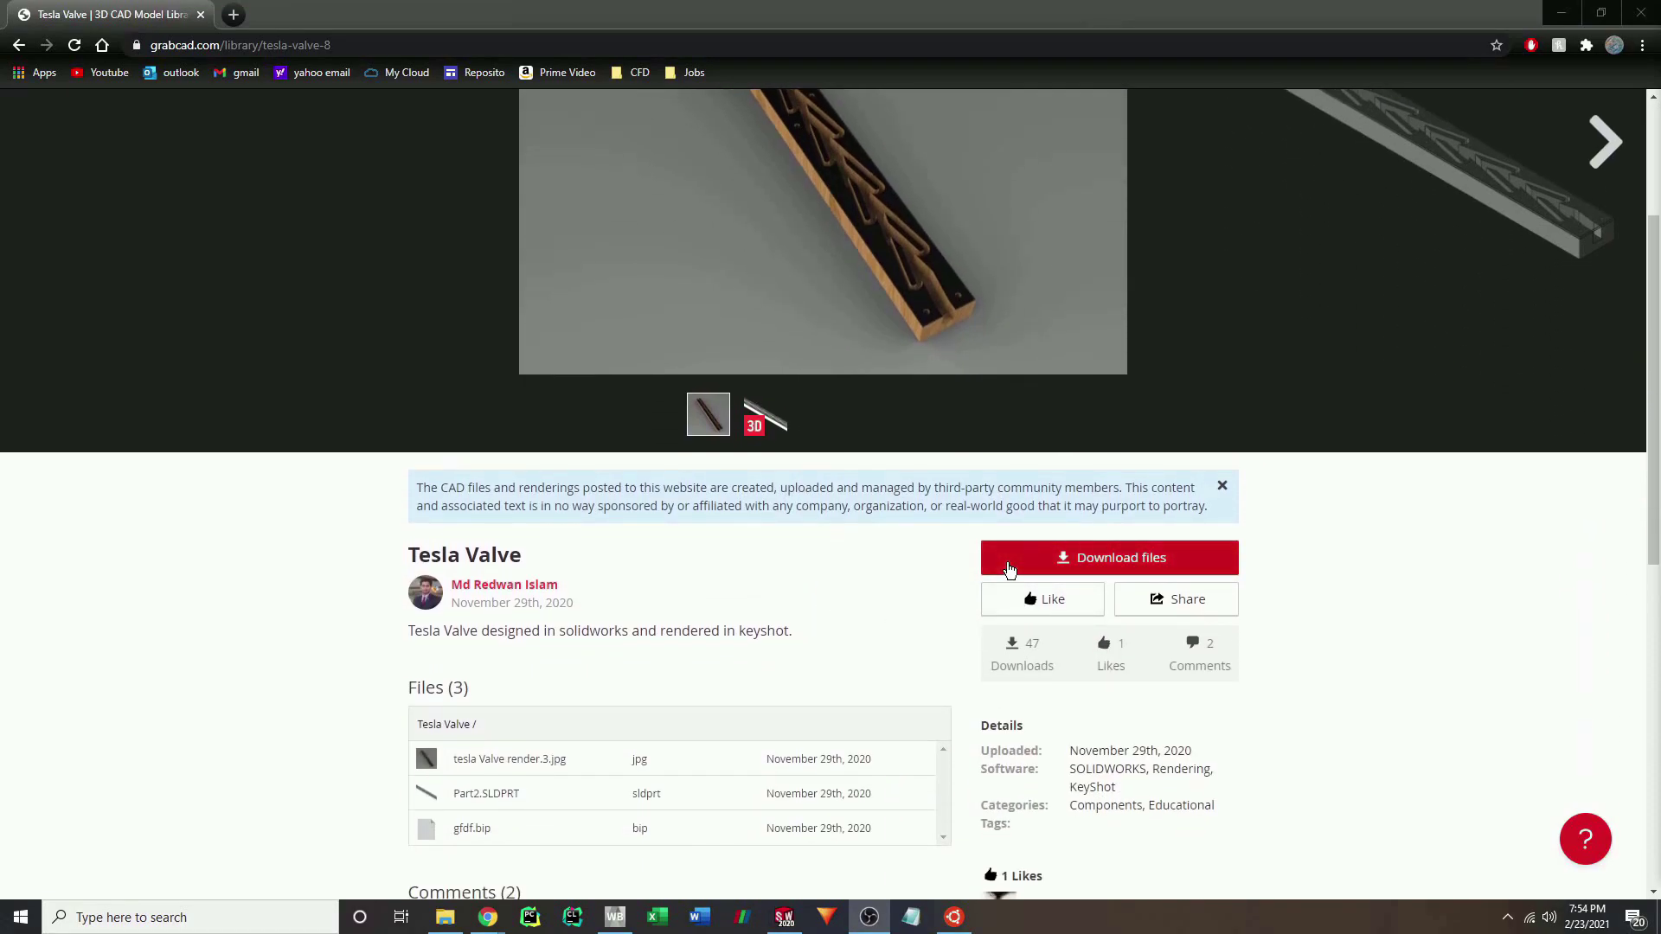
{"action": "left_click", "coordinate": [1009, 567]}
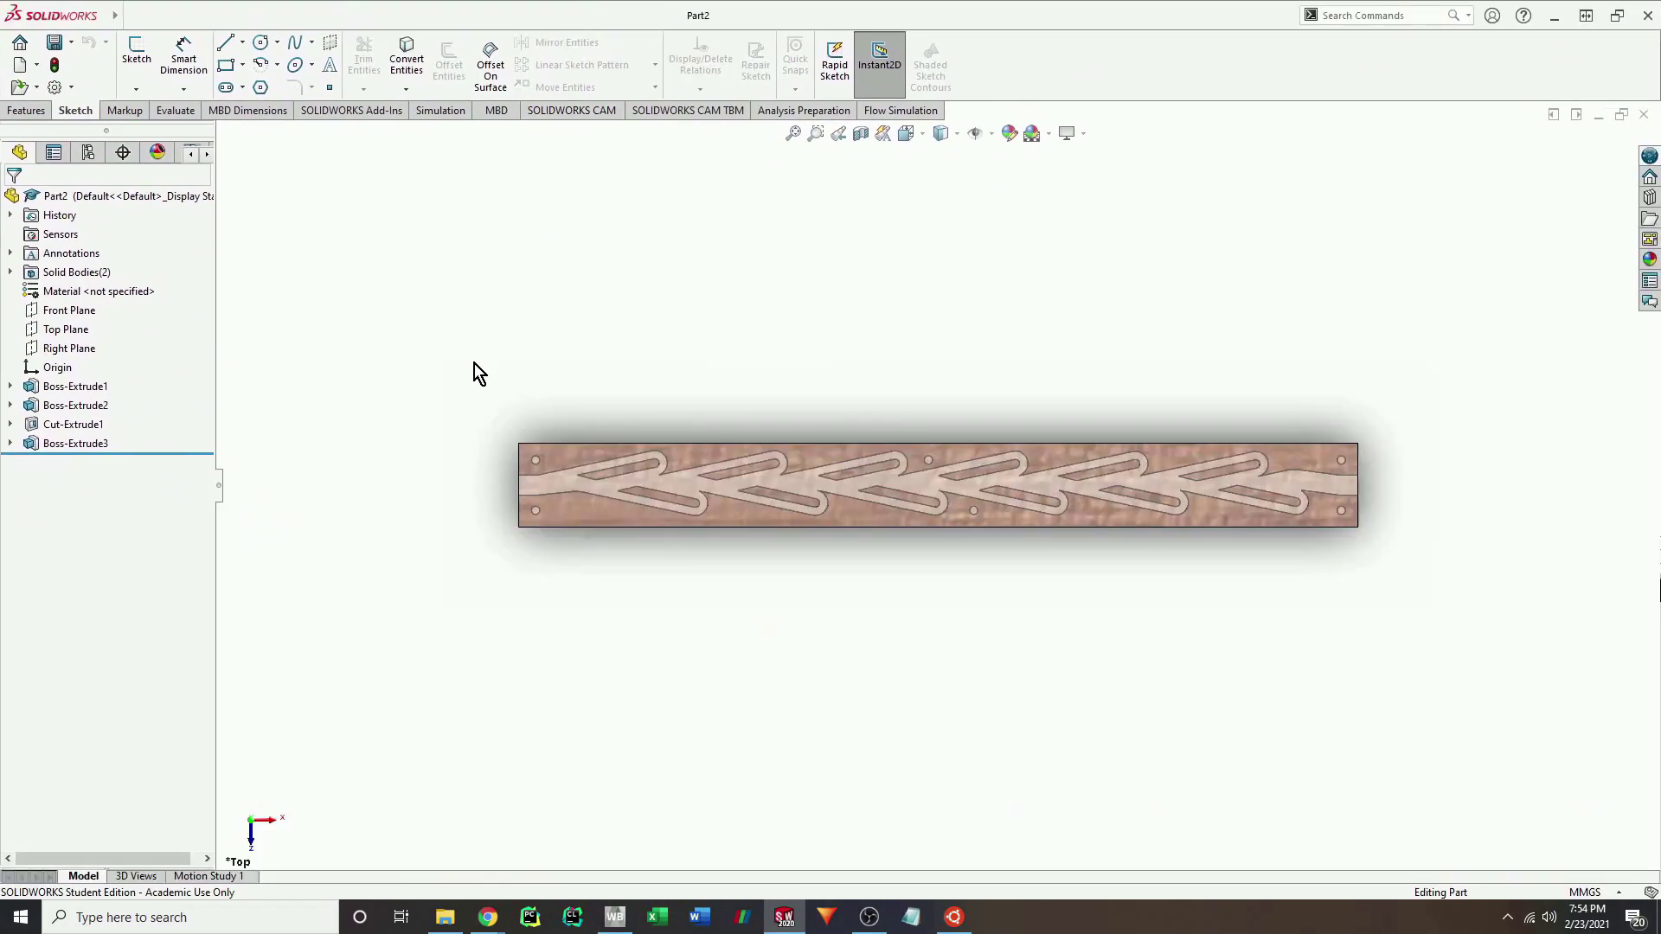
In isometric view, delete Boss-Extrude2, Boss-Extrude3 and Cut-Extrude1.
{"action": "key", "text": "ctrl+7"}
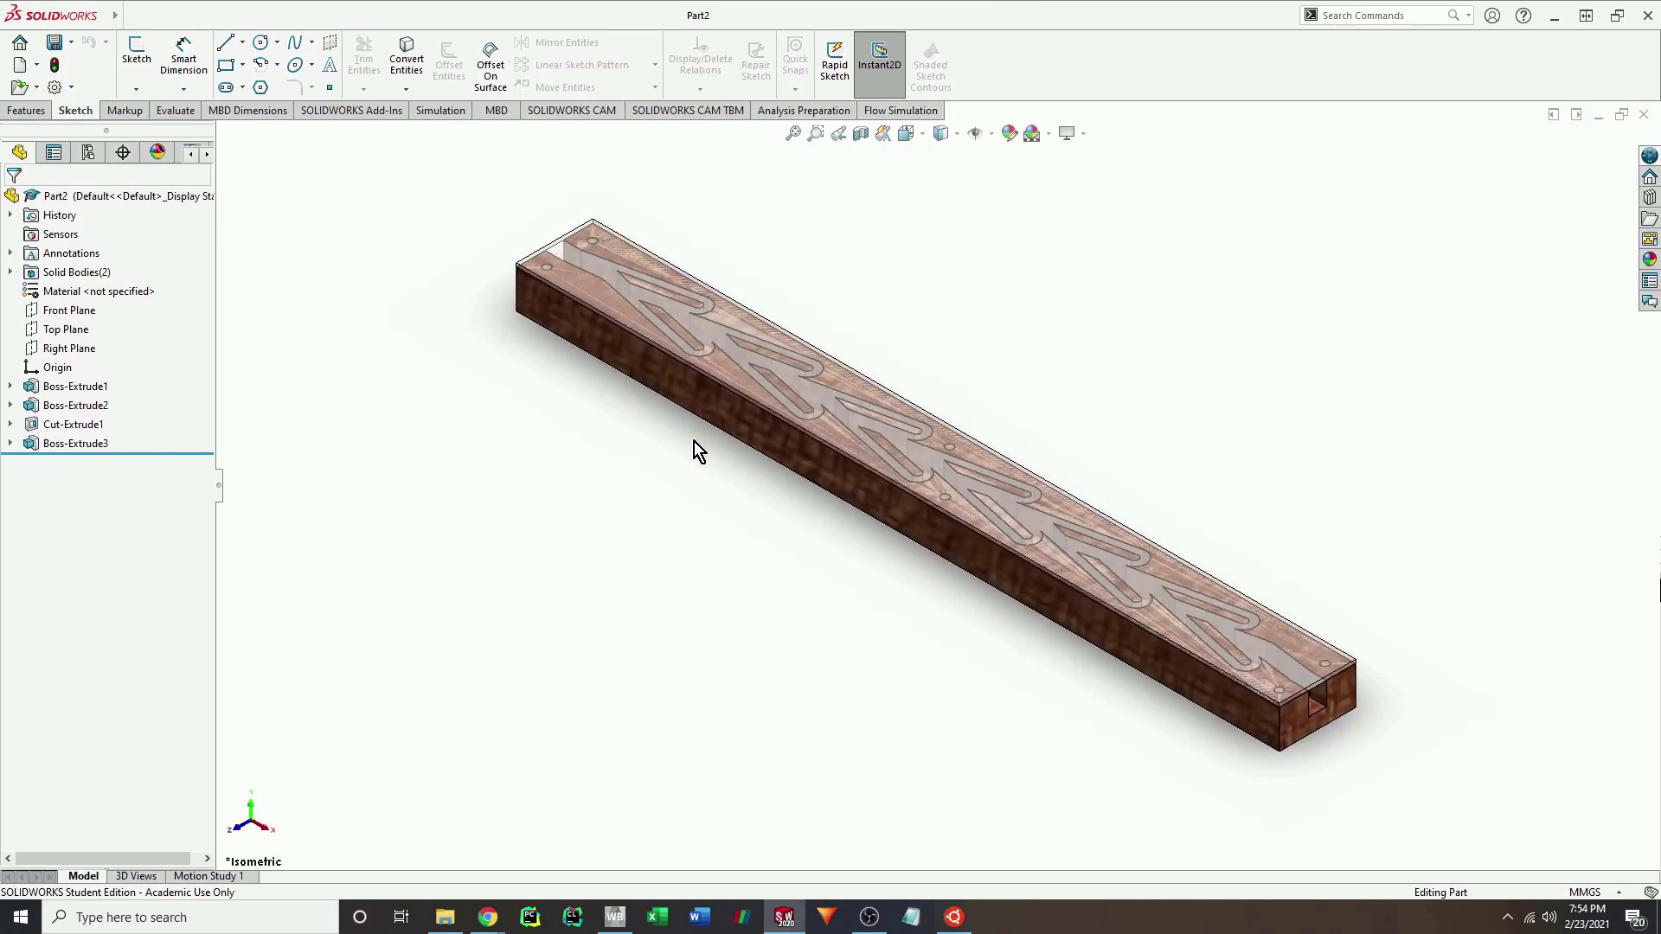
{"action": "left_click", "coordinate": [76, 443]}
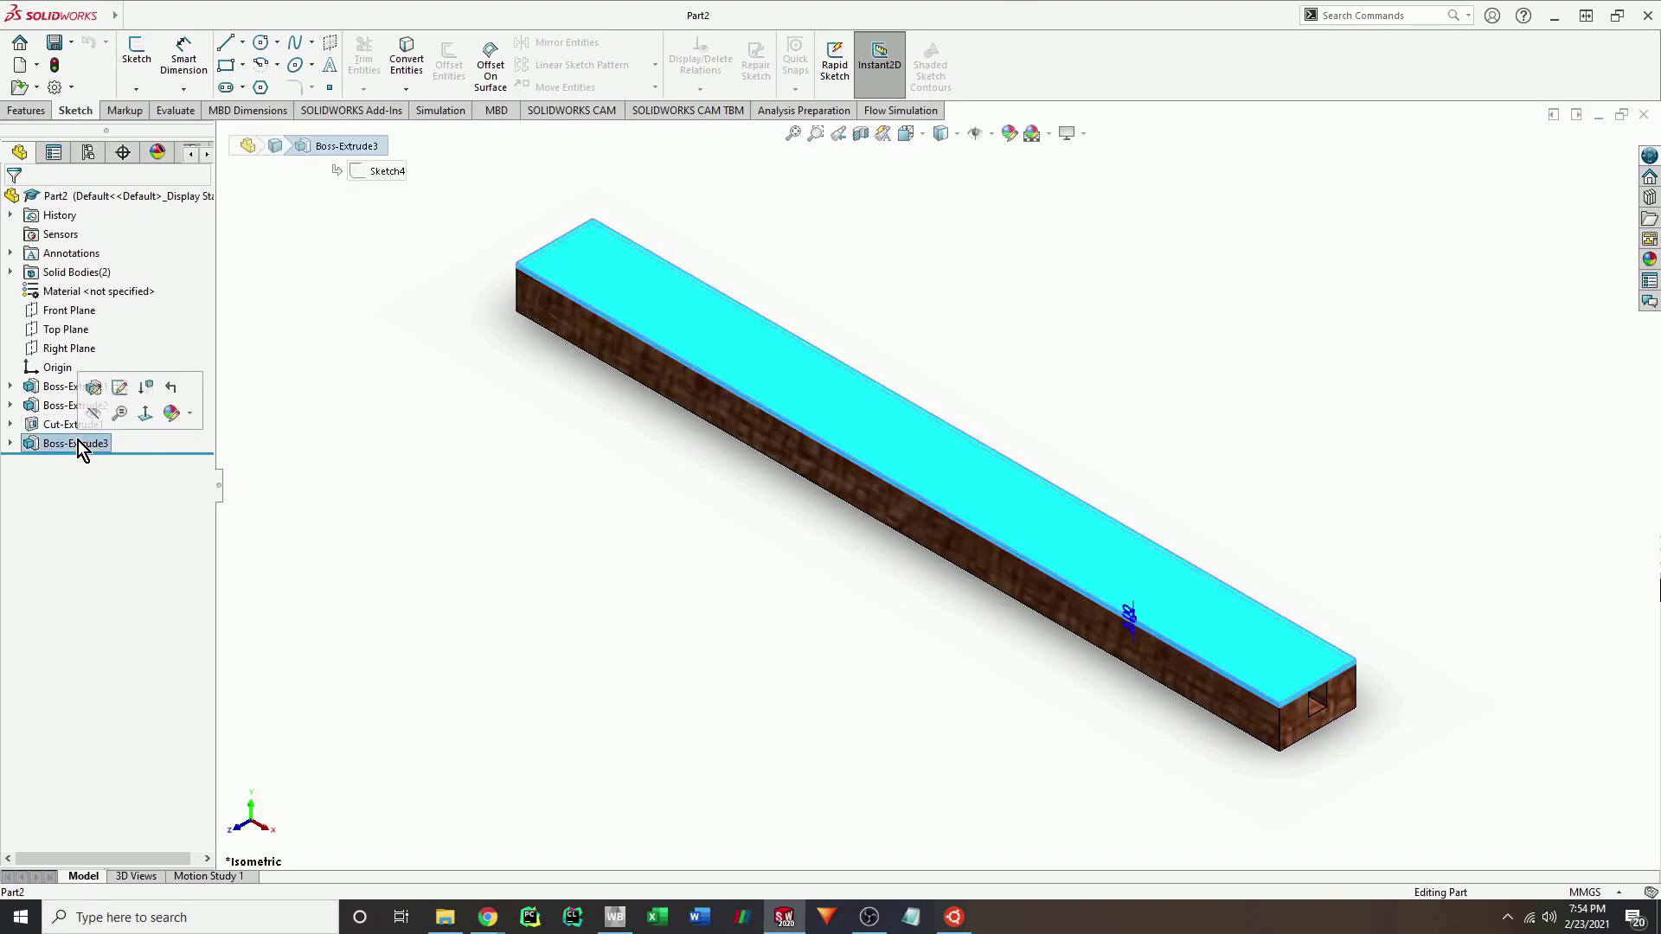
{"action": "left_click", "coordinate": [68, 413], "text": "shift"}
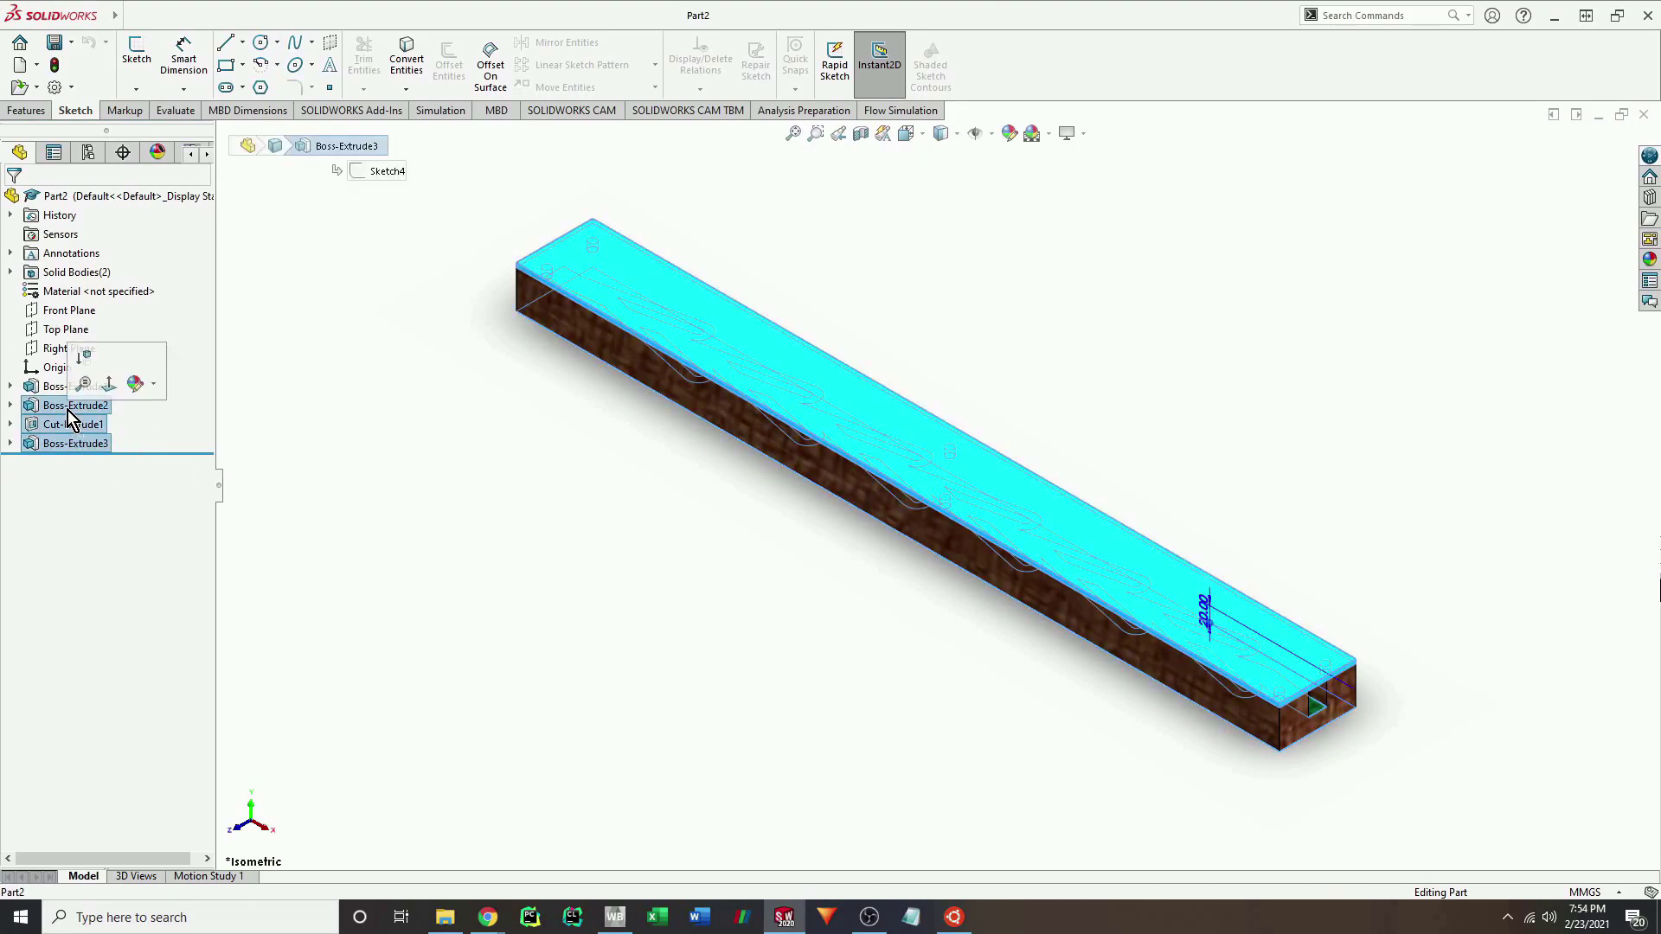
{"action": "key", "text": "Delete"}
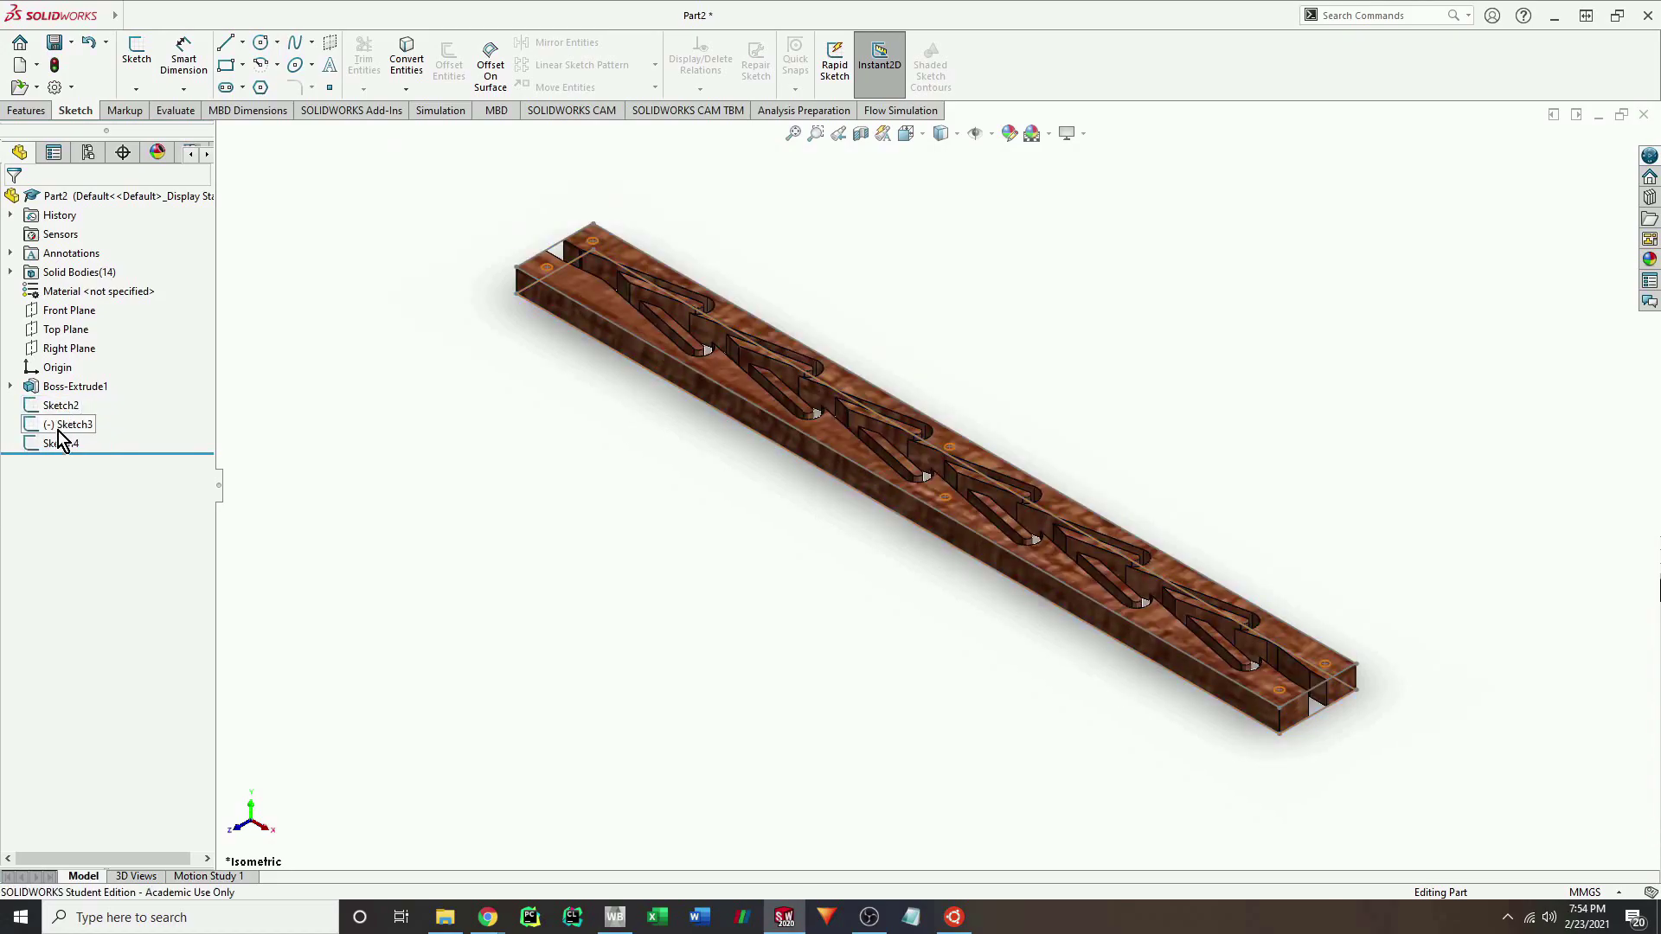
Delete the leftover Sketch2, Sketch3 and Sketch4, then select Boss-Extrude1.
{"action": "left_click", "coordinate": [61, 443]}
{"action": "left_click", "coordinate": [65, 424], "text": "shift"}
{"action": "left_click", "coordinate": [52, 406], "text": "shift"}
{"action": "key", "text": "Delete"}
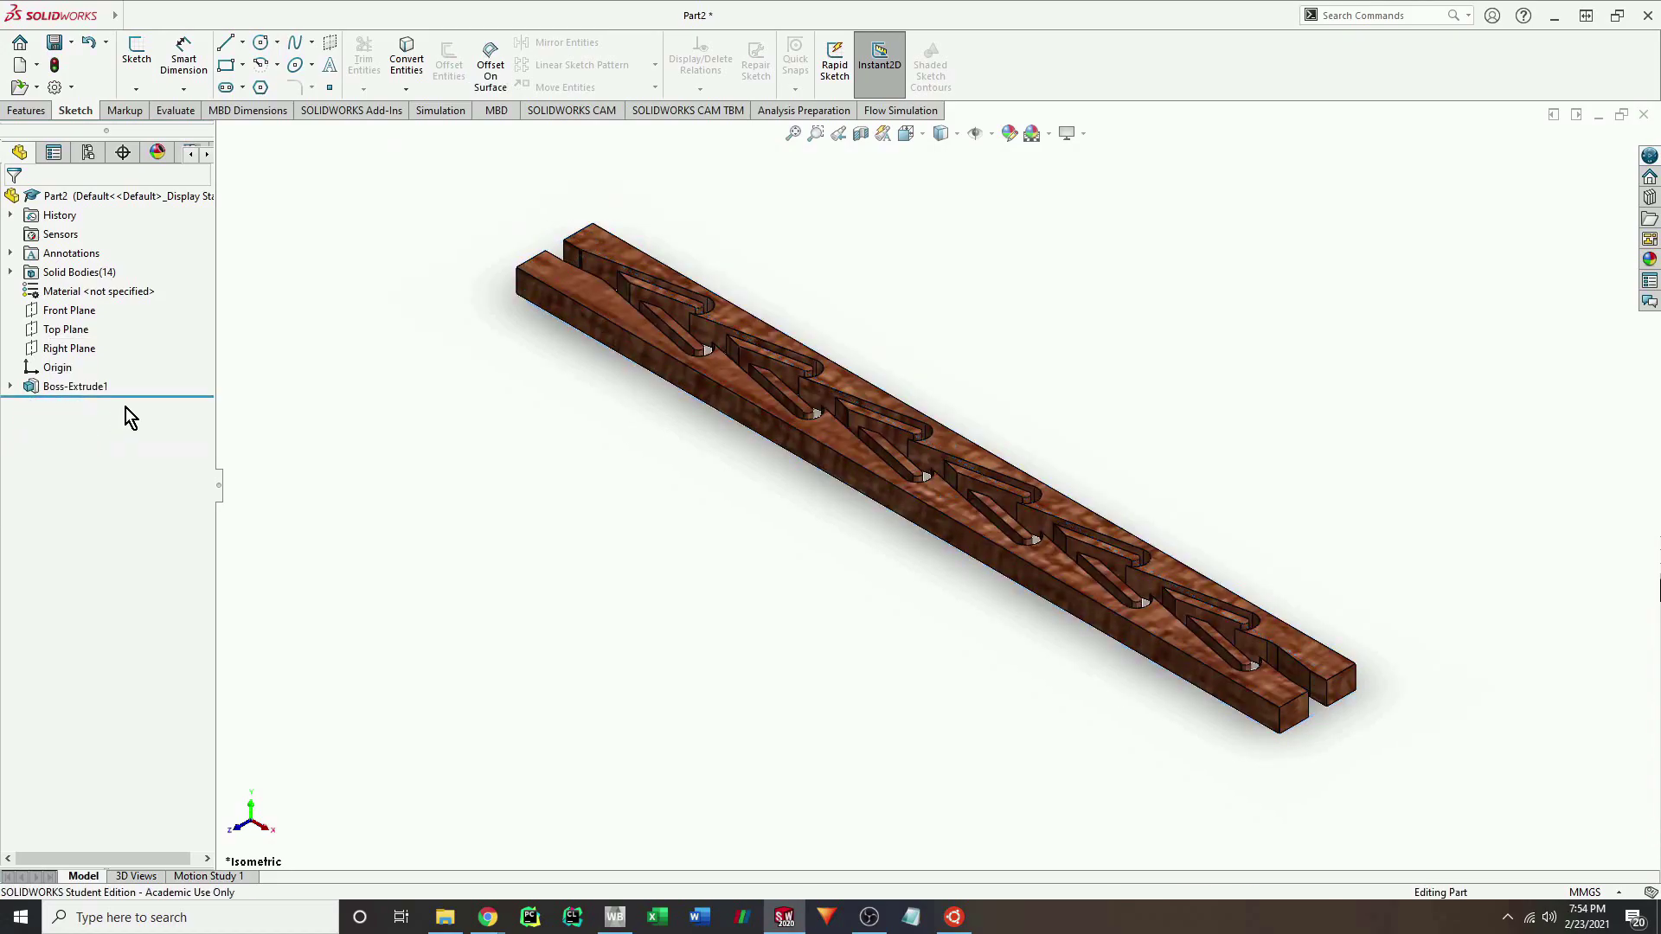
{"action": "left_click", "coordinate": [67, 391]}
Delete Boss-Extrude1 and start editing Sketch1.
{"action": "key", "text": "Delete"}
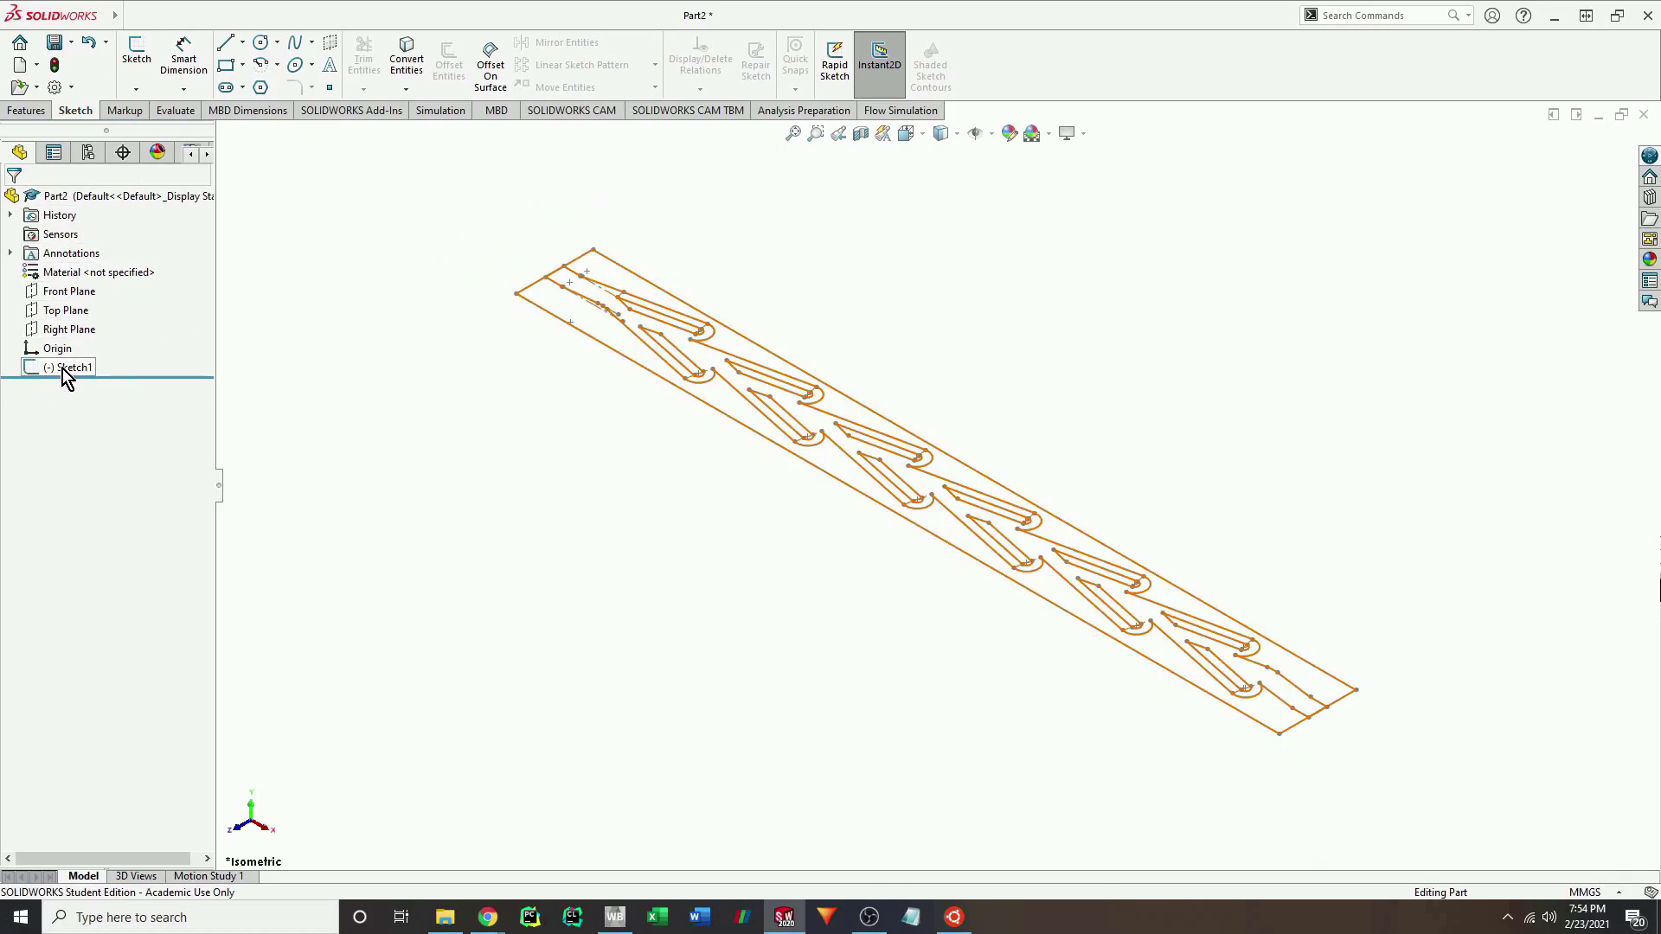
{"action": "right_click", "coordinate": [65, 368]}
{"action": "left_click", "coordinate": [78, 318]}
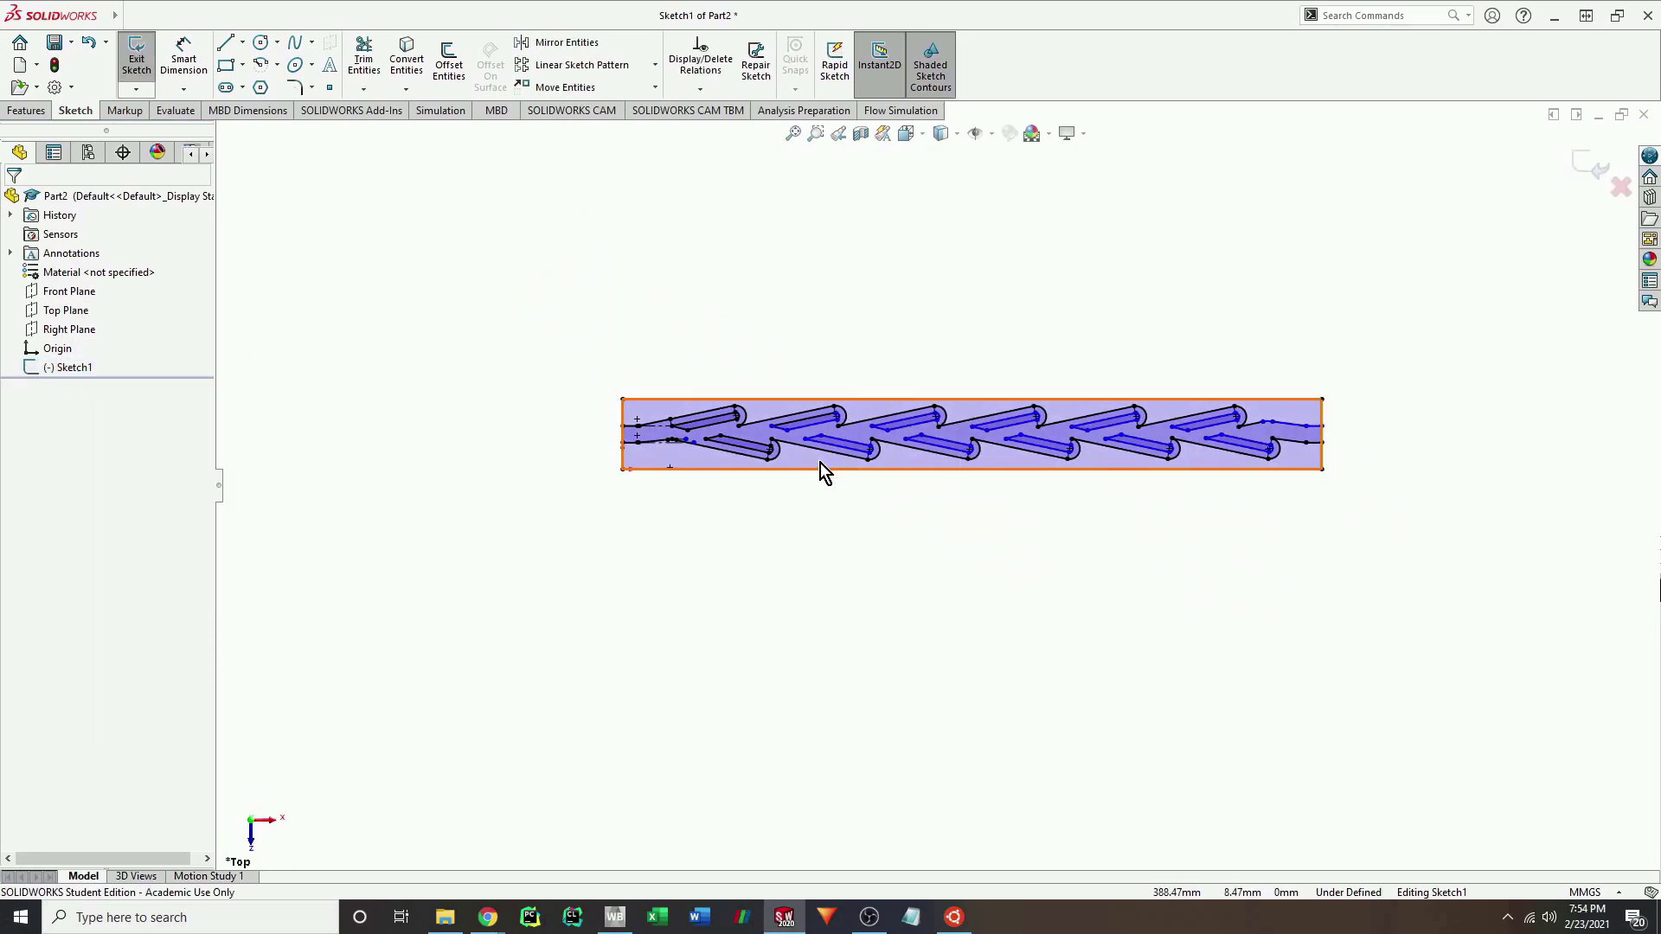
{"action": "scroll", "coordinate": [939, 579], "scroll_direction": "down", "scroll_amount": 5}
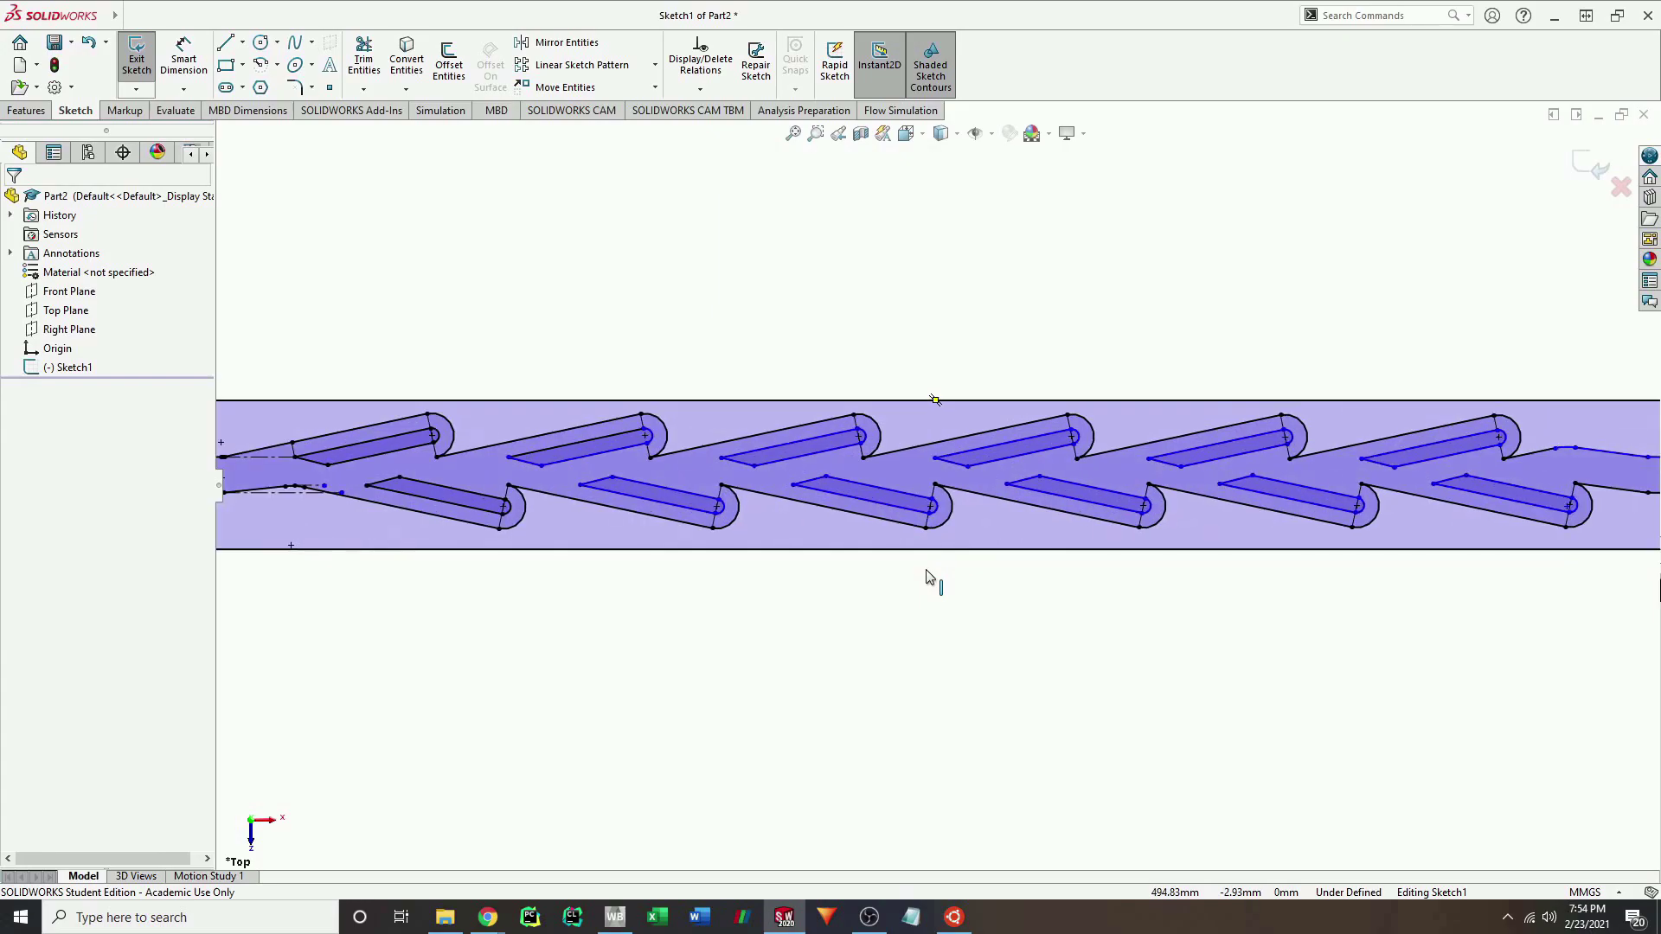
{"action": "scroll", "coordinate": [917, 563], "scroll_direction": "up", "scroll_amount": 2}
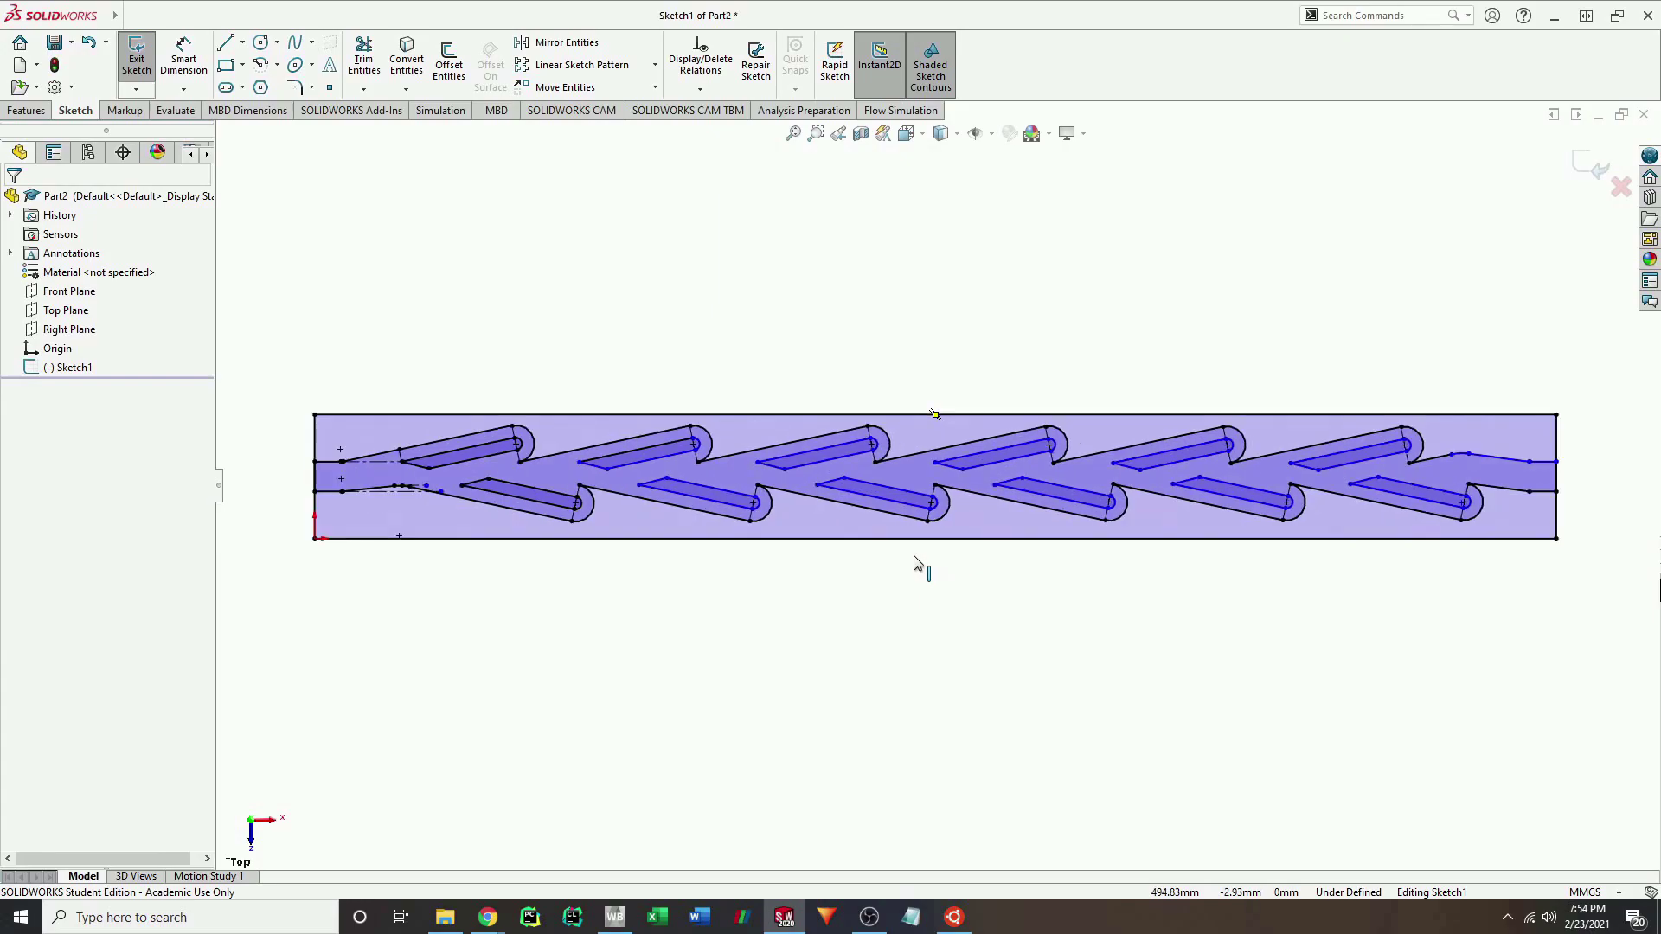
Select the sketch's left edge line, then clear it and dismiss its options.
{"action": "left_click", "coordinate": [316, 439]}
{"action": "left_click", "coordinate": [294, 449]}
{"action": "right_click", "coordinate": [315, 442]}
{"action": "key", "text": "Escape"}
{"action": "key", "text": "Escape"}
Convert the outer rectangle's top and bottom edges to construction lines.
{"action": "right_click", "coordinate": [338, 386]}
{"action": "left_click", "coordinate": [369, 383]}
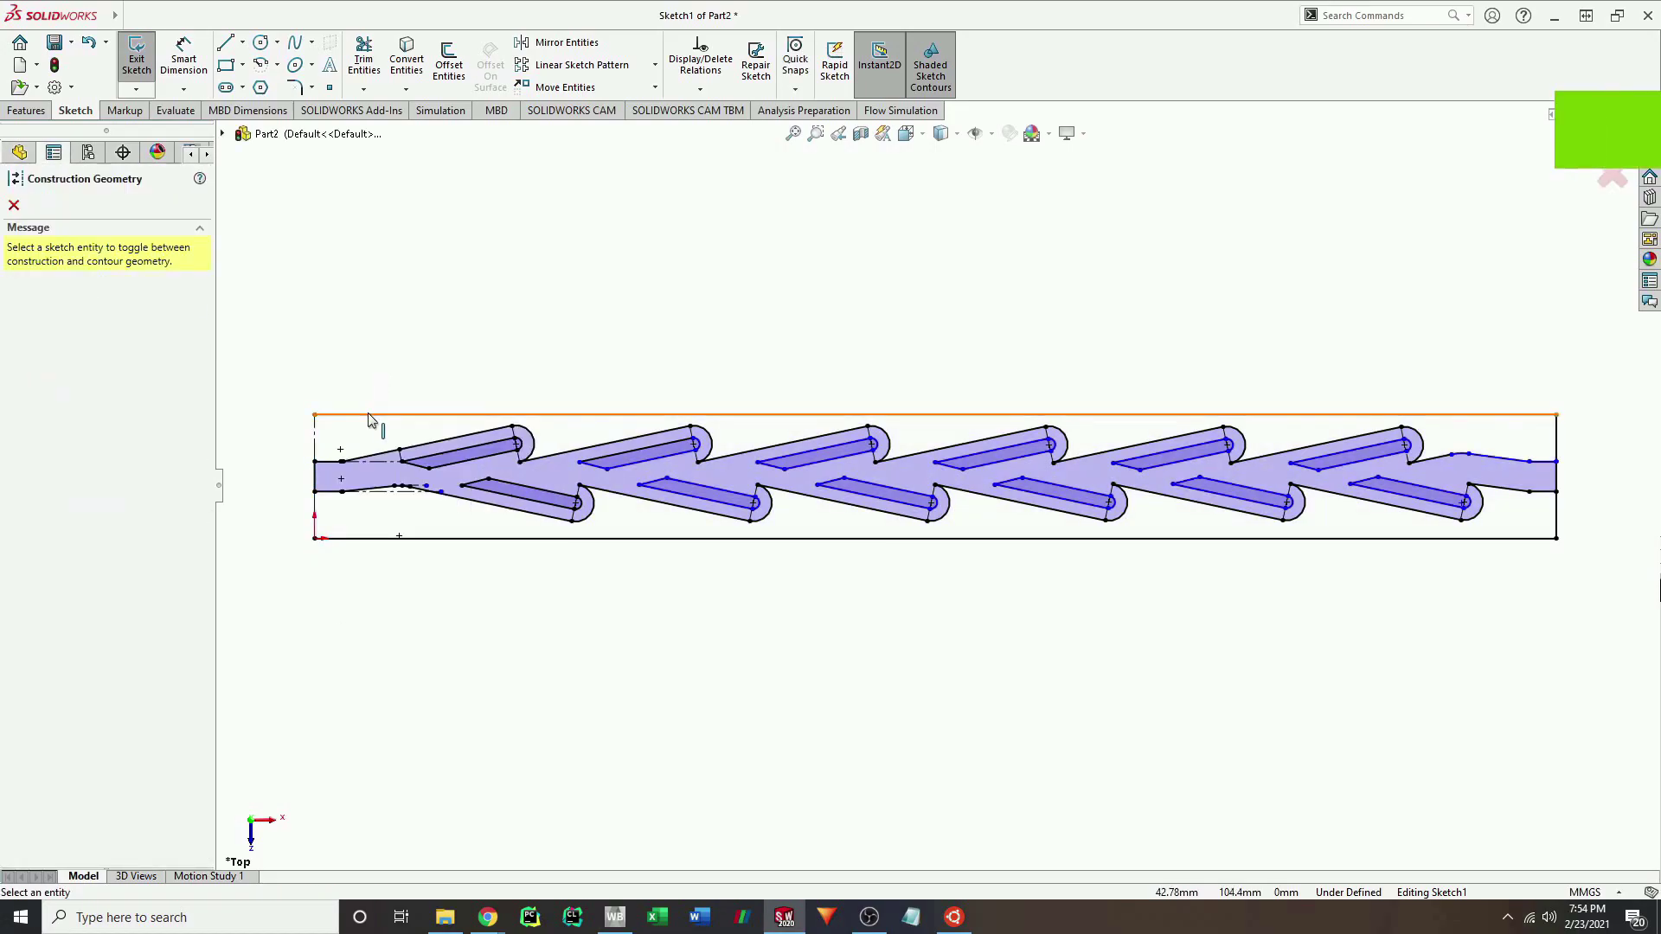
{"action": "left_click", "coordinate": [369, 416]}
{"action": "left_click", "coordinate": [416, 538]}
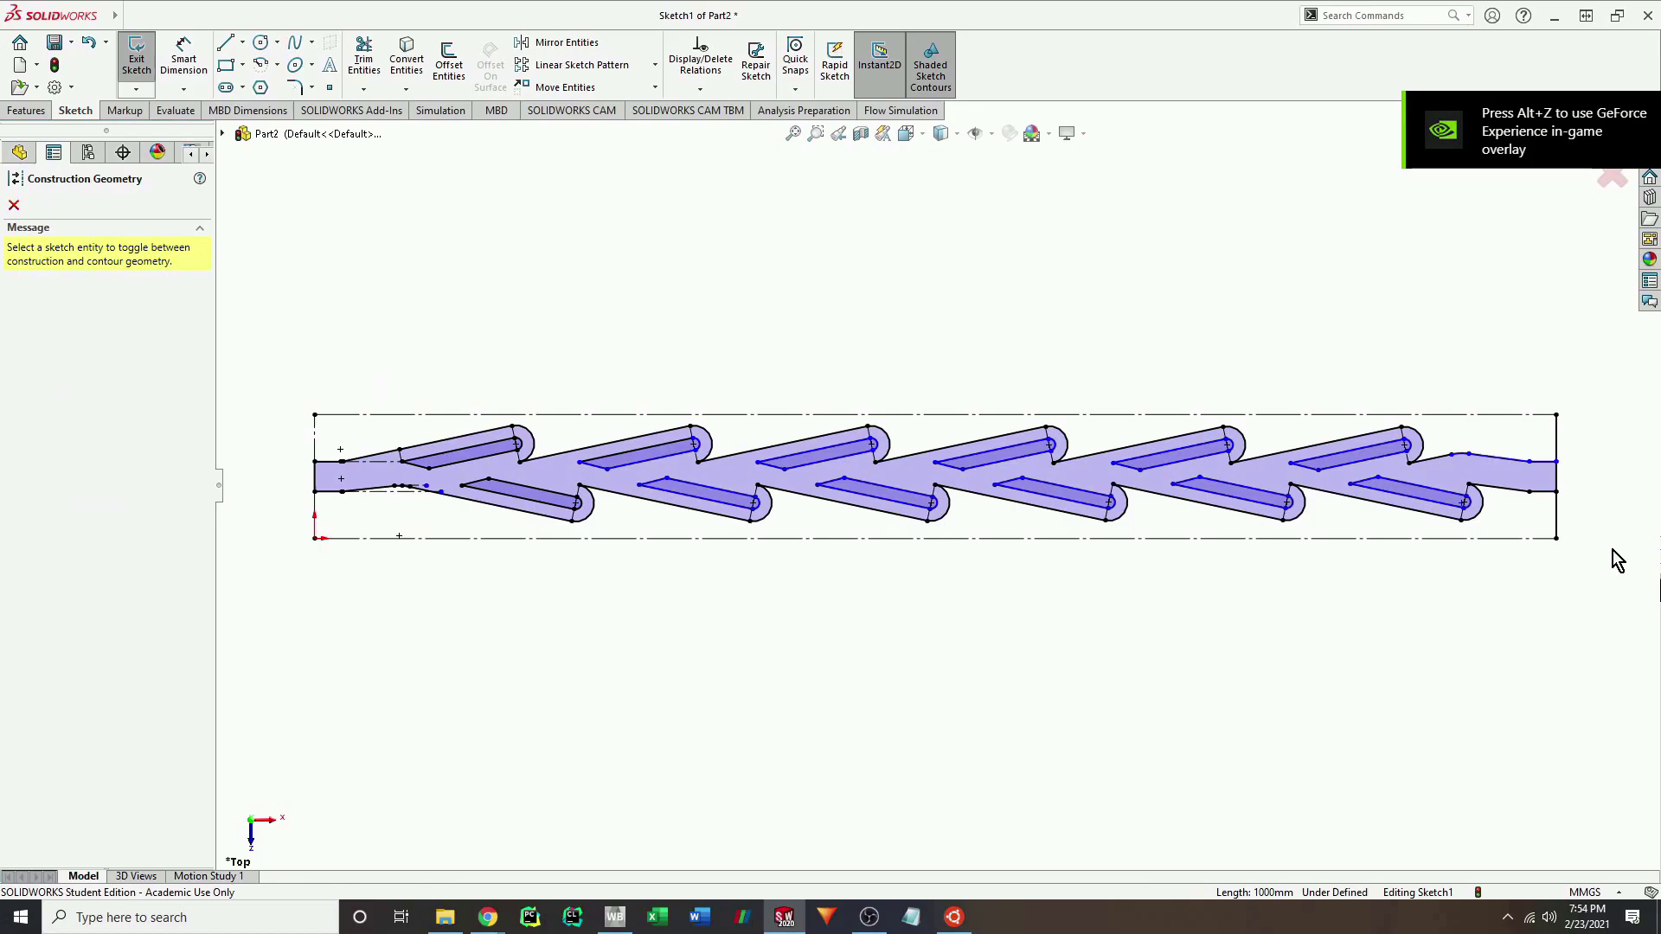
{"action": "scroll", "coordinate": [1573, 494], "scroll_direction": "down", "scroll_amount": 4}
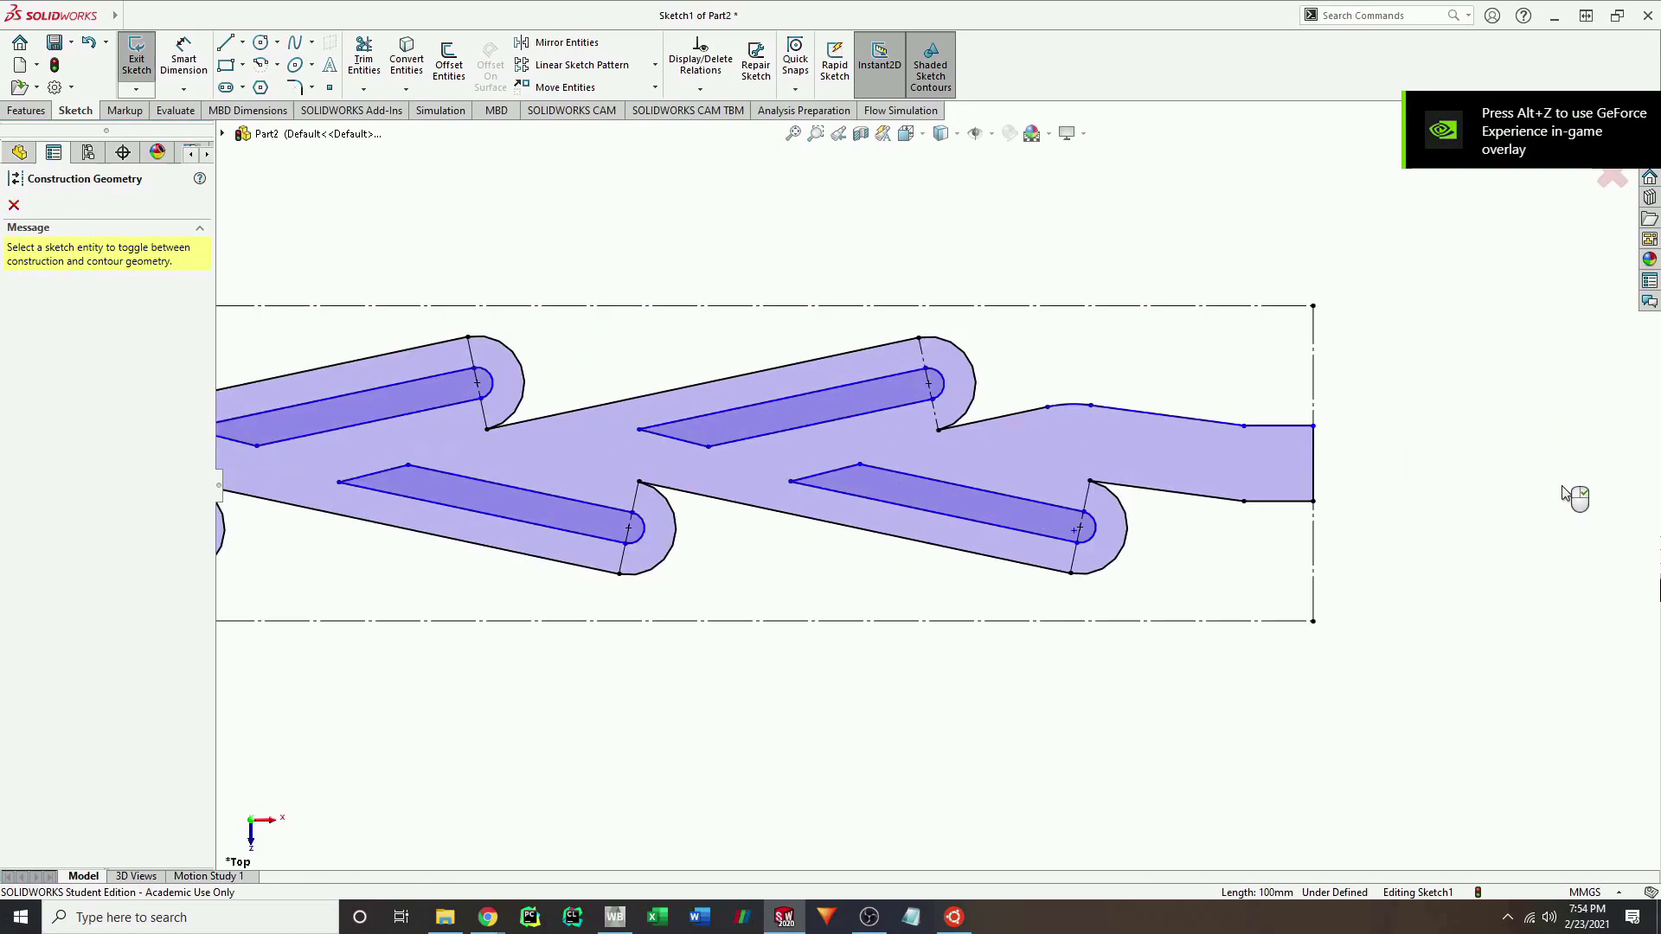
{"action": "left_click", "coordinate": [14, 205]}
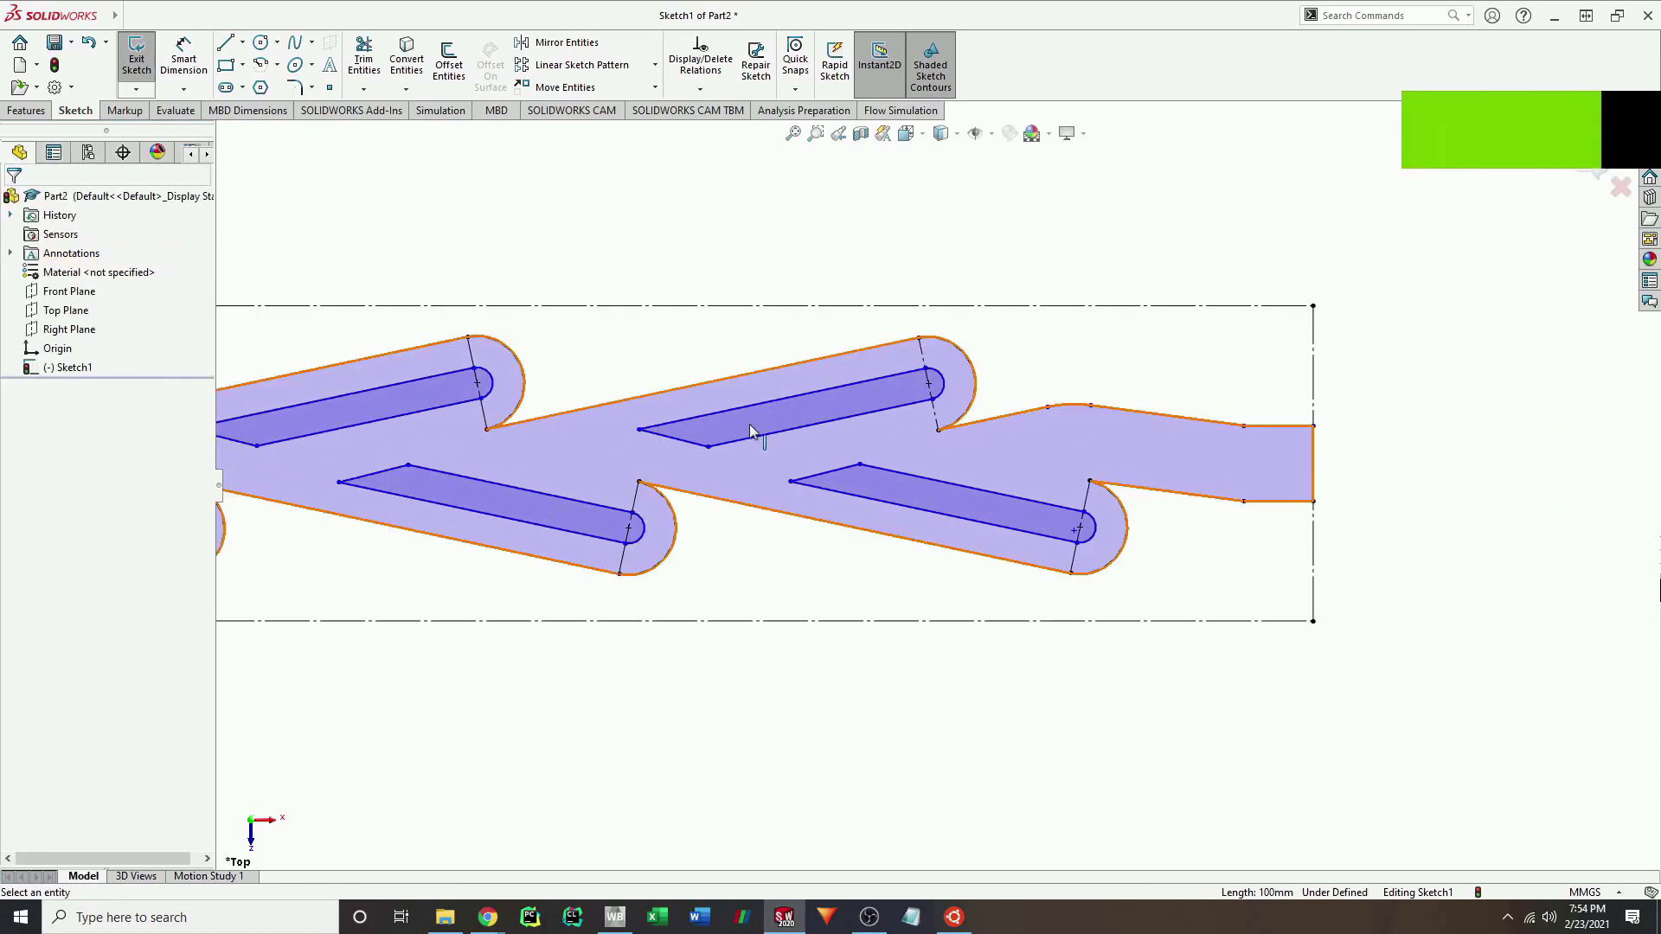
{"action": "scroll", "coordinate": [758, 441], "scroll_direction": "up", "scroll_amount": 3}
{"action": "scroll", "coordinate": [672, 491], "scroll_direction": "up", "scroll_amount": 2}
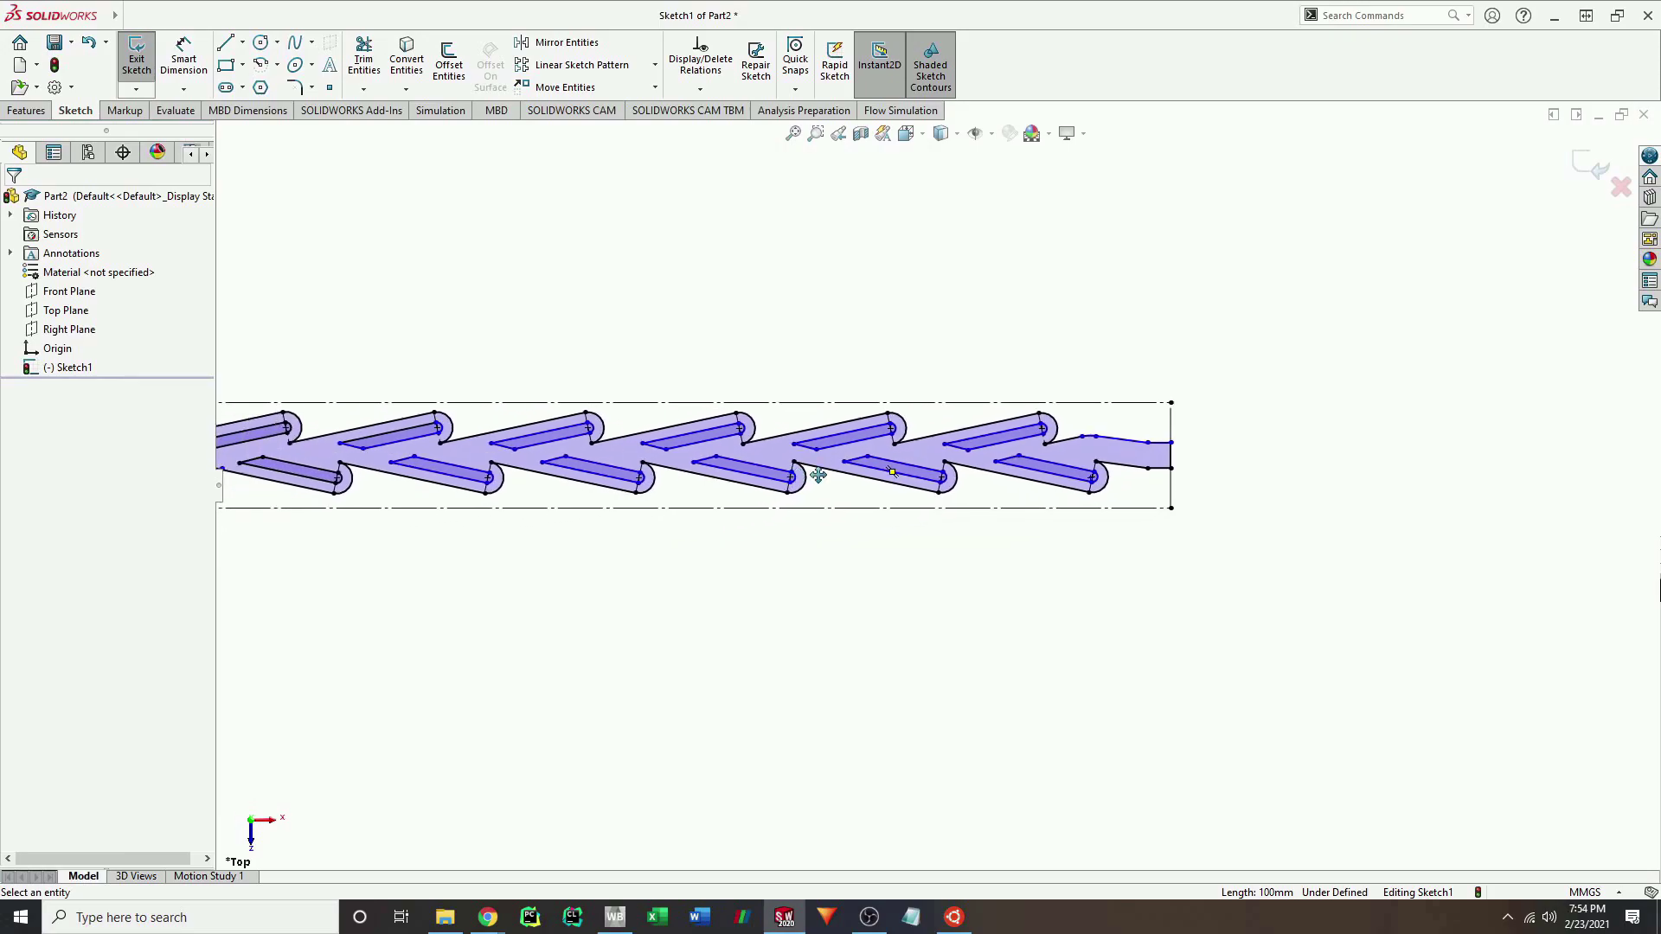
Create a planar surface from the current valve channel sketch.
{"action": "key", "text": "ctrl+Right"}
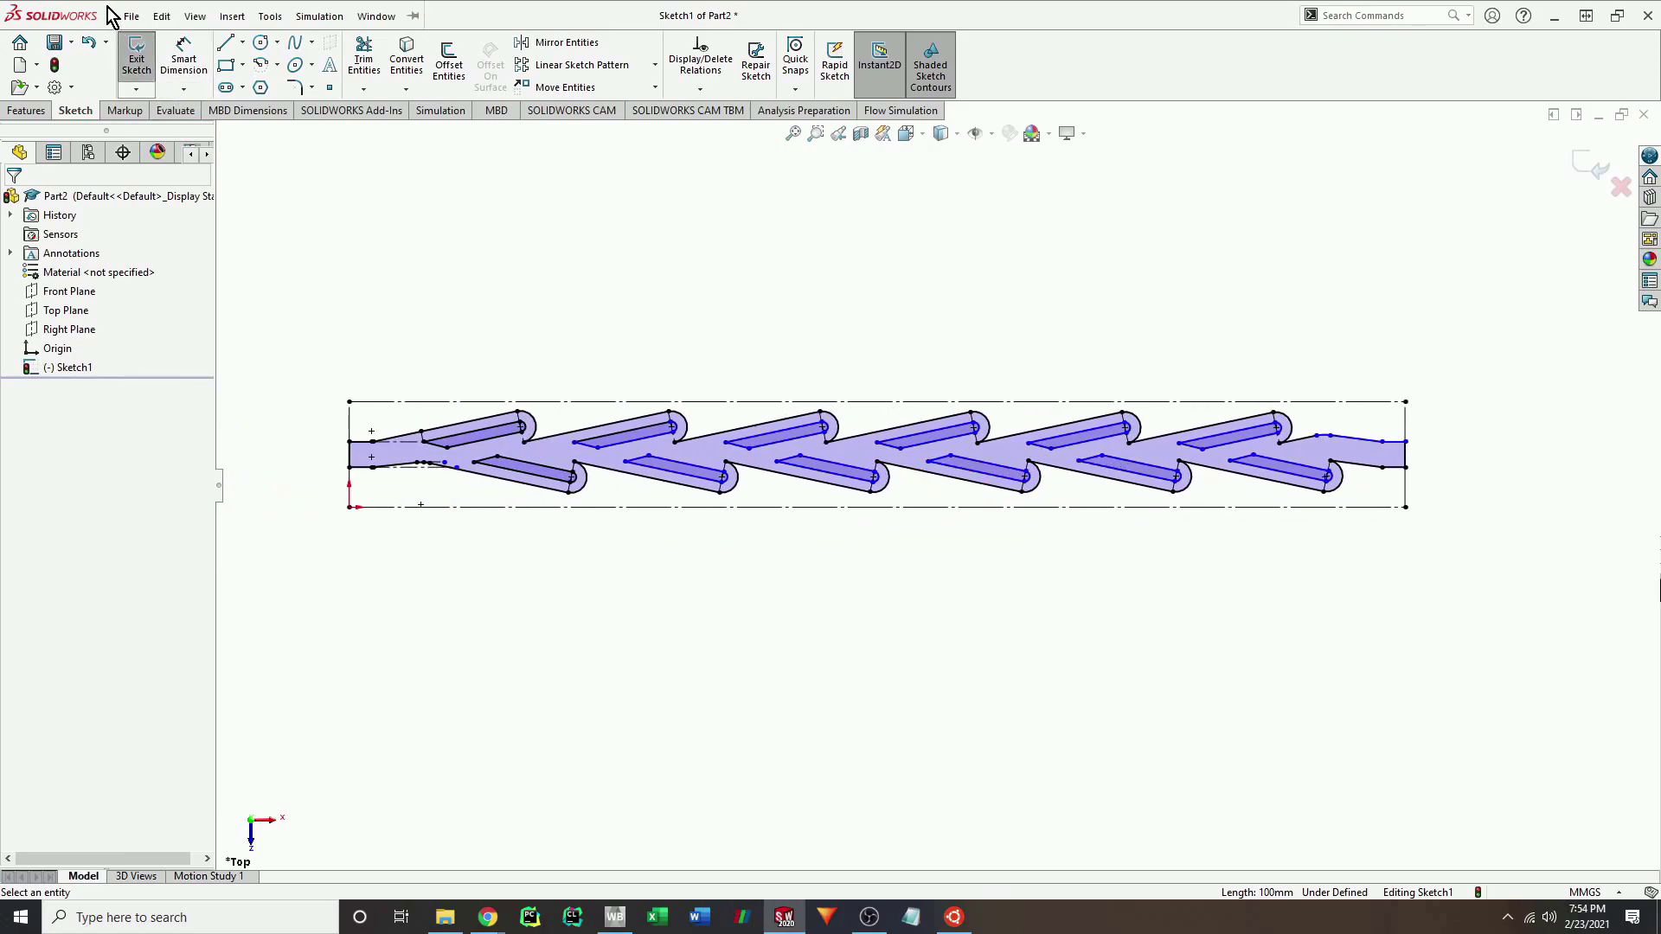
{"action": "left_click", "coordinate": [162, 15]}
{"action": "mouse_move", "coordinate": [242, 66]}
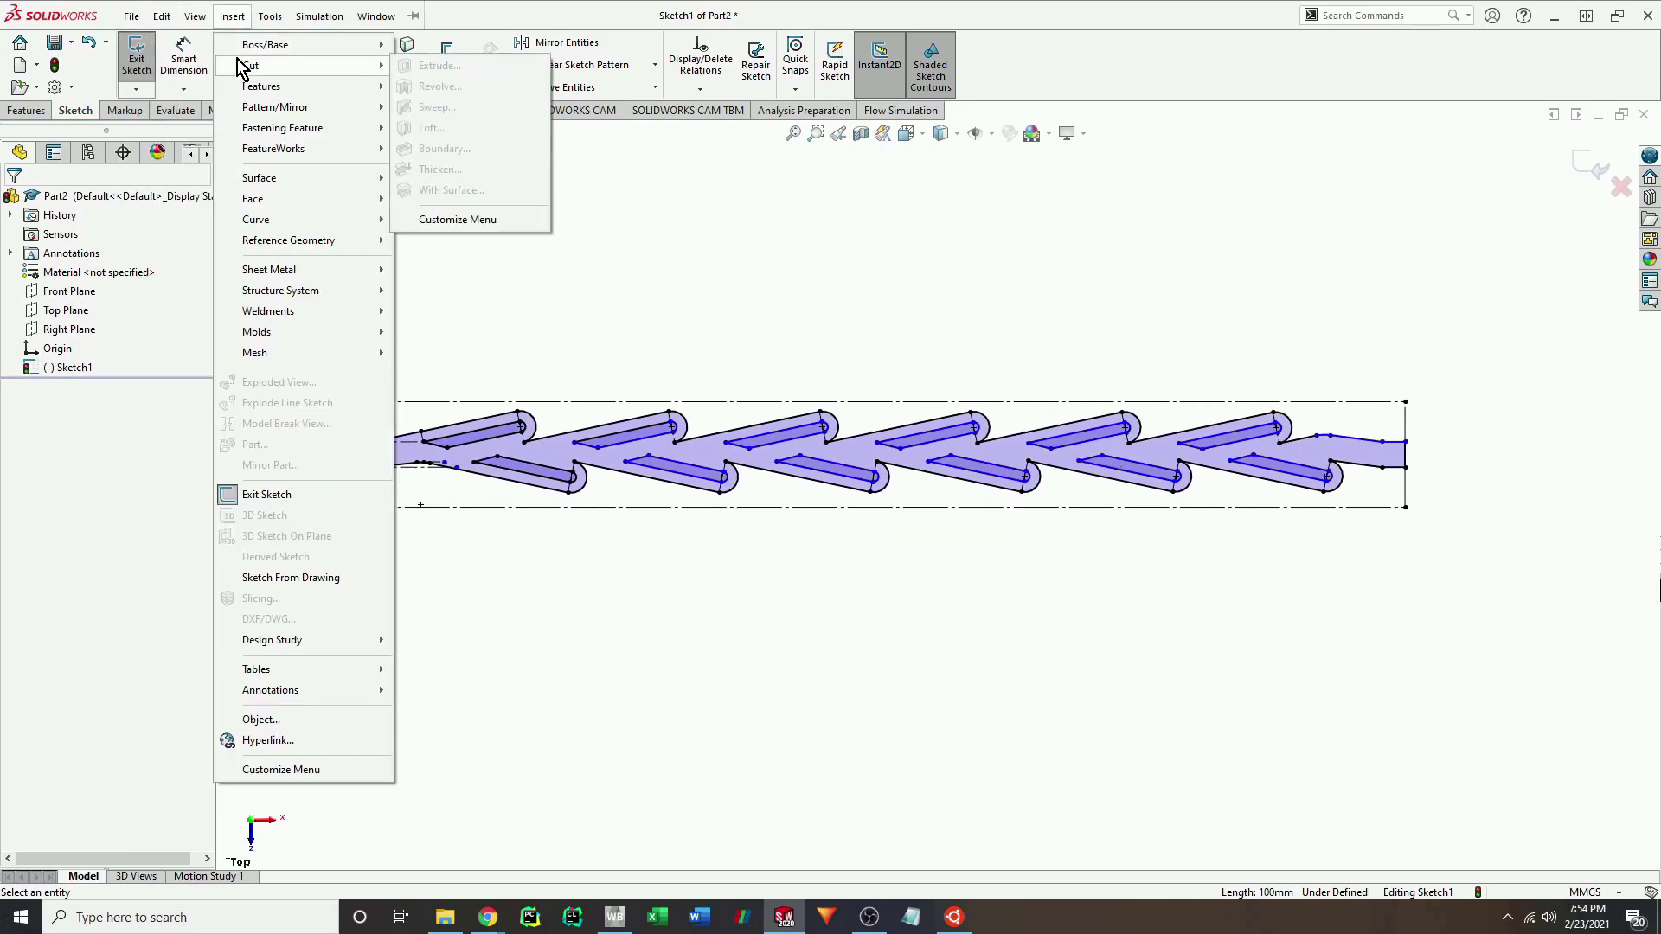
{"action": "mouse_move", "coordinate": [298, 176]}
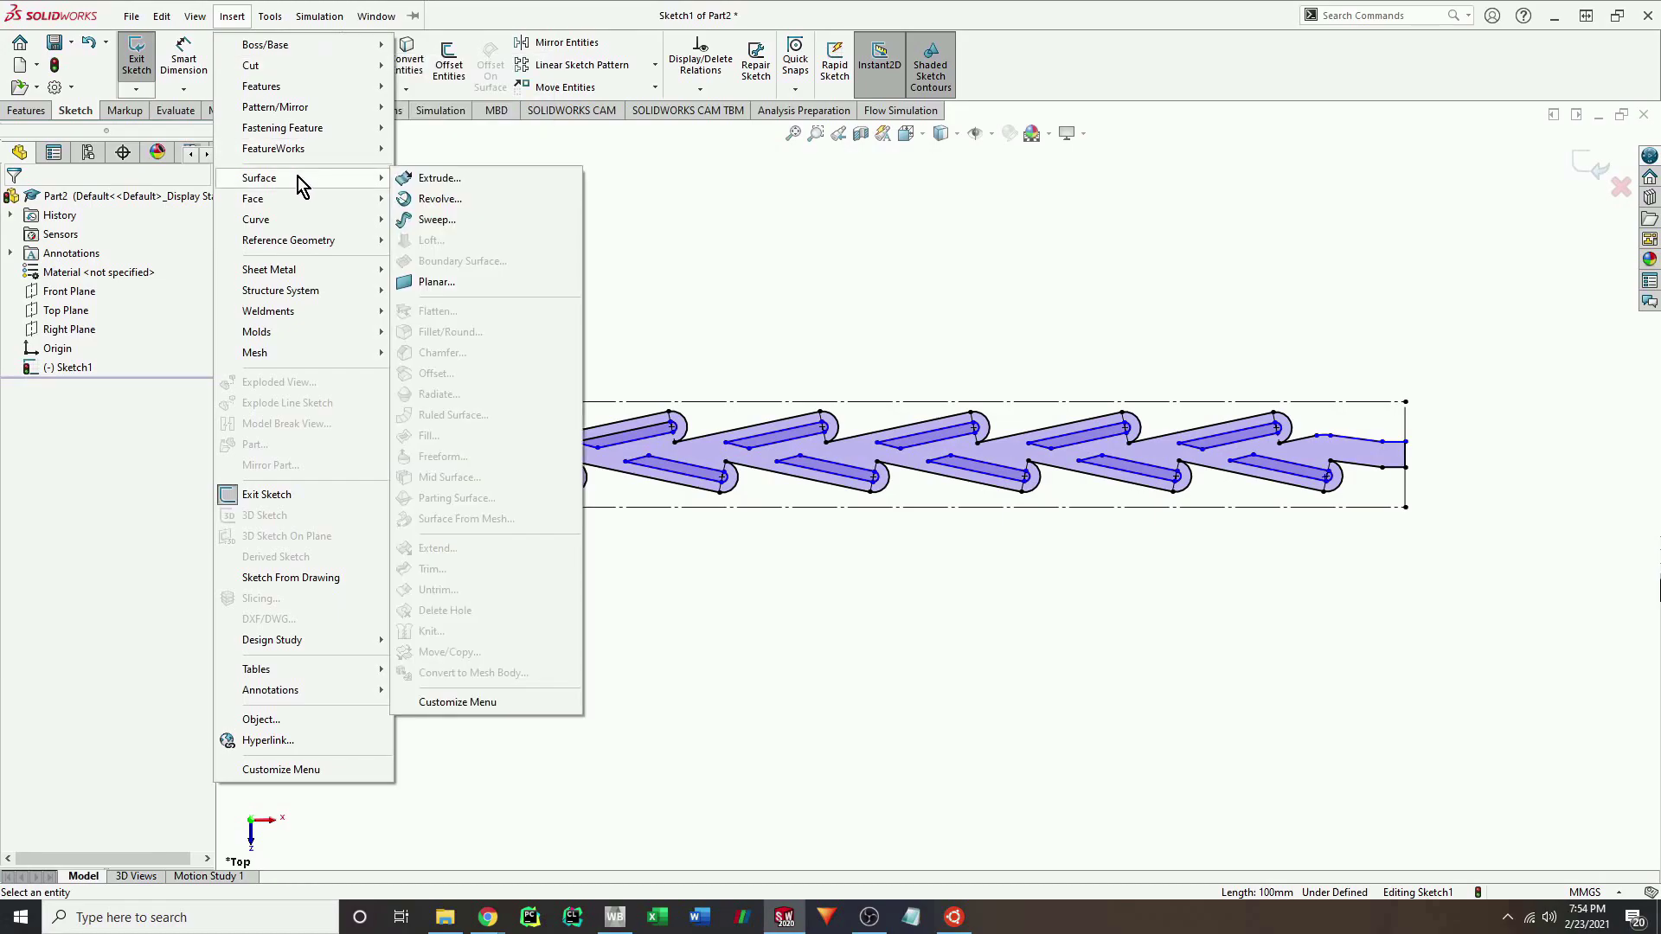
{"action": "left_click", "coordinate": [433, 283]}
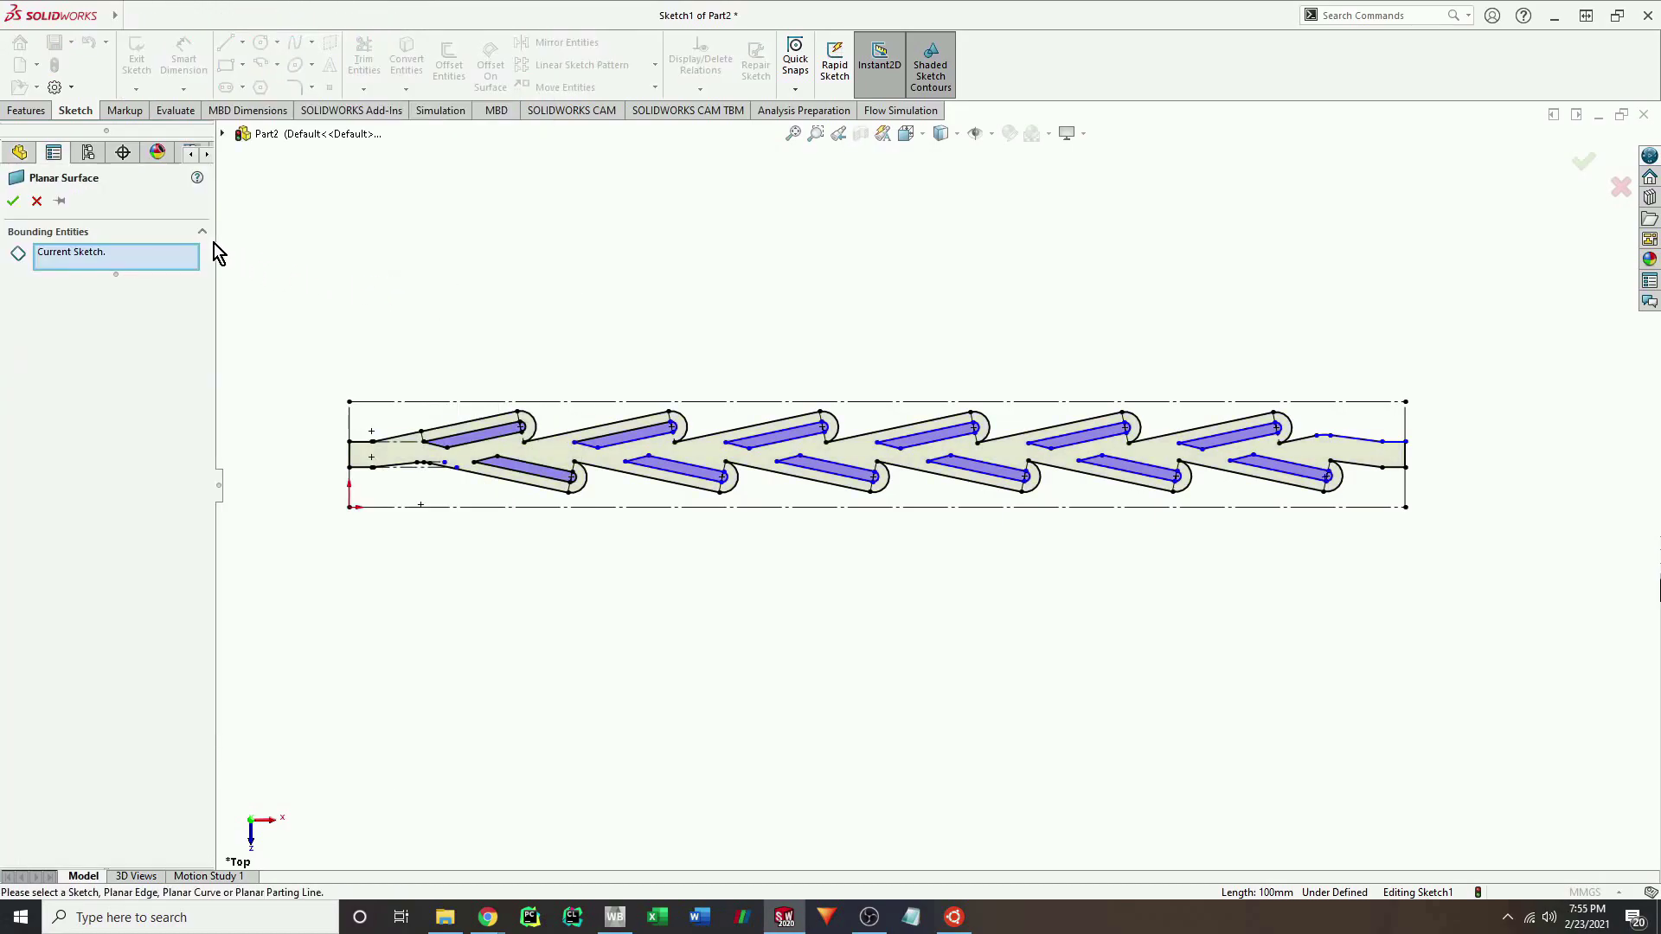
{"action": "left_click", "coordinate": [14, 202]}
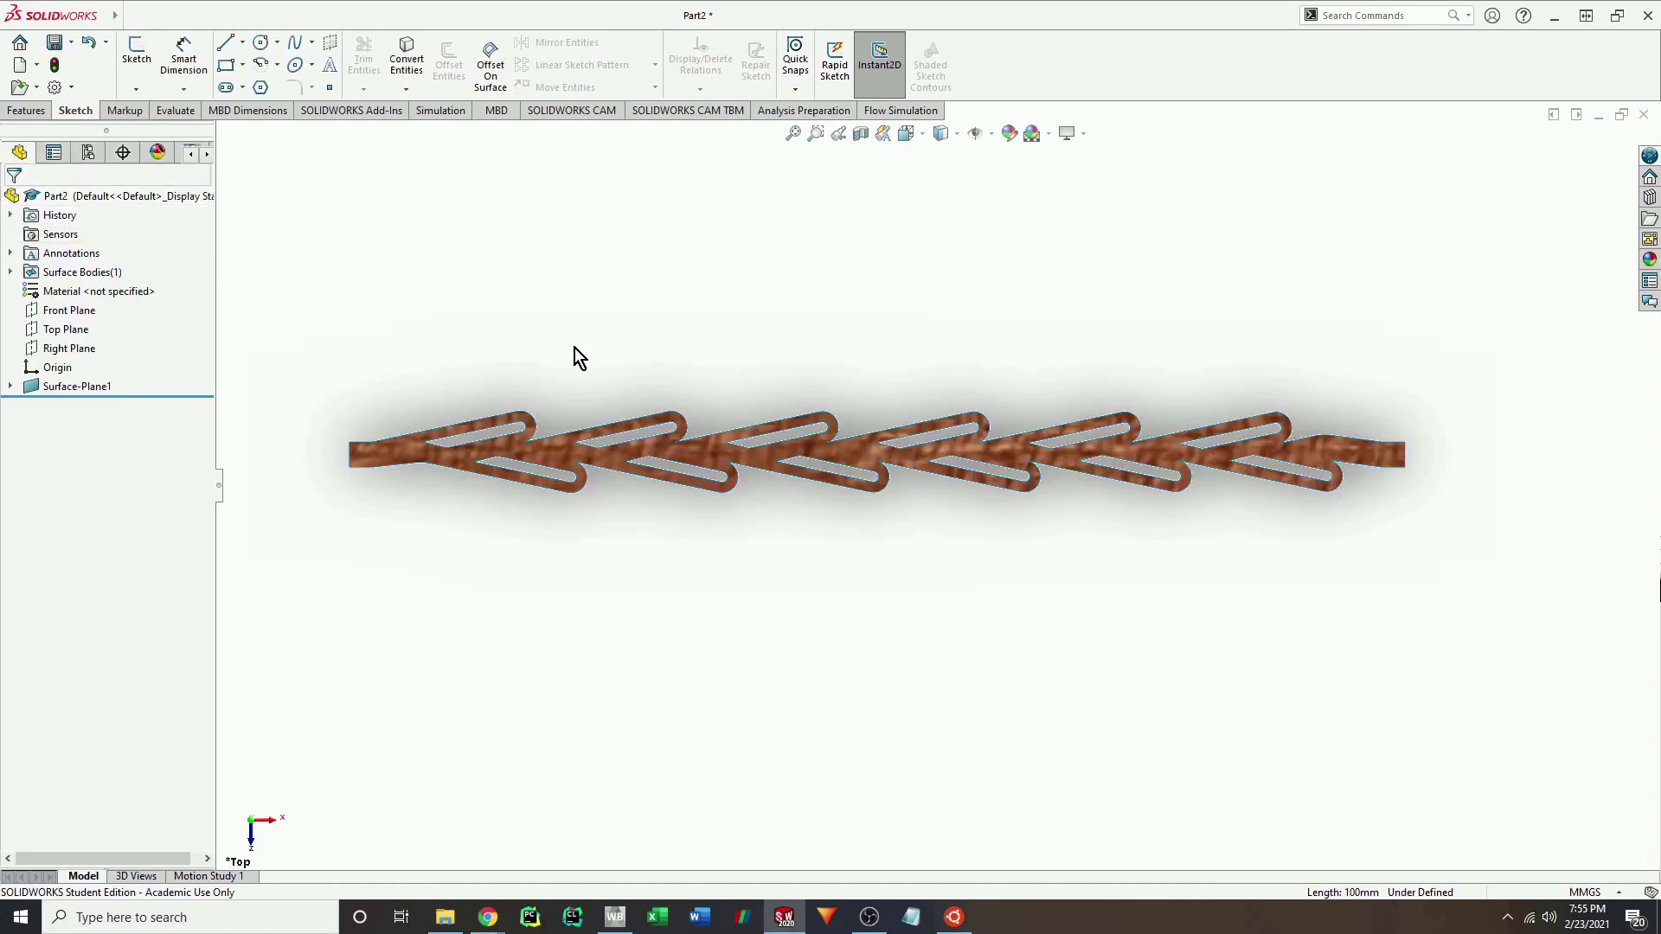
{"action": "left_click_drag", "start_coordinate": [829, 481], "coordinate": [805, 391]}
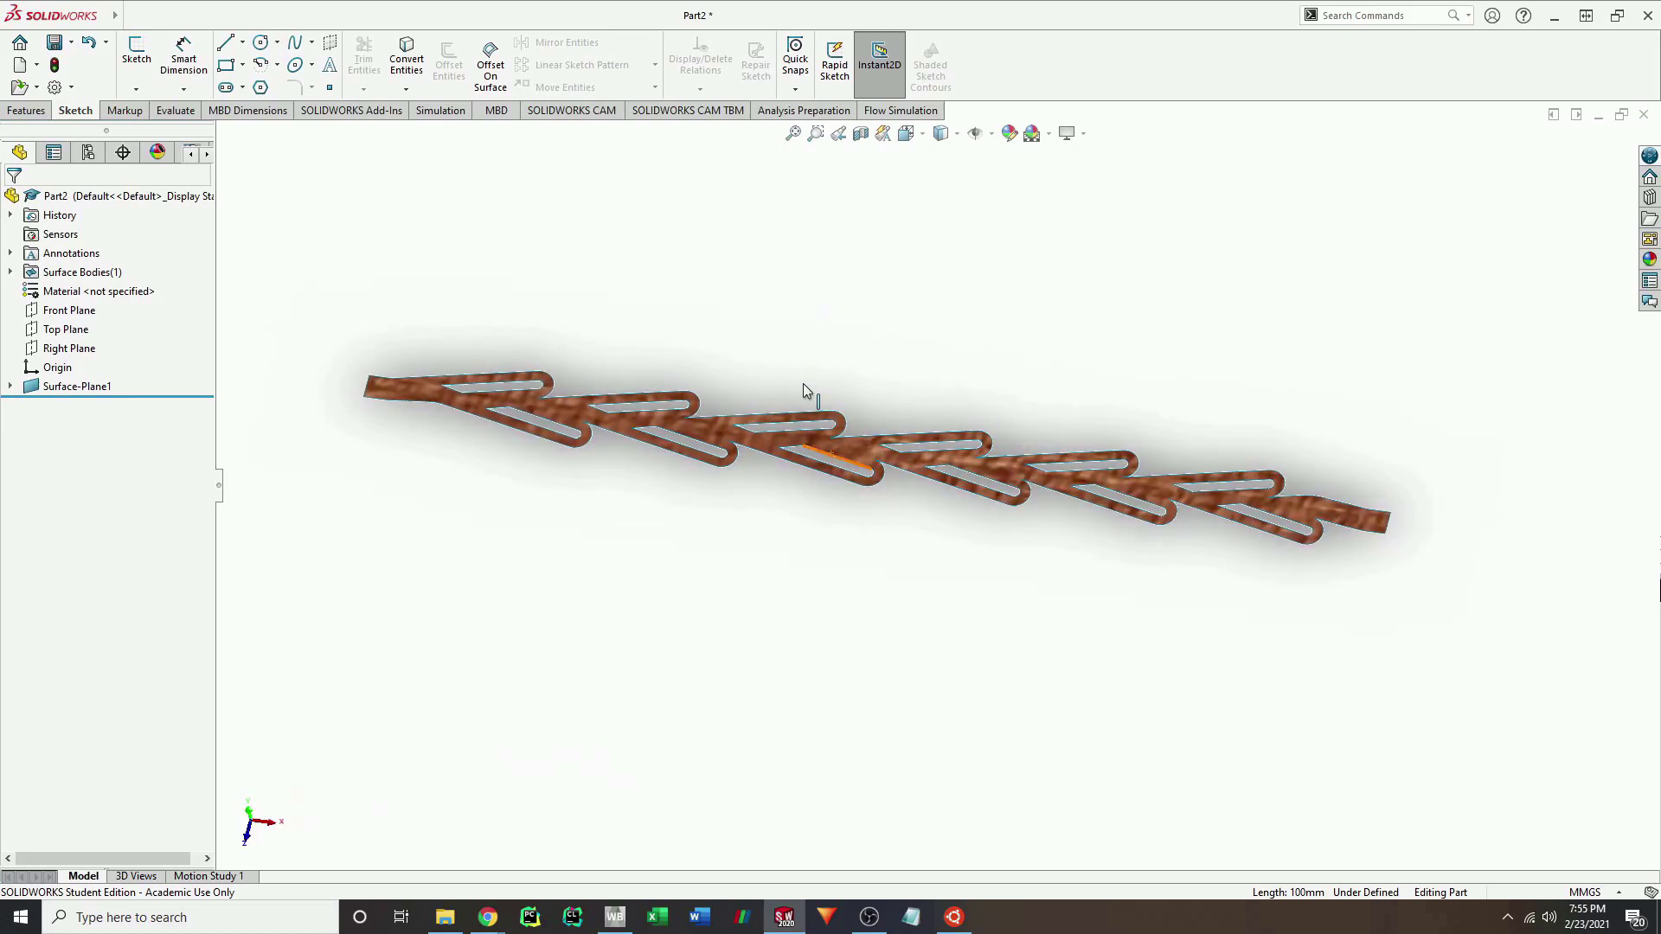
Apply the Plastic > Soft Touch appearance to the whole Part2.
{"action": "left_click", "coordinate": [1648, 260]}
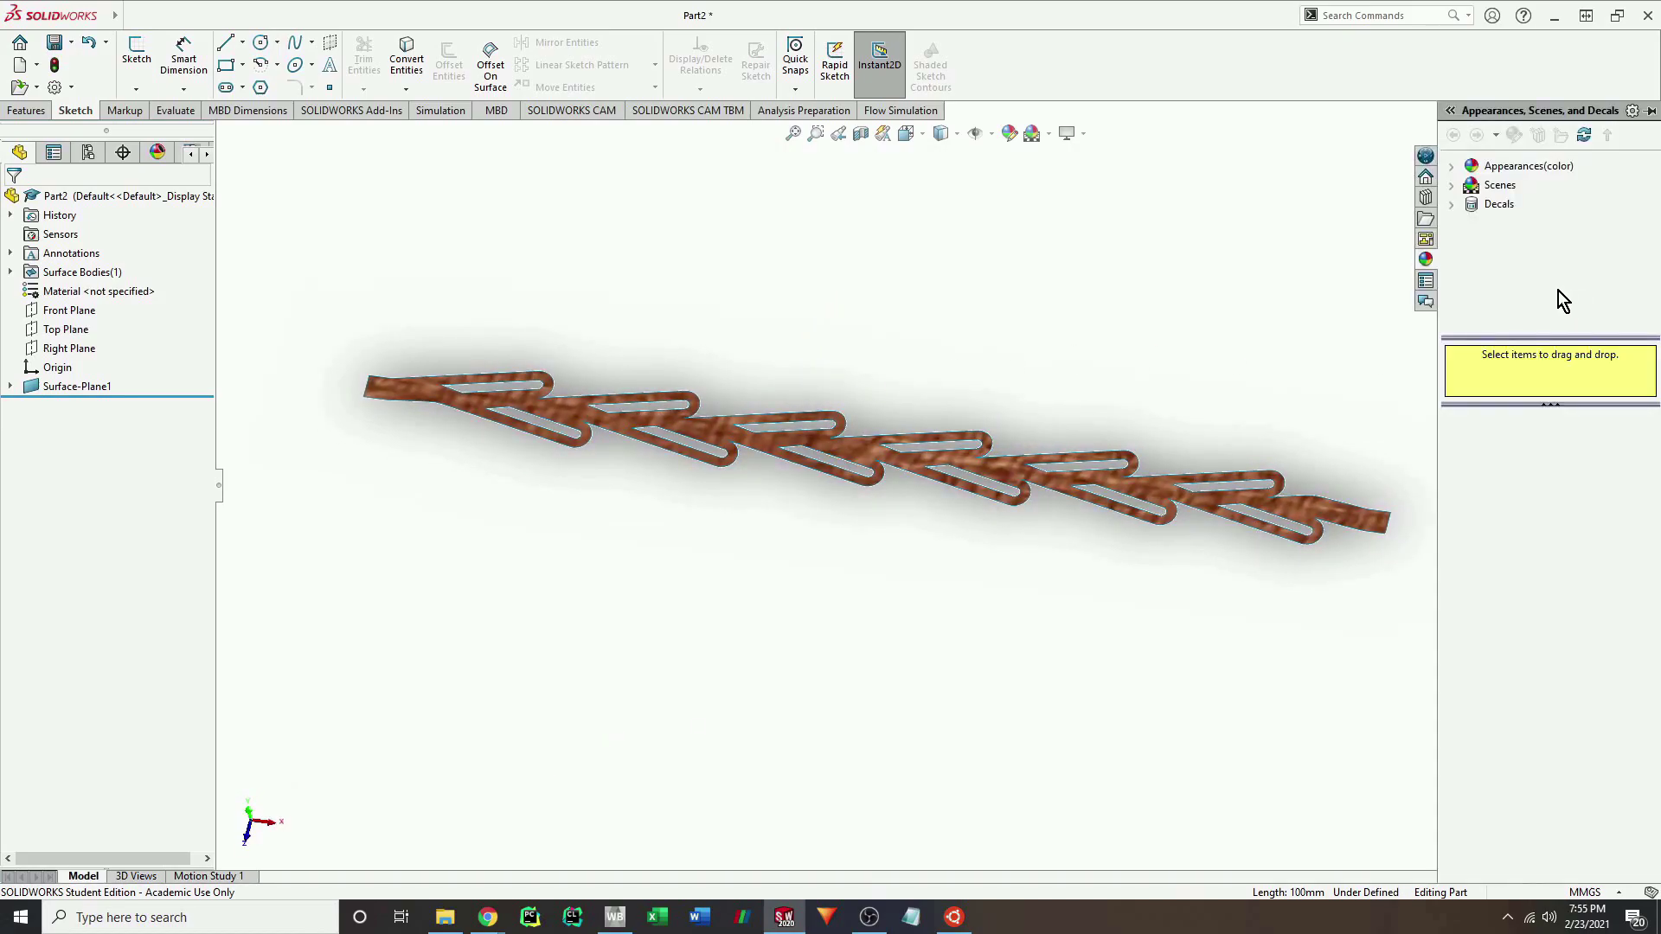
{"action": "left_click", "coordinate": [1457, 169]}
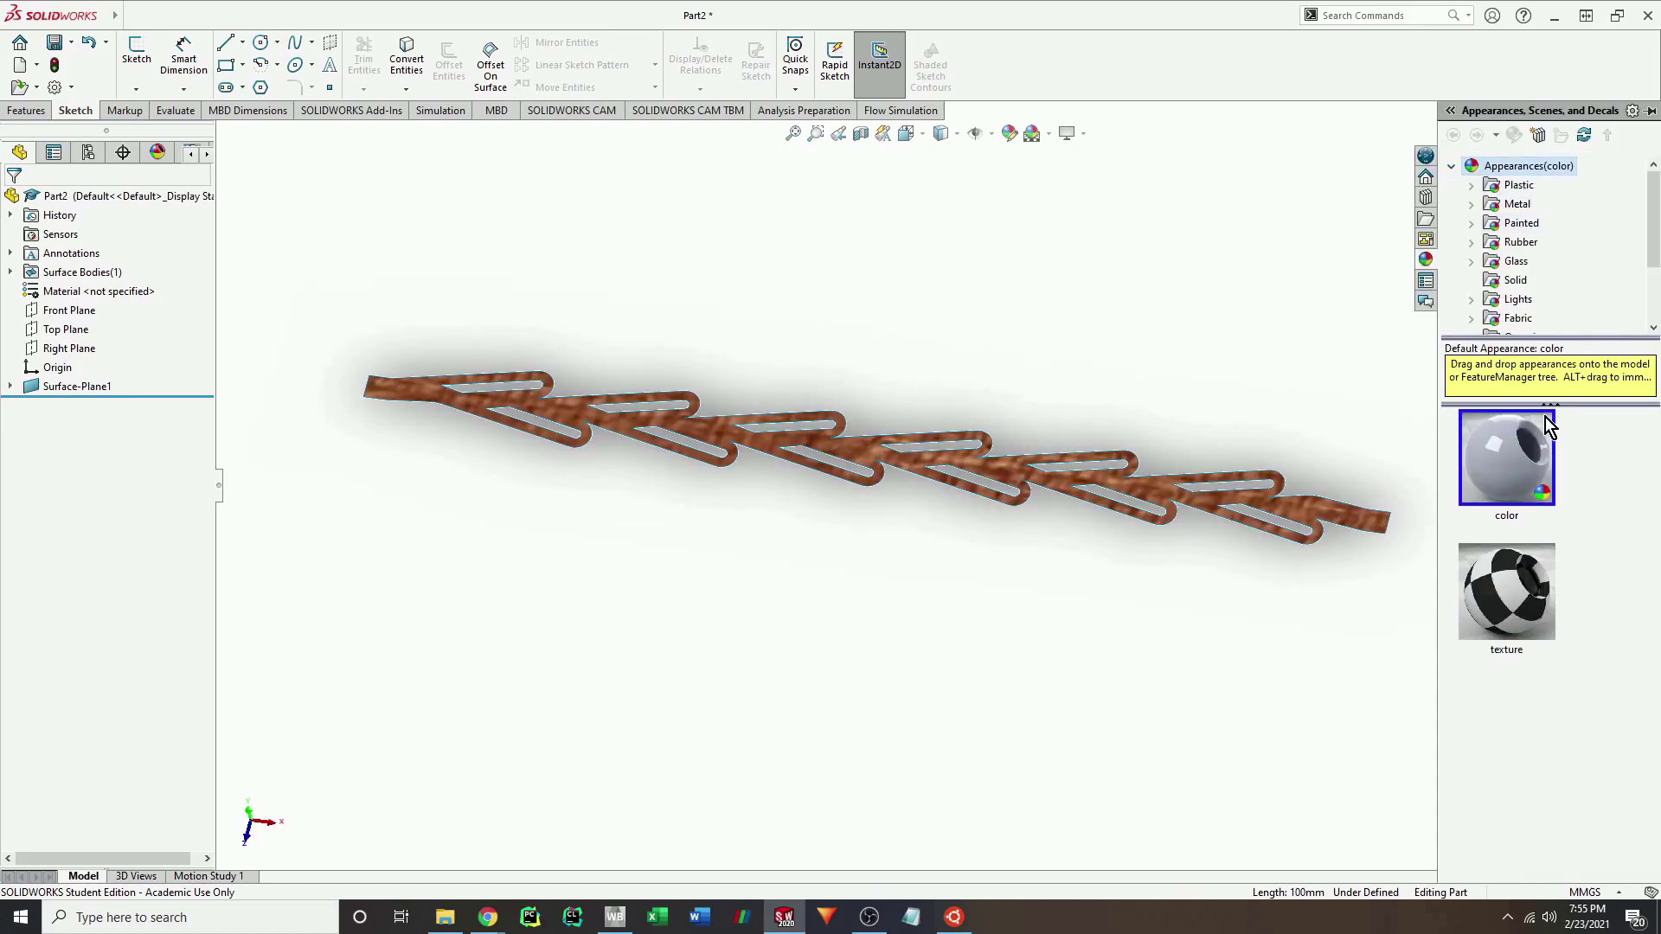
{"action": "left_click", "coordinate": [1477, 185]}
{"action": "left_click", "coordinate": [1548, 242]}
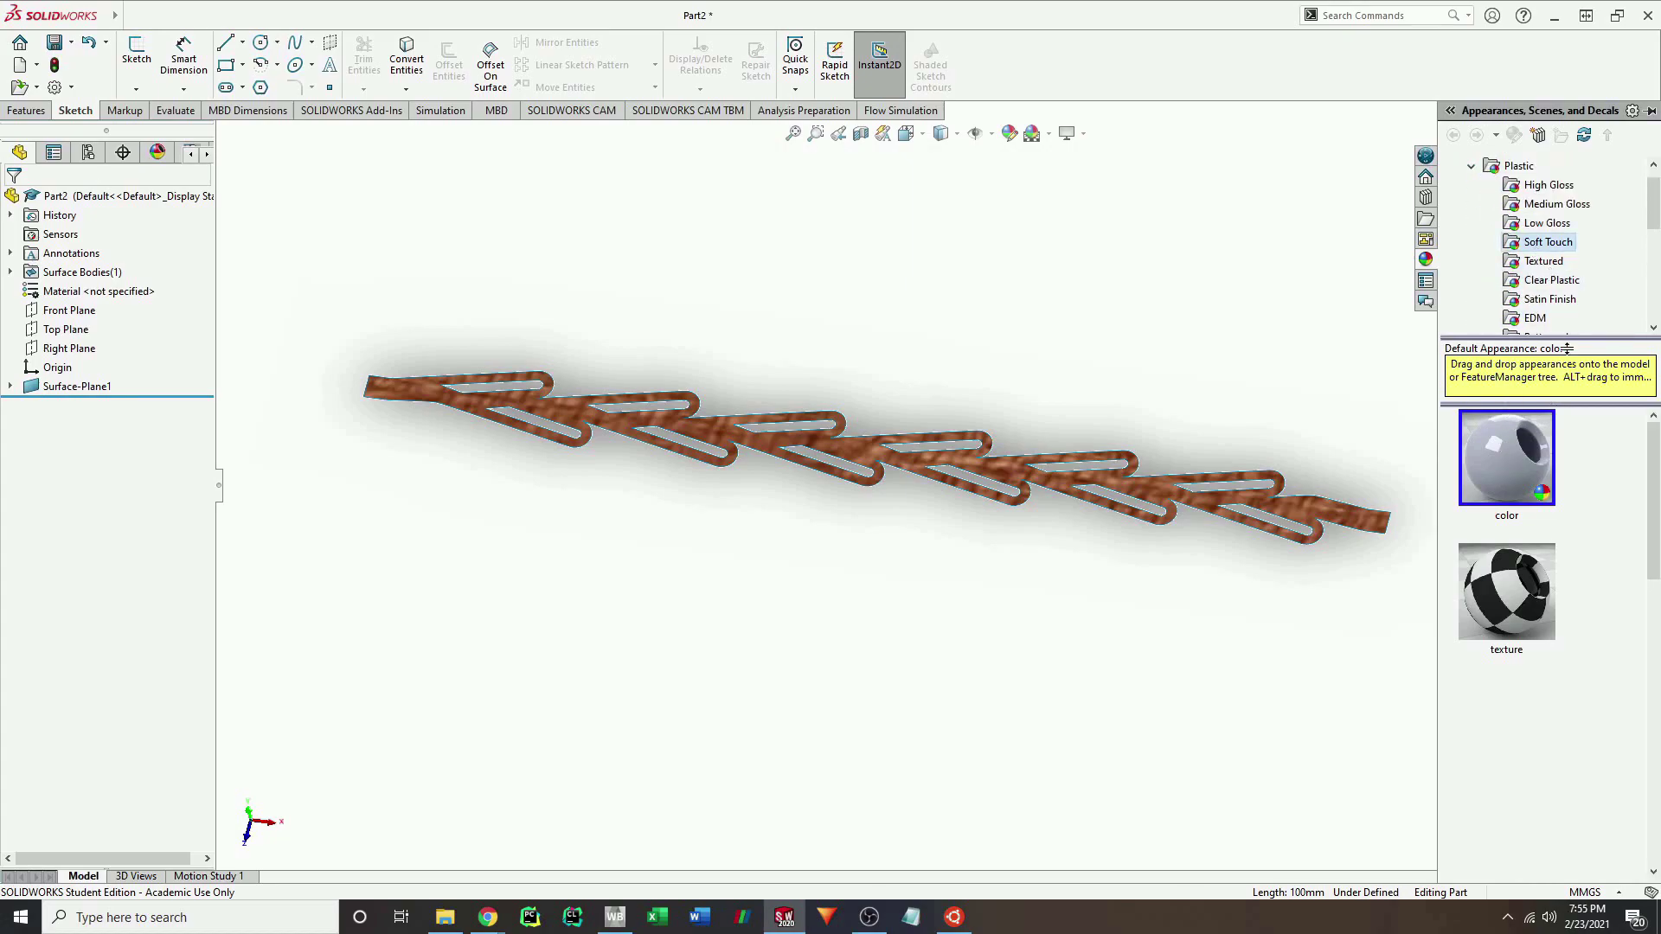
{"action": "scroll", "coordinate": [1516, 663], "scroll_direction": "down", "scroll_amount": 2}
{"action": "left_click_drag", "start_coordinate": [1513, 666], "coordinate": [1042, 486]}
{"action": "left_click", "coordinate": [1062, 478]}
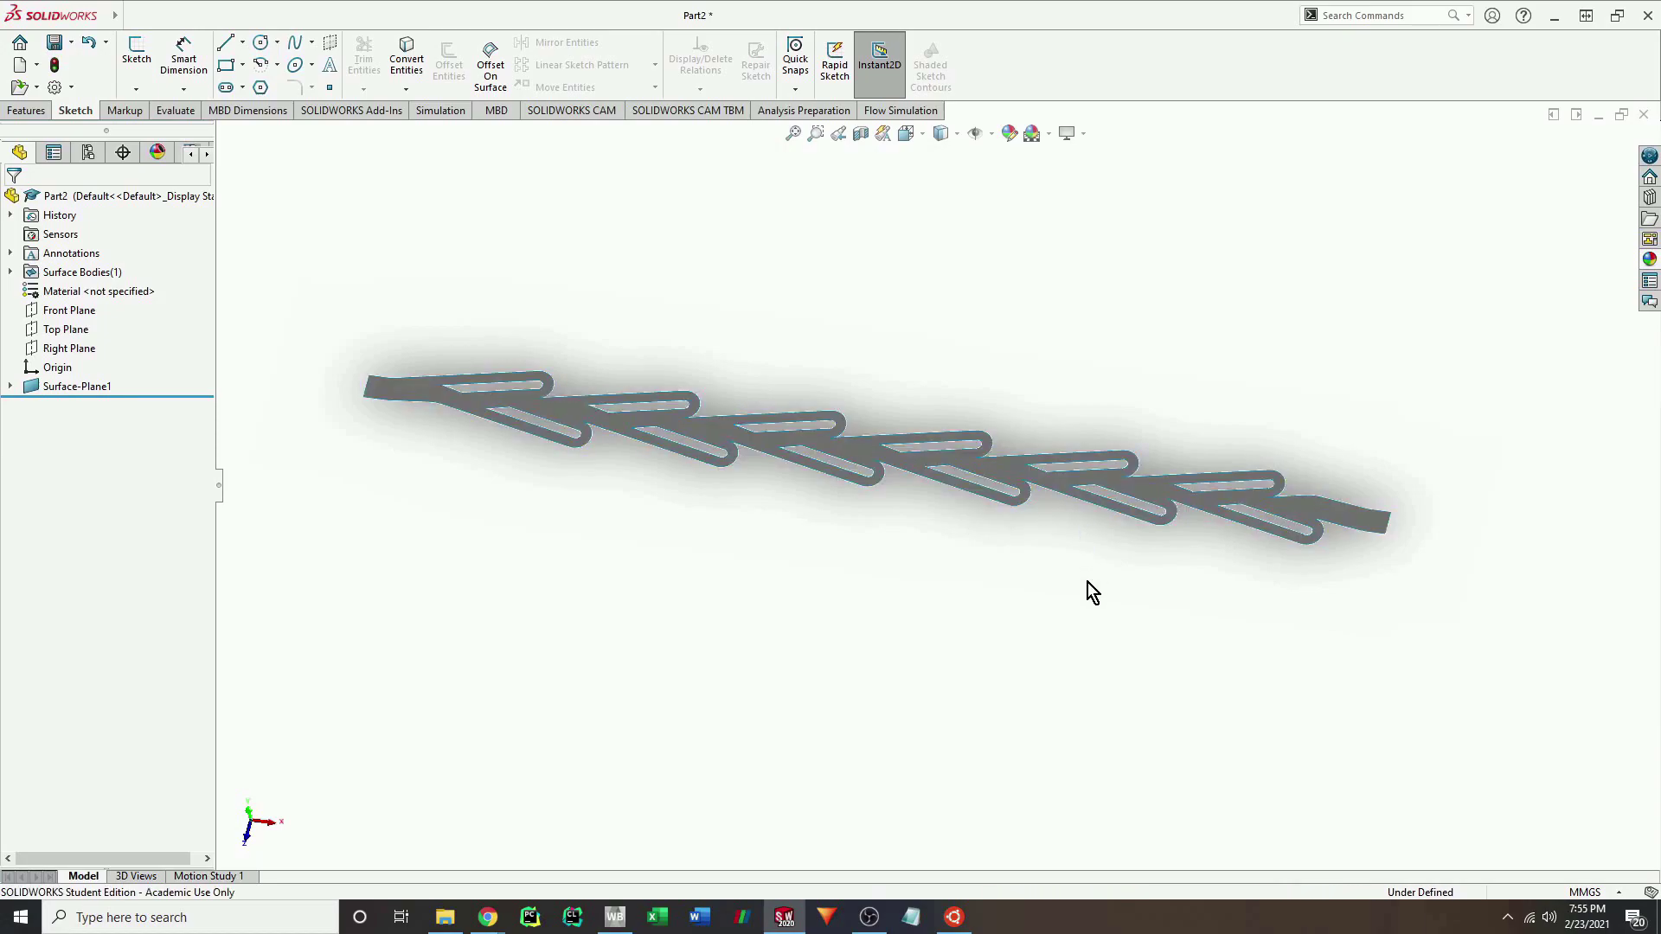
{"action": "left_click_drag", "start_coordinate": [1087, 583], "coordinate": [1186, 653]}
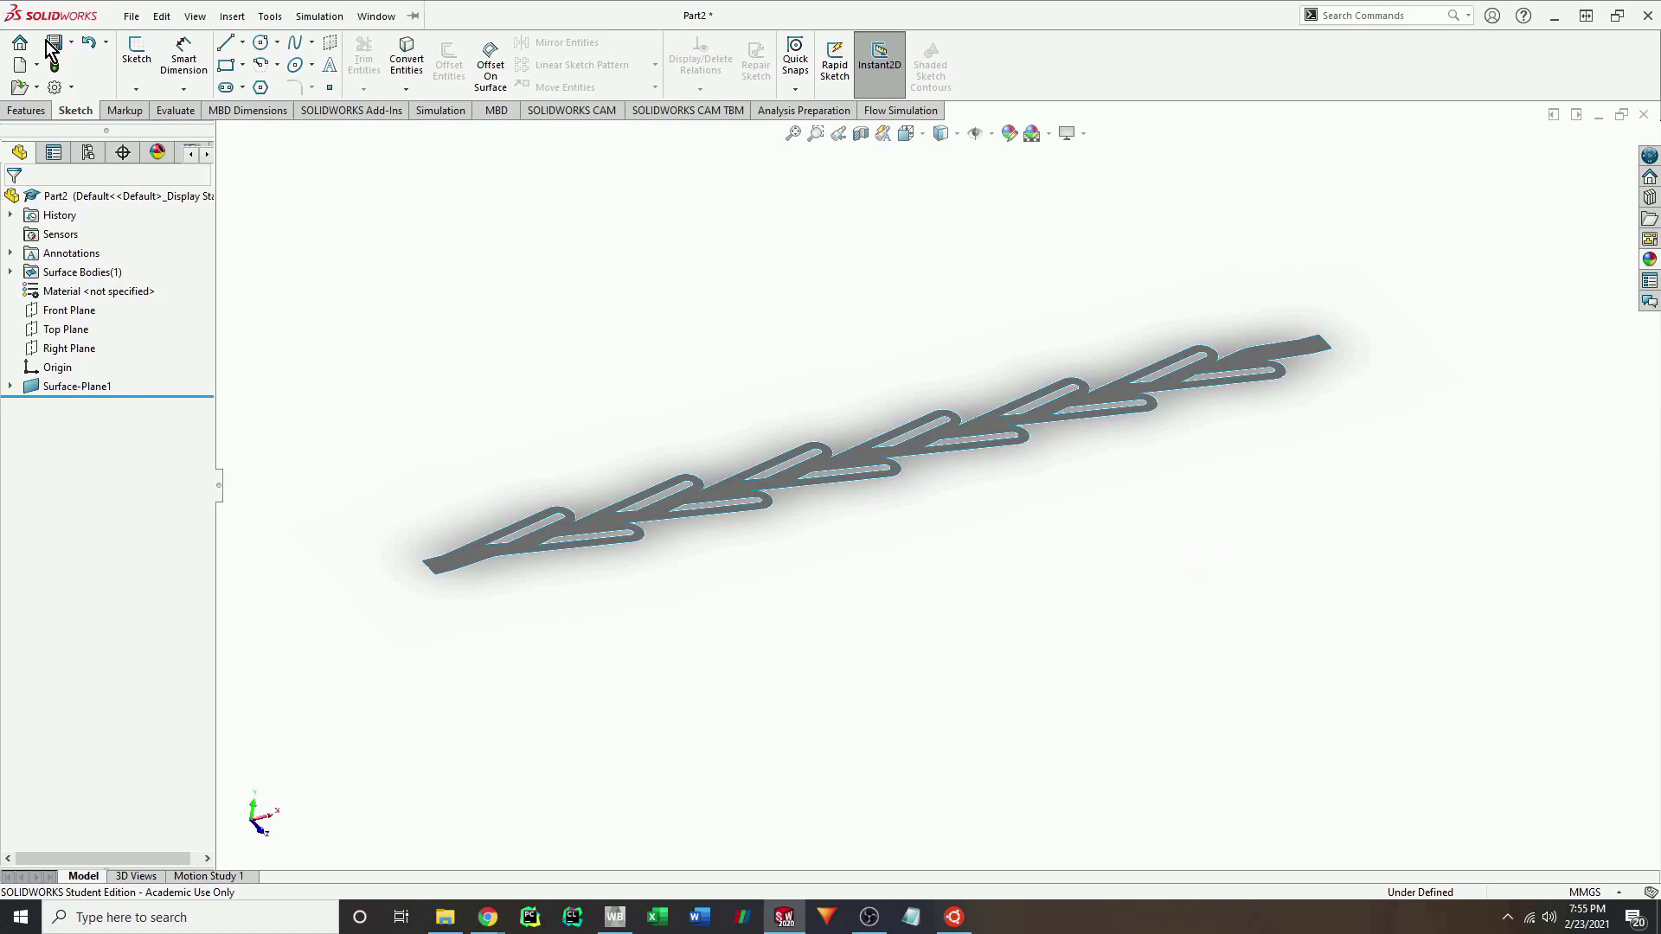
Open Save As, look over the file types, and cancel without saving the part.
{"action": "left_click", "coordinate": [74, 41]}
{"action": "left_click", "coordinate": [82, 76]}
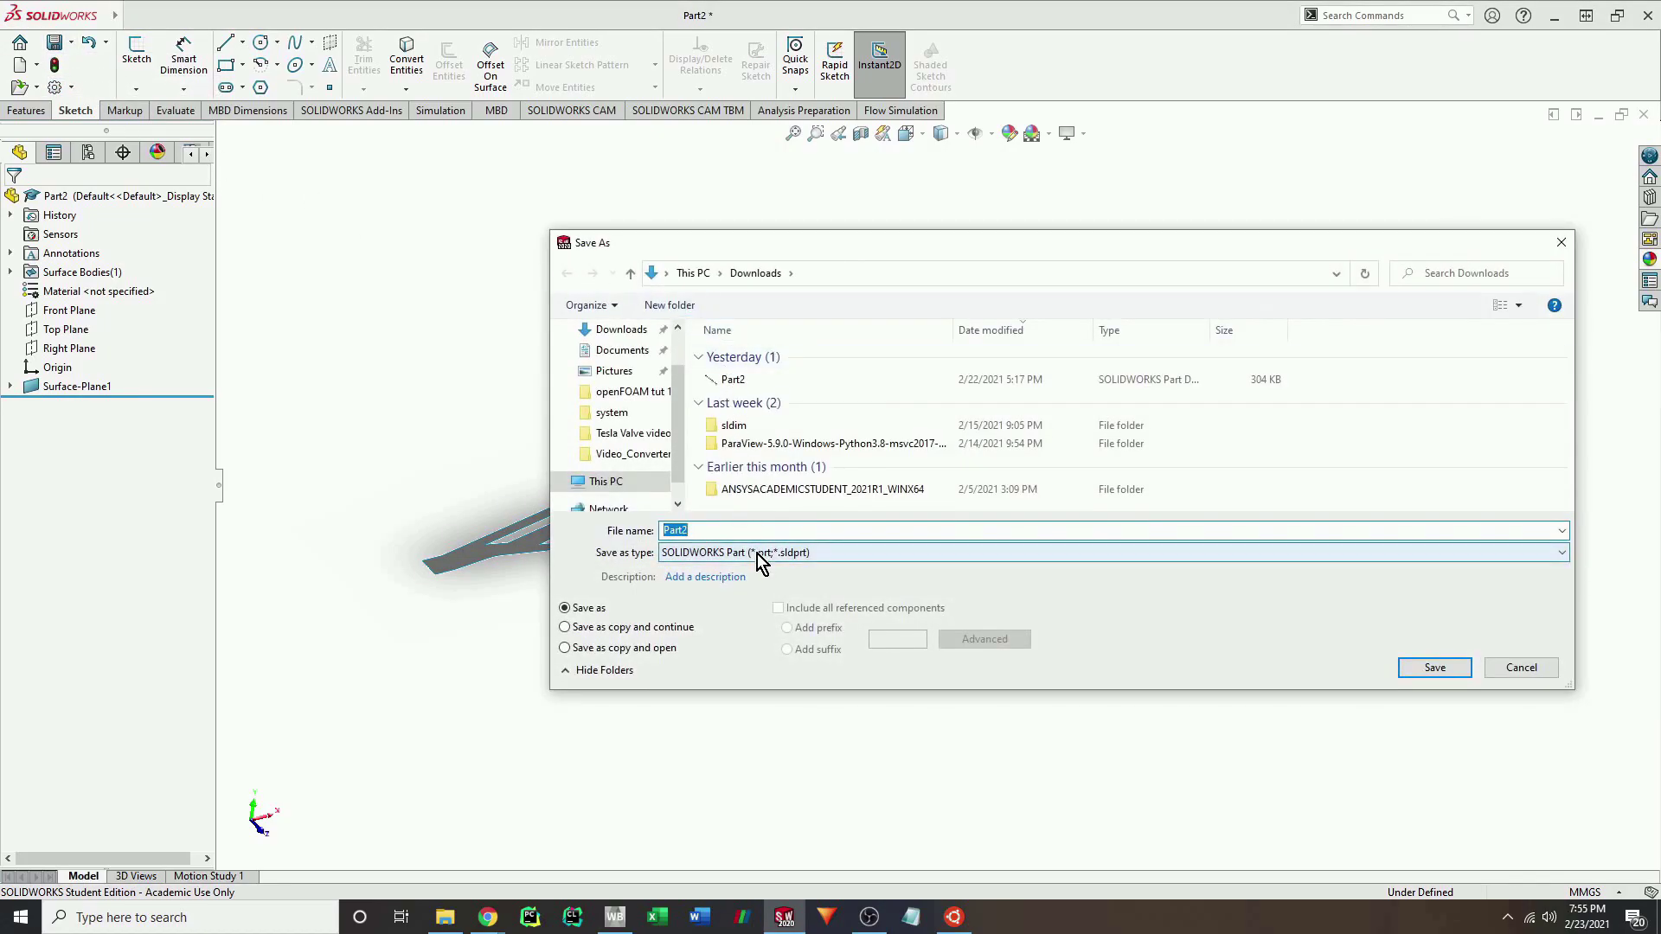
{"action": "left_click", "coordinate": [761, 554]}
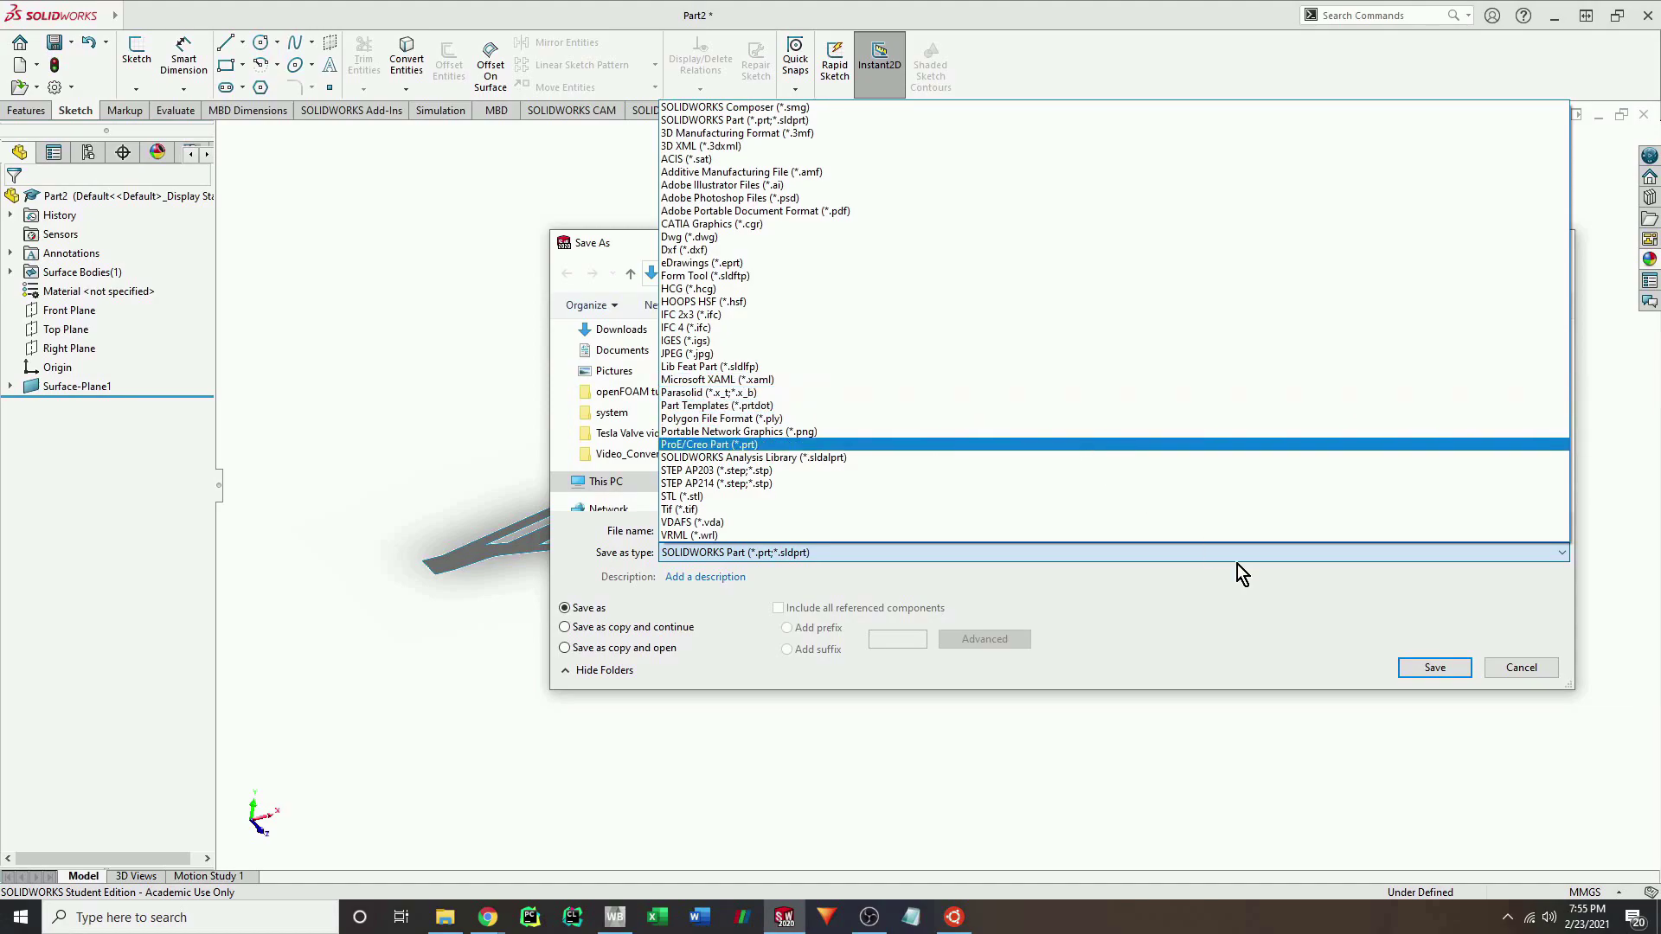
{"action": "left_click", "coordinate": [1514, 673]}
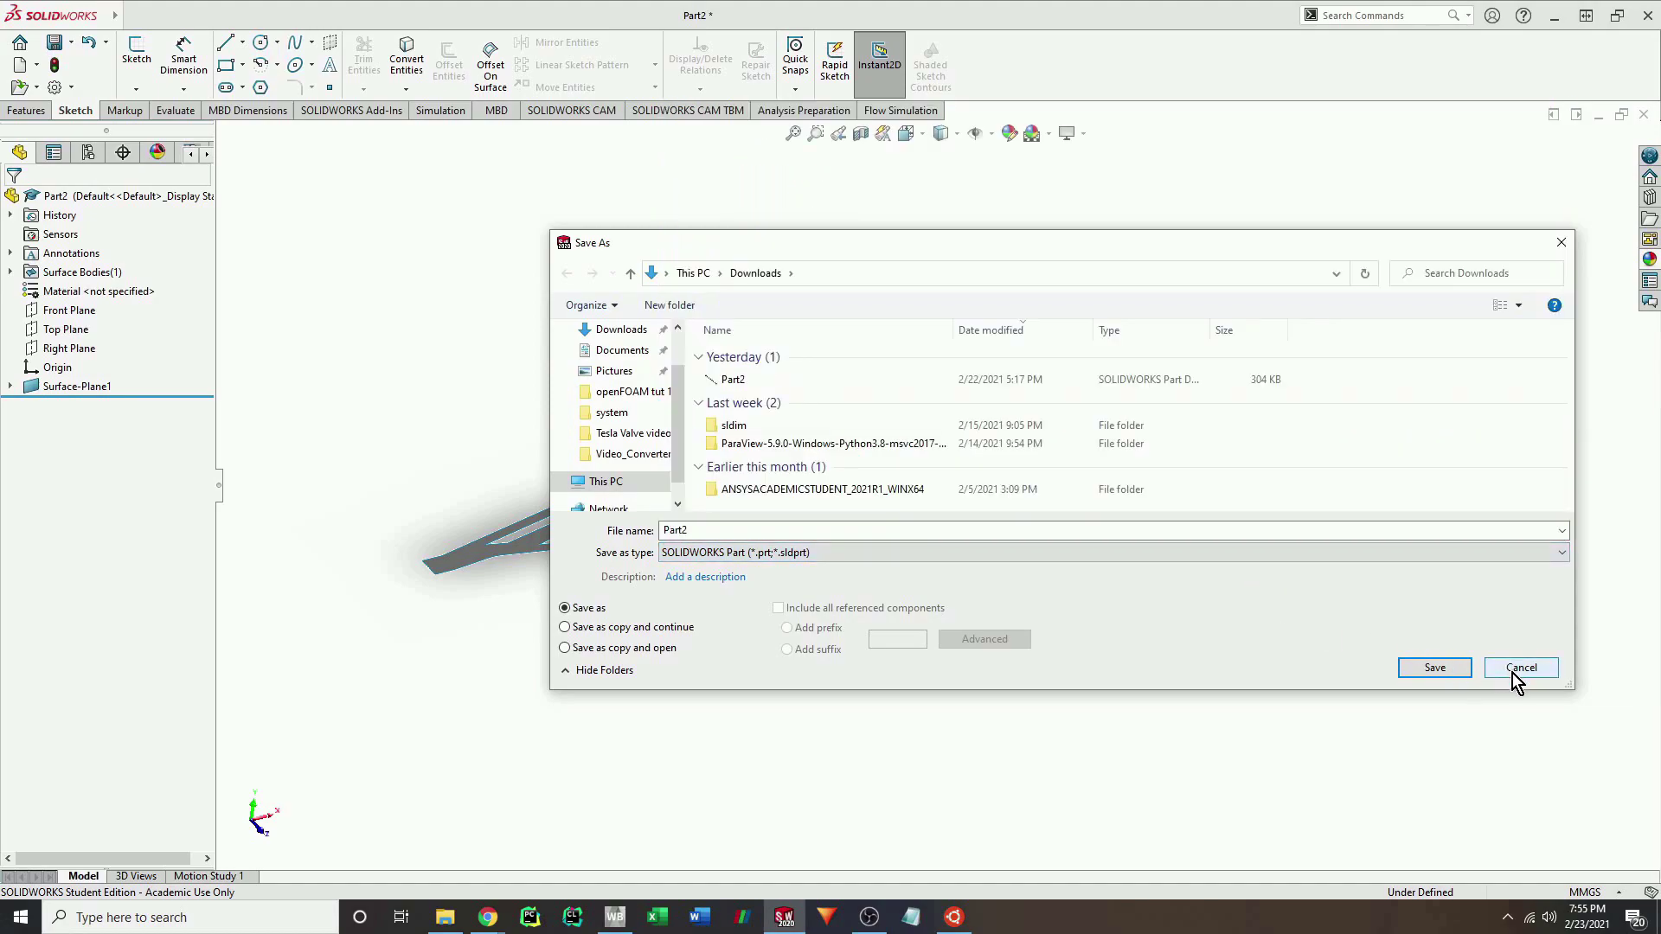
{"action": "left_click", "coordinate": [1516, 671]}
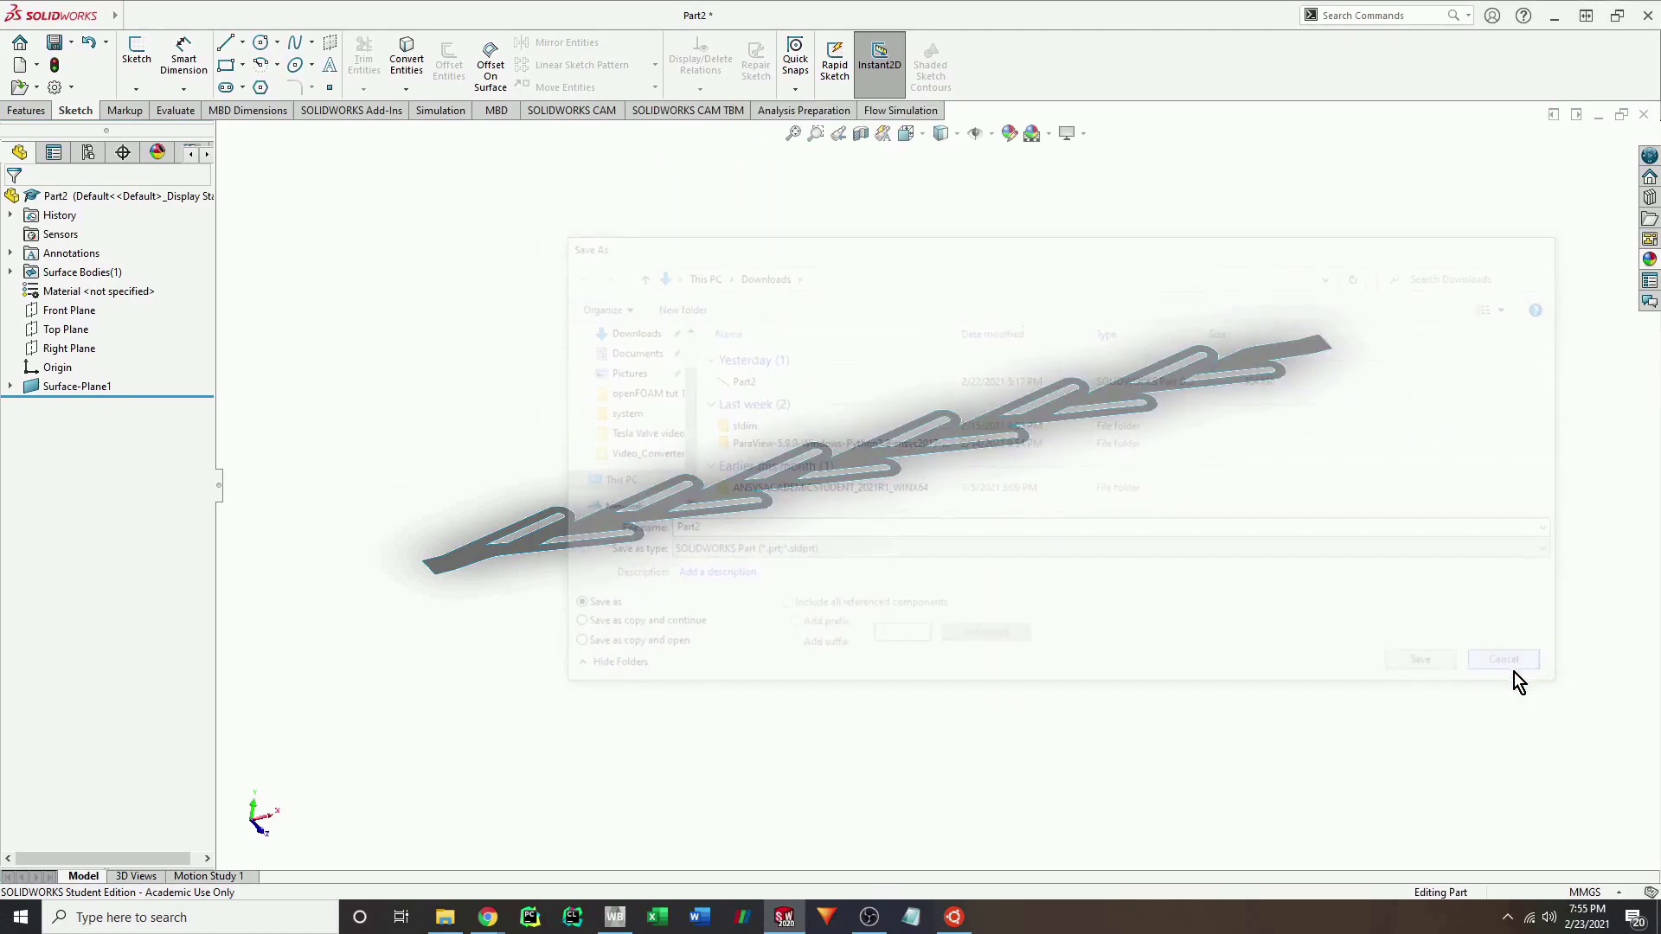
{"action": "left_click", "coordinate": [616, 915]}
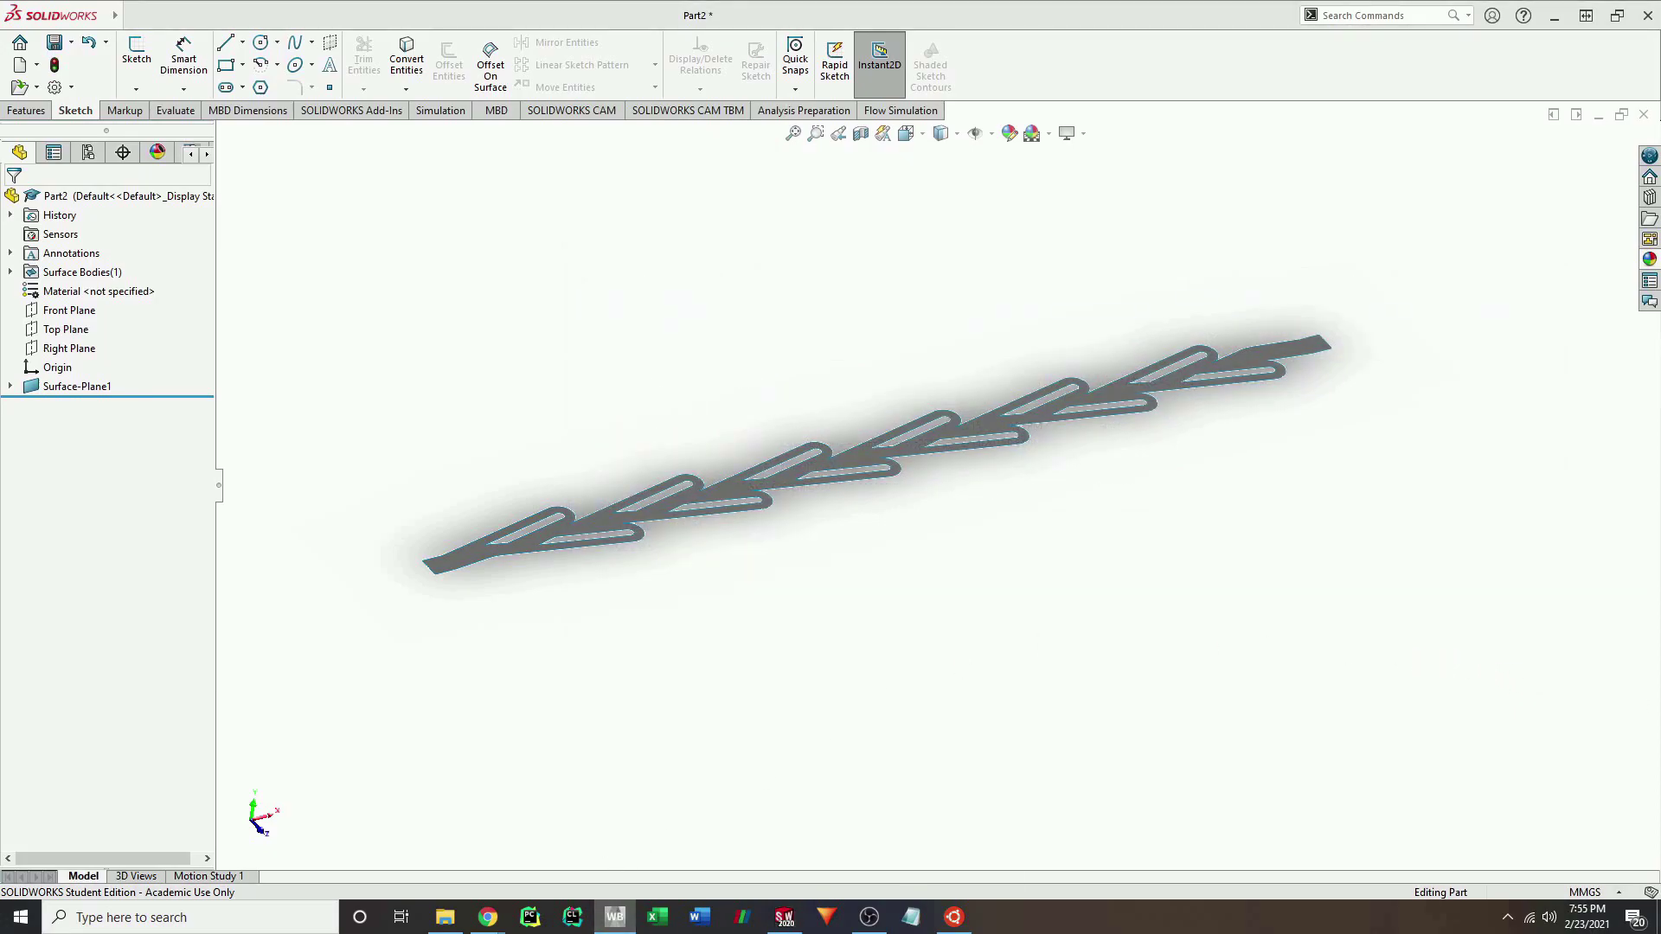
Import para.x_t as the 2d tesla geometry and open it in DesignModeler.
{"action": "left_click_drag", "start_coordinate": [1236, 358], "coordinate": [875, 3]}
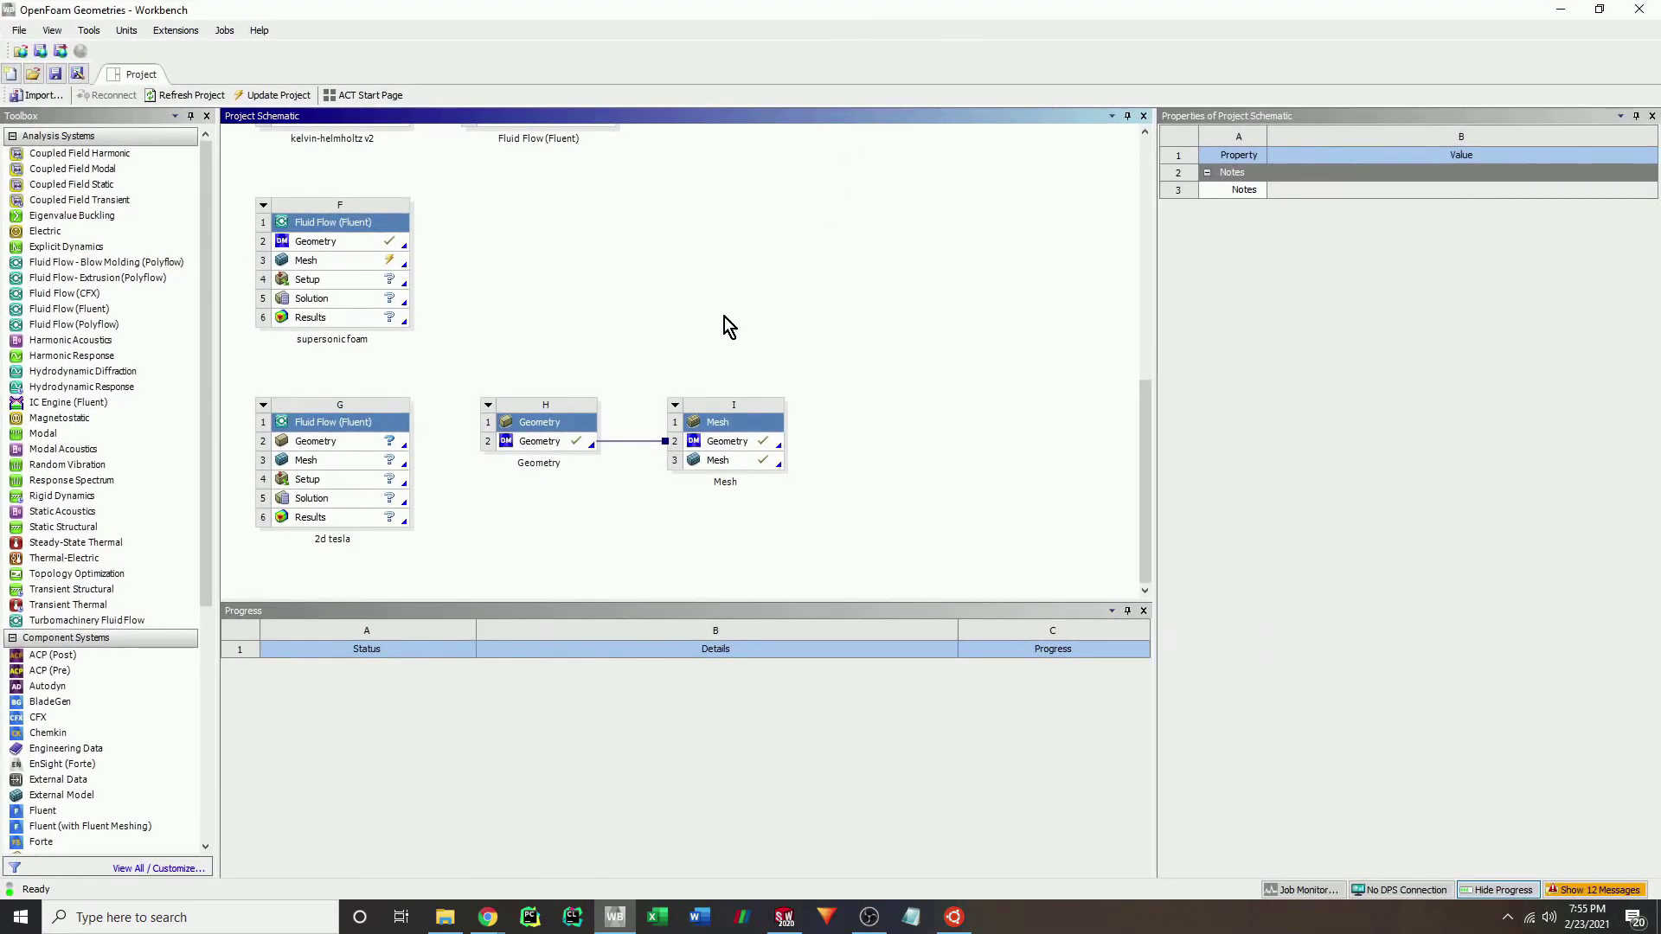
{"action": "right_click", "coordinate": [344, 444]}
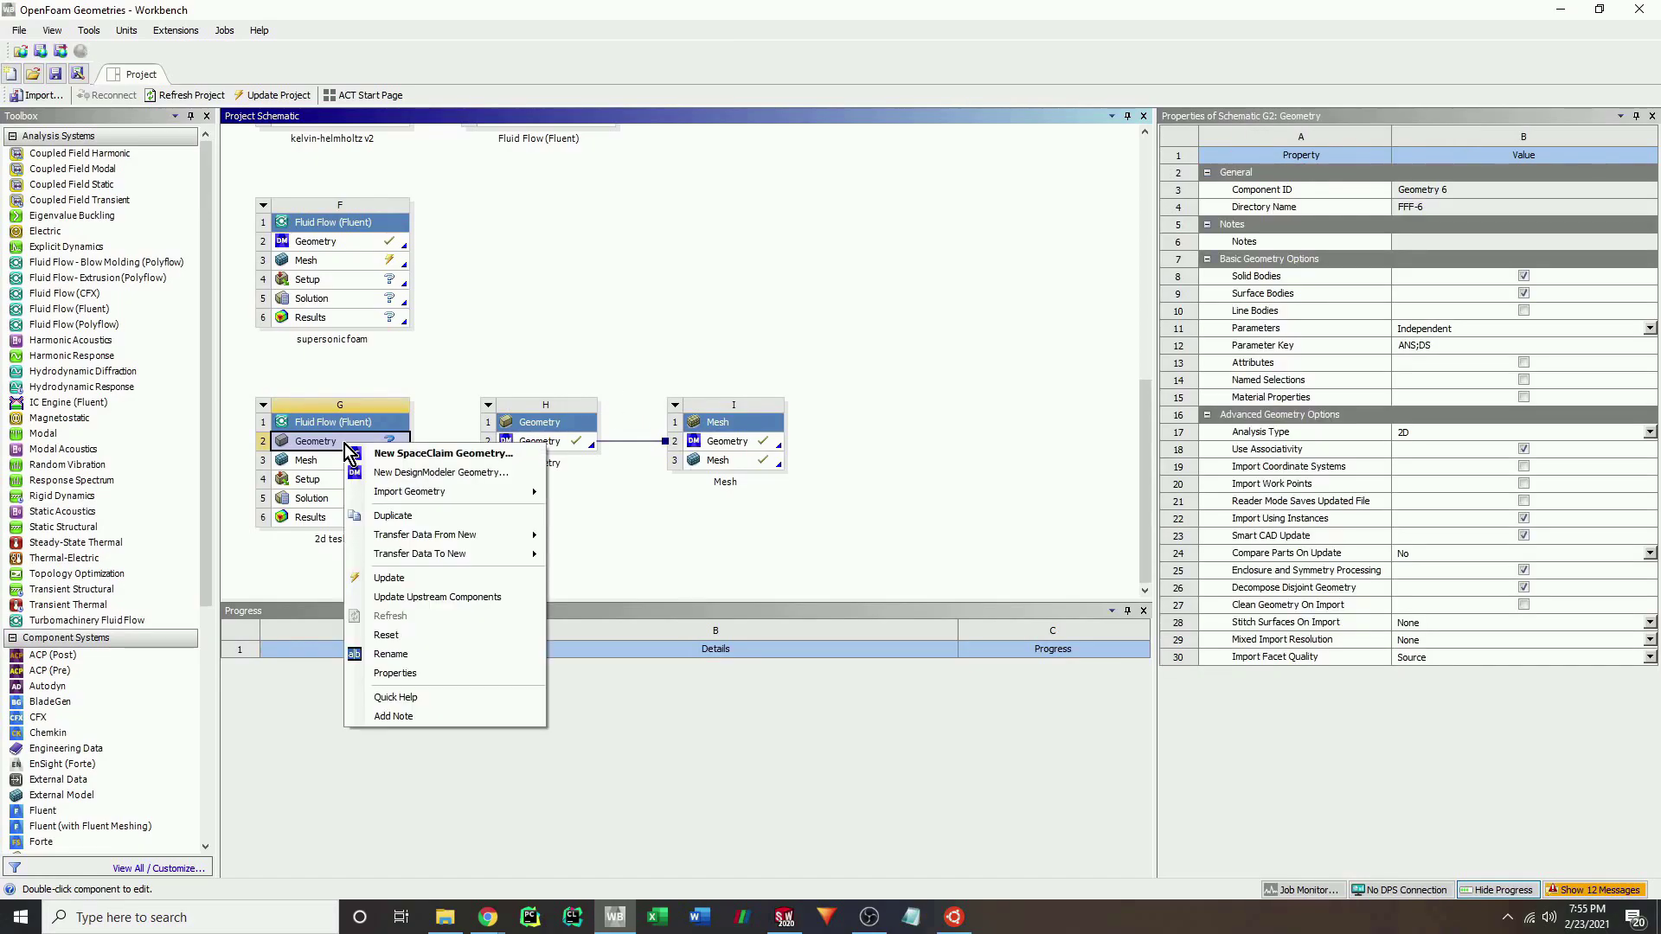
{"action": "mouse_move", "coordinate": [506, 491]}
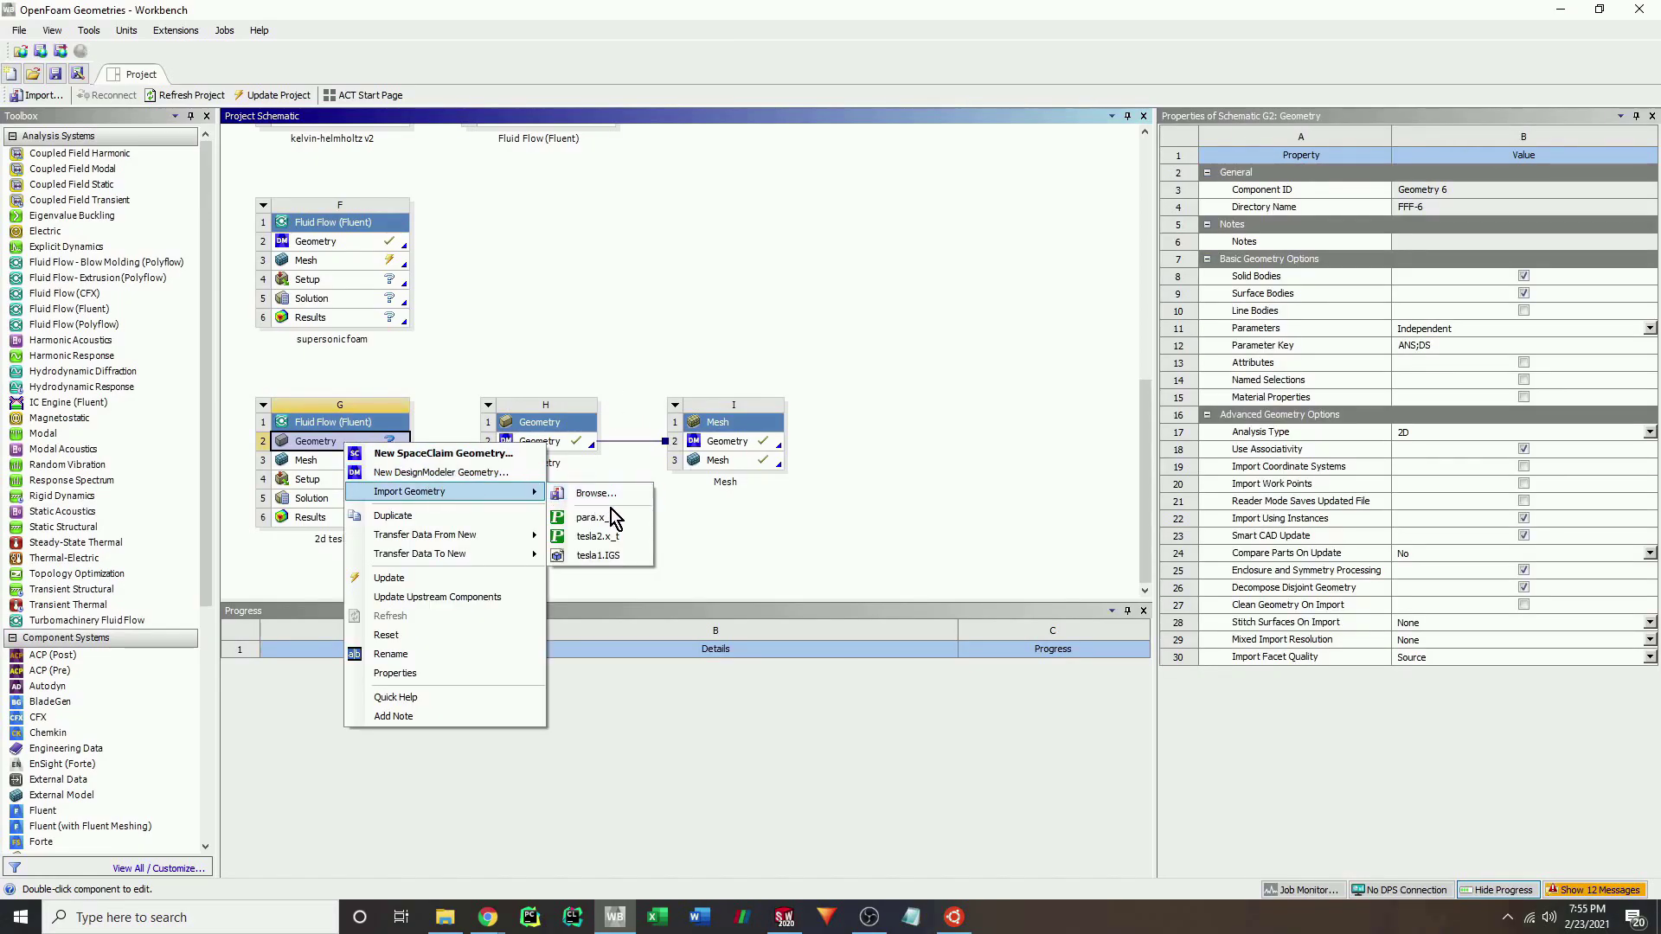
{"action": "left_click", "coordinate": [715, 529]}
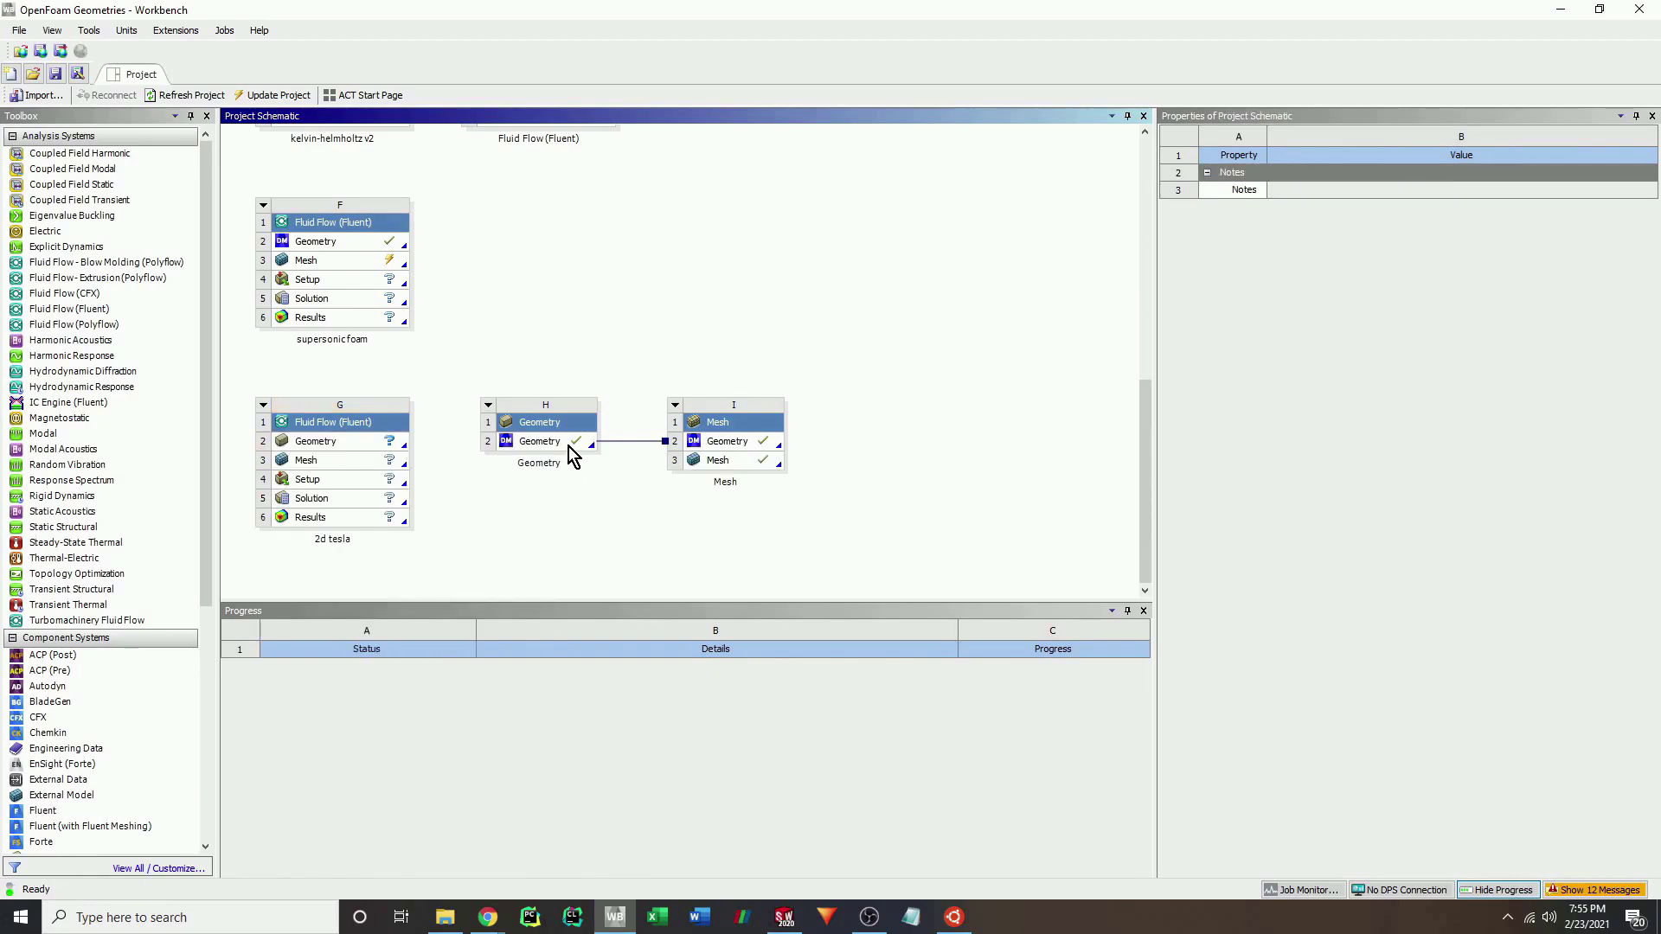
{"action": "right_click", "coordinate": [386, 449]}
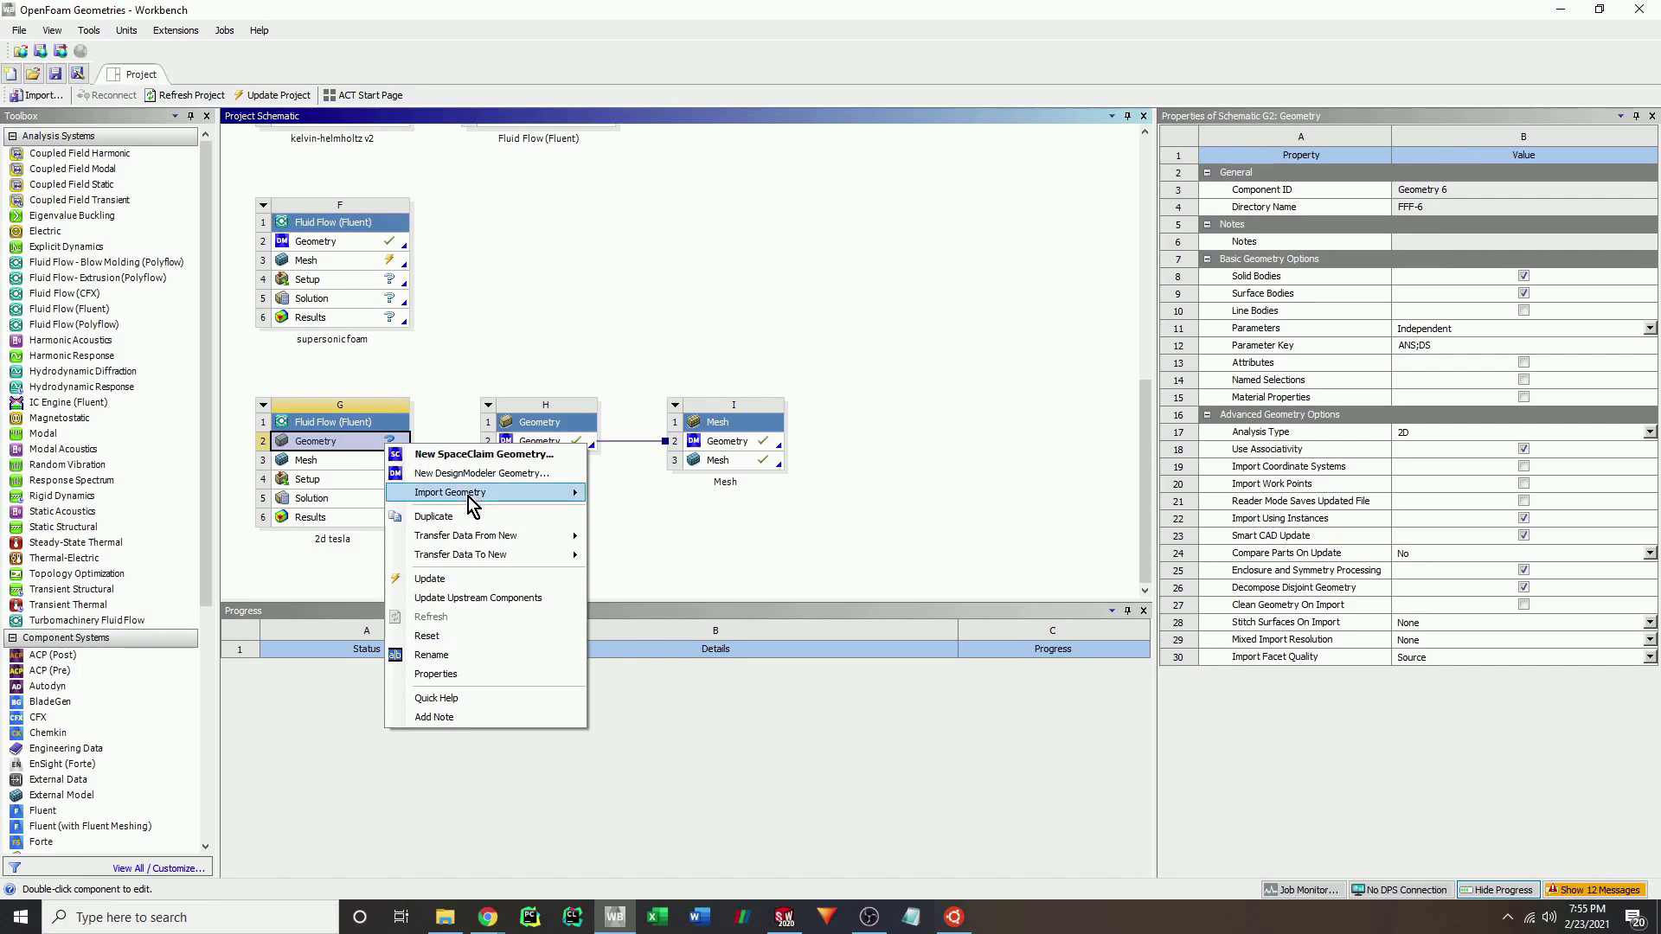
{"action": "mouse_move", "coordinate": [493, 492]}
{"action": "left_click", "coordinate": [625, 519]}
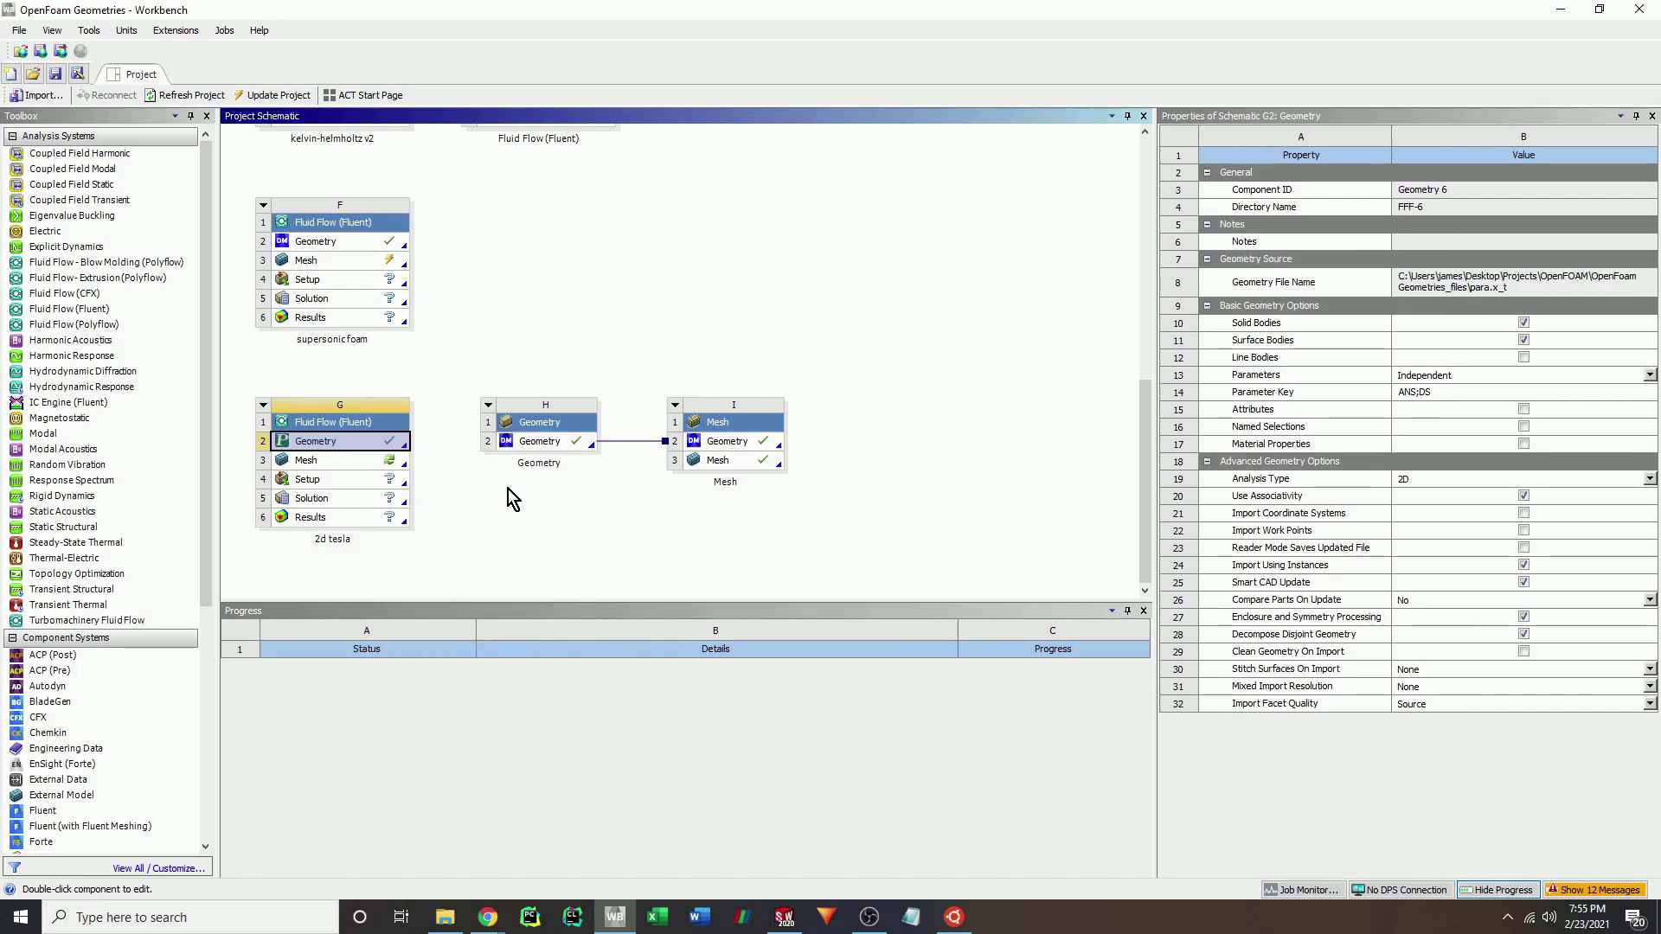
{"action": "right_click", "coordinate": [387, 448]}
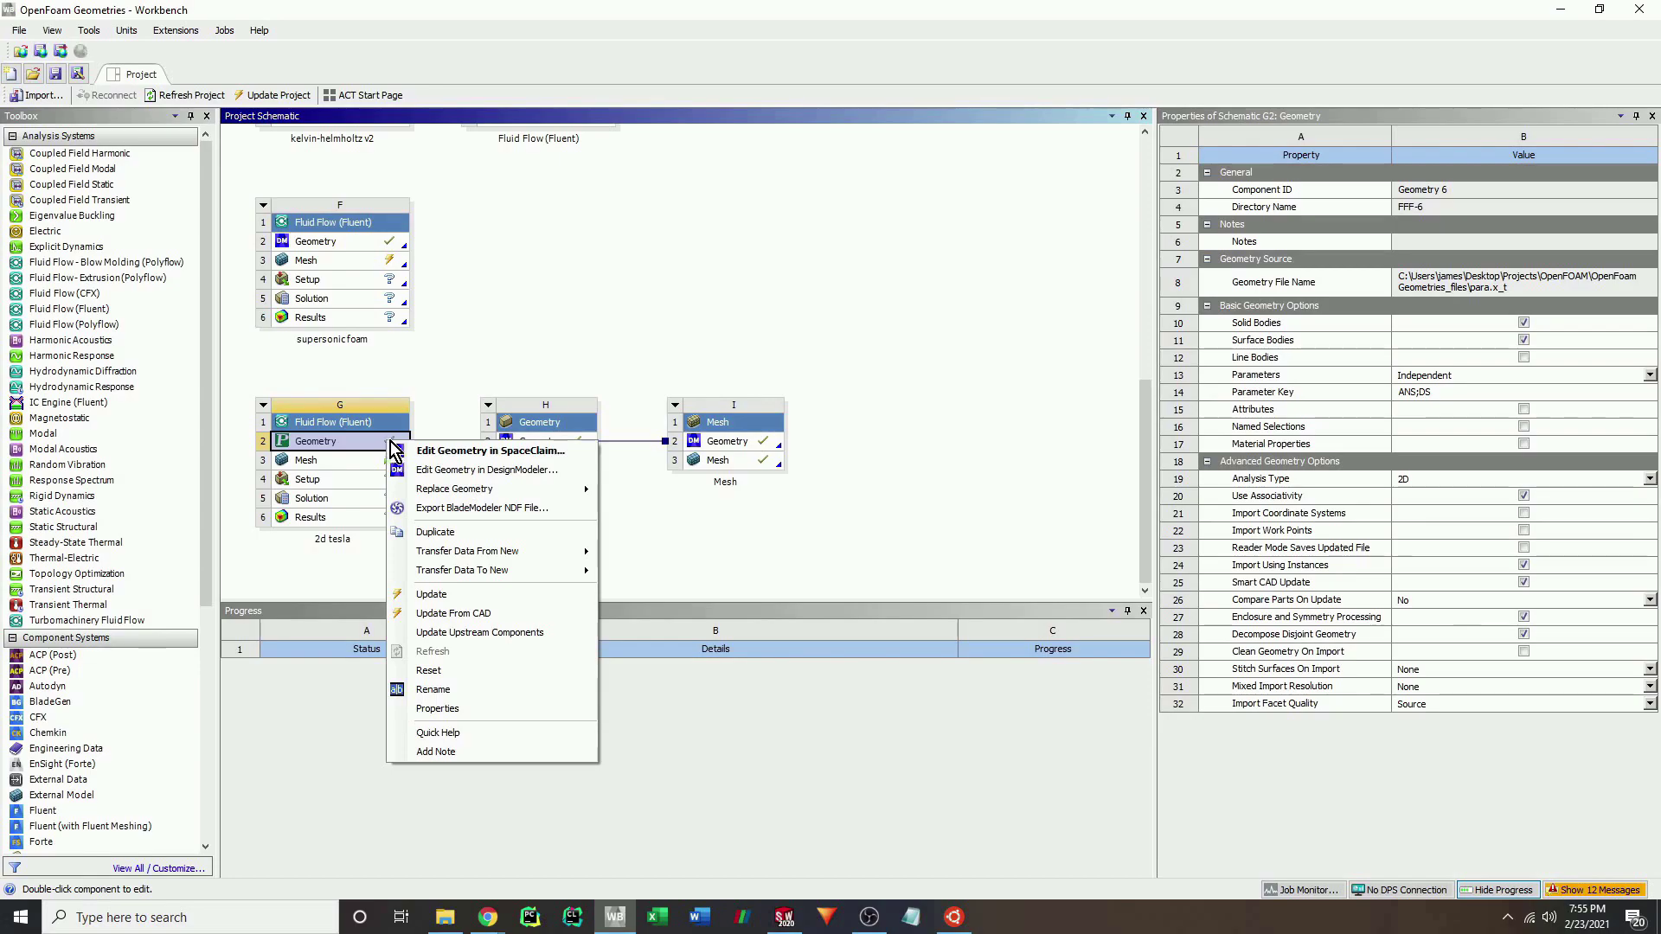
{"action": "left_click", "coordinate": [437, 472]}
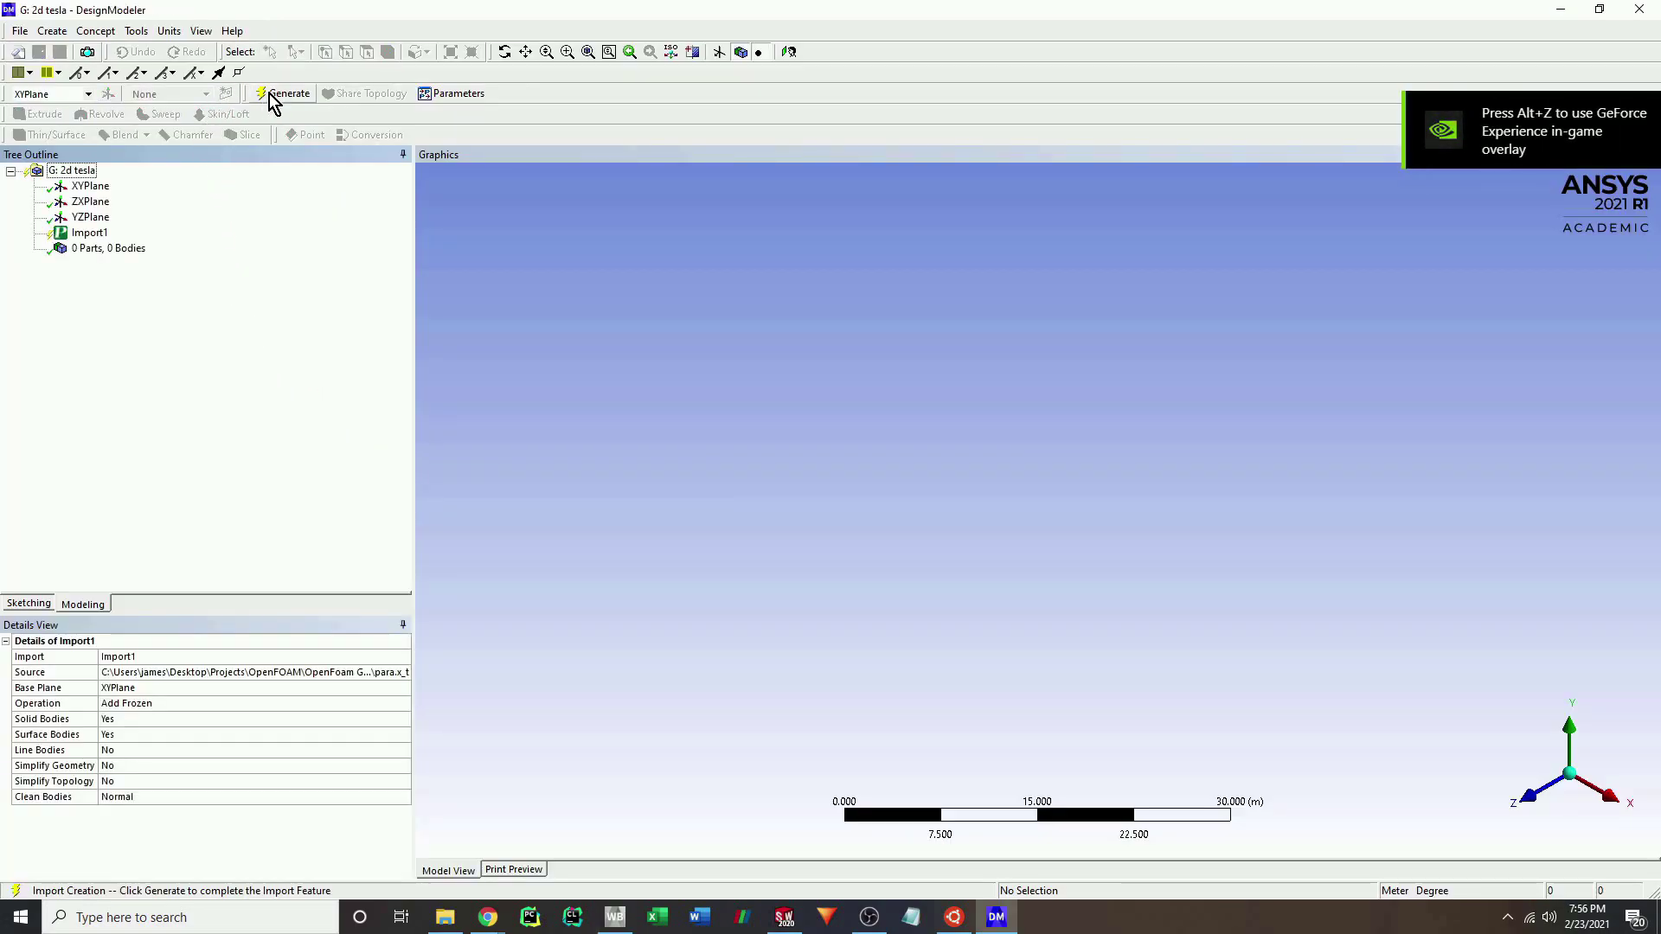
Generate the imported Tesla valve body and rotate it to view edge-on.
{"action": "left_click", "coordinate": [270, 93]}
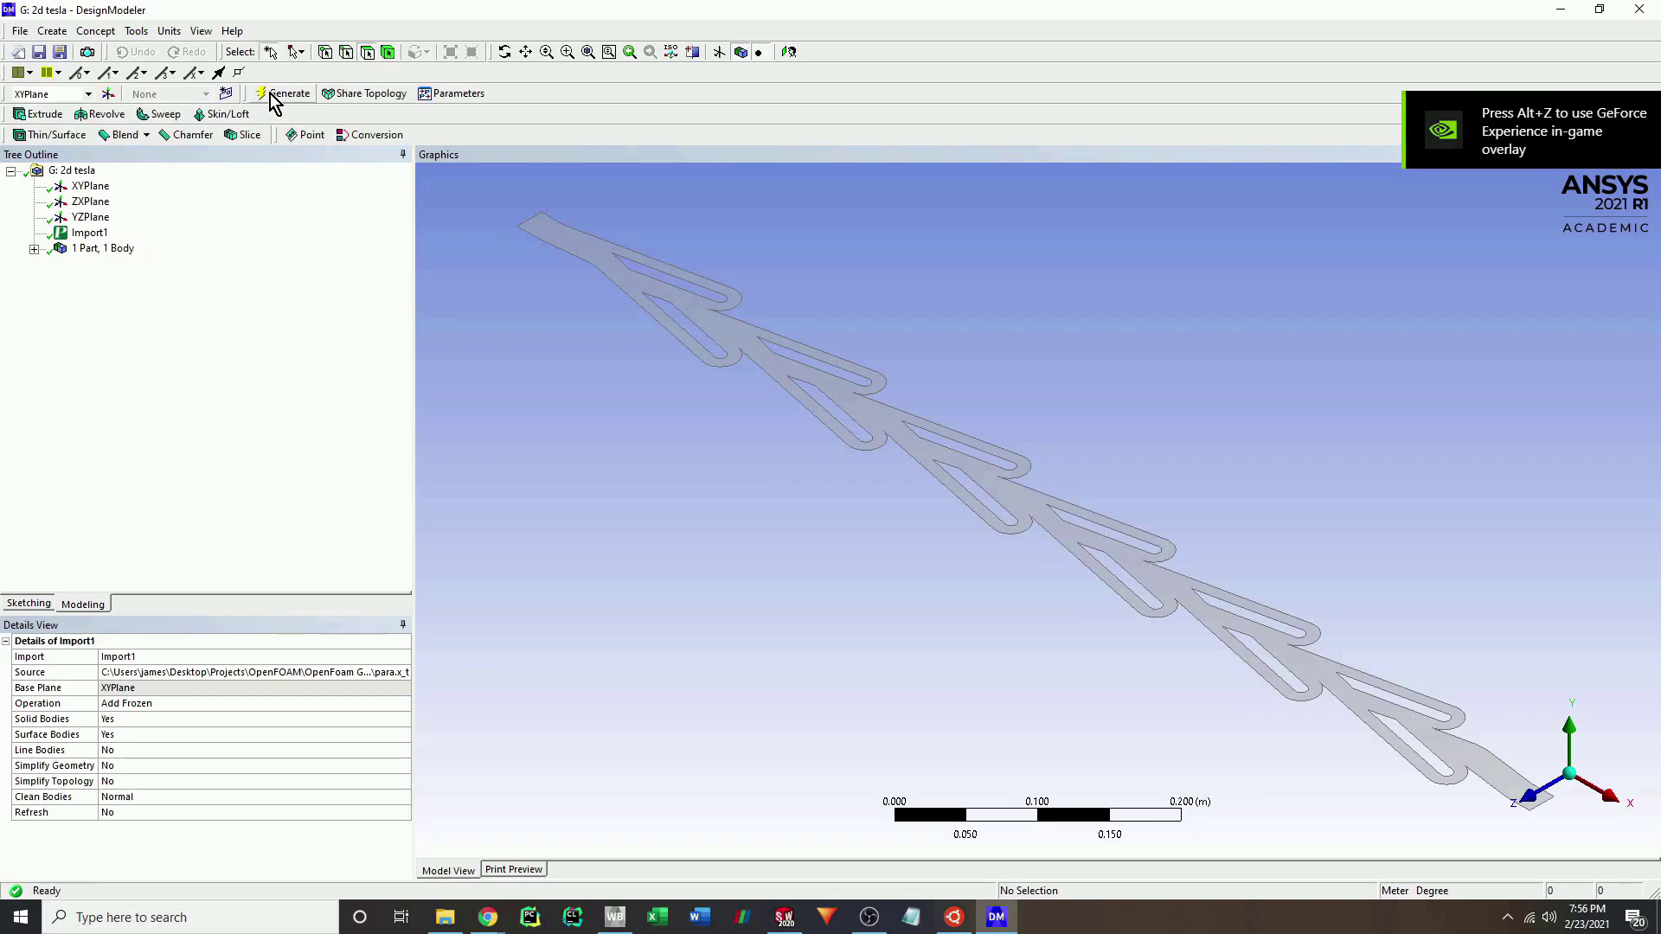
{"action": "left_click_drag", "start_coordinate": [496, 428], "coordinate": [819, 500]}
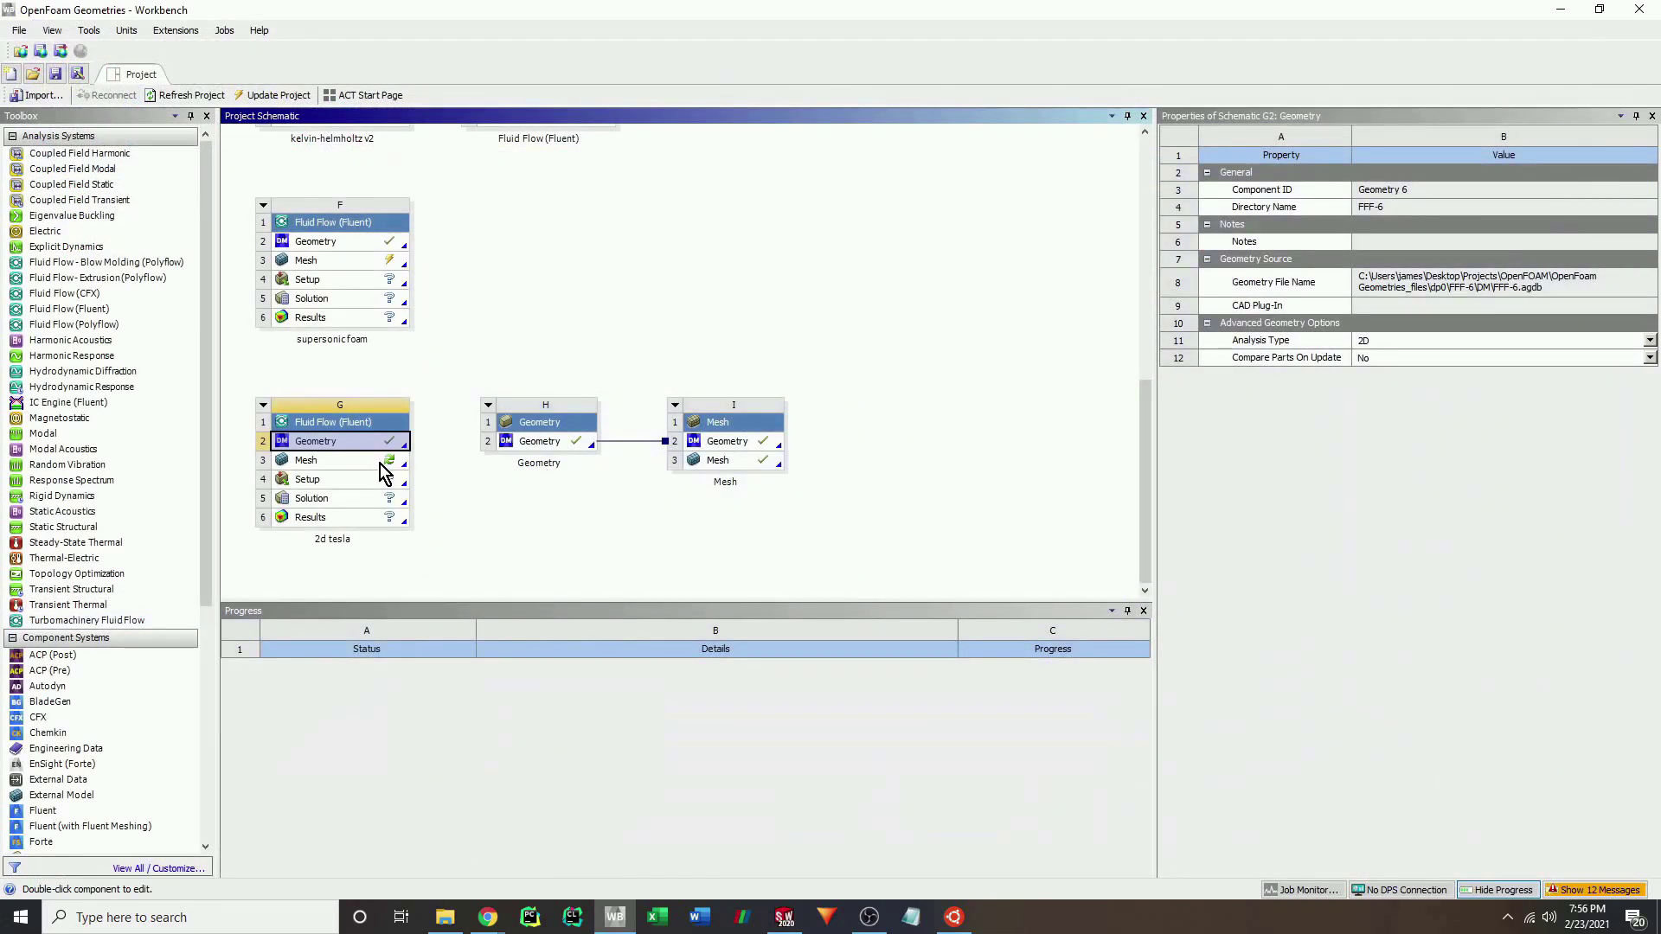
Open the 2d tesla mesh, view along Y, and box-select valve edges.
{"action": "double_click", "coordinate": [380, 462]}
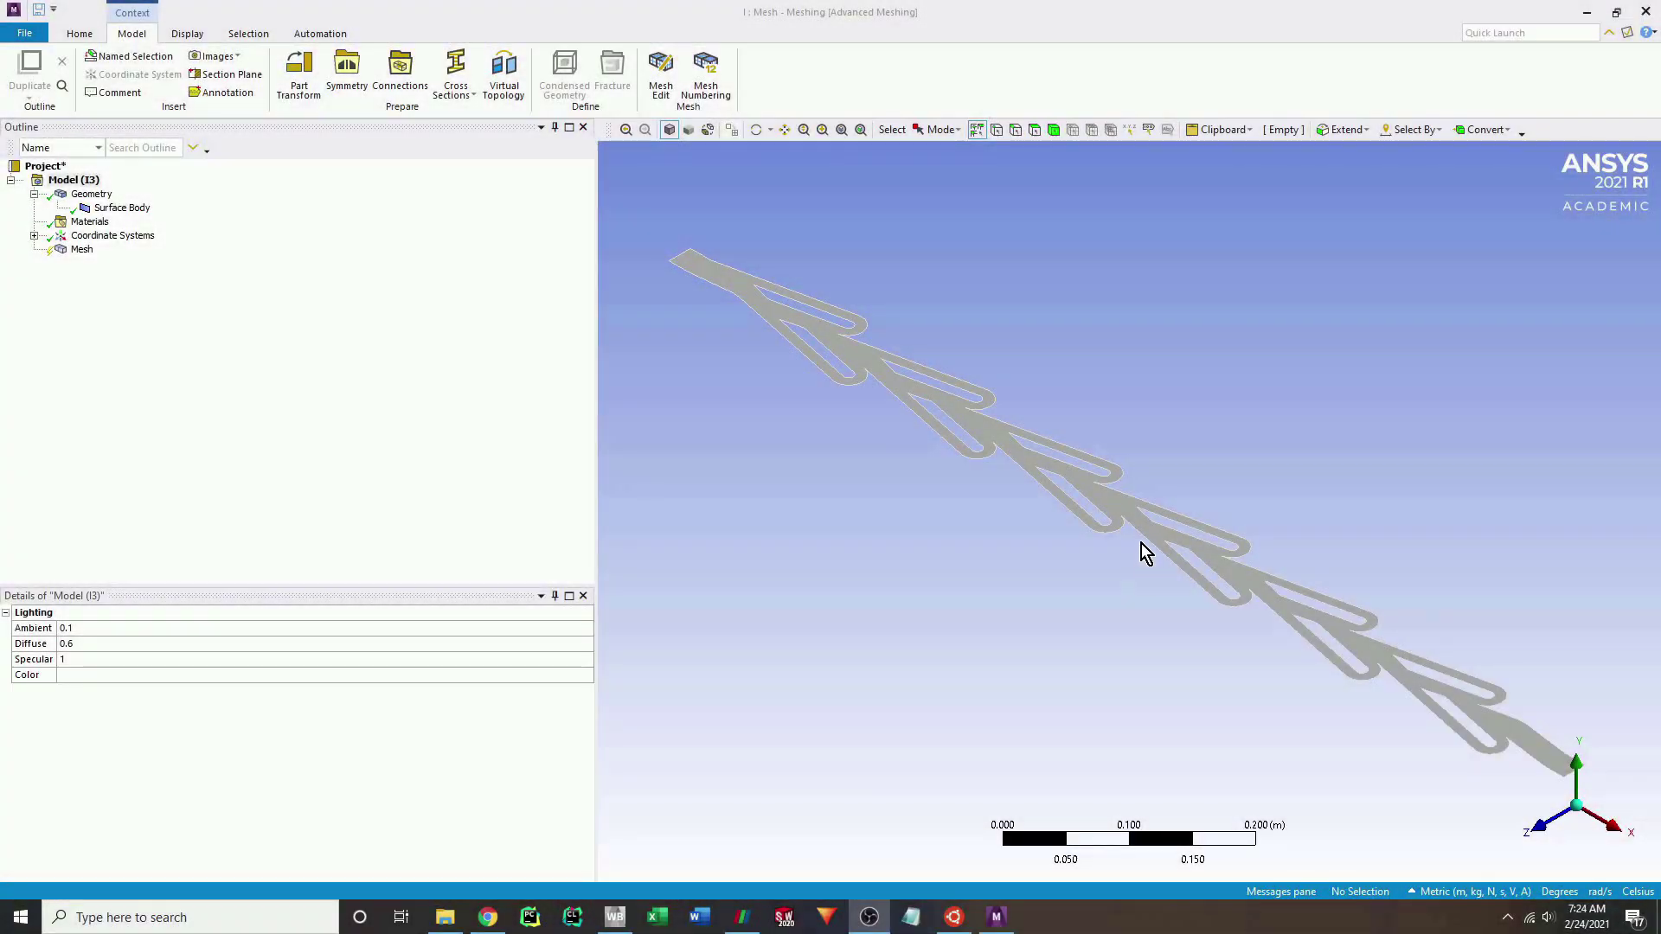
{"action": "left_click", "coordinate": [1579, 765]}
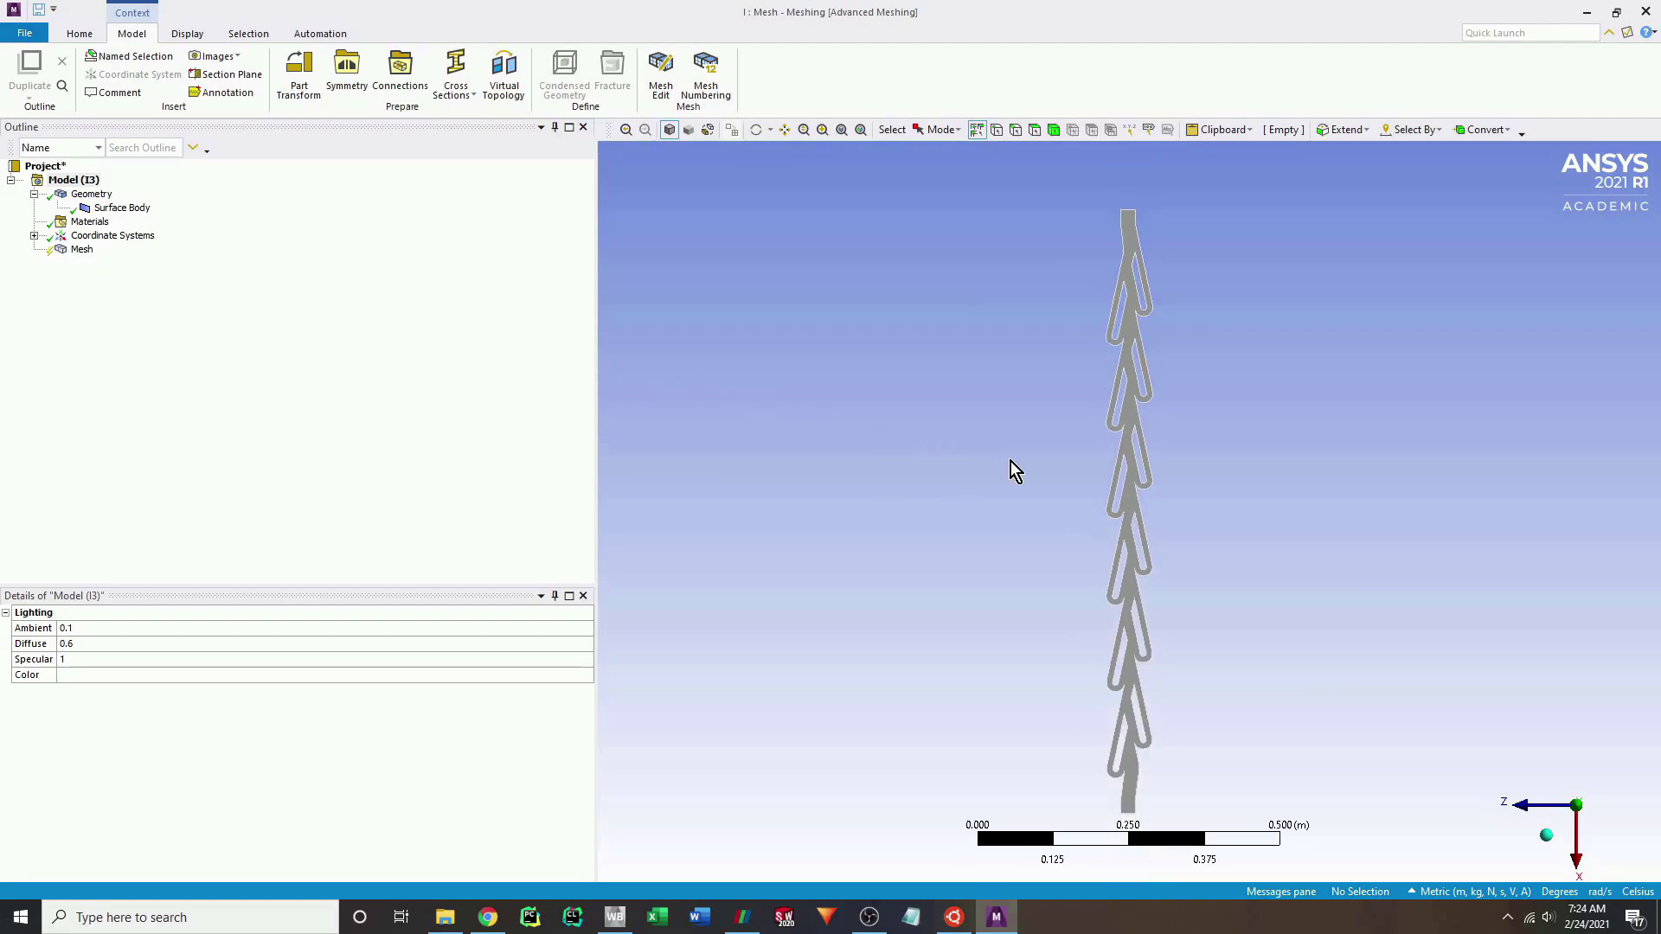
{"action": "left_click", "coordinate": [1015, 131]}
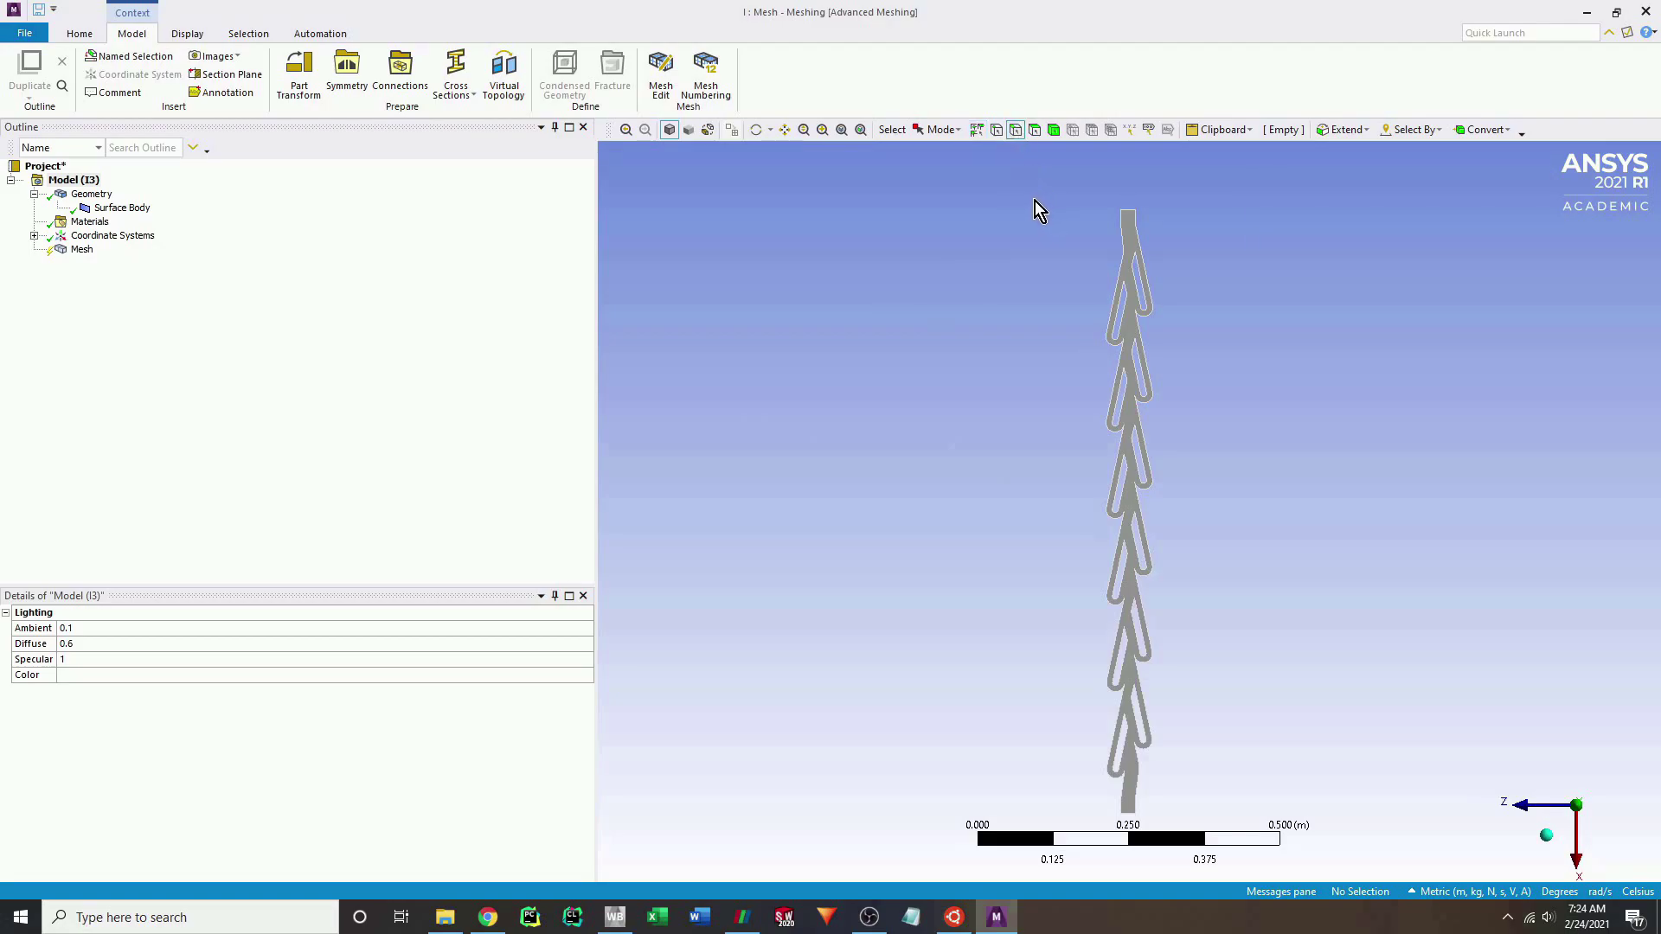
{"action": "left_click_drag", "start_coordinate": [1038, 191], "coordinate": [1200, 456]}
Create a named selection 'wa' from all valve edges except the bottom one.
{"action": "left_click", "coordinate": [1024, 367]}
{"action": "right_click", "coordinate": [1003, 358]}
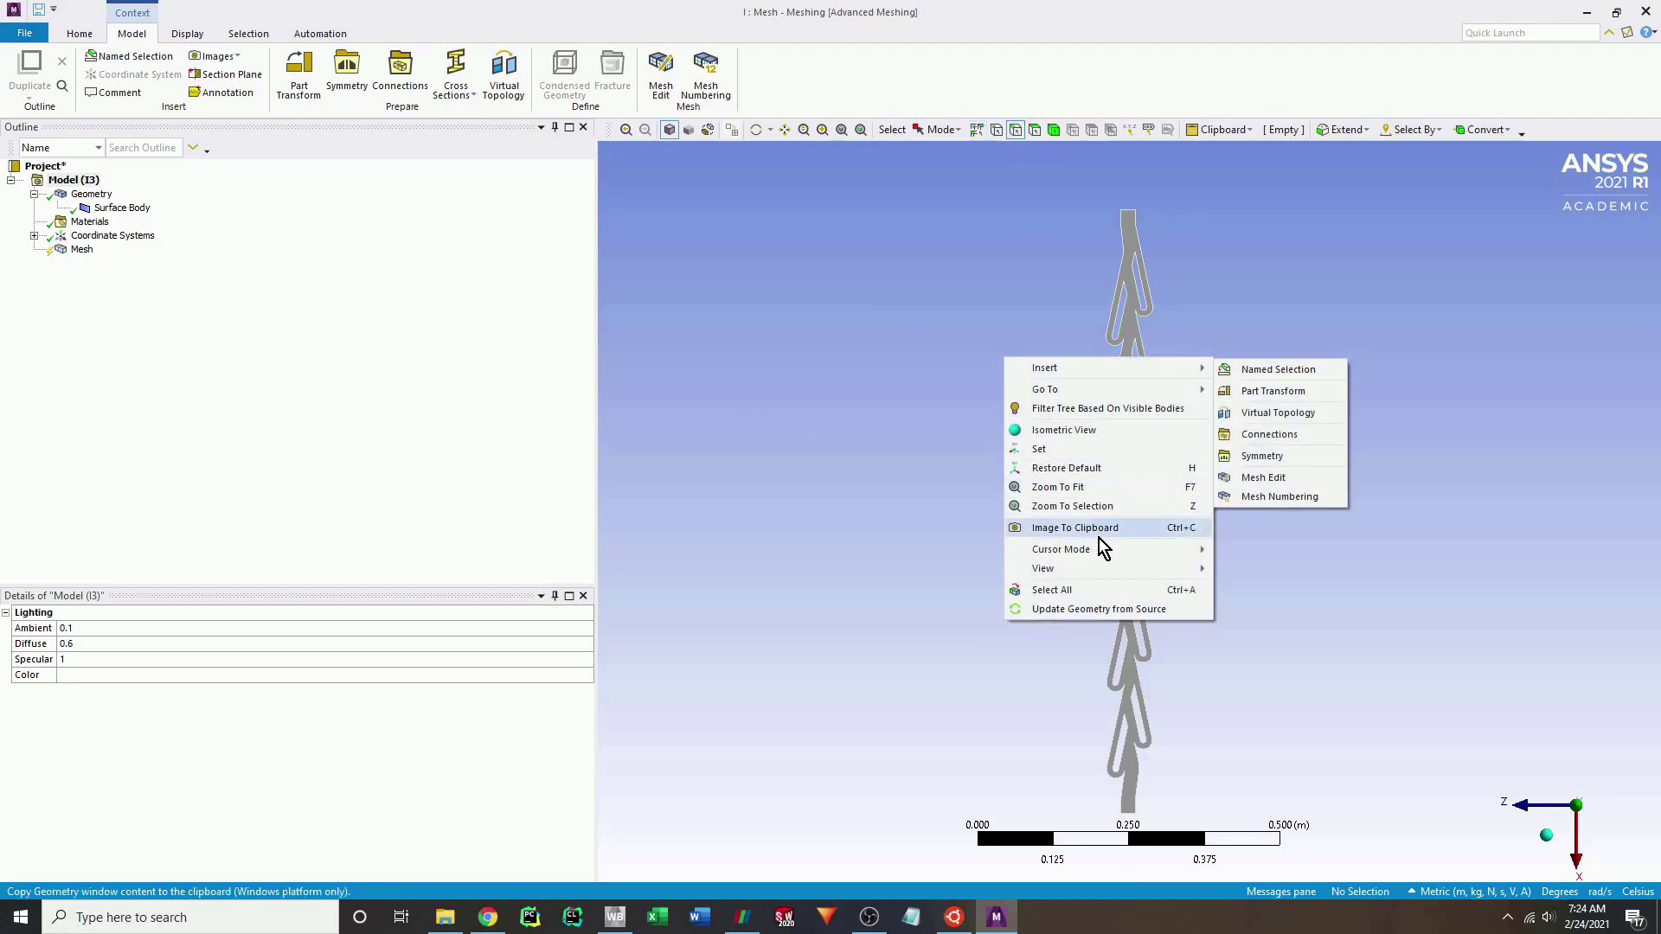
{"action": "left_click", "coordinate": [1093, 590]}
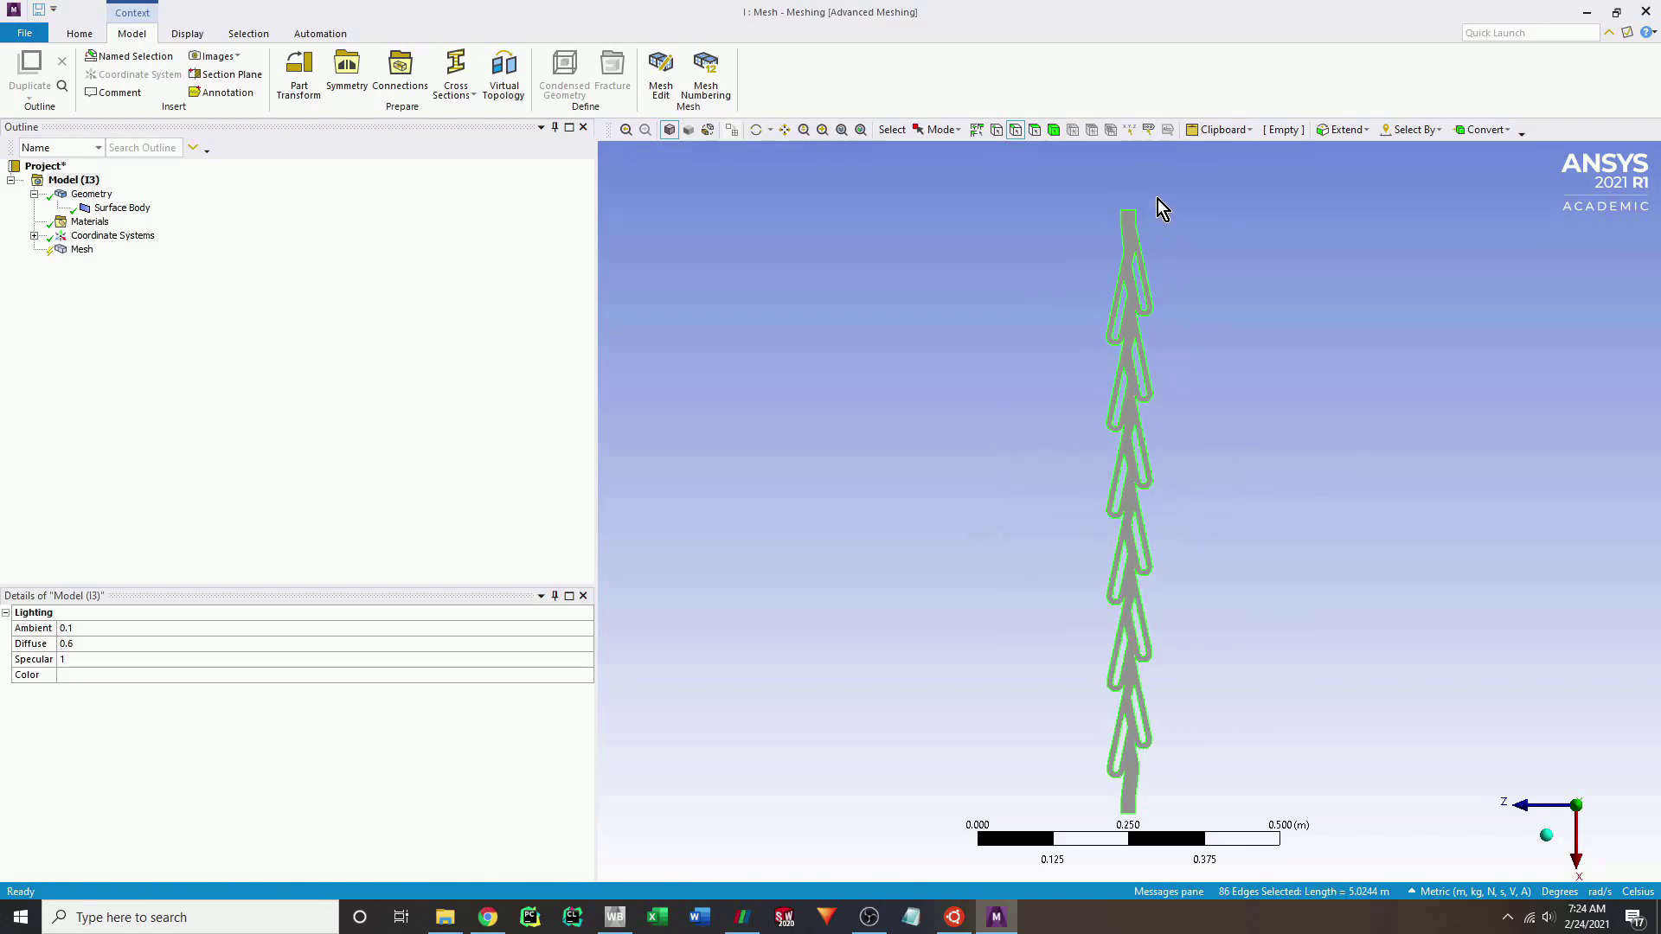
{"action": "scroll", "coordinate": [1125, 206], "scroll_direction": "up", "scroll_amount": 2}
{"action": "left_click_drag", "start_coordinate": [1151, 220], "coordinate": [1124, 522]}
{"action": "scroll", "coordinate": [1124, 522], "scroll_direction": "up", "scroll_amount": 5}
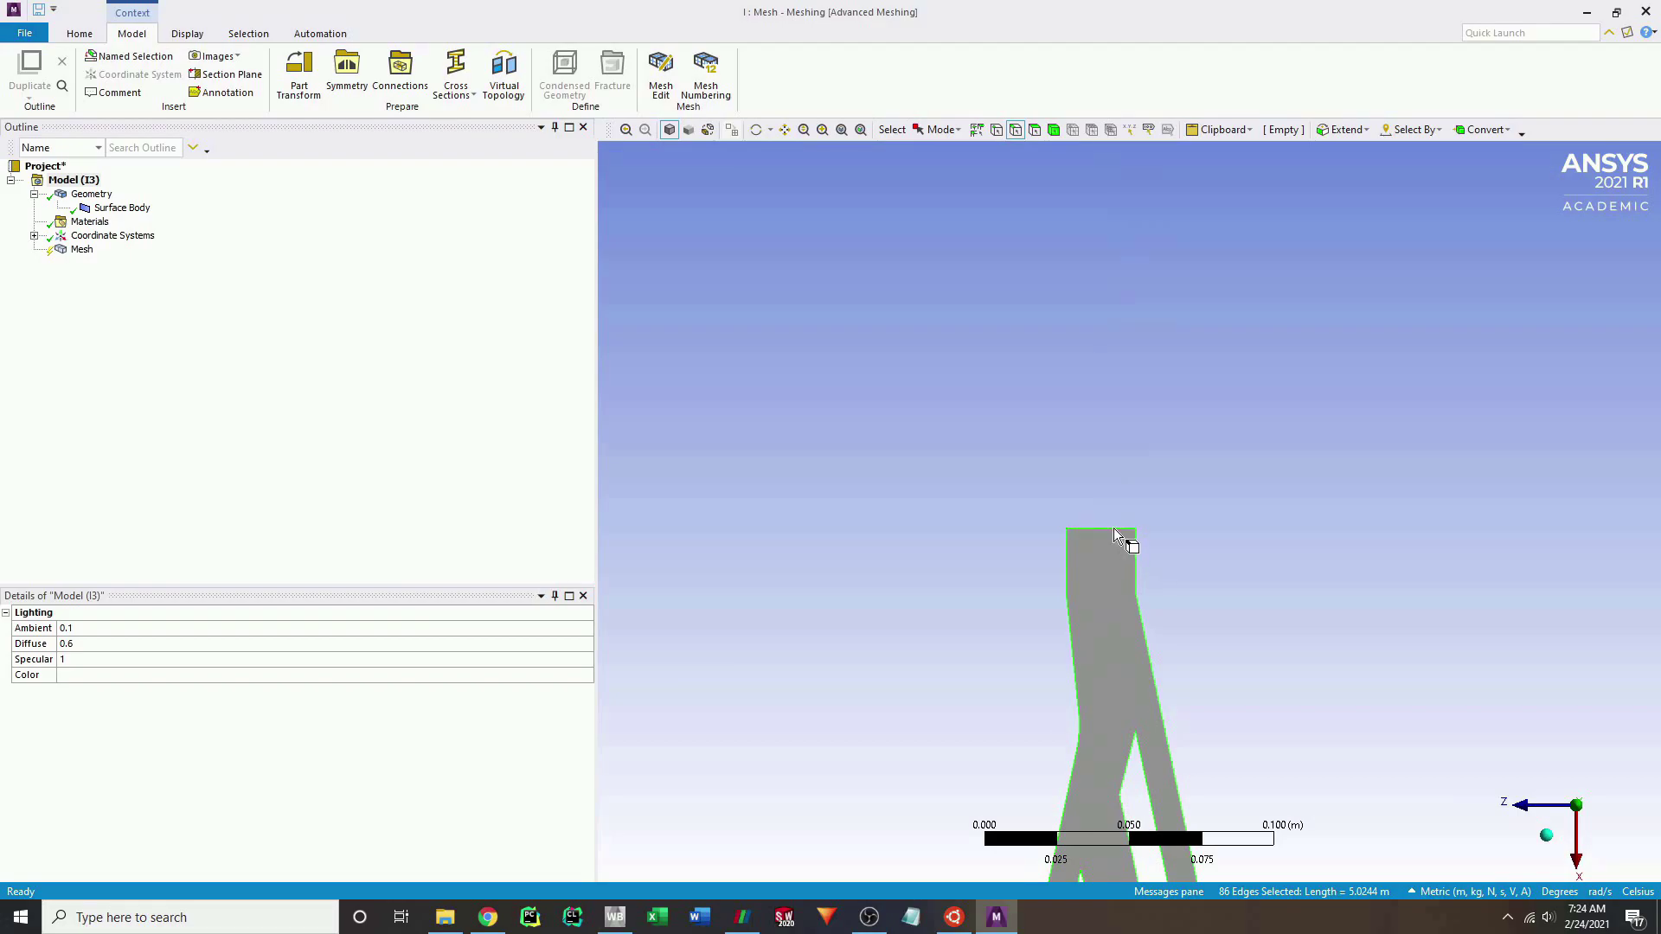
{"action": "scroll", "coordinate": [1284, 584], "scroll_direction": "down", "scroll_amount": 3}
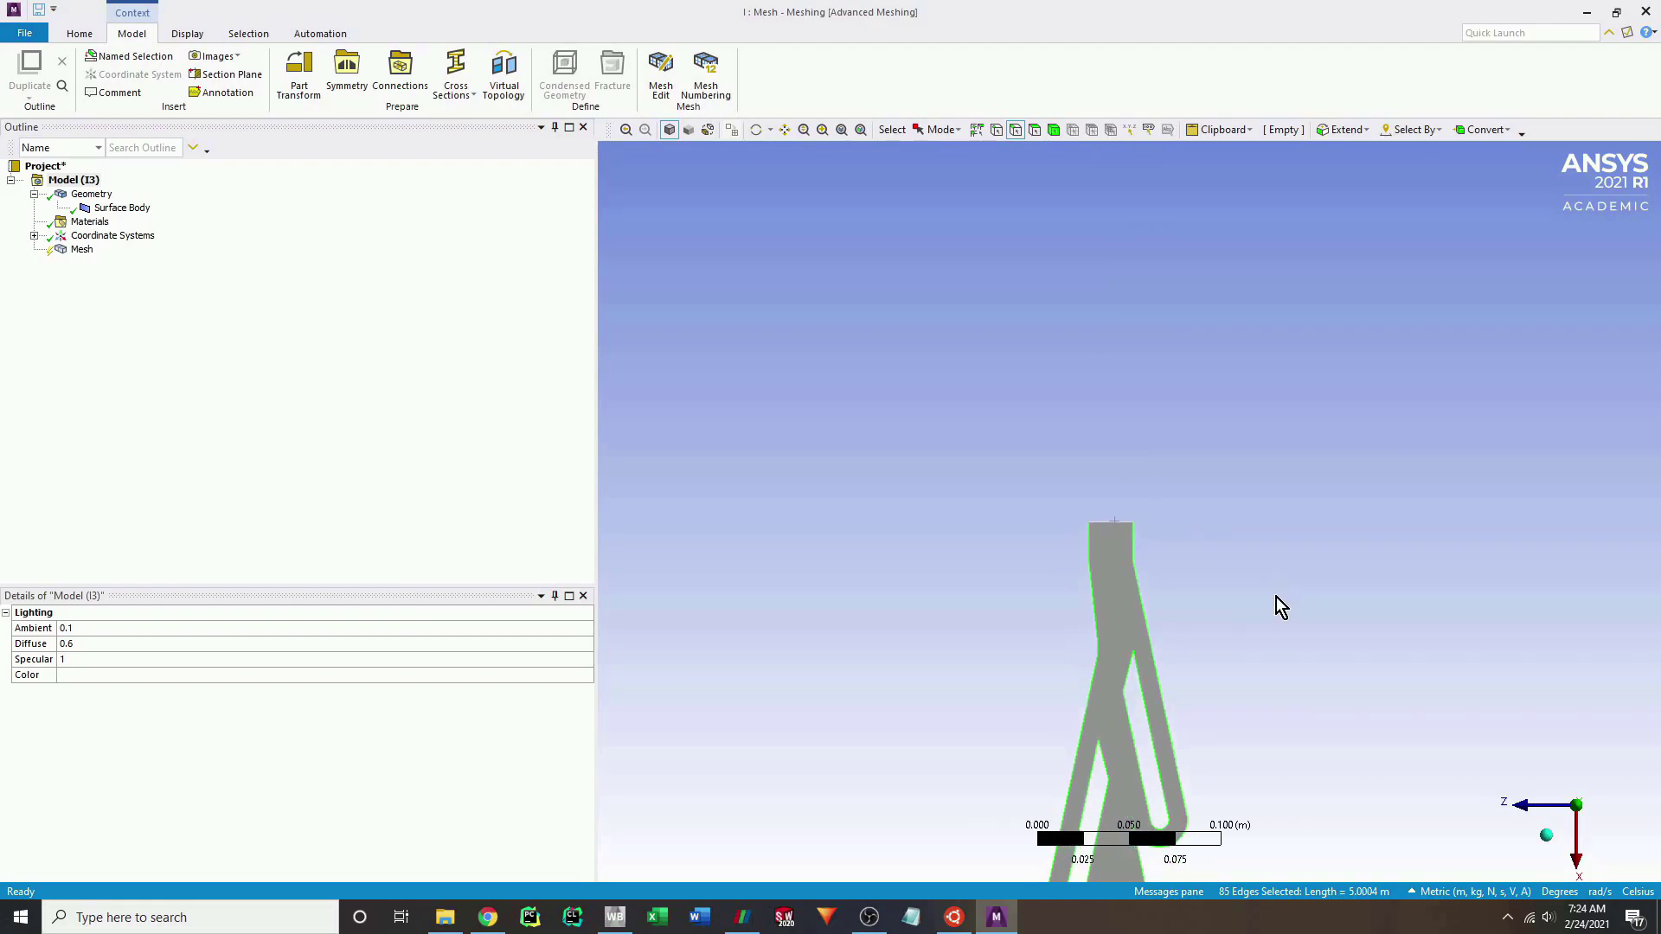
{"action": "left_click_drag", "start_coordinate": [1268, 619], "coordinate": [1265, 242]}
{"action": "left_click_drag", "start_coordinate": [1263, 708], "coordinate": [1283, 443]}
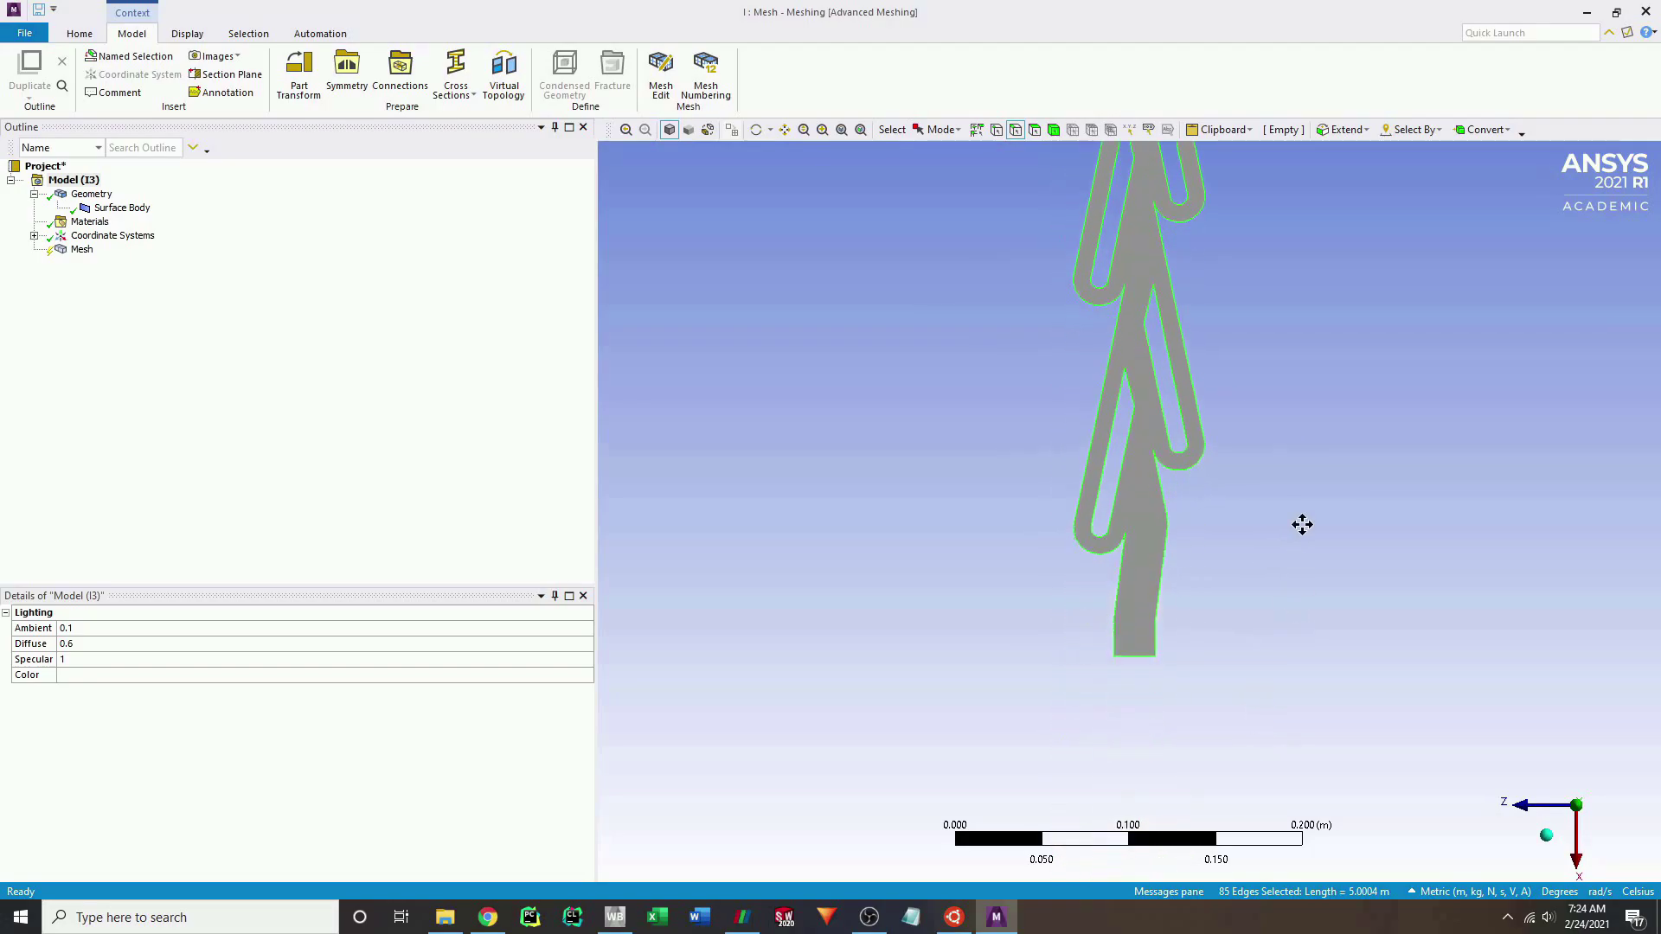
{"action": "left_click", "coordinate": [1140, 617], "text": "ctrl"}
{"action": "type", "text": "n"}
{"action": "type", "text": "wall"}
{"action": "key", "text": "Return"}
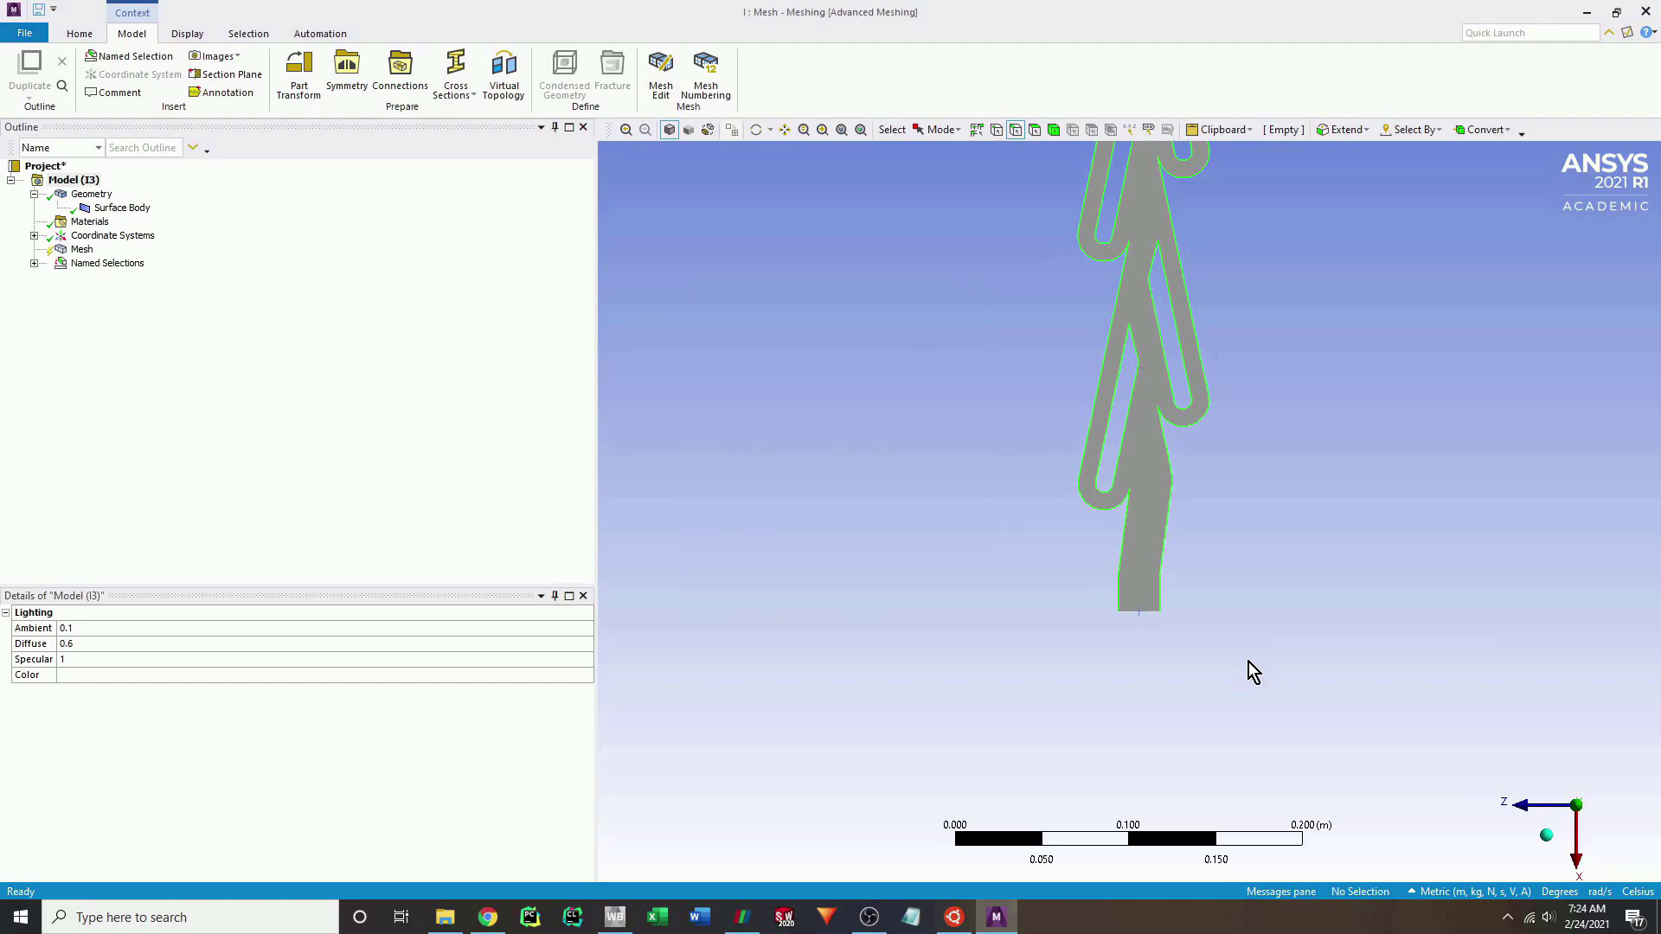
Name the bottom edge as the inlet and the top edge as 'outlet'.
{"action": "left_click", "coordinate": [1141, 611]}
{"action": "type", "text": "n"}
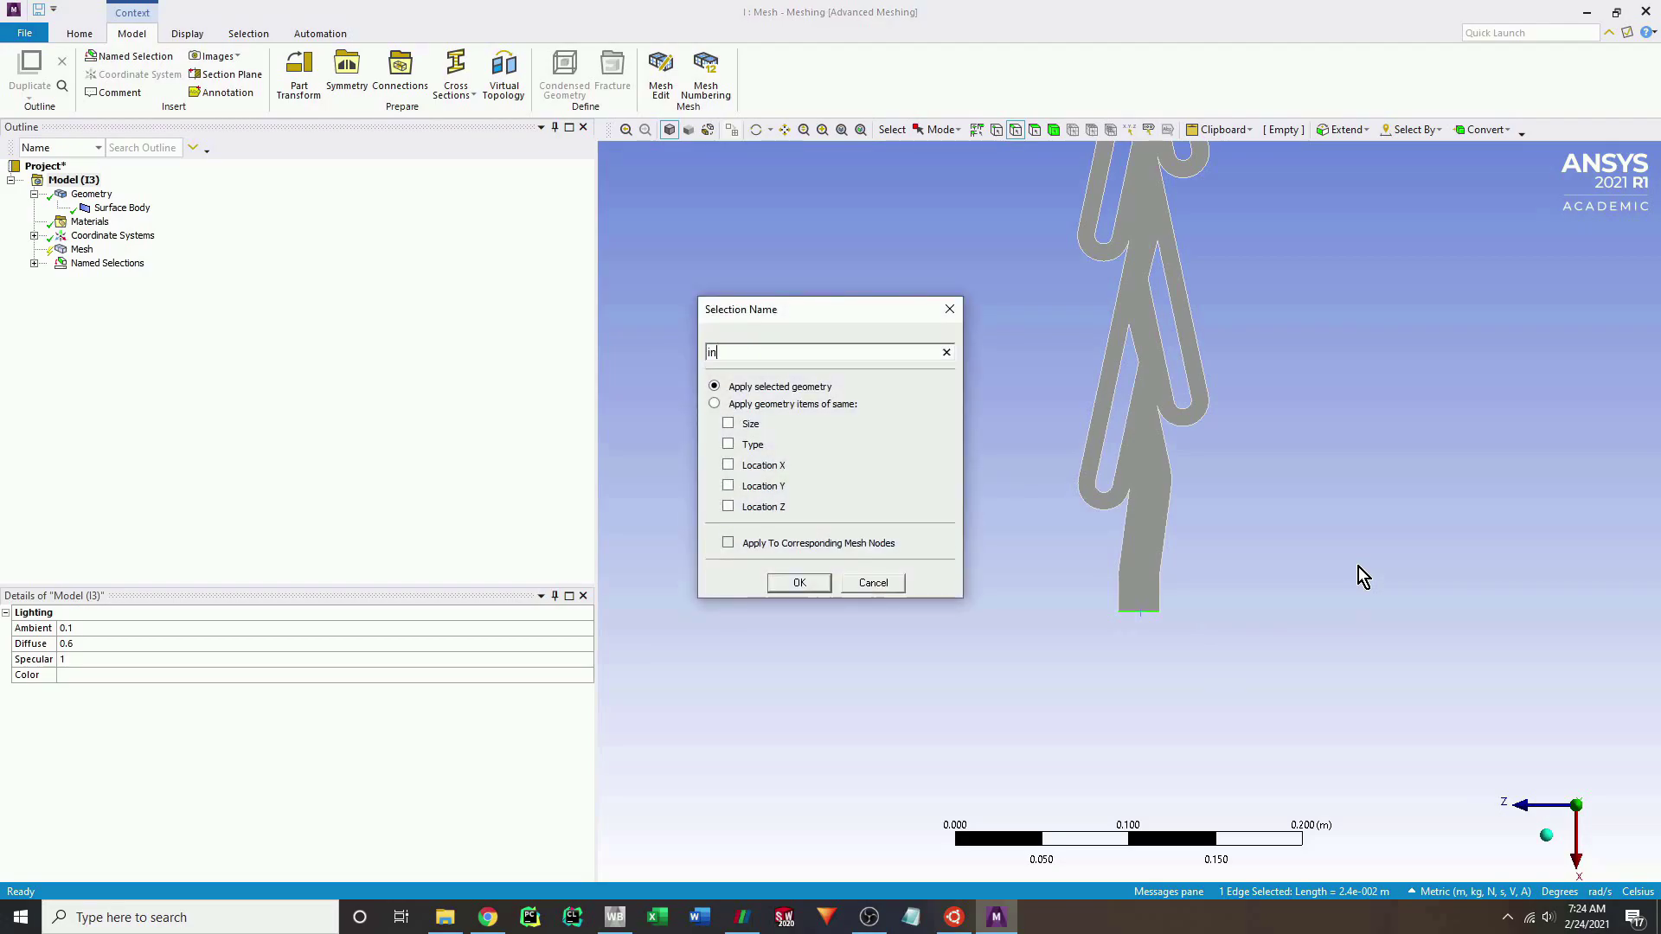
{"action": "type", "text": "lnlet"}
{"action": "key", "text": "Return"}
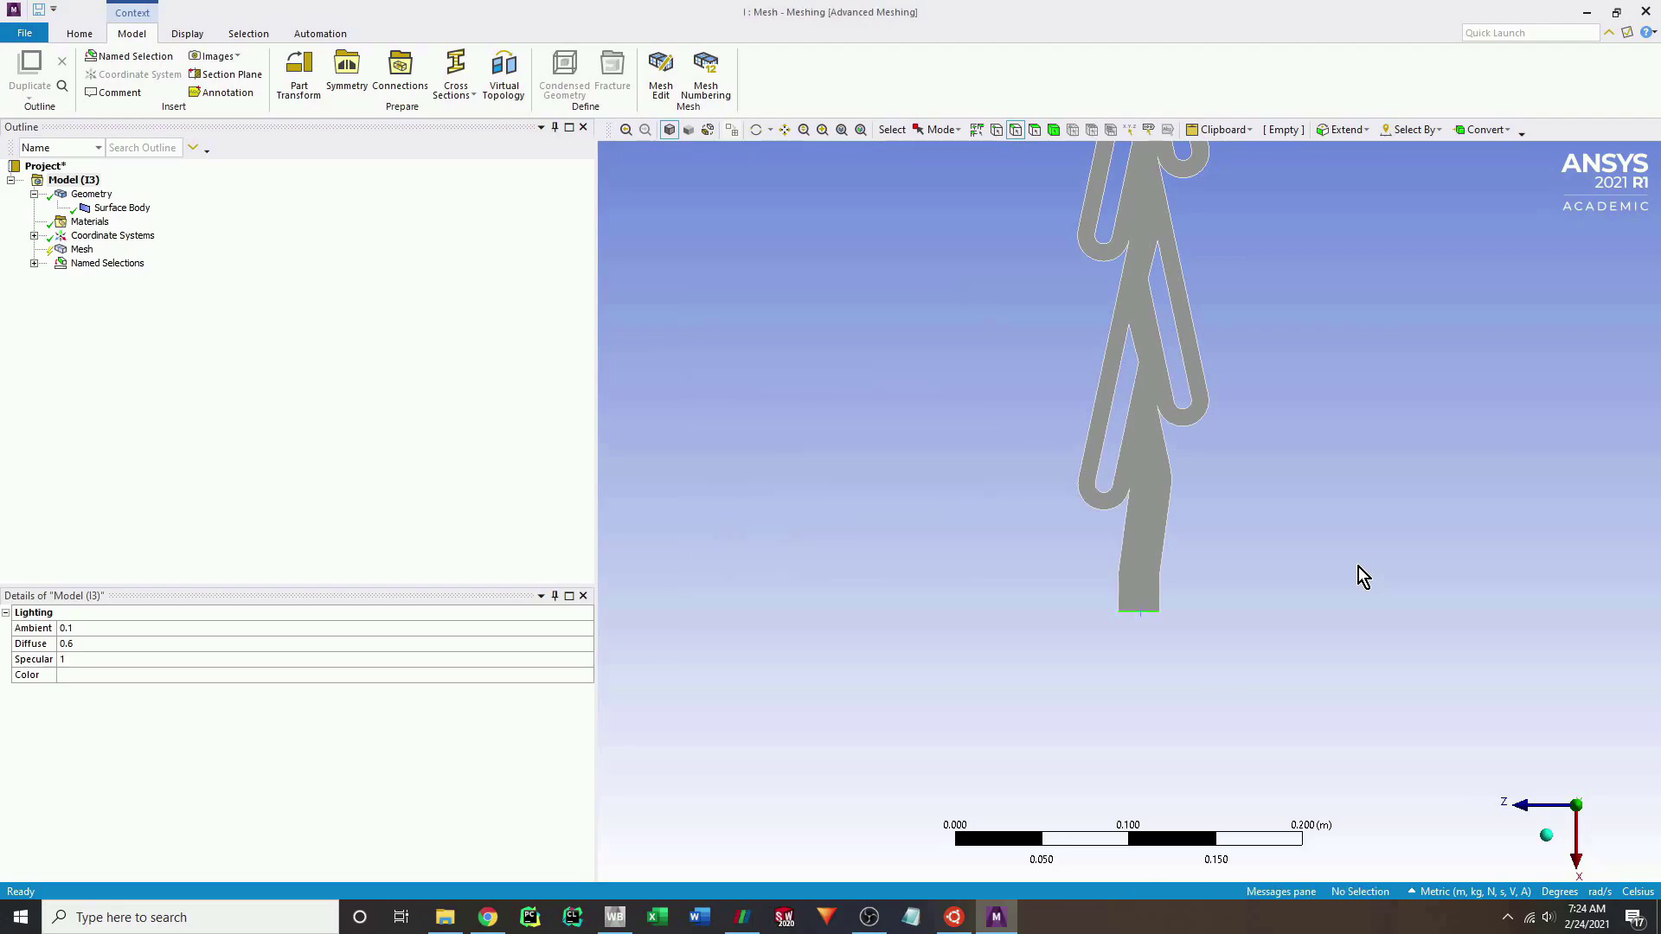
{"action": "left_click_drag", "start_coordinate": [1375, 410], "coordinate": [1266, 683]}
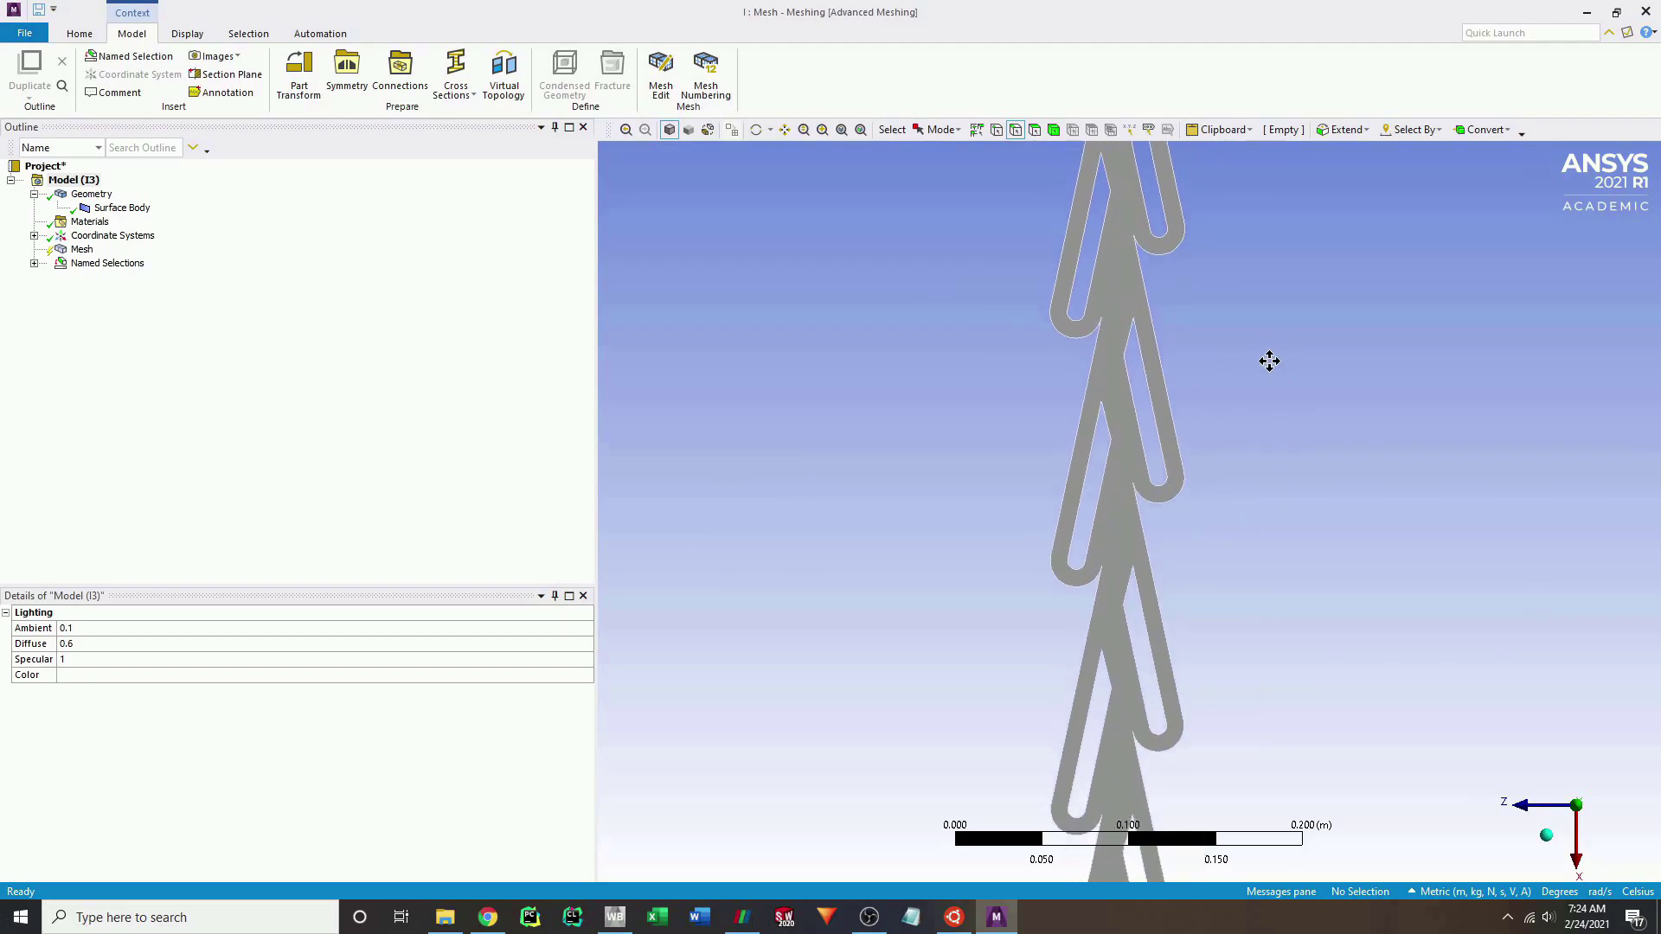
{"action": "left_click_drag", "start_coordinate": [1269, 371], "coordinate": [1269, 448]}
{"action": "left_click", "coordinate": [1104, 331]}
{"action": "type", "text": "no"}
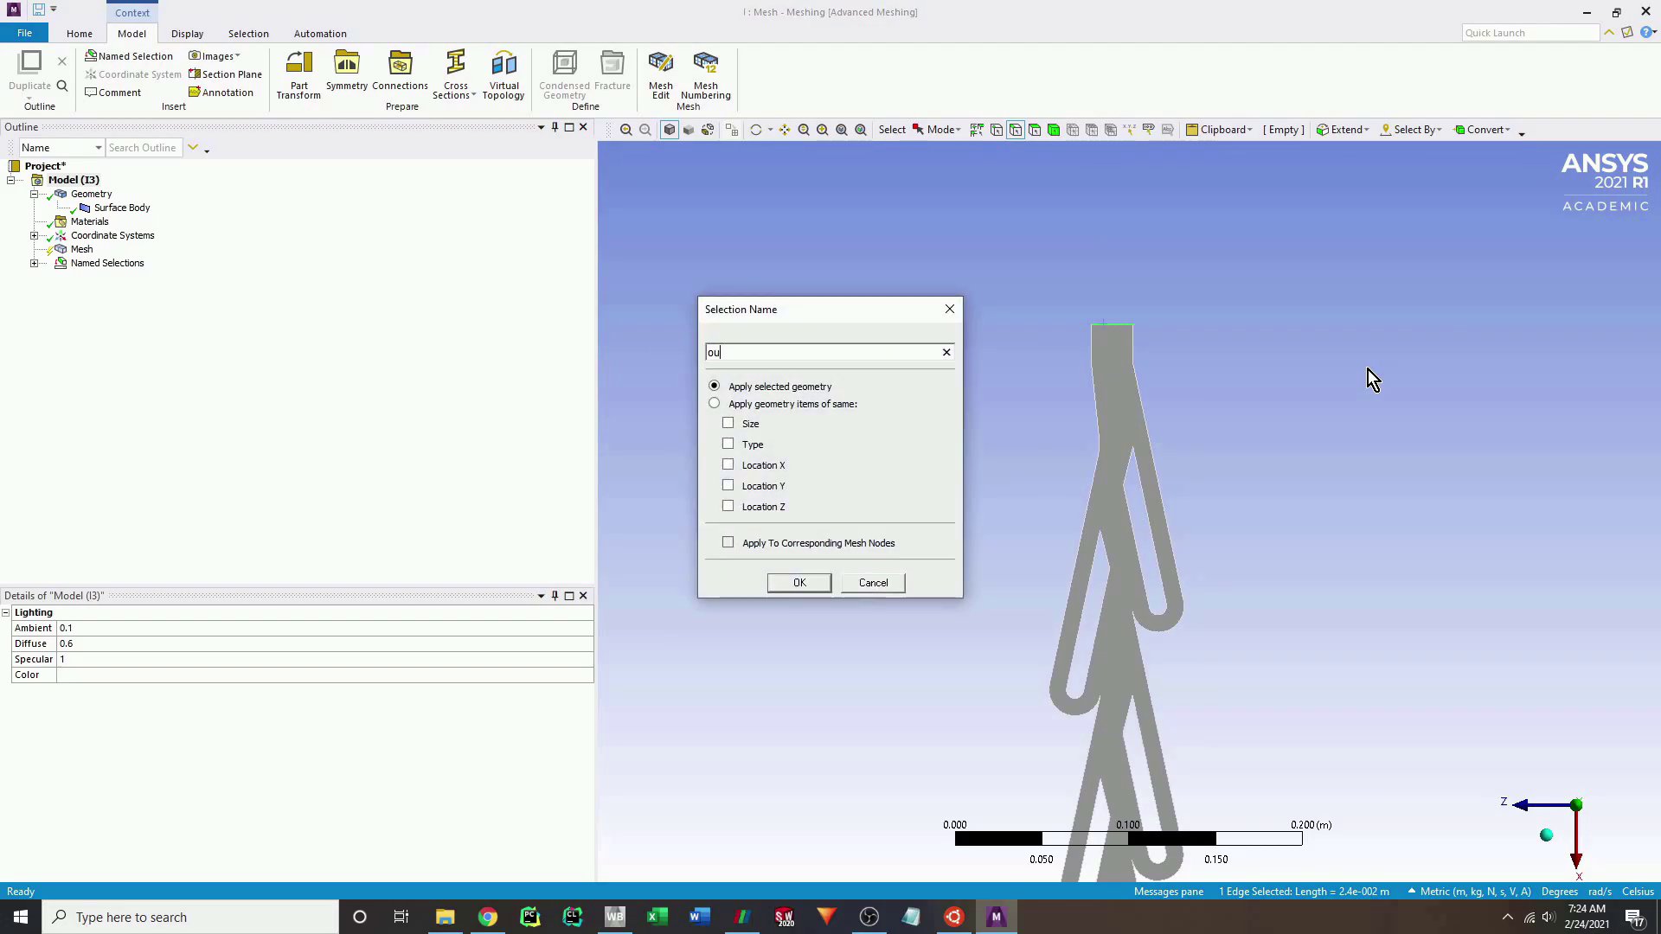
{"action": "type", "text": "utlet"}
{"action": "key", "text": "Return"}
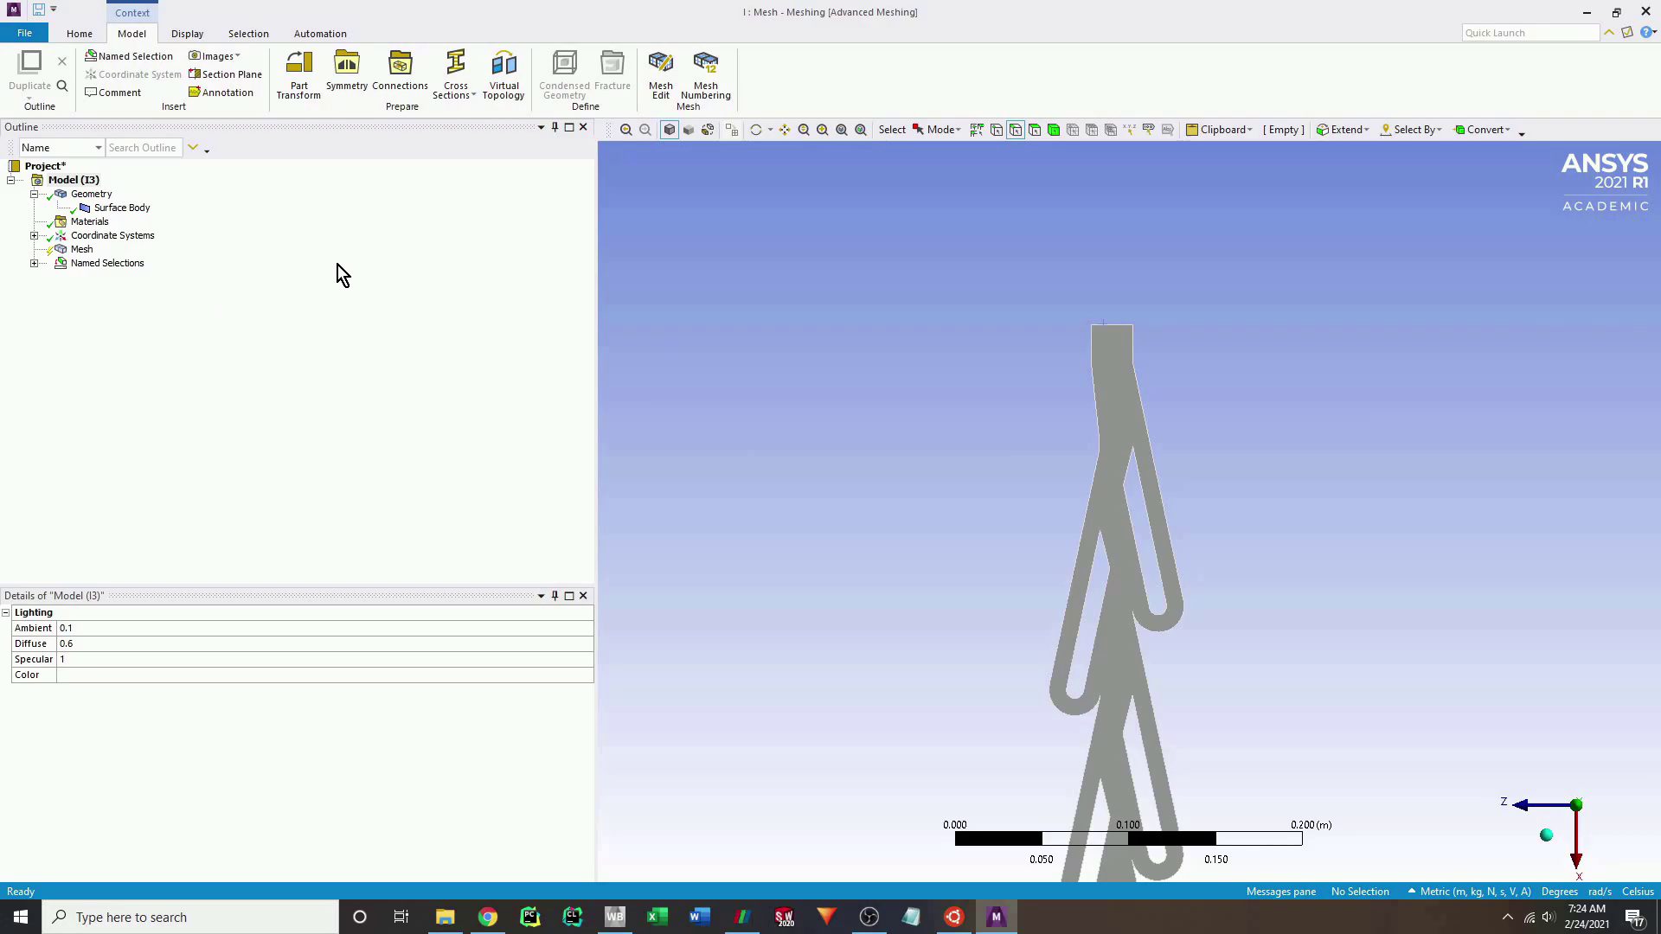
Select the valve's flat face and name it frontAndBack.
{"action": "left_click", "coordinate": [1035, 129]}
{"action": "left_click", "coordinate": [1110, 395]}
{"action": "type", "text": "n"}
{"action": "type", "text": "front"}
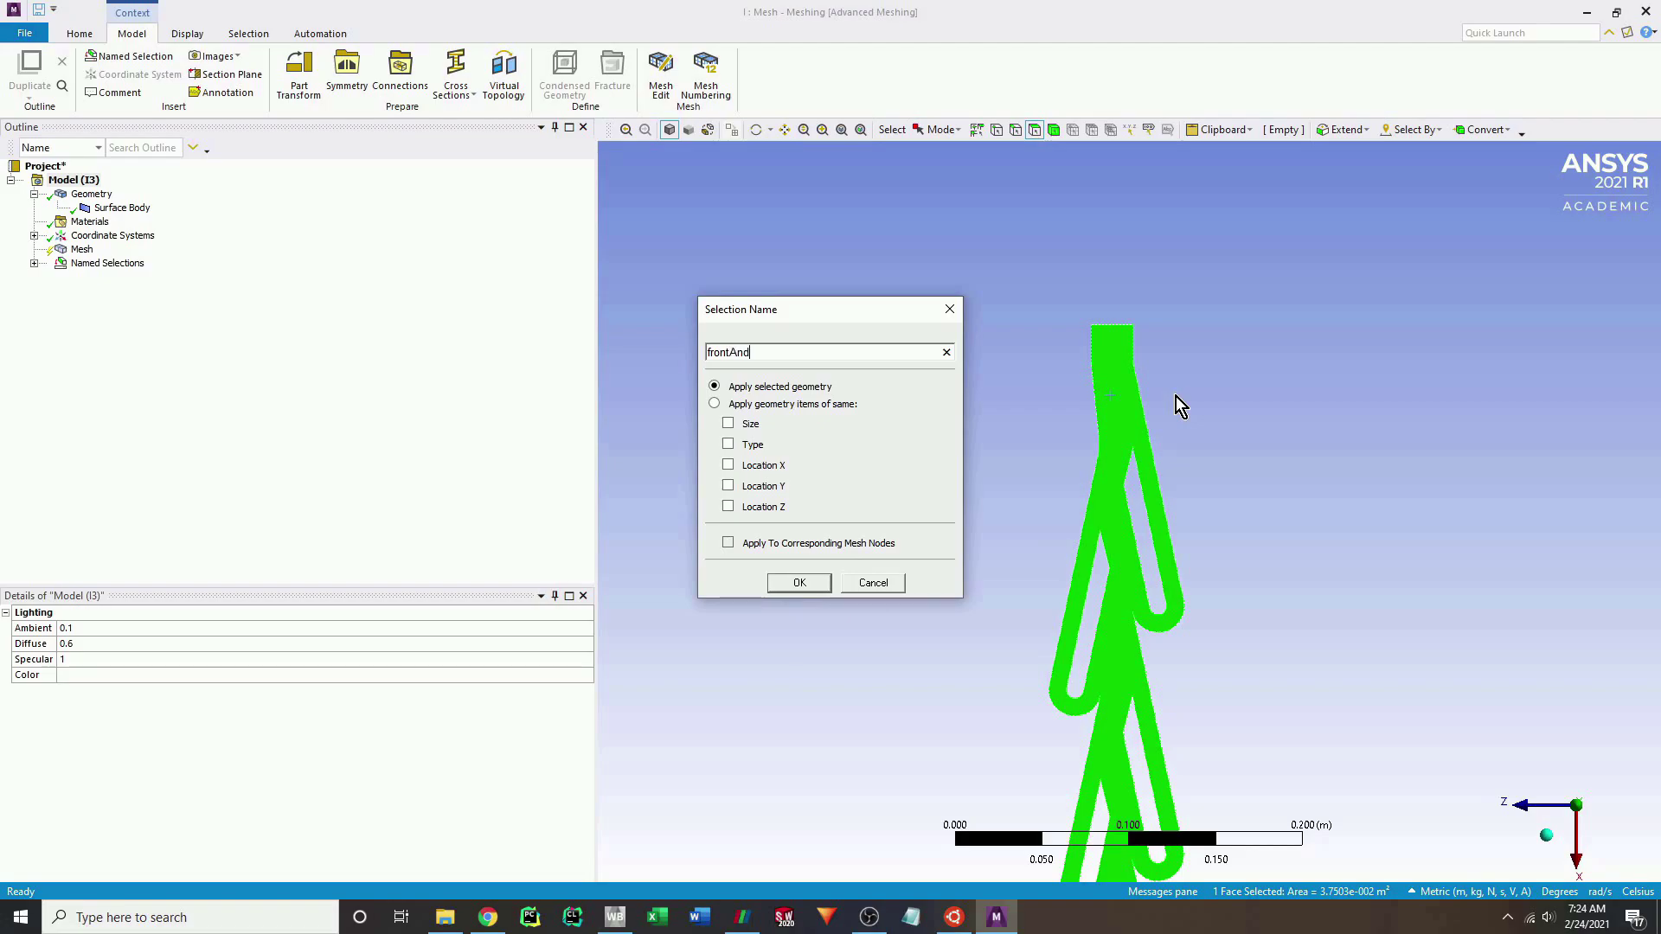
{"action": "key", "text": "Return"}
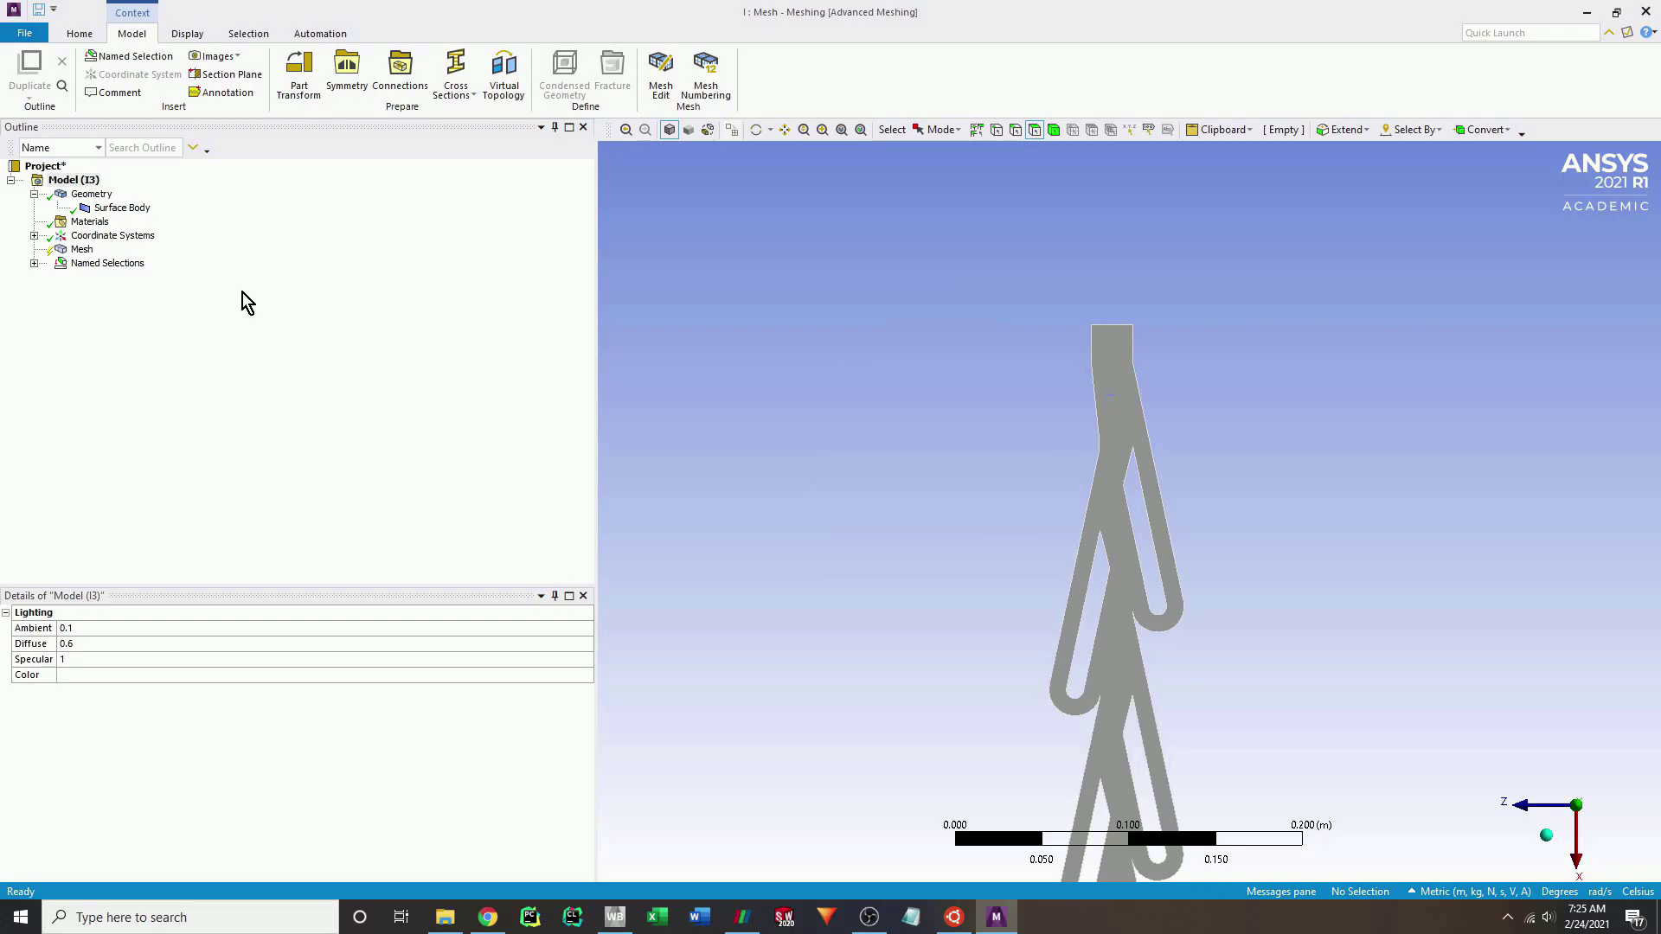
Generate a default mesh (element size 2.4207e-002 m) and expand its Quality settings.
{"action": "left_click", "coordinate": [82, 250]}
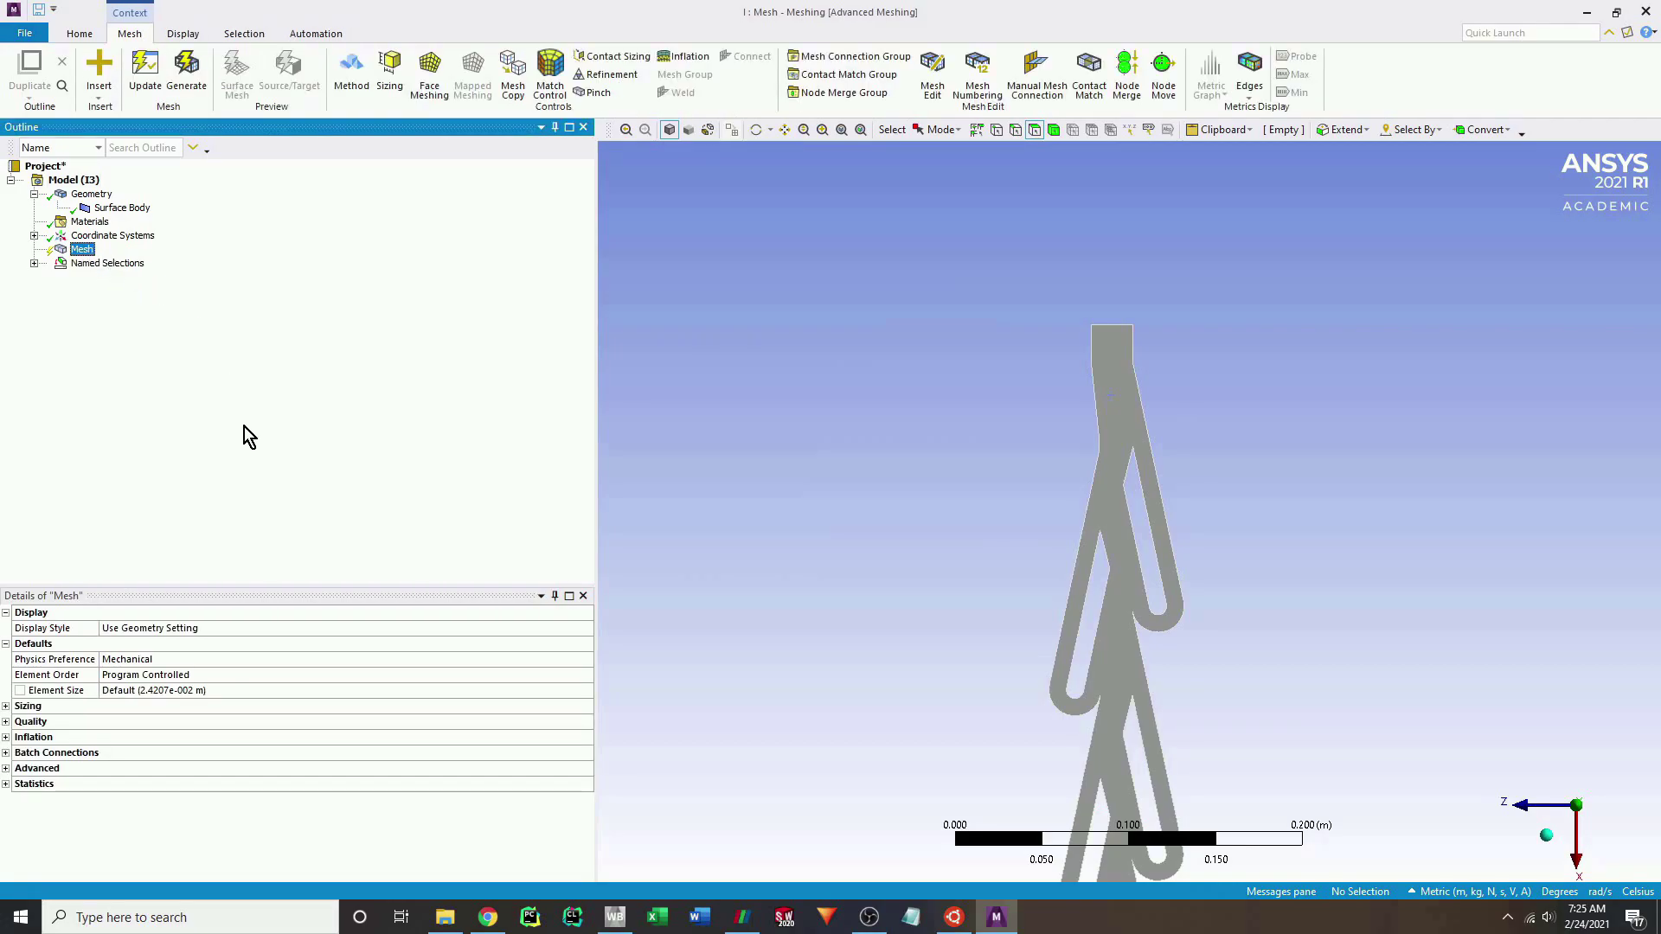
{"action": "left_click", "coordinate": [192, 86]}
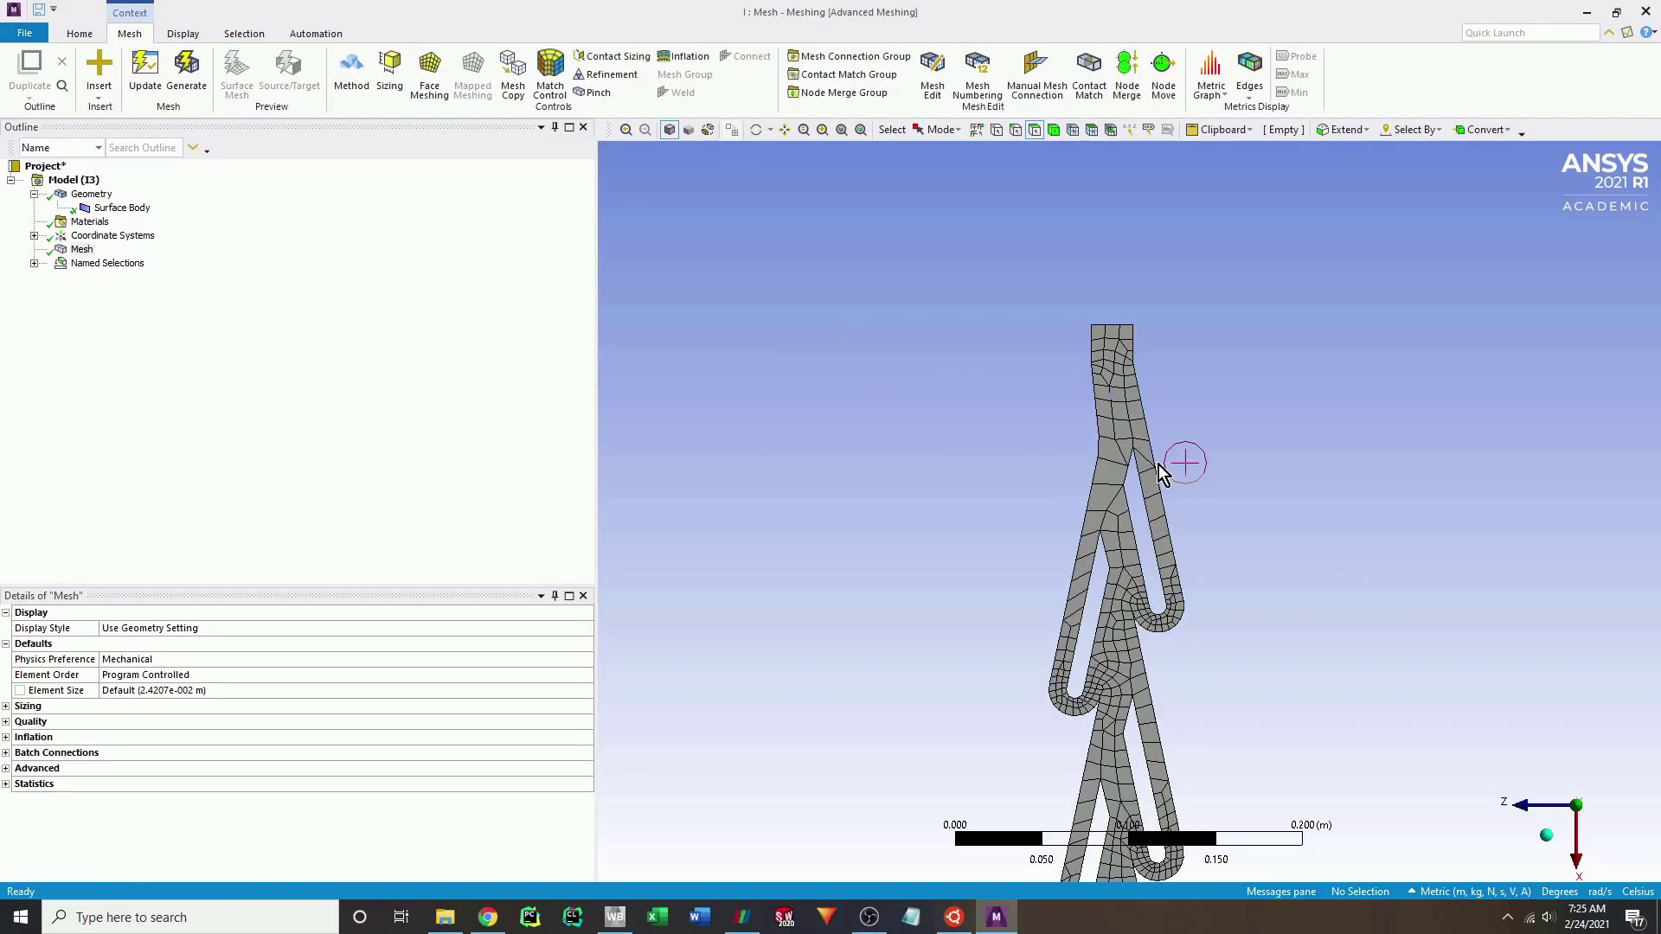
{"action": "left_click", "coordinate": [6, 721]}
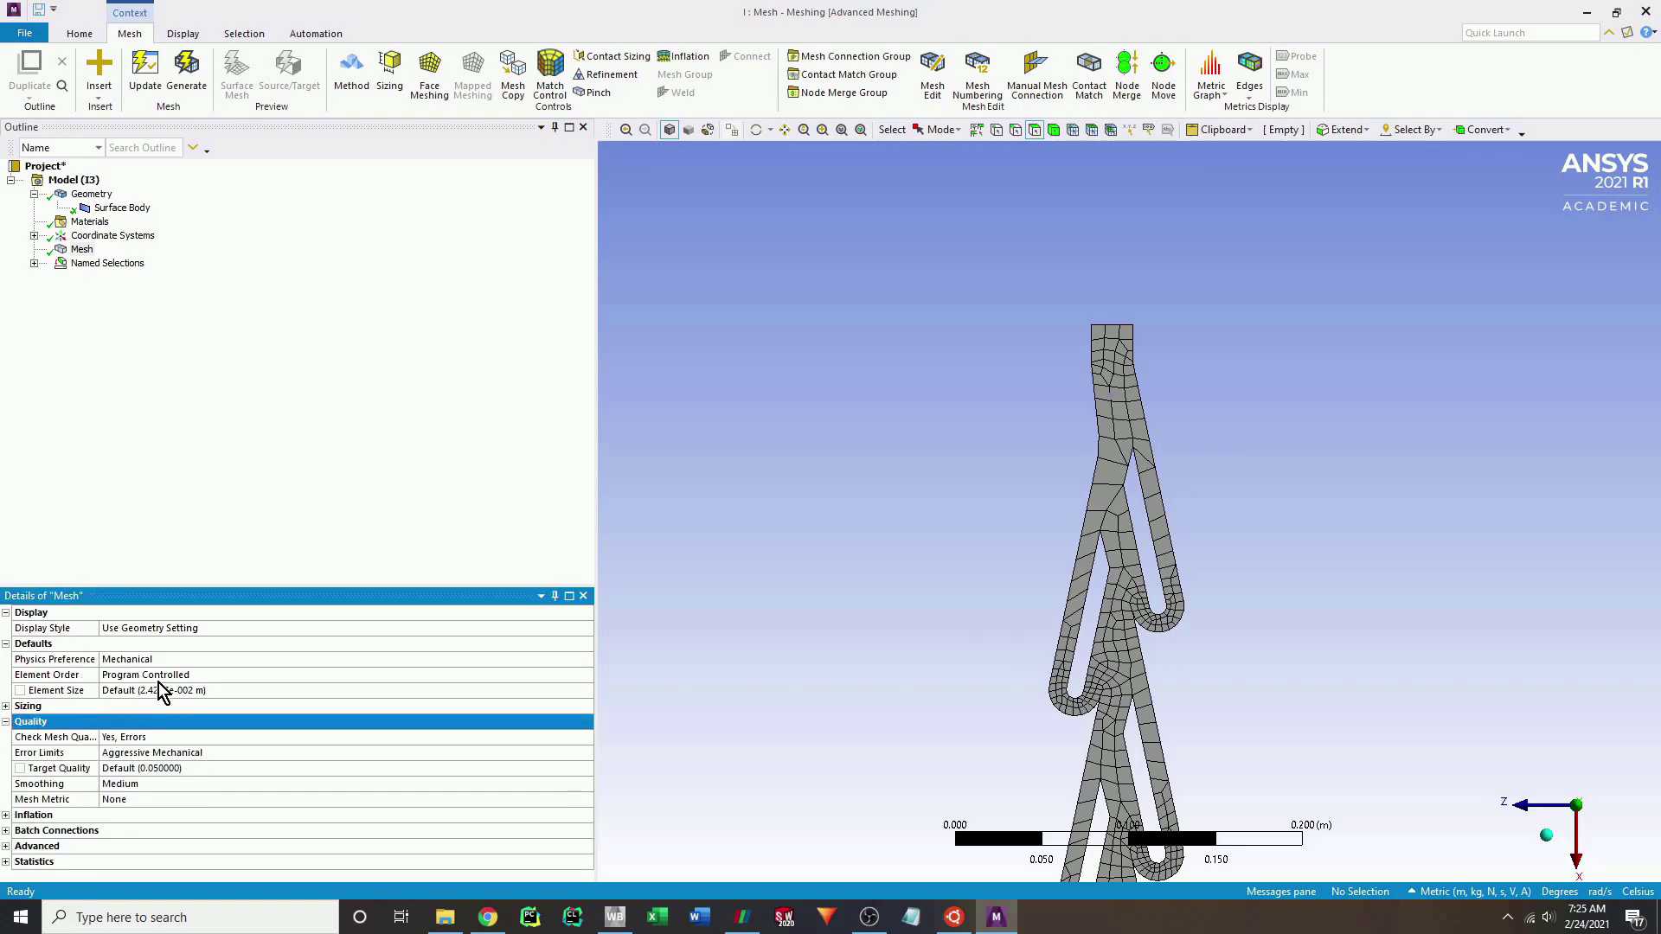
Set the mesh Physics Preference to CFD and enlarge the Details of Mesh panel.
{"action": "left_click", "coordinate": [190, 660]}
{"action": "left_click", "coordinate": [585, 661]}
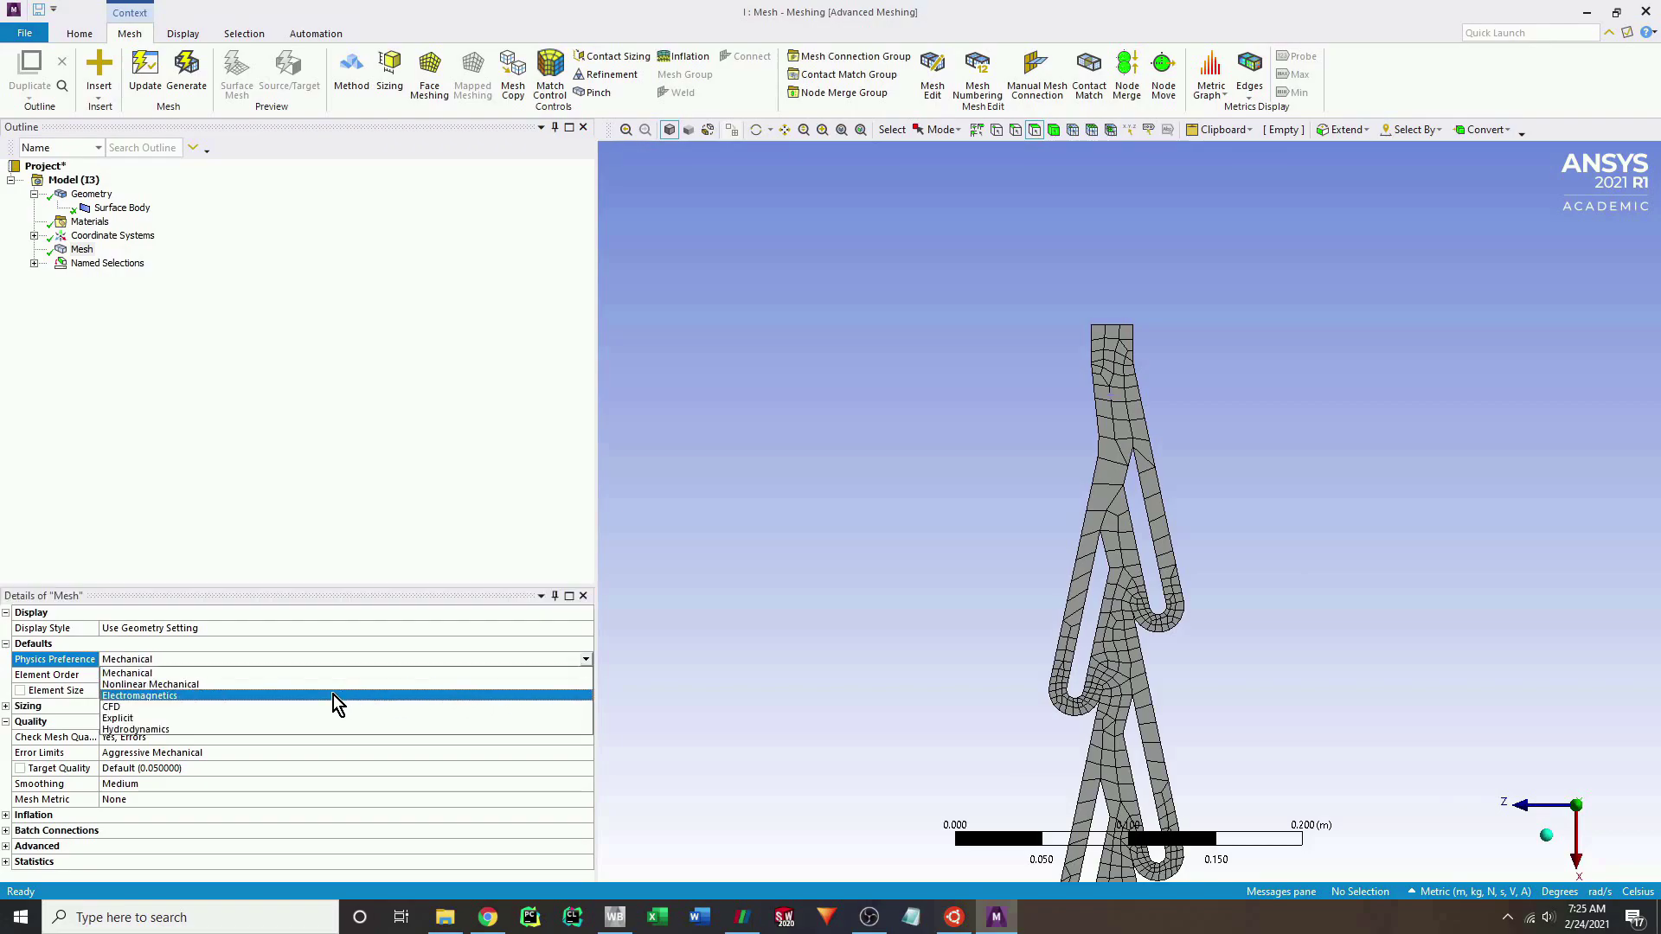
{"action": "left_click", "coordinate": [308, 708]}
{"action": "scroll", "coordinate": [281, 708], "scroll_direction": "down", "scroll_amount": 1}
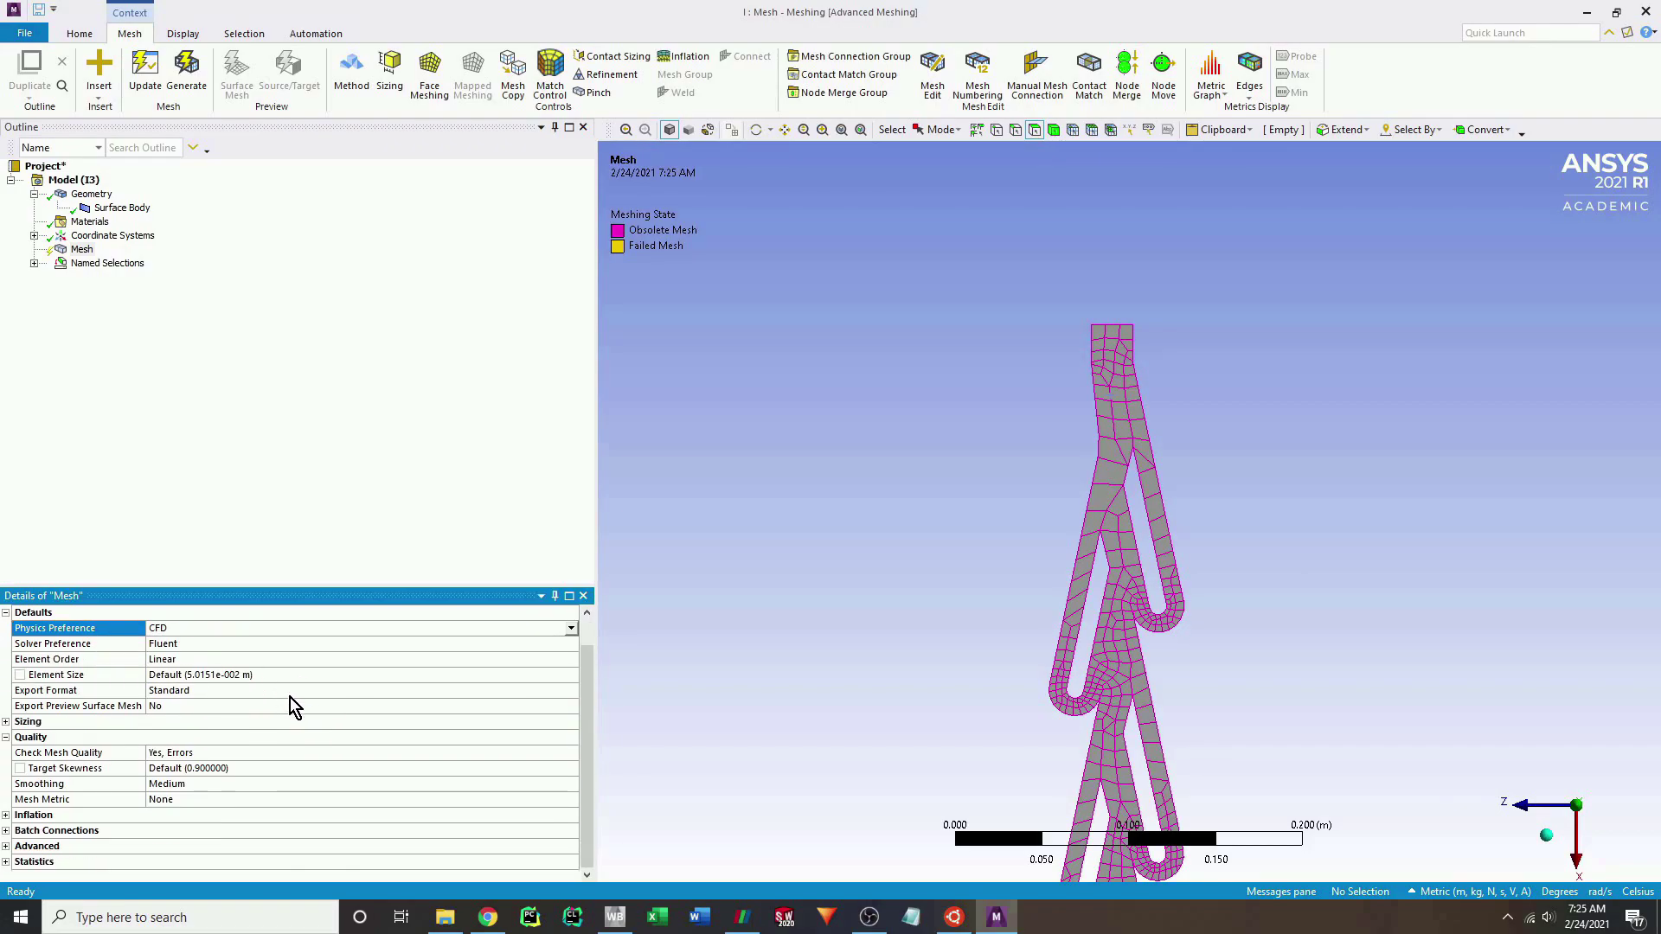
{"action": "left_click_drag", "start_coordinate": [323, 597], "coordinate": [307, 357]}
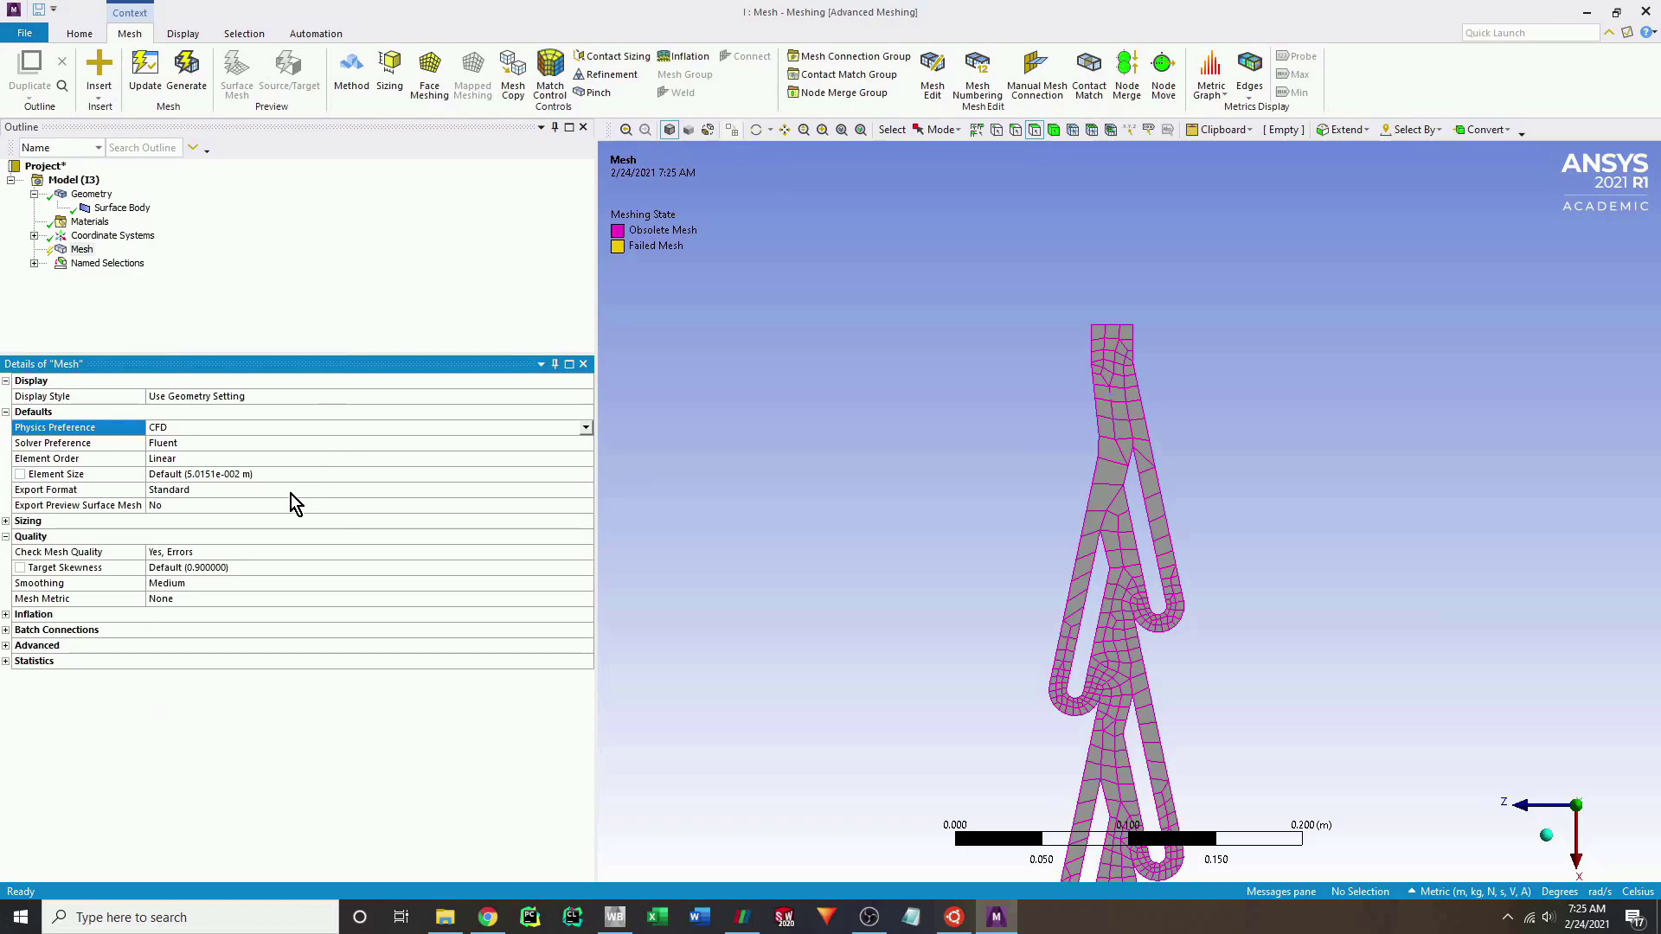
Under Sizing, turn Capture Proximity on with 5 cells across gaps.
{"action": "left_click", "coordinate": [184, 474]}
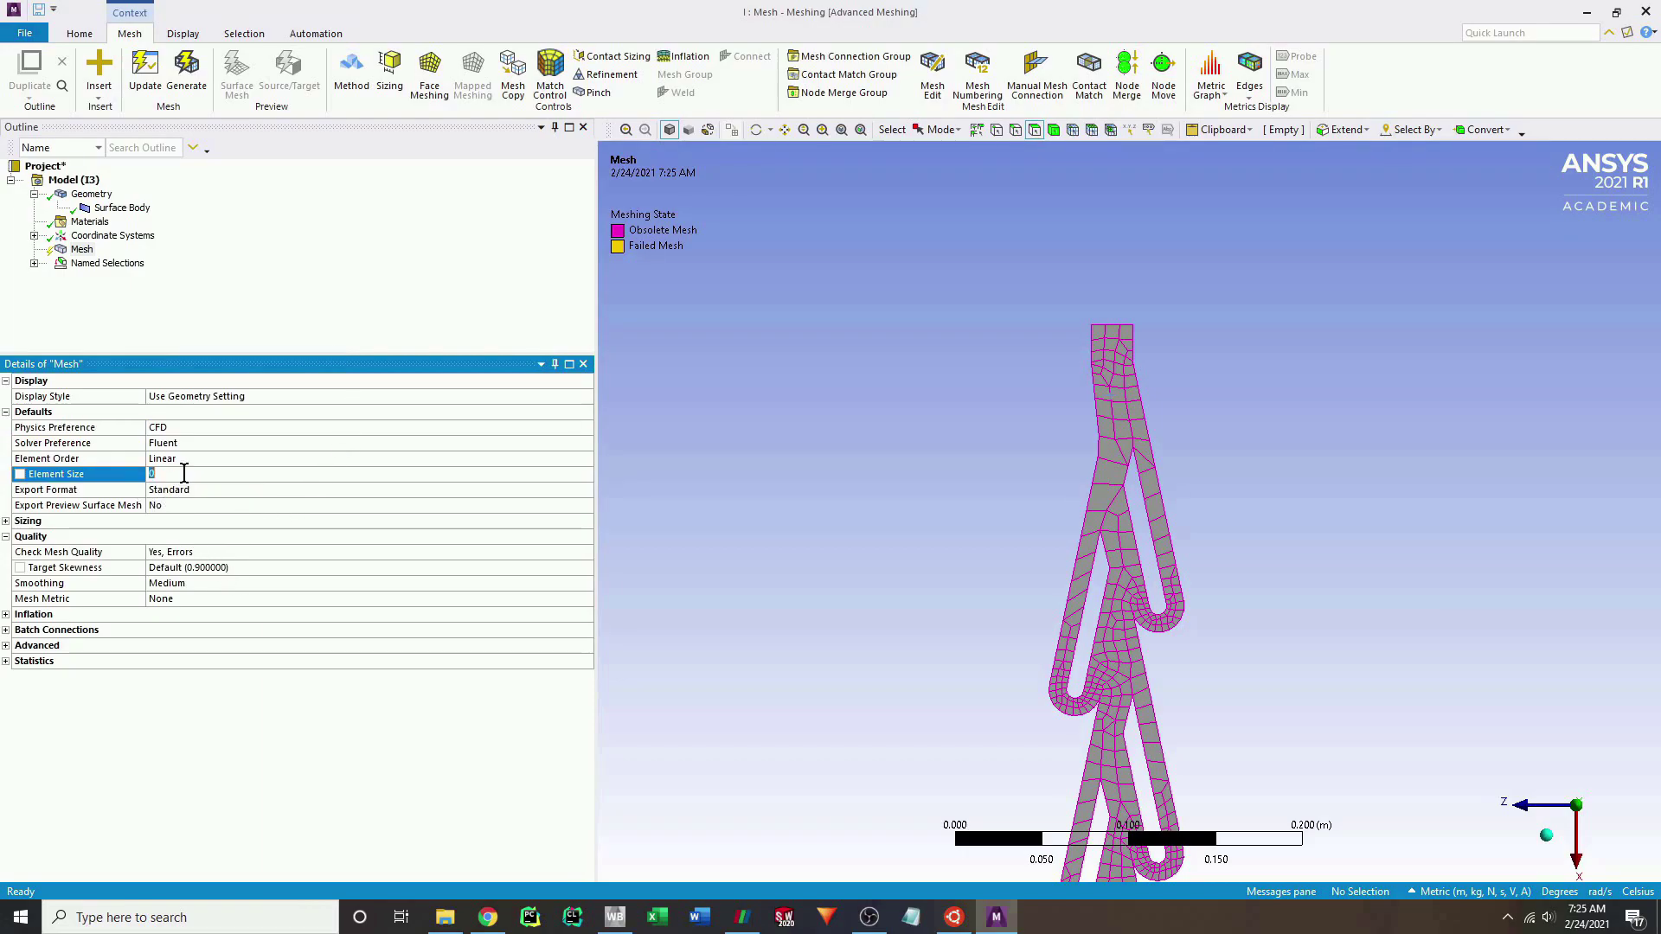
{"action": "left_click", "coordinate": [5, 522]}
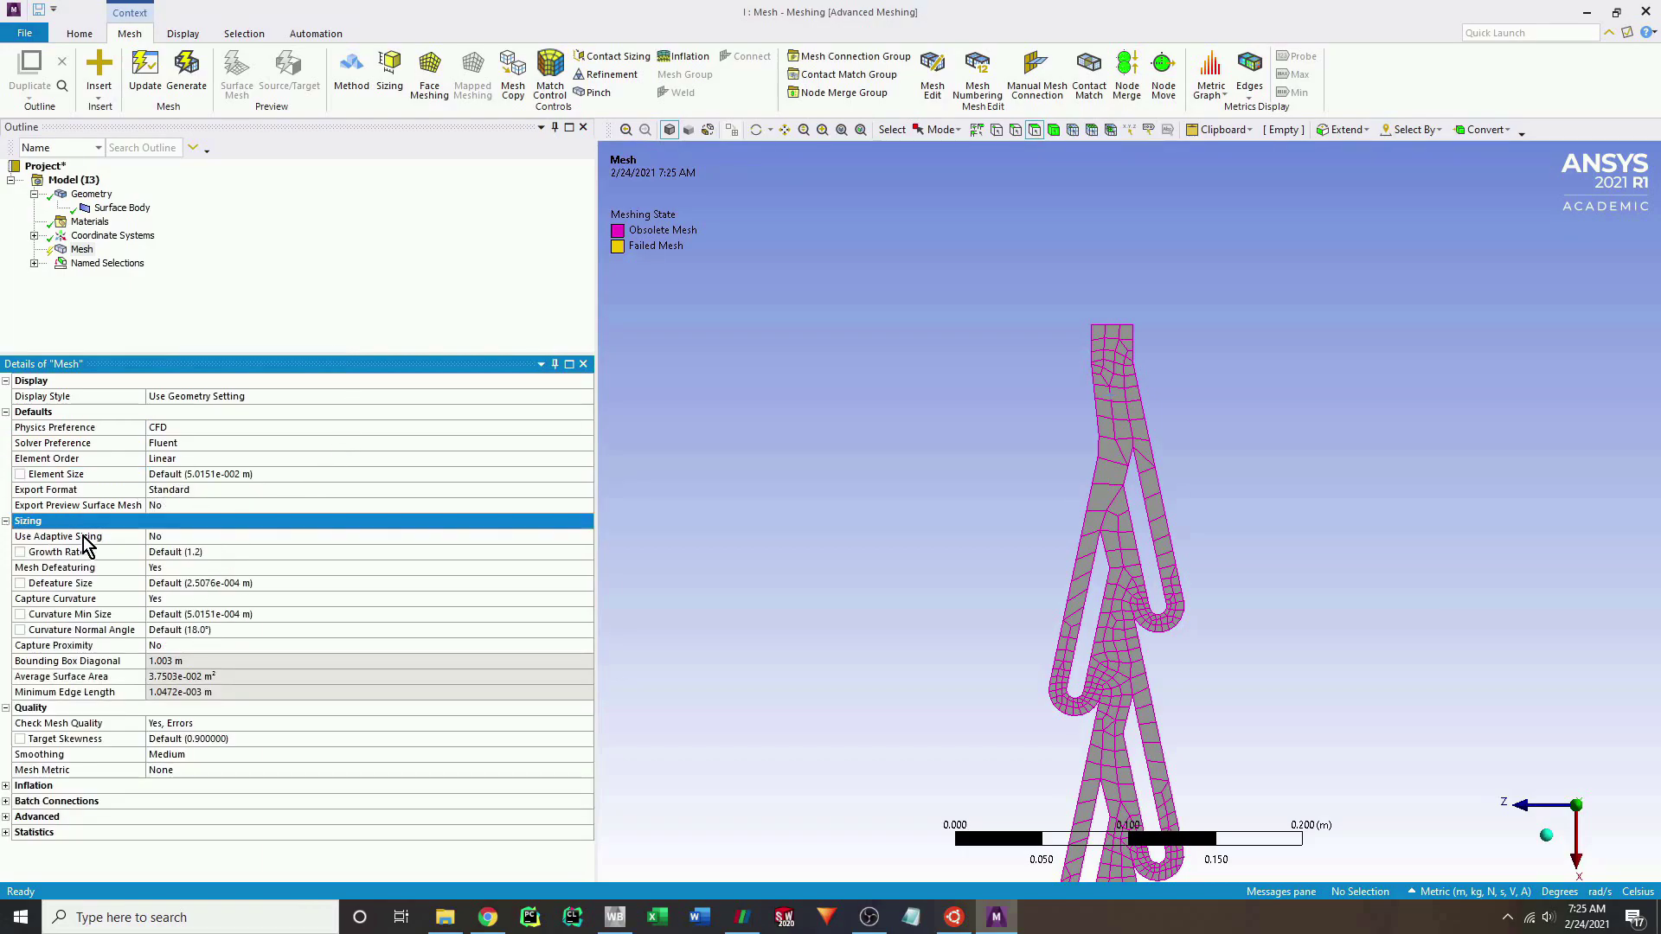
{"action": "left_click", "coordinate": [184, 644]}
{"action": "left_click", "coordinate": [587, 649]}
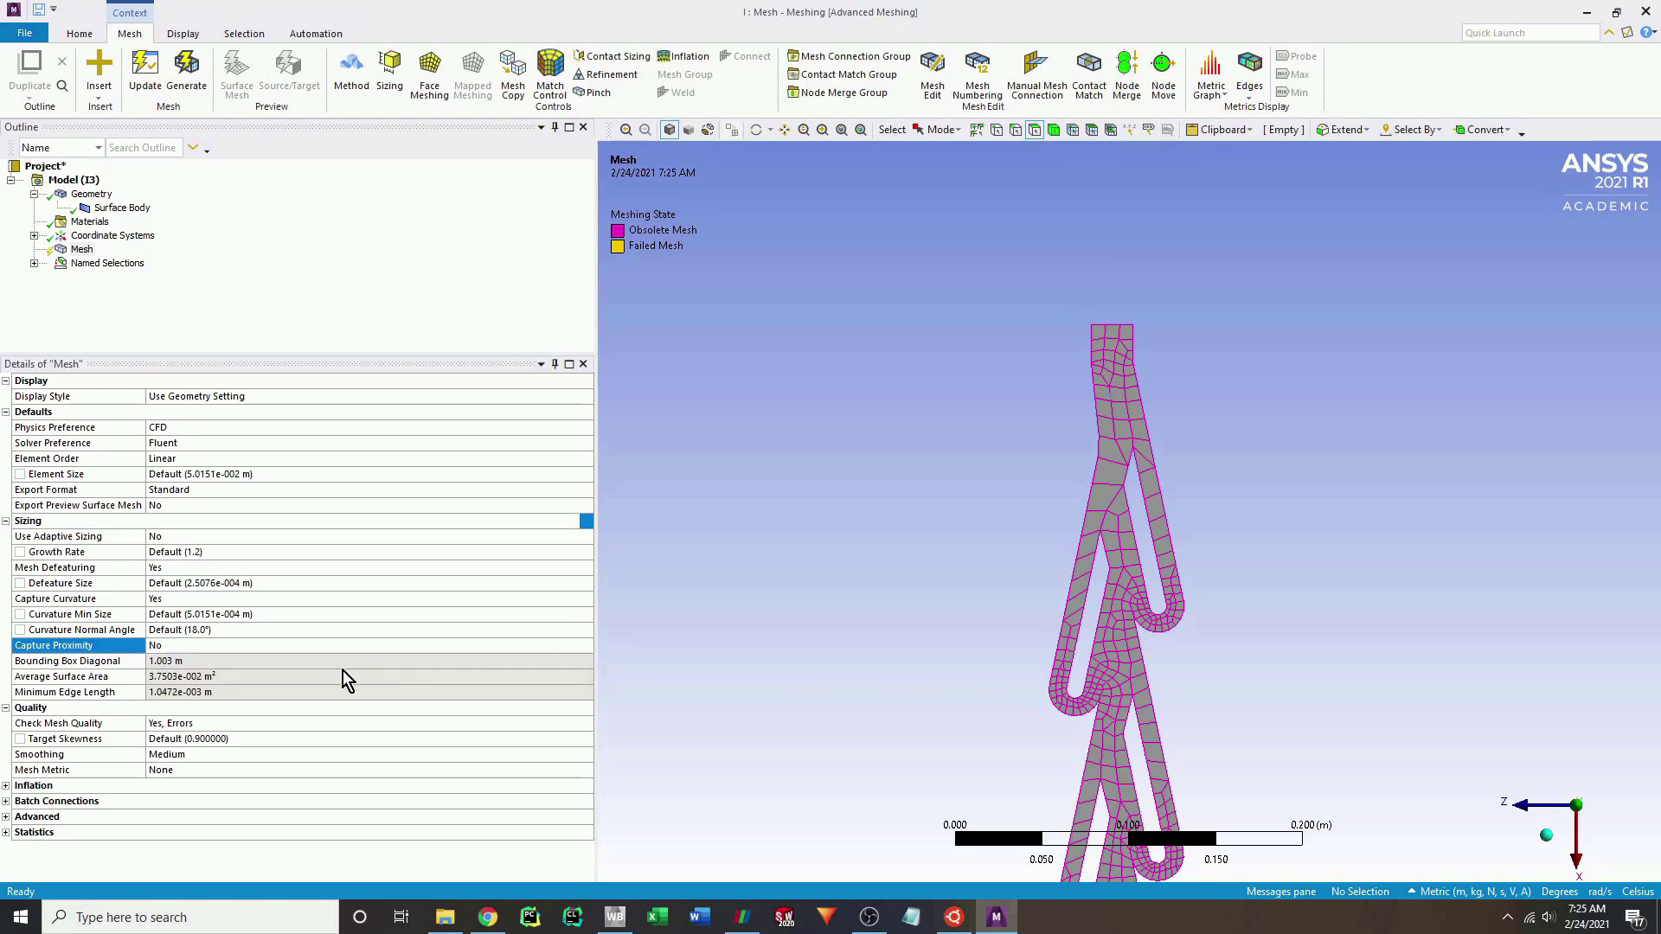
{"action": "left_click", "coordinate": [342, 671]}
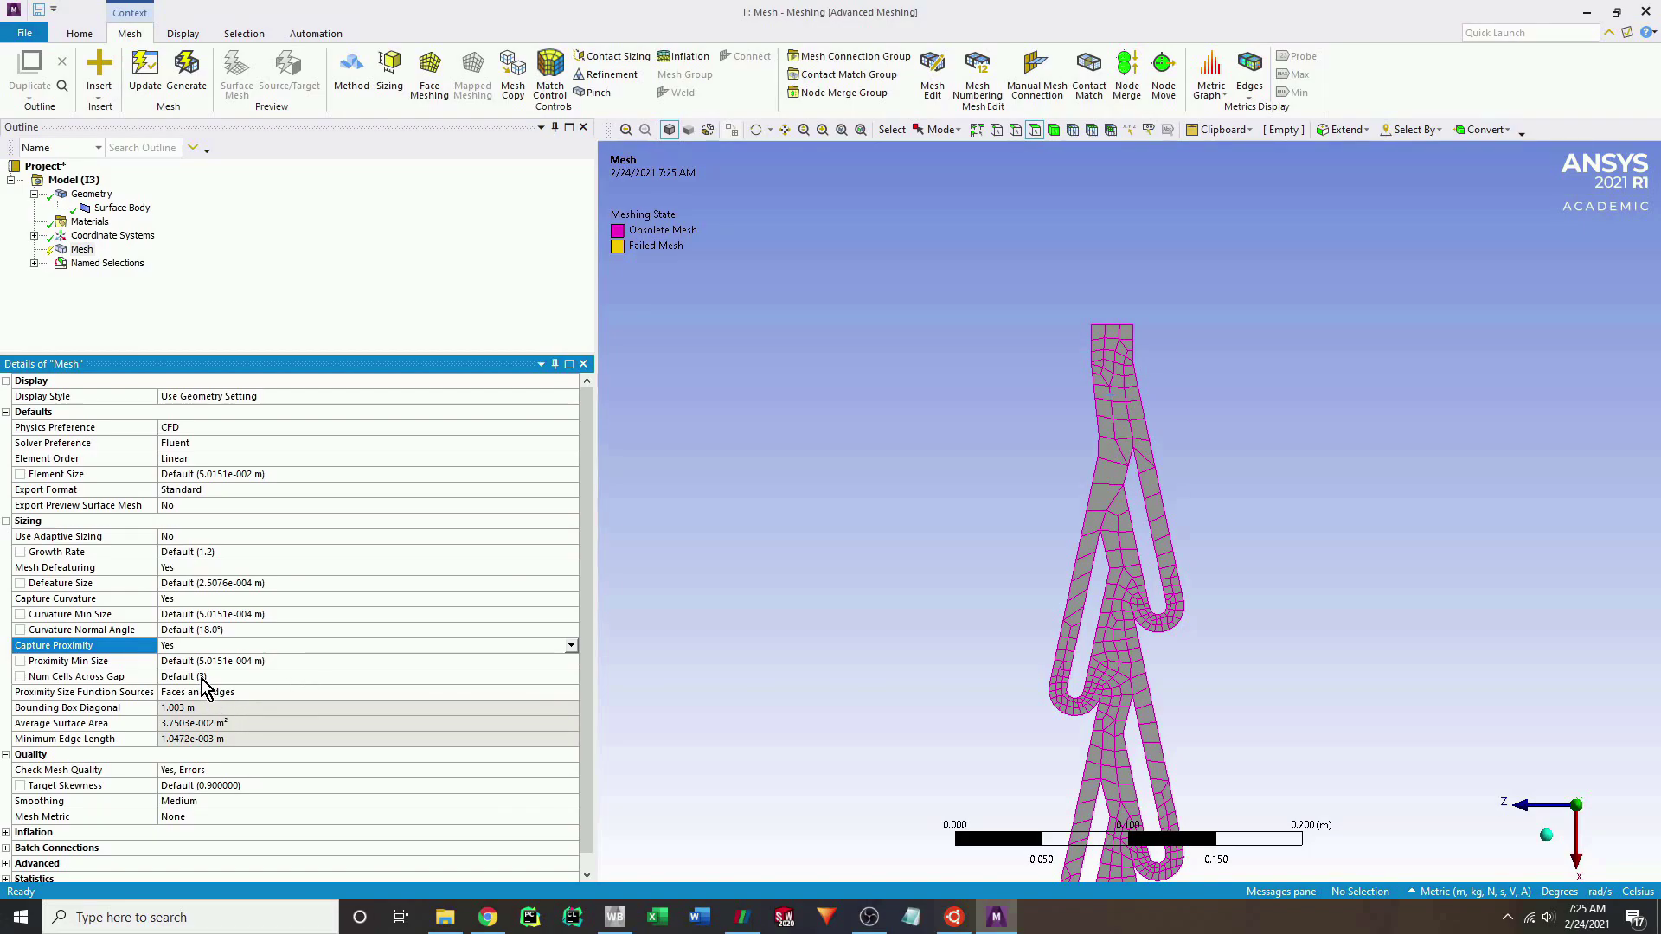
{"action": "left_click", "coordinate": [200, 678]}
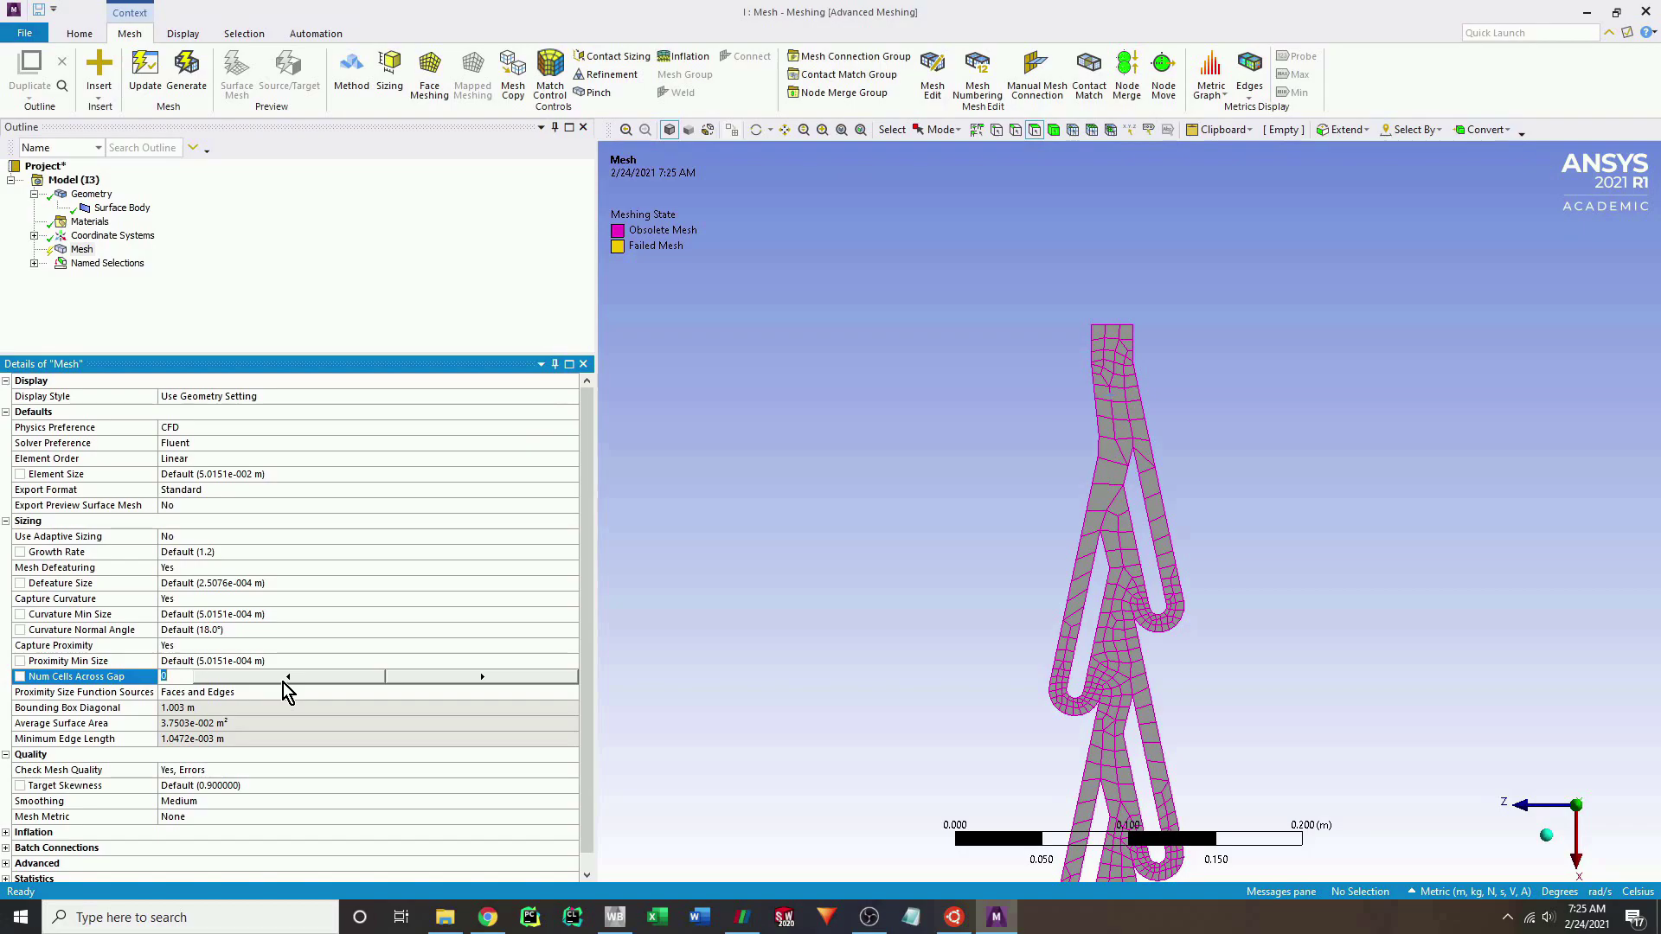
{"action": "type", "text": "5"}
Set Smoothing to High and open the Mesh Metric list.
{"action": "scroll", "coordinate": [263, 750], "scroll_direction": "down", "scroll_amount": 1}
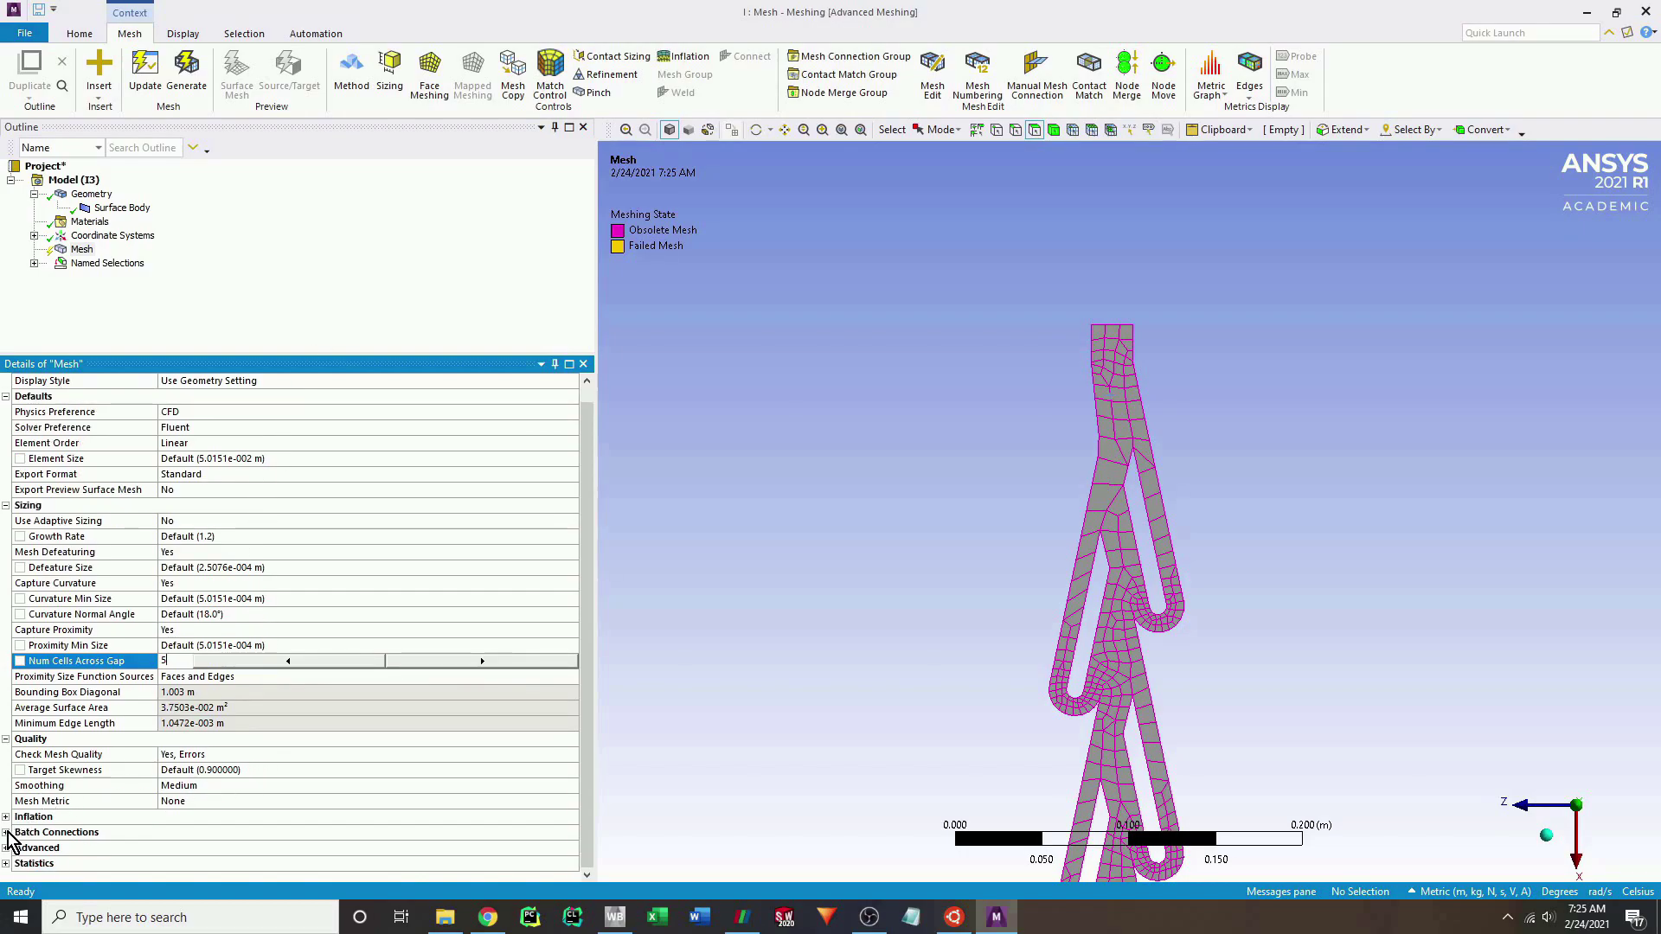
{"action": "left_click", "coordinate": [266, 784]}
{"action": "left_click", "coordinate": [573, 784]}
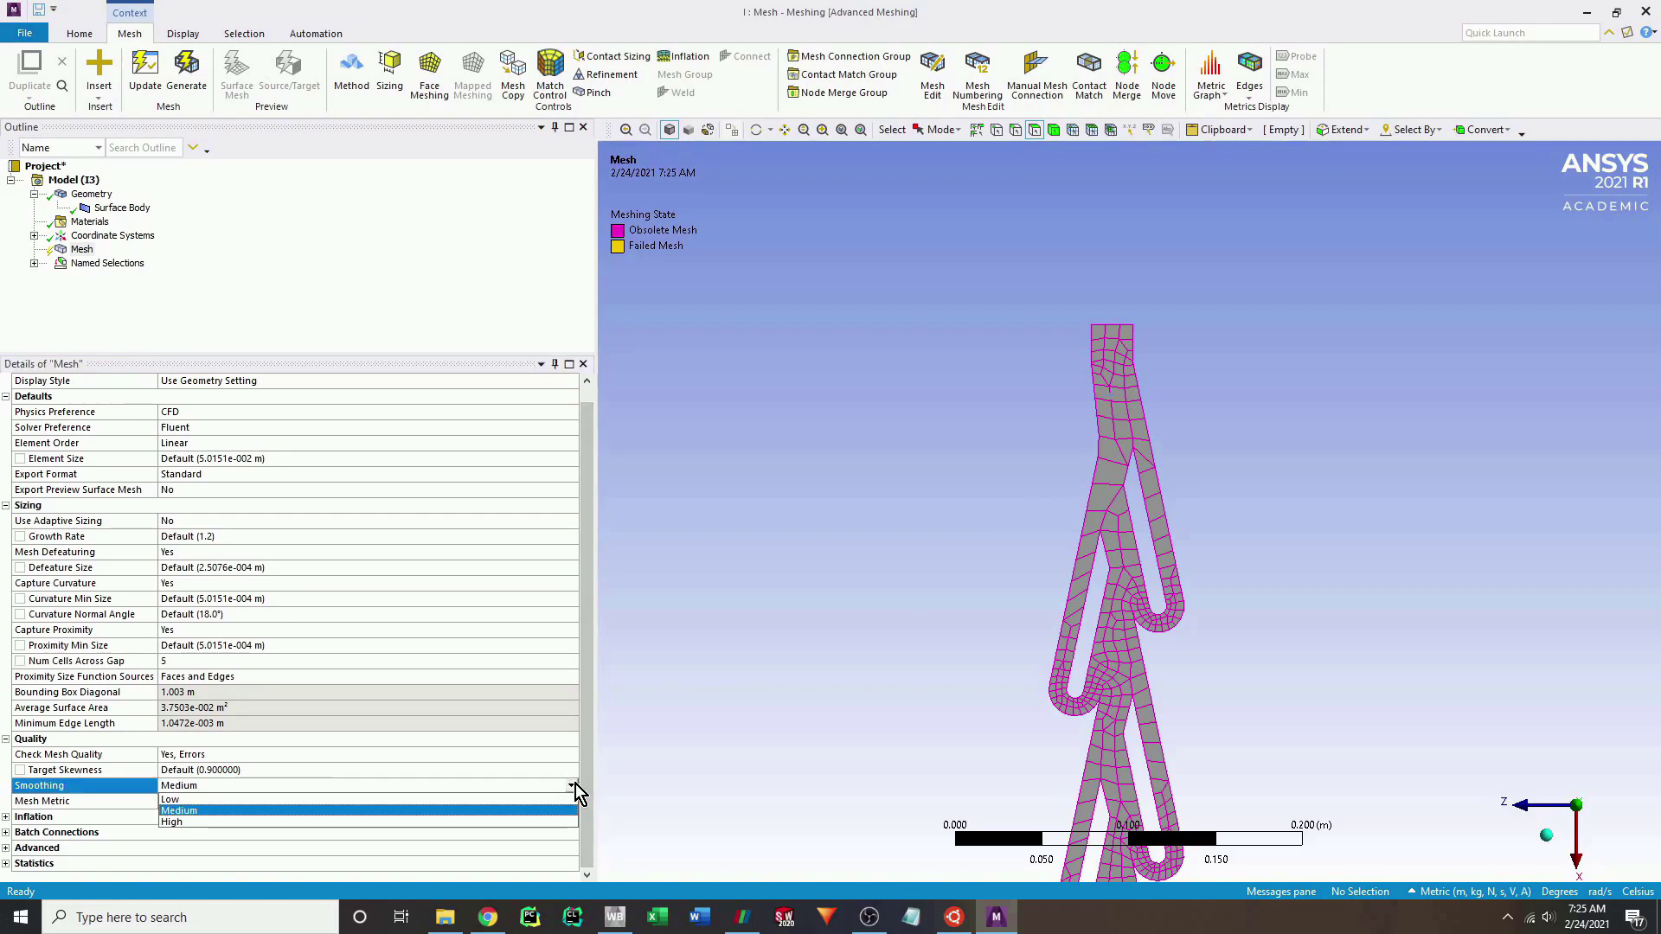
{"action": "left_click", "coordinate": [377, 822]}
{"action": "left_click", "coordinate": [381, 801]}
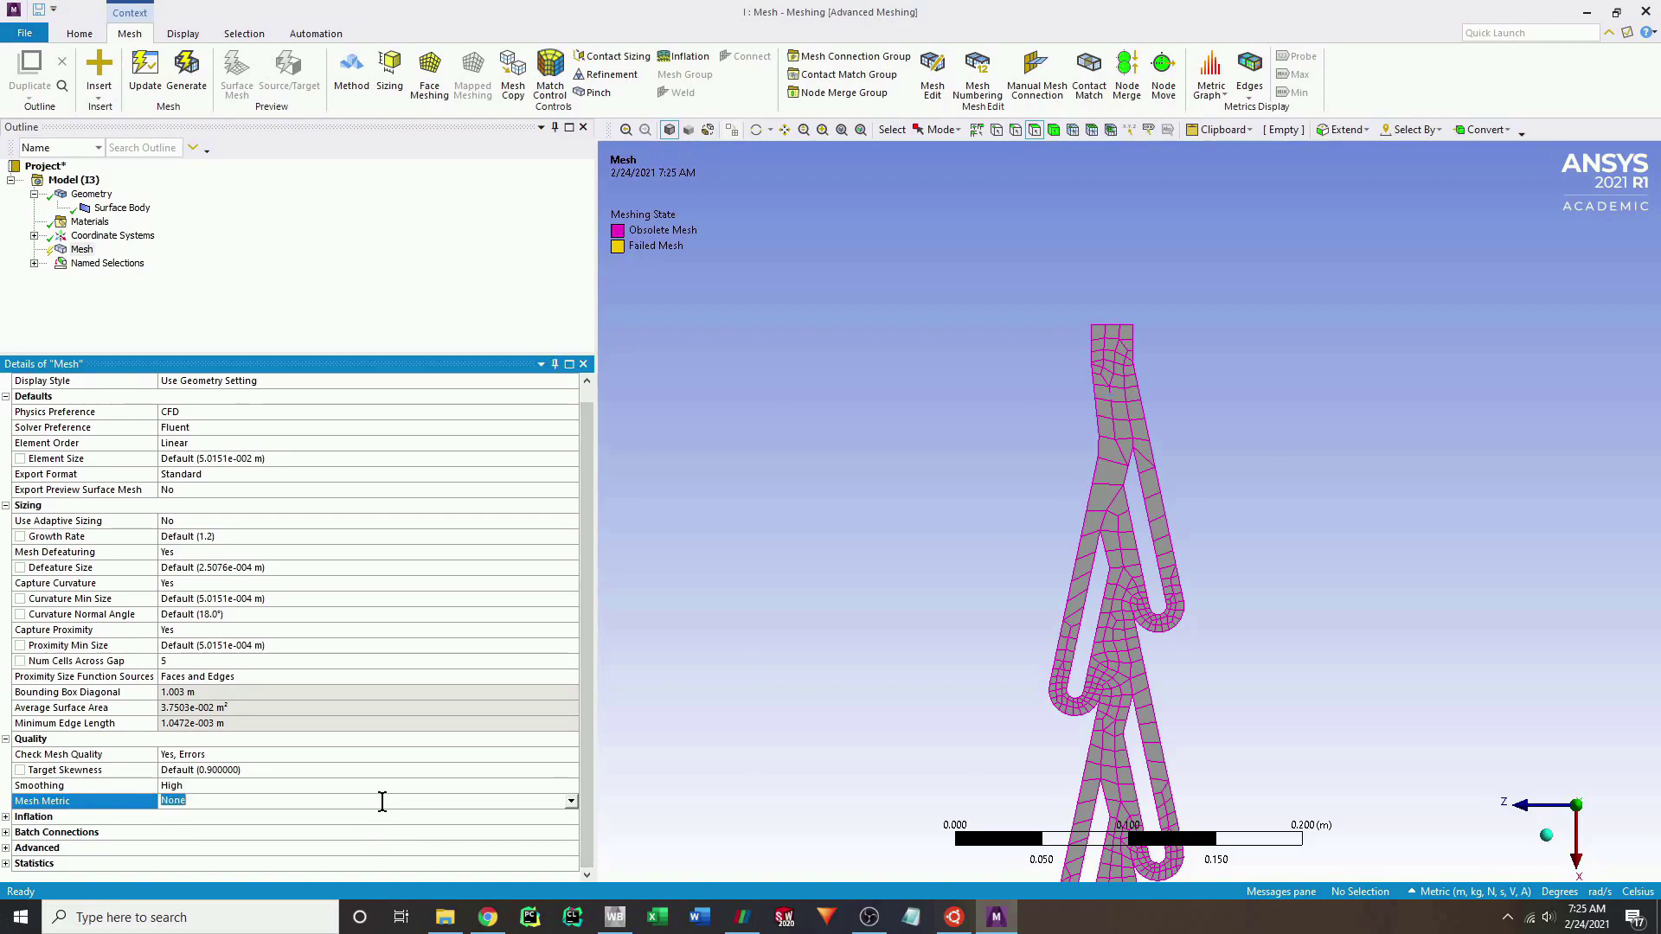
{"action": "left_click", "coordinate": [571, 802]}
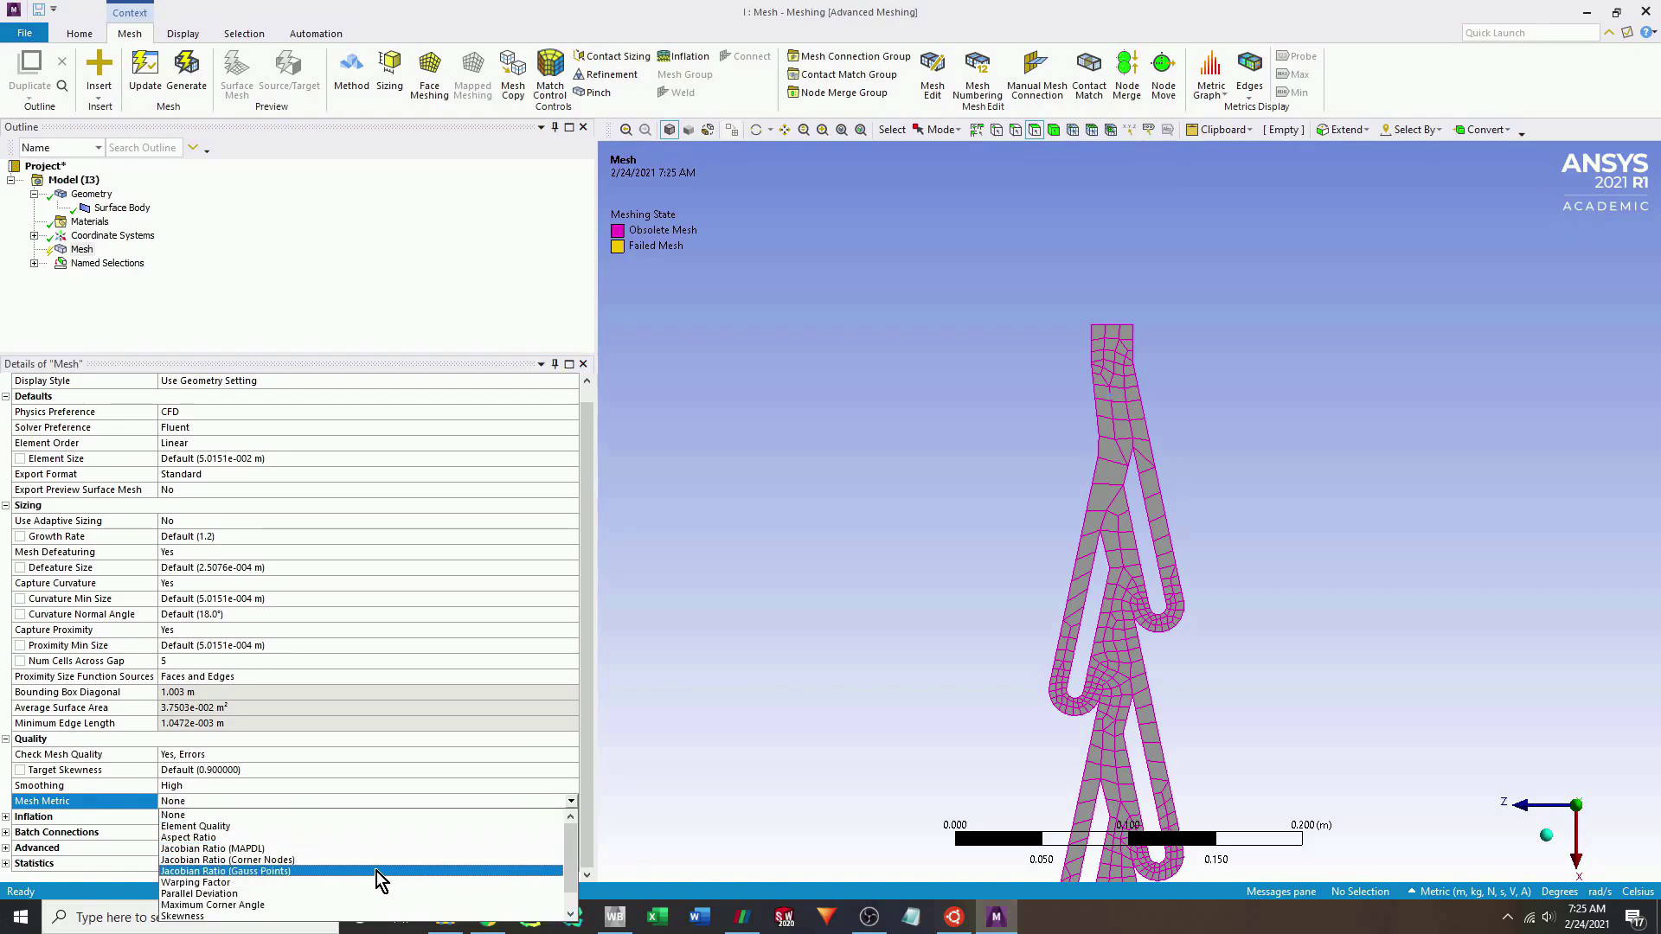
Chart Orthogonal Quality as the mesh metric, regenerate the finer mesh, and zoom into the valve.
{"action": "scroll", "coordinate": [377, 871], "scroll_direction": "down", "scroll_amount": 1}
{"action": "left_click", "coordinate": [346, 903]}
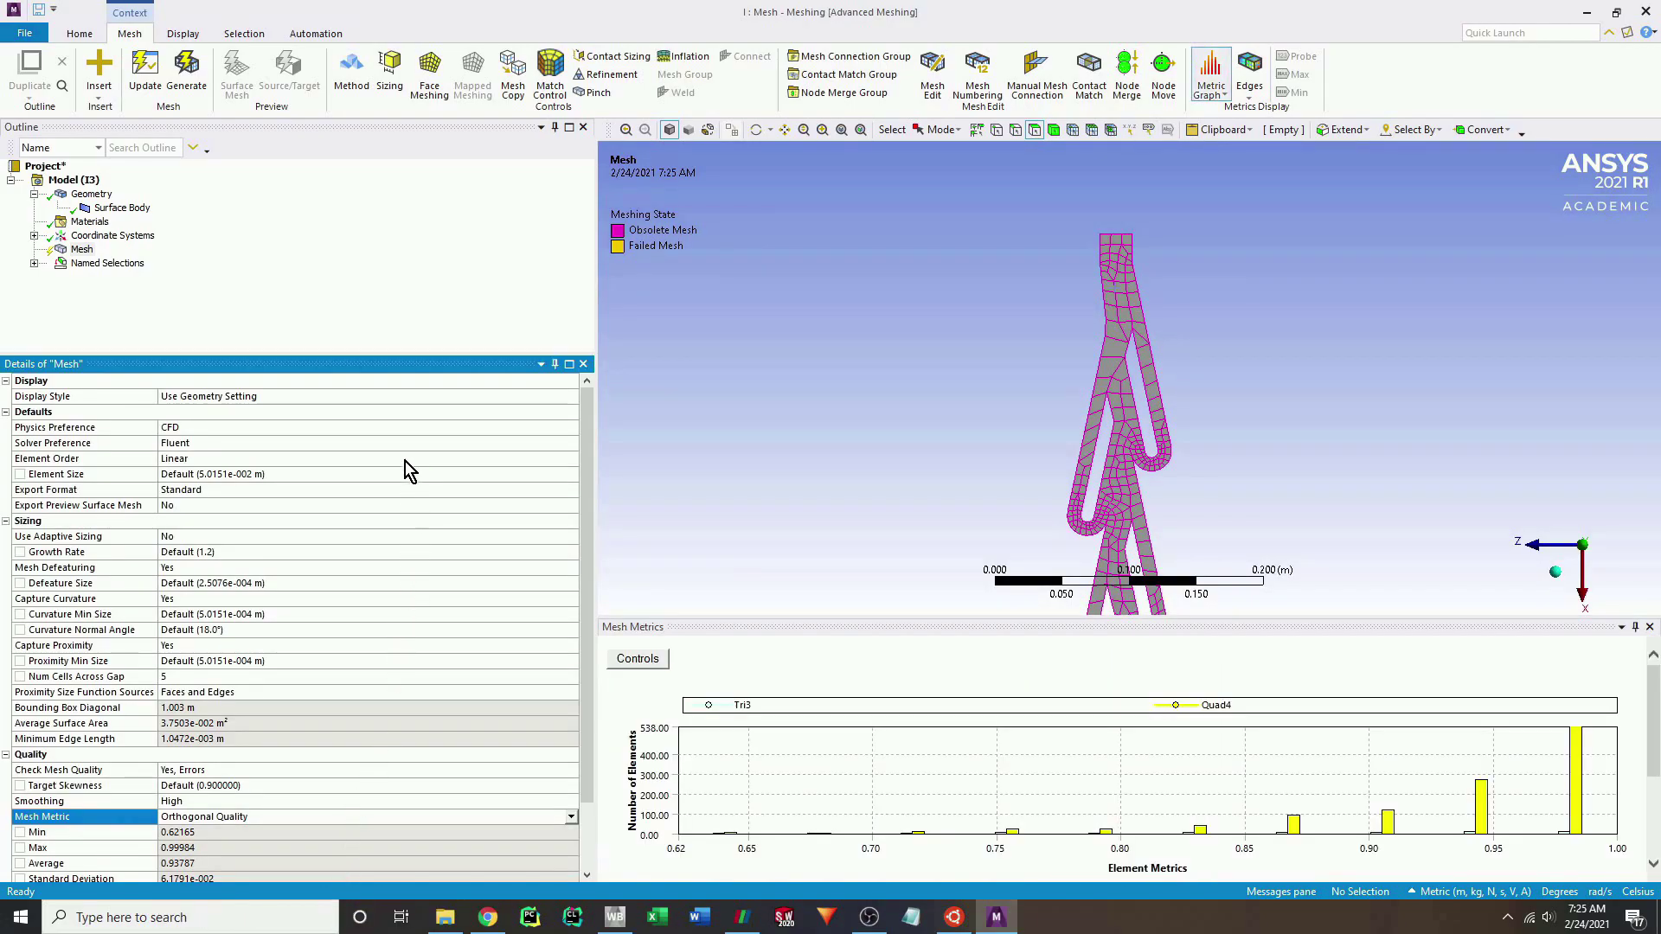
{"action": "left_click", "coordinate": [360, 262]}
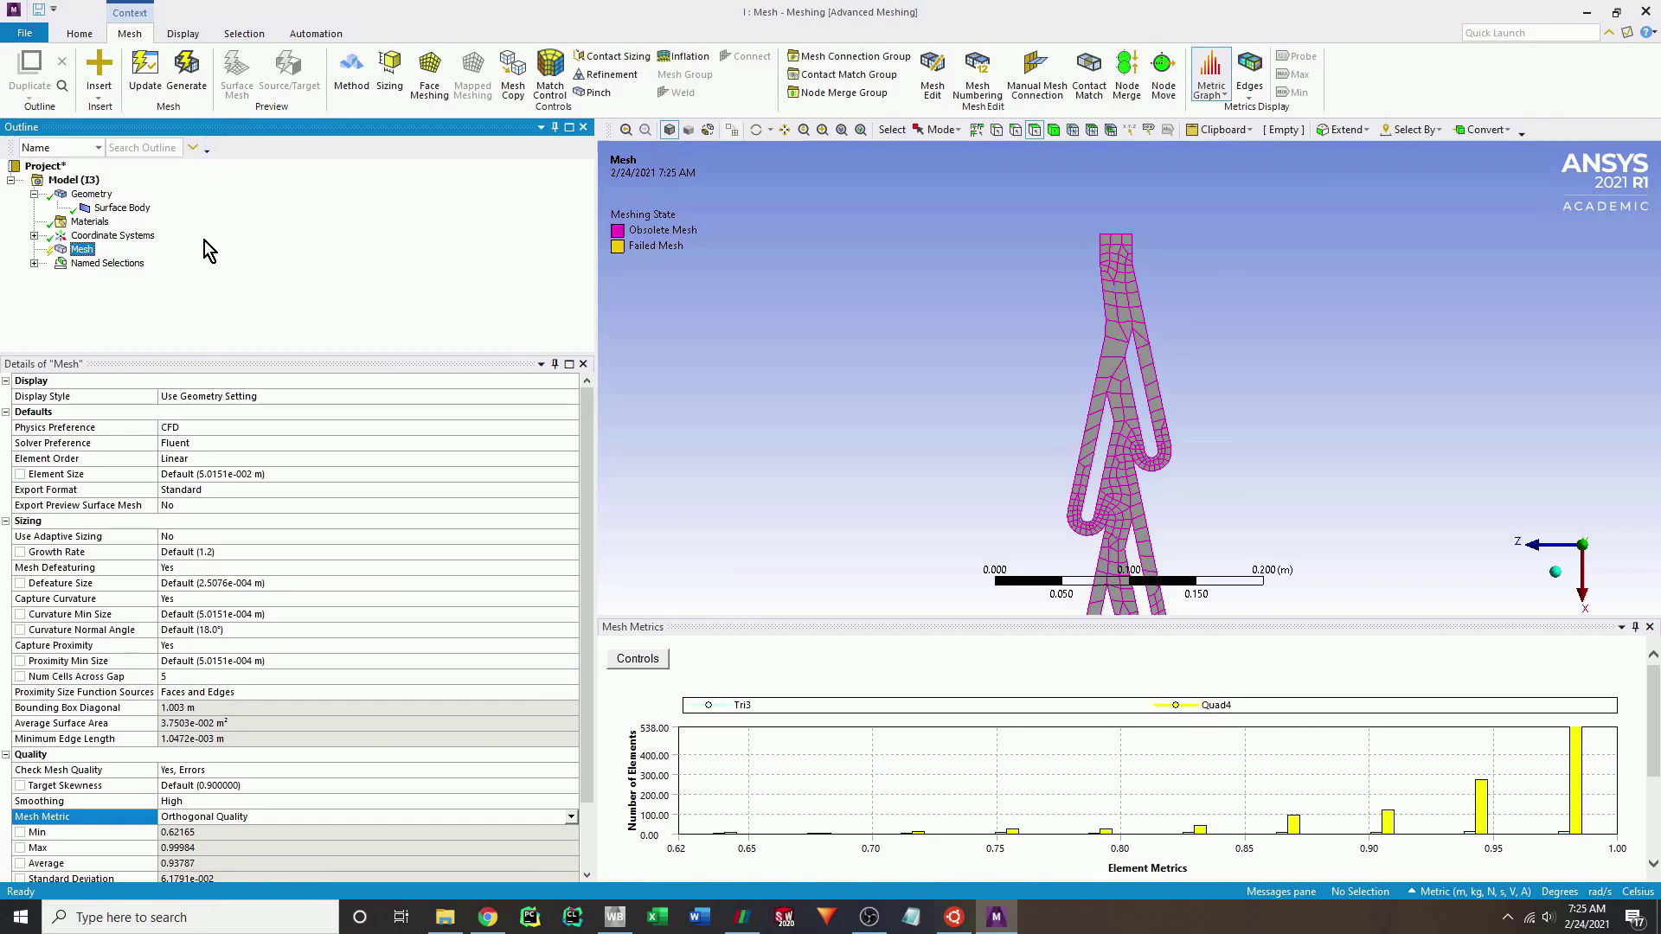
{"action": "left_click", "coordinate": [187, 83]}
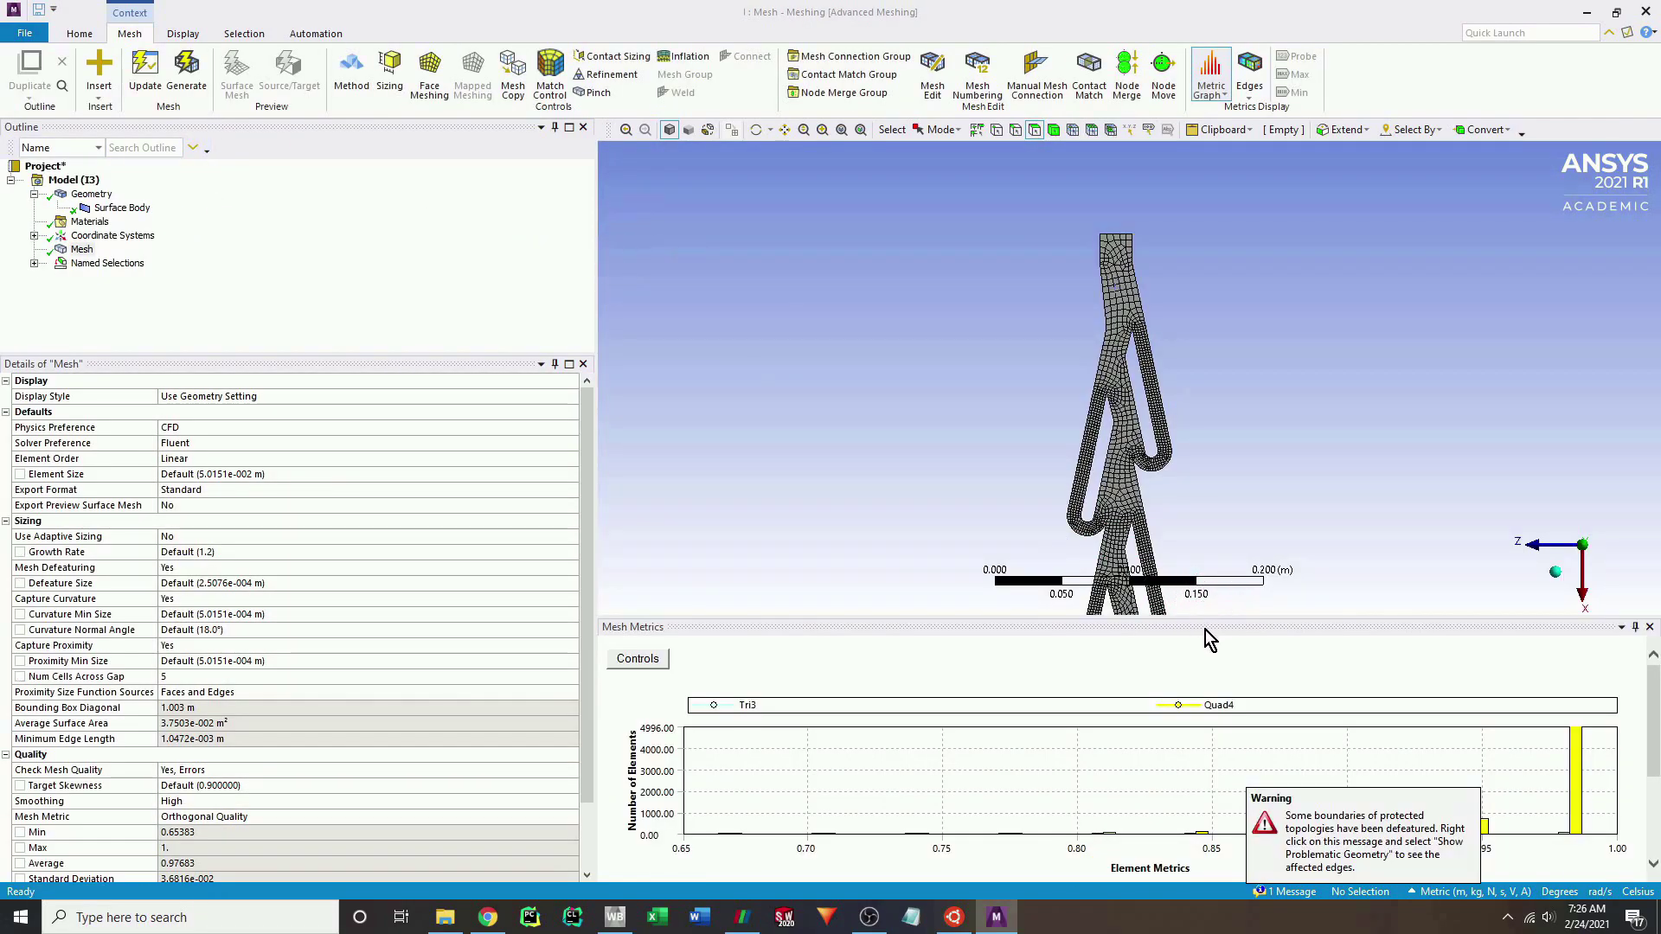
{"action": "scroll", "coordinate": [1058, 479], "scroll_direction": "up", "scroll_amount": 5}
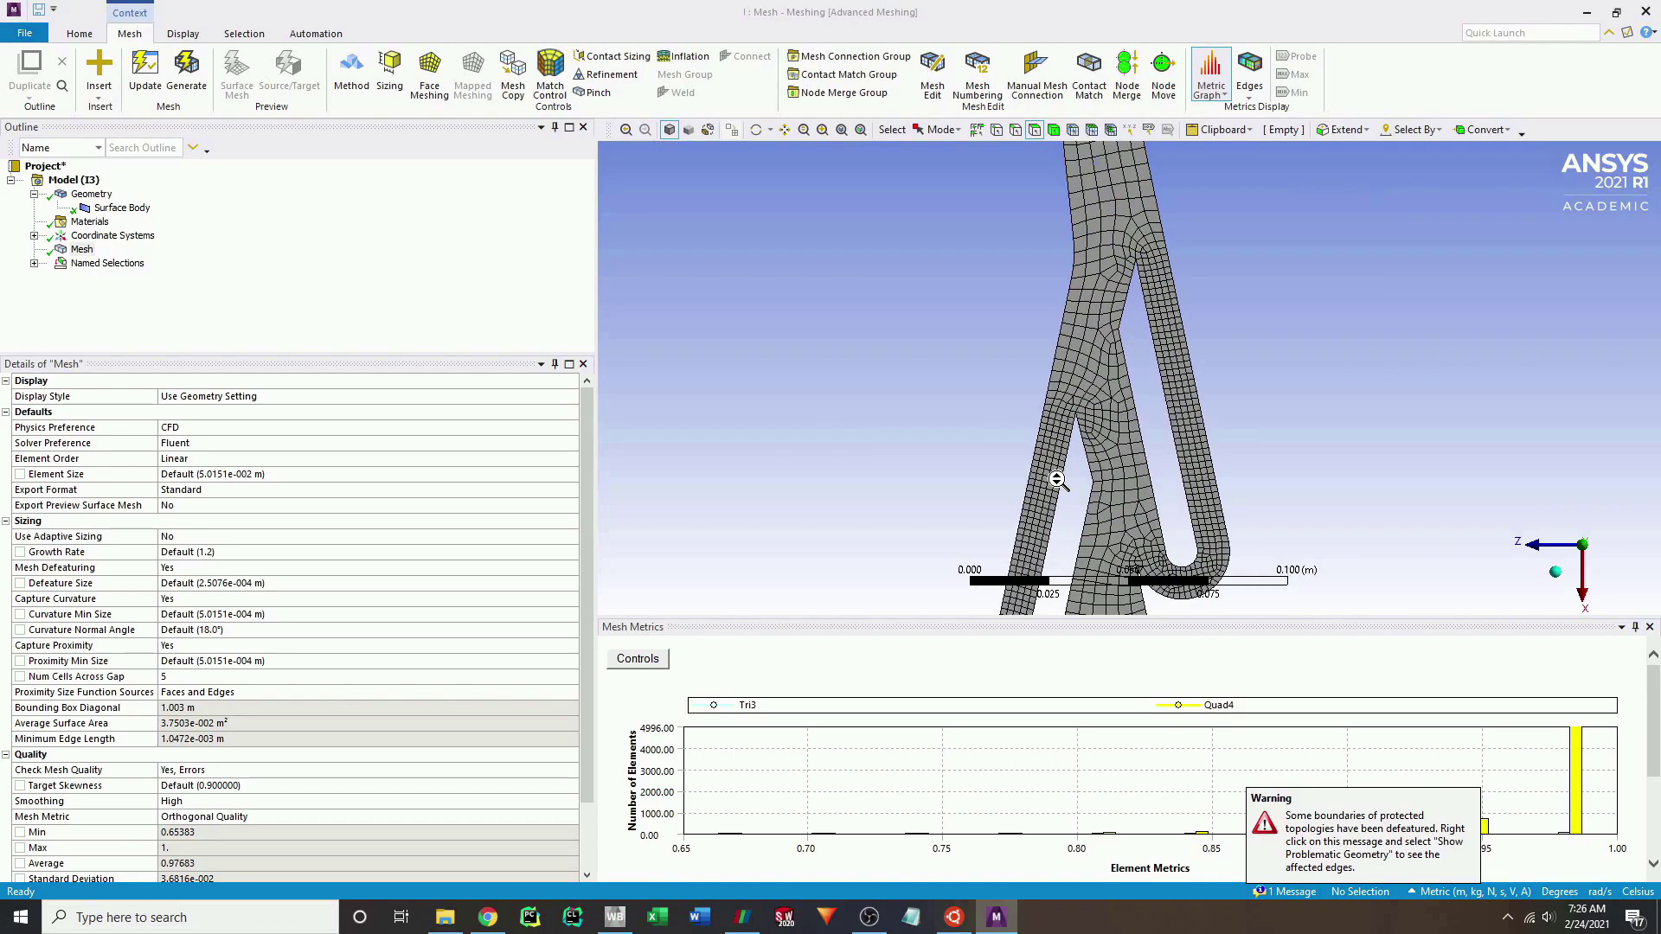
{"action": "middle_click", "coordinate": [1052, 448]}
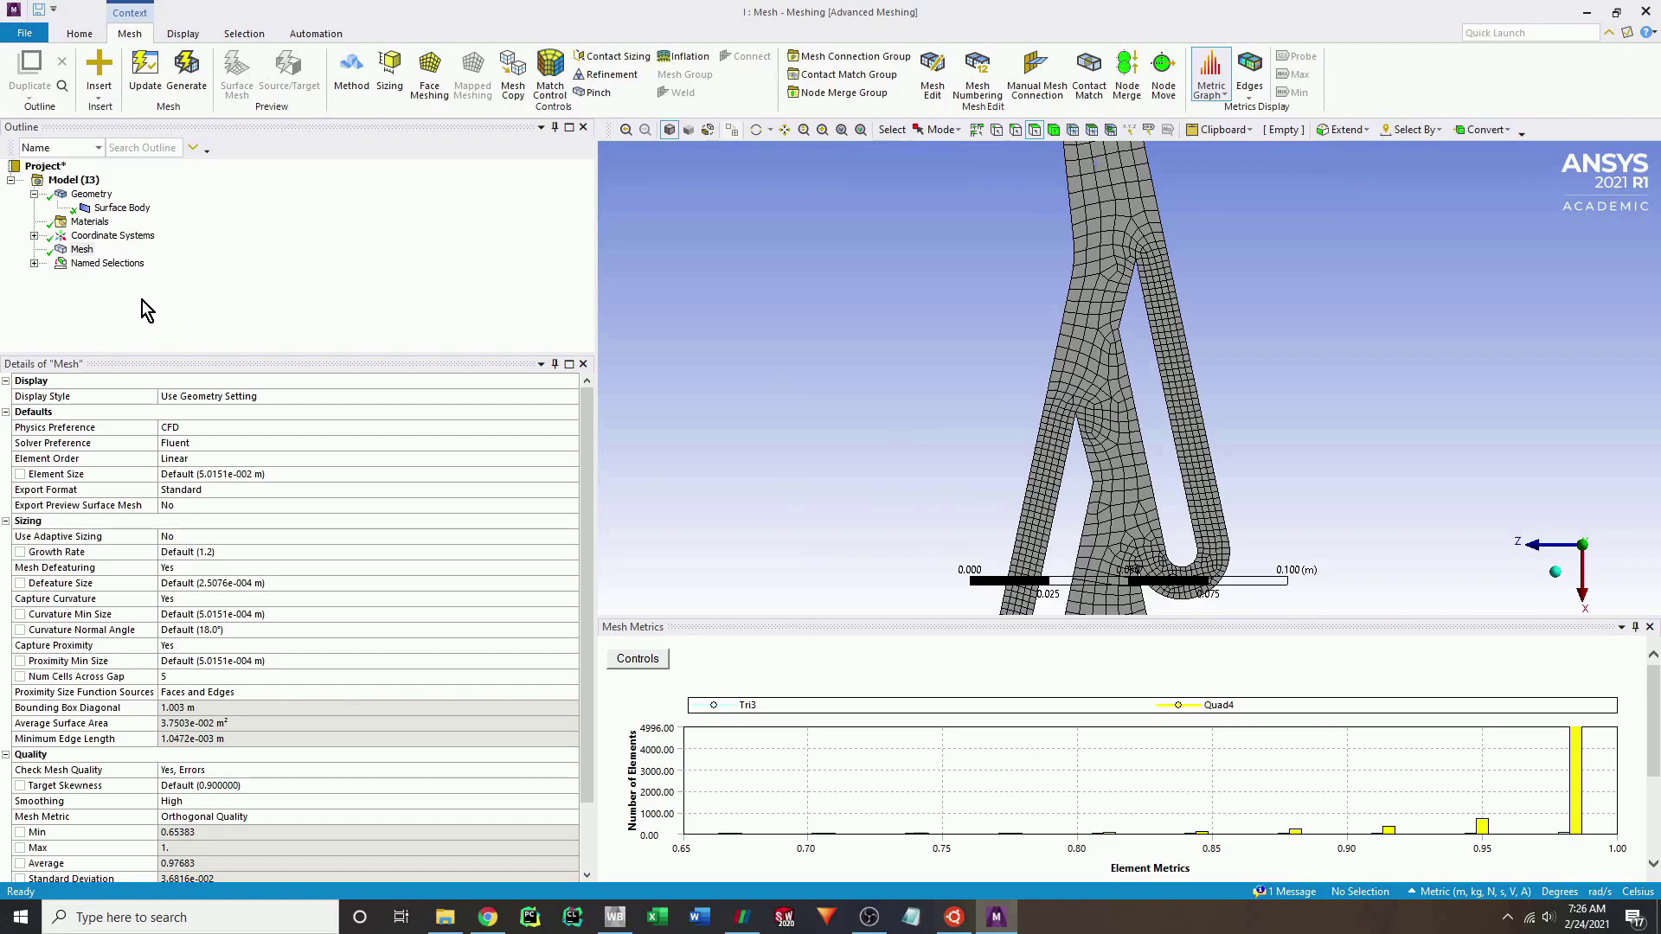
Insert a Method control on the valve body with All Quad free face mesh type.
{"action": "right_click", "coordinate": [76, 249]}
{"action": "mouse_move", "coordinate": [123, 257]}
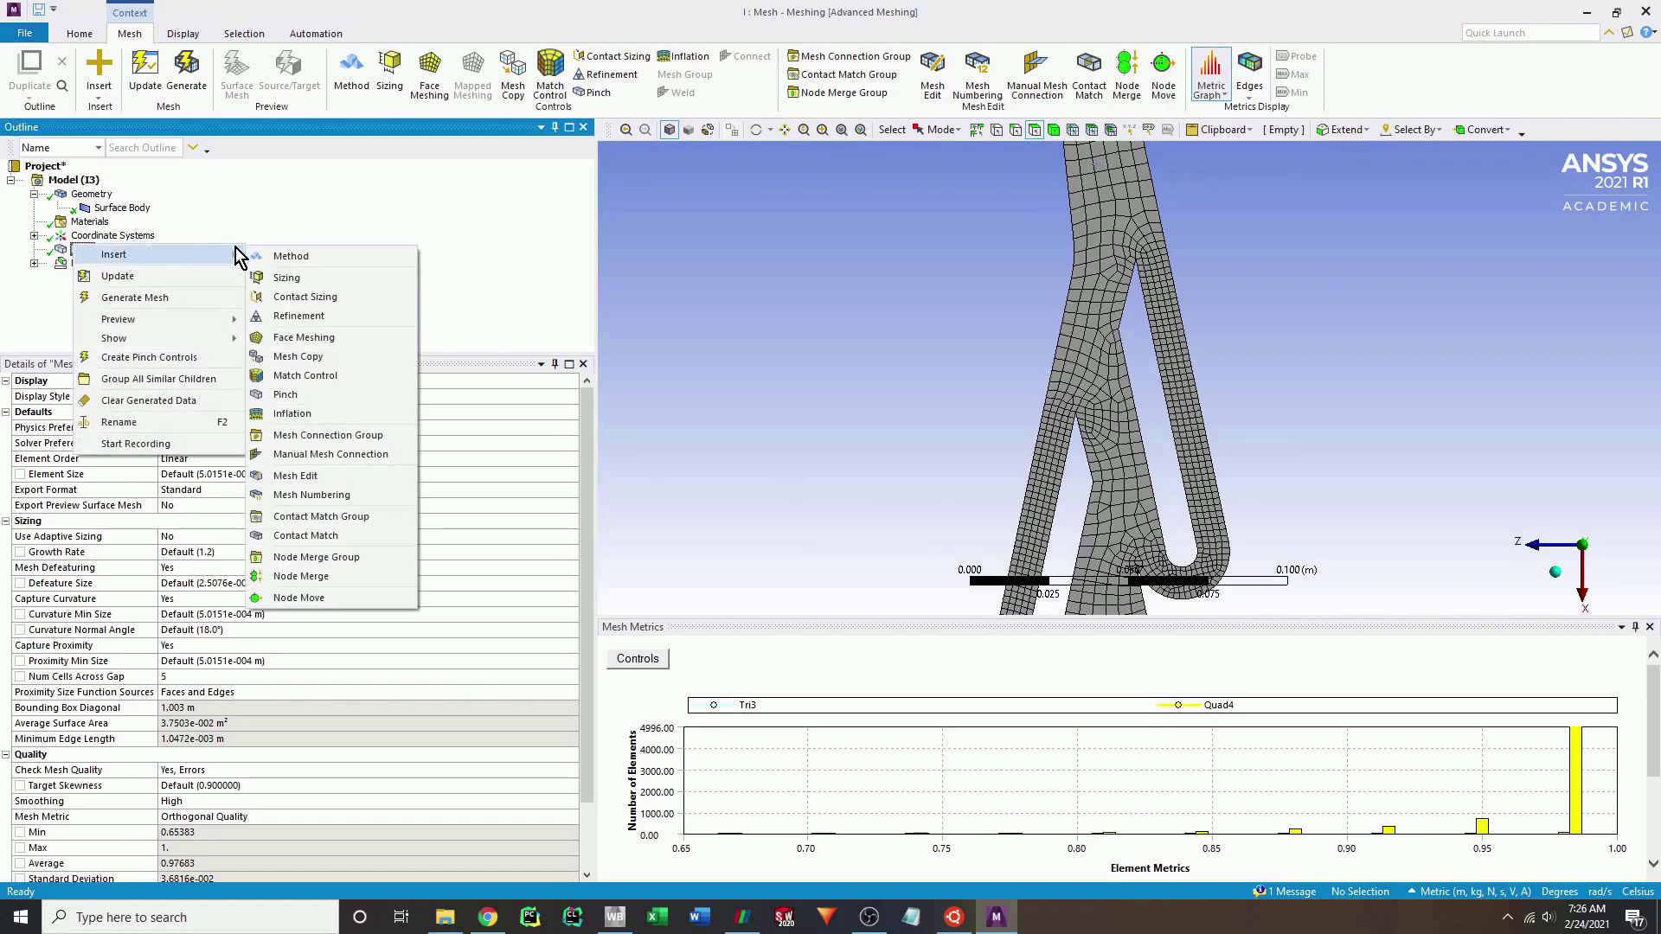
{"action": "left_click", "coordinate": [331, 255]}
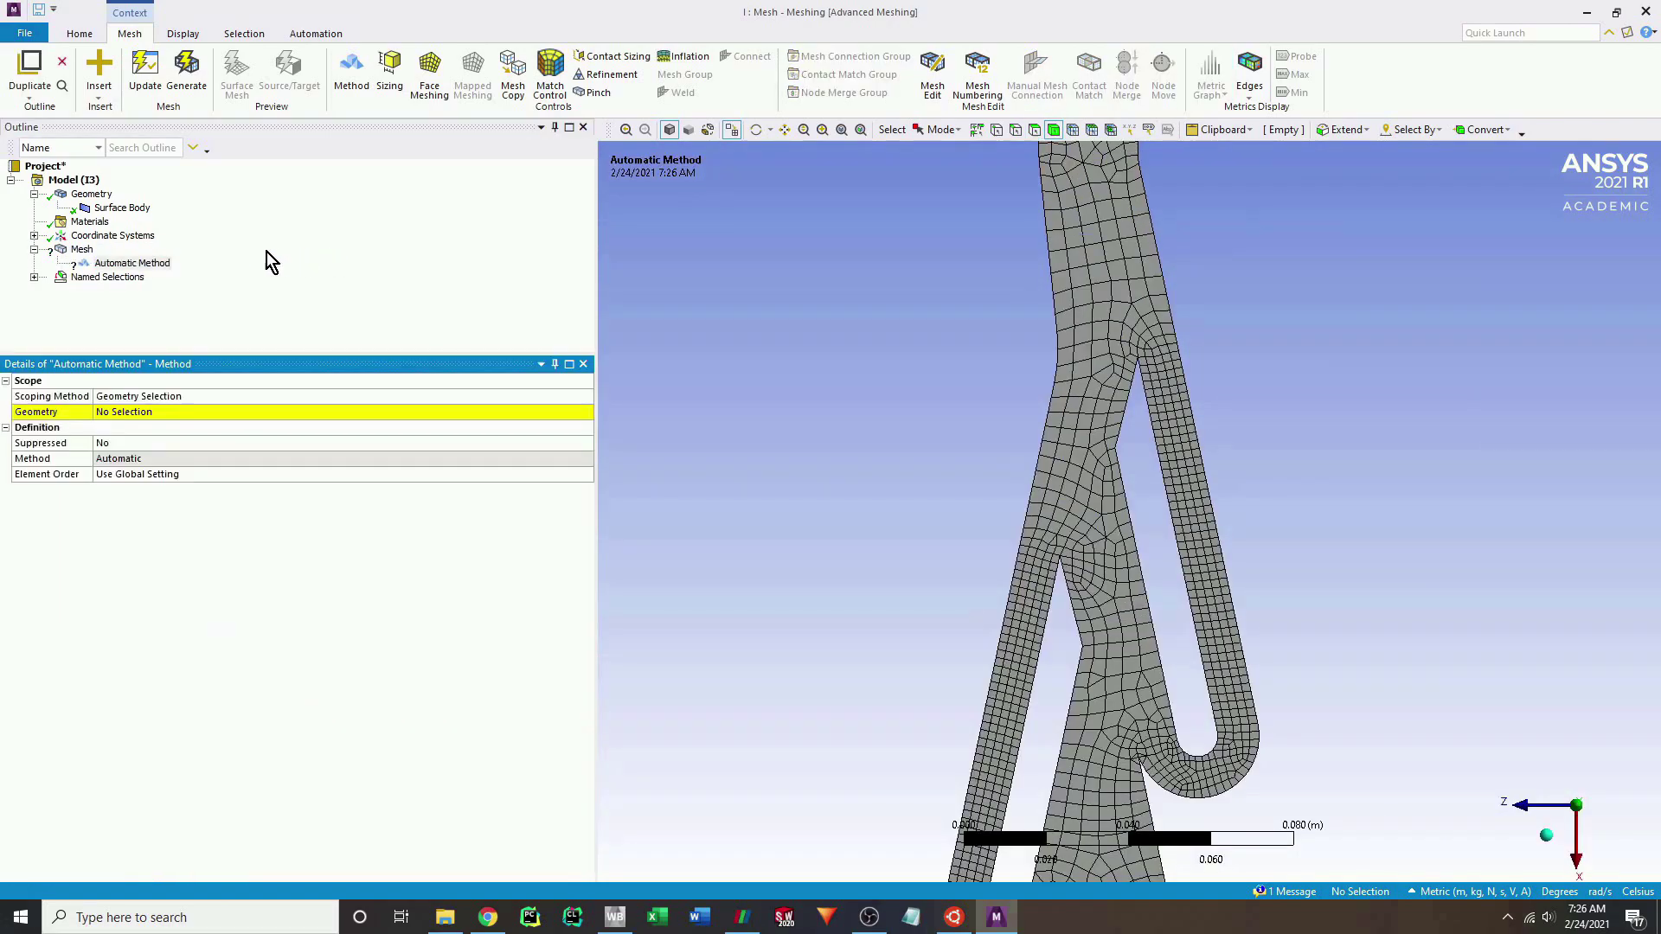
{"action": "left_click", "coordinate": [1108, 313]}
{"action": "left_click", "coordinate": [170, 413]}
{"action": "left_click", "coordinate": [168, 414]}
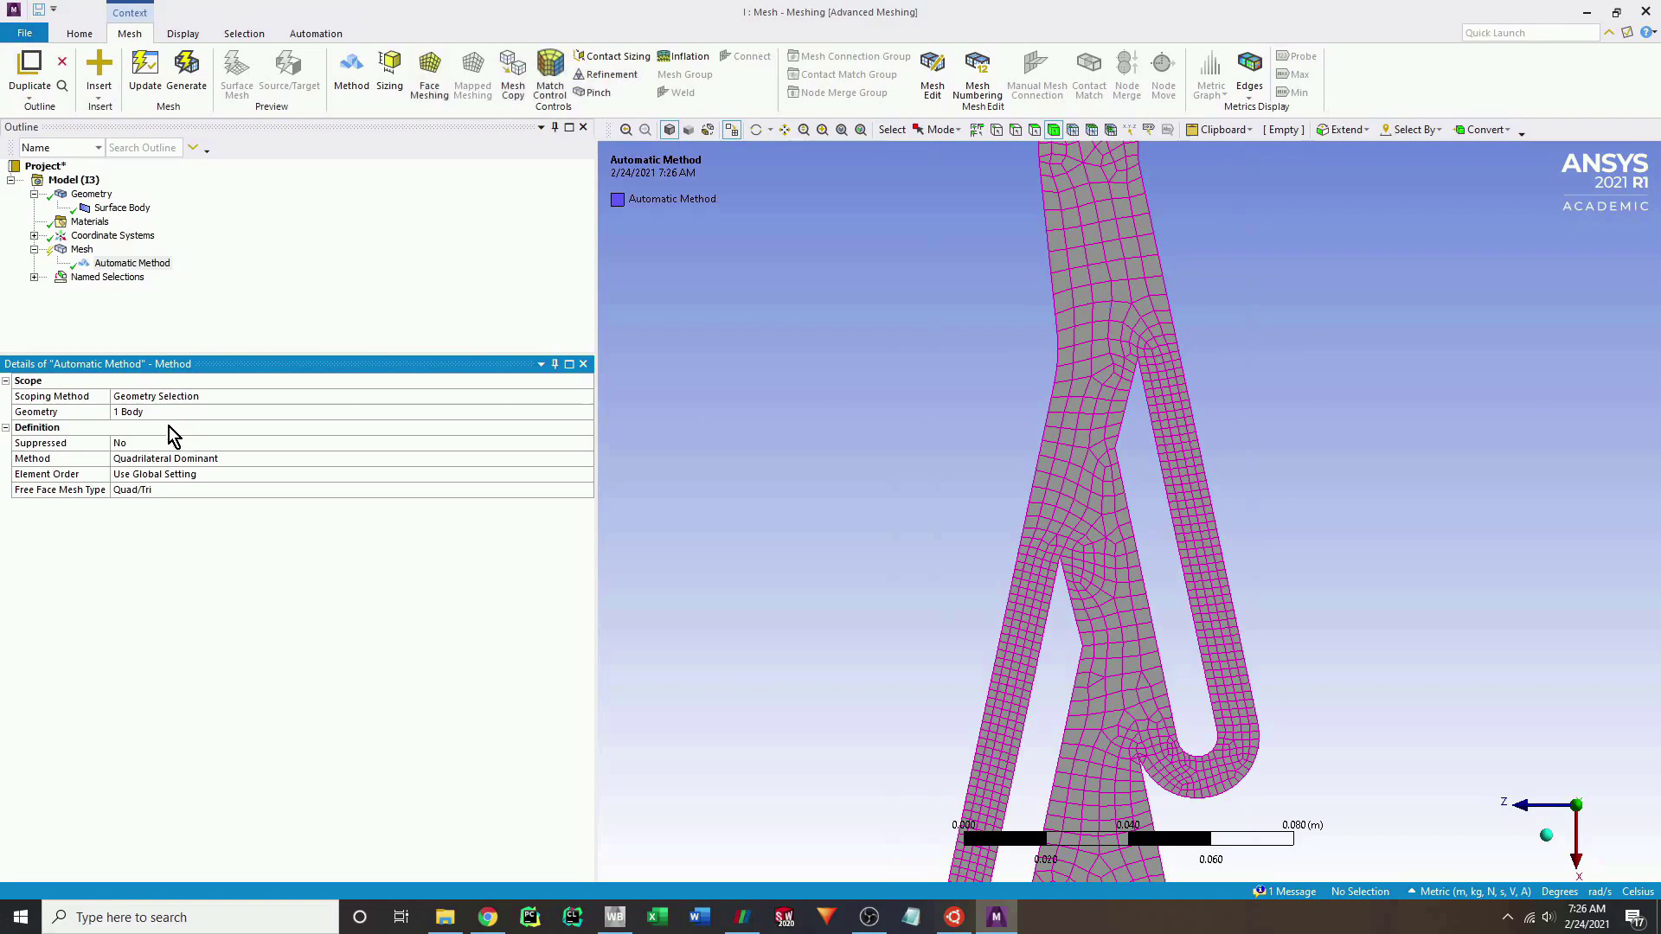
{"action": "left_click", "coordinate": [205, 491]}
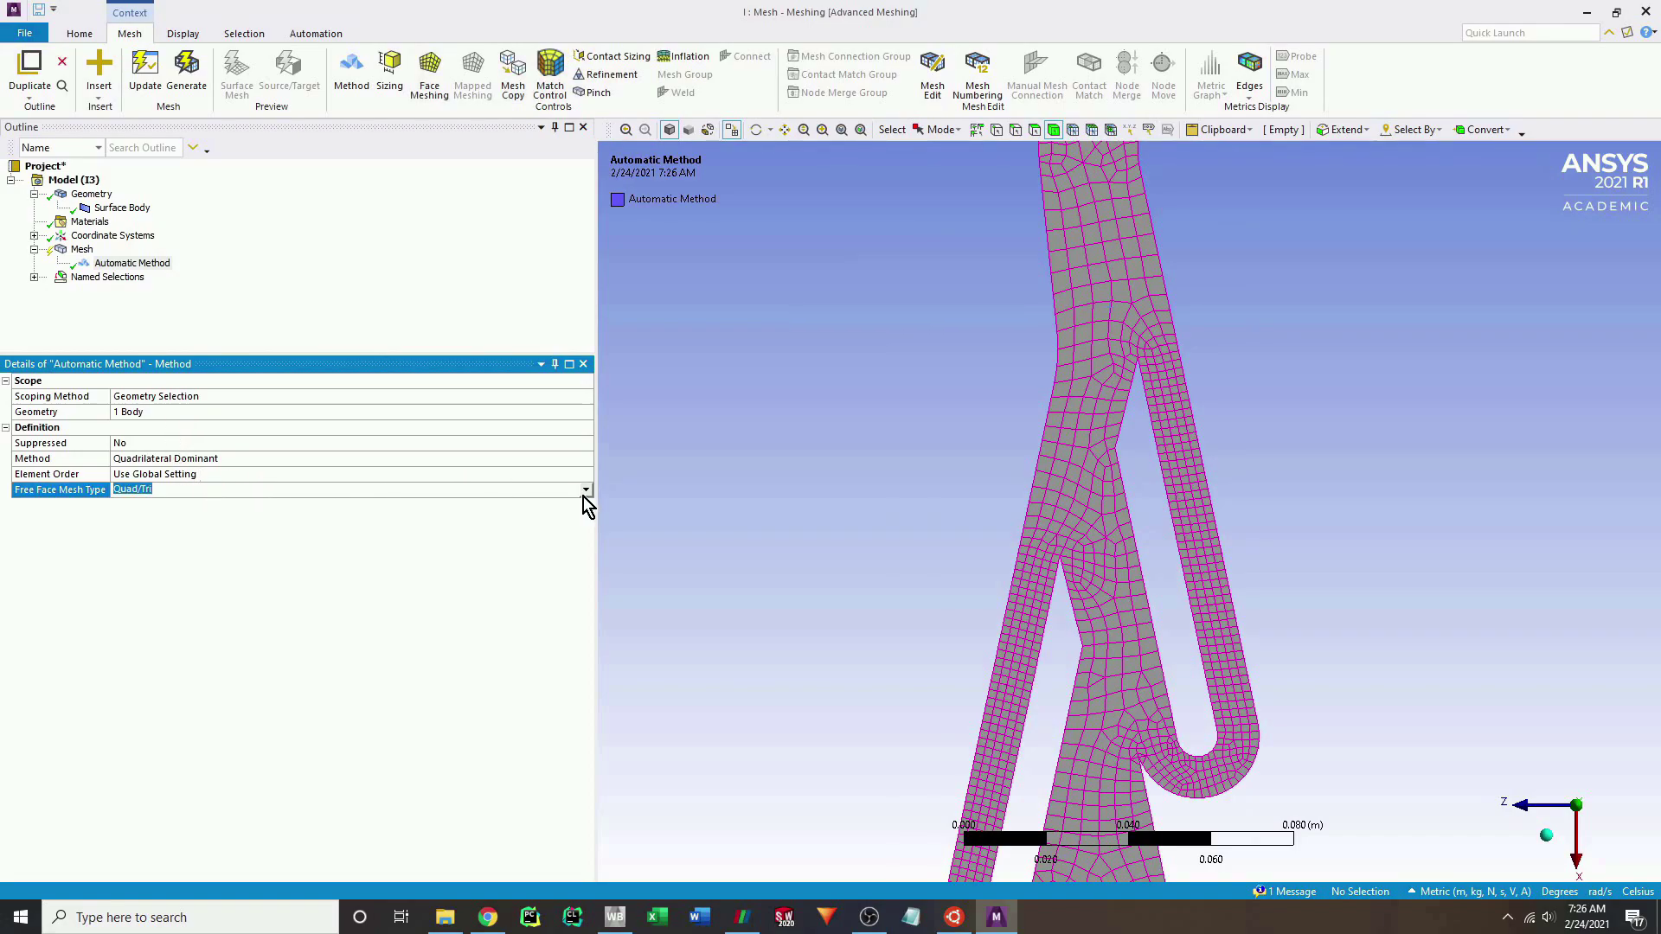
{"action": "left_click", "coordinate": [584, 491]}
{"action": "left_click", "coordinate": [428, 514]}
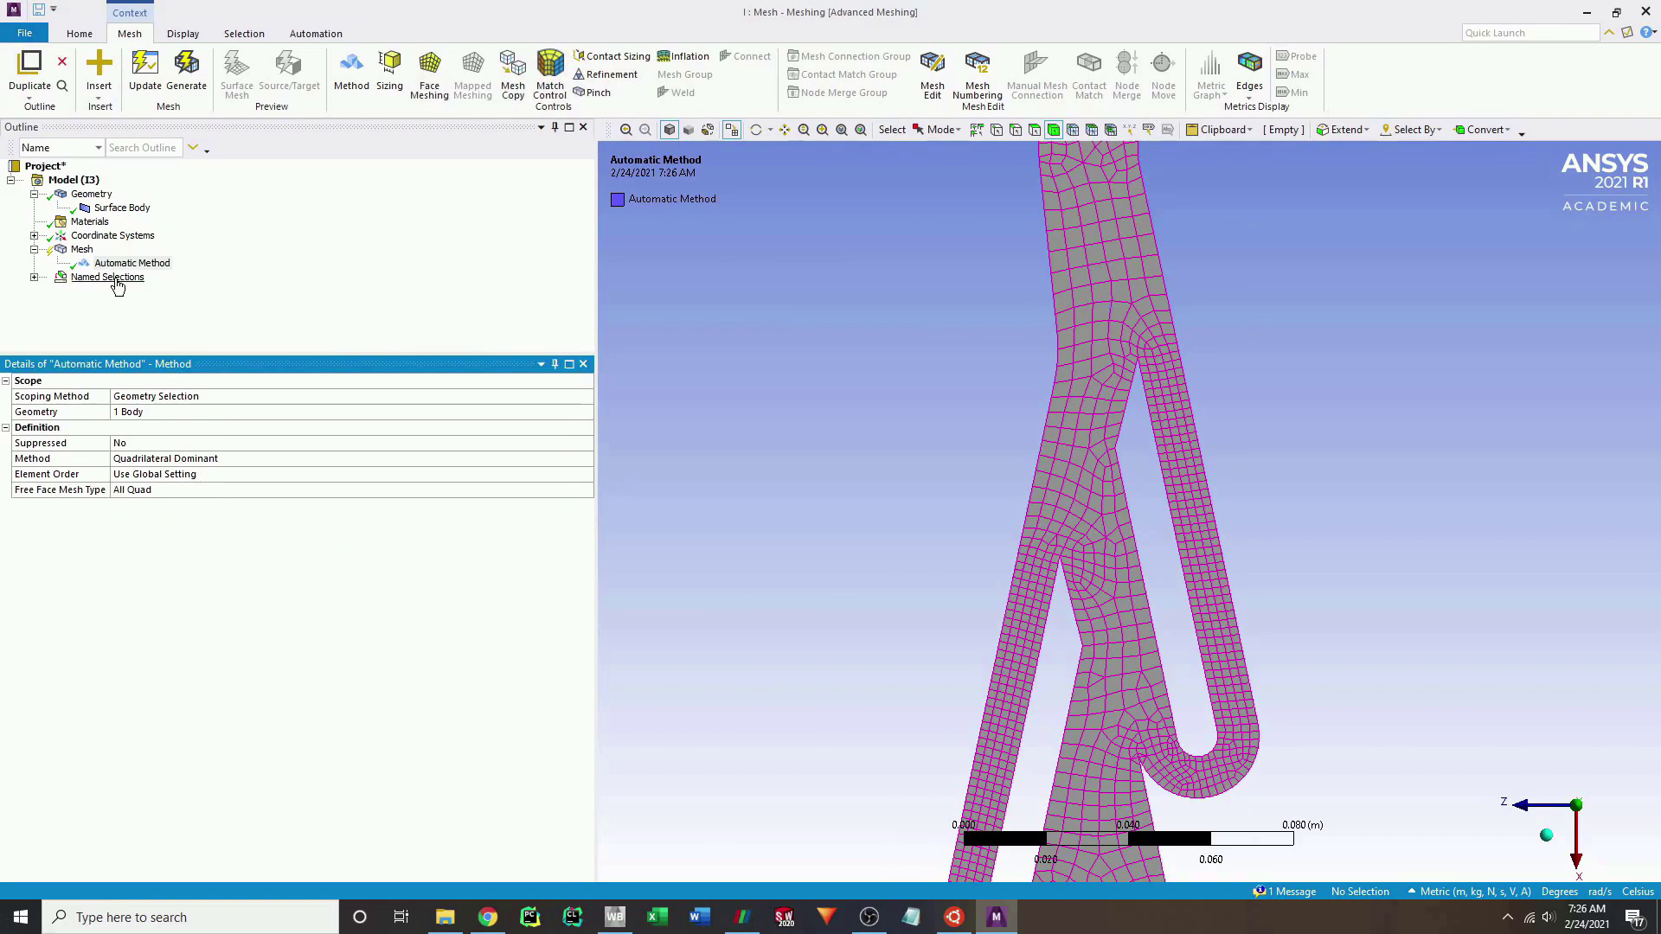
Insert a Refinement control on the valve face.
{"action": "left_click", "coordinate": [83, 250]}
{"action": "right_click", "coordinate": [83, 250]}
{"action": "mouse_move", "coordinate": [217, 257]}
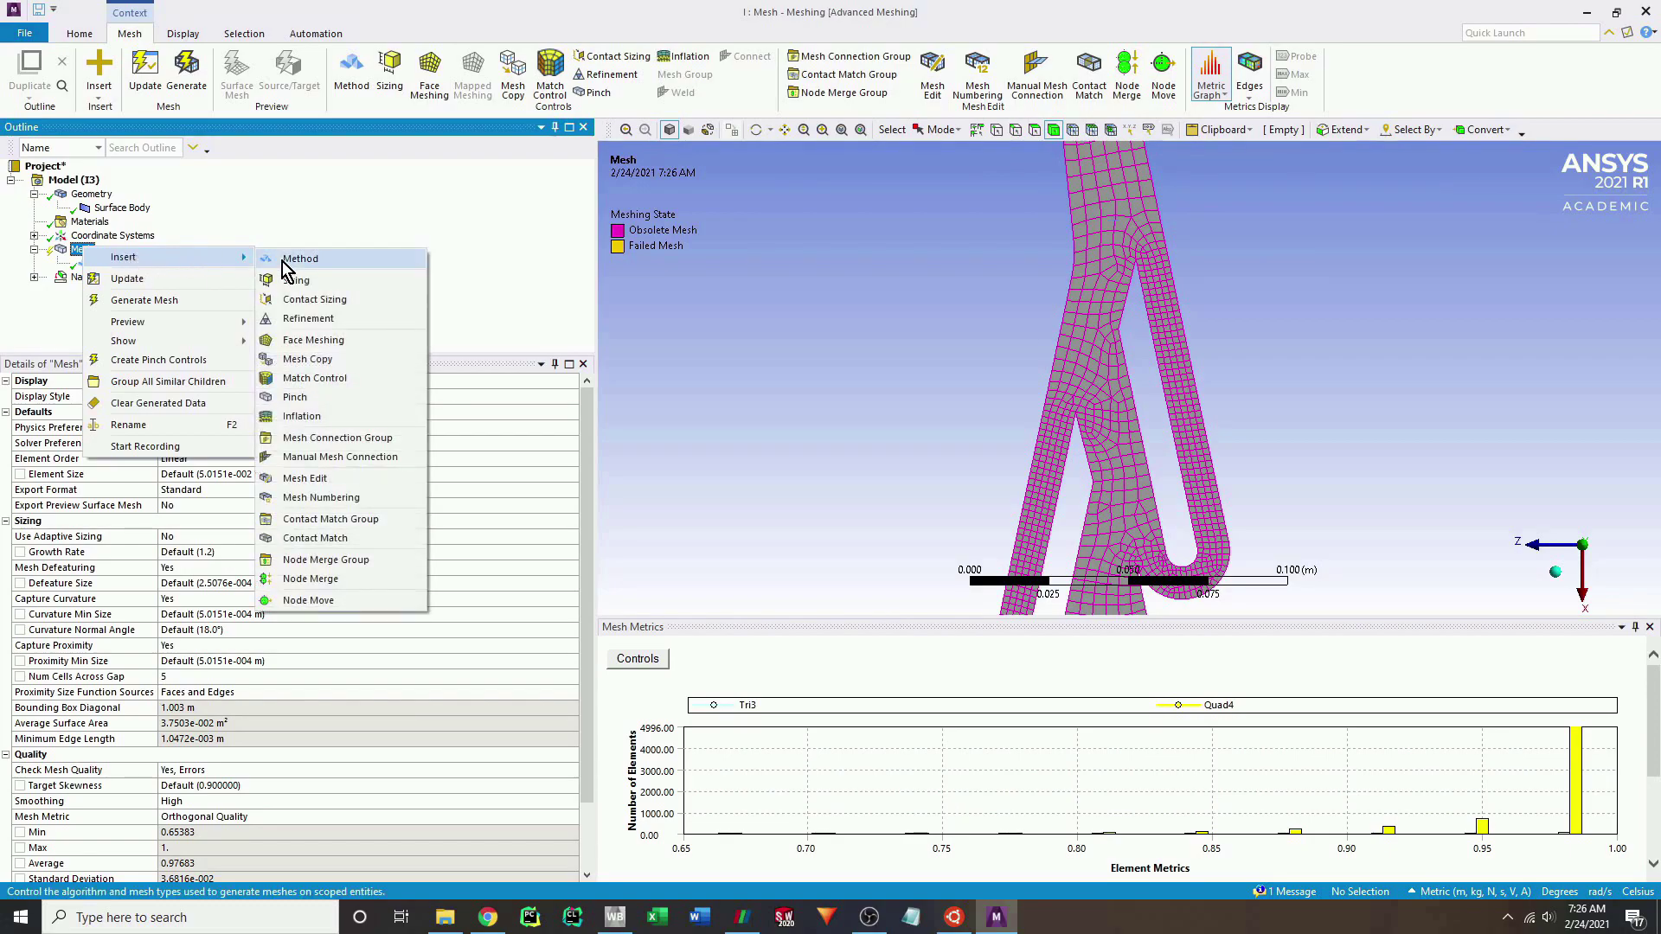
{"action": "left_click", "coordinate": [312, 318]}
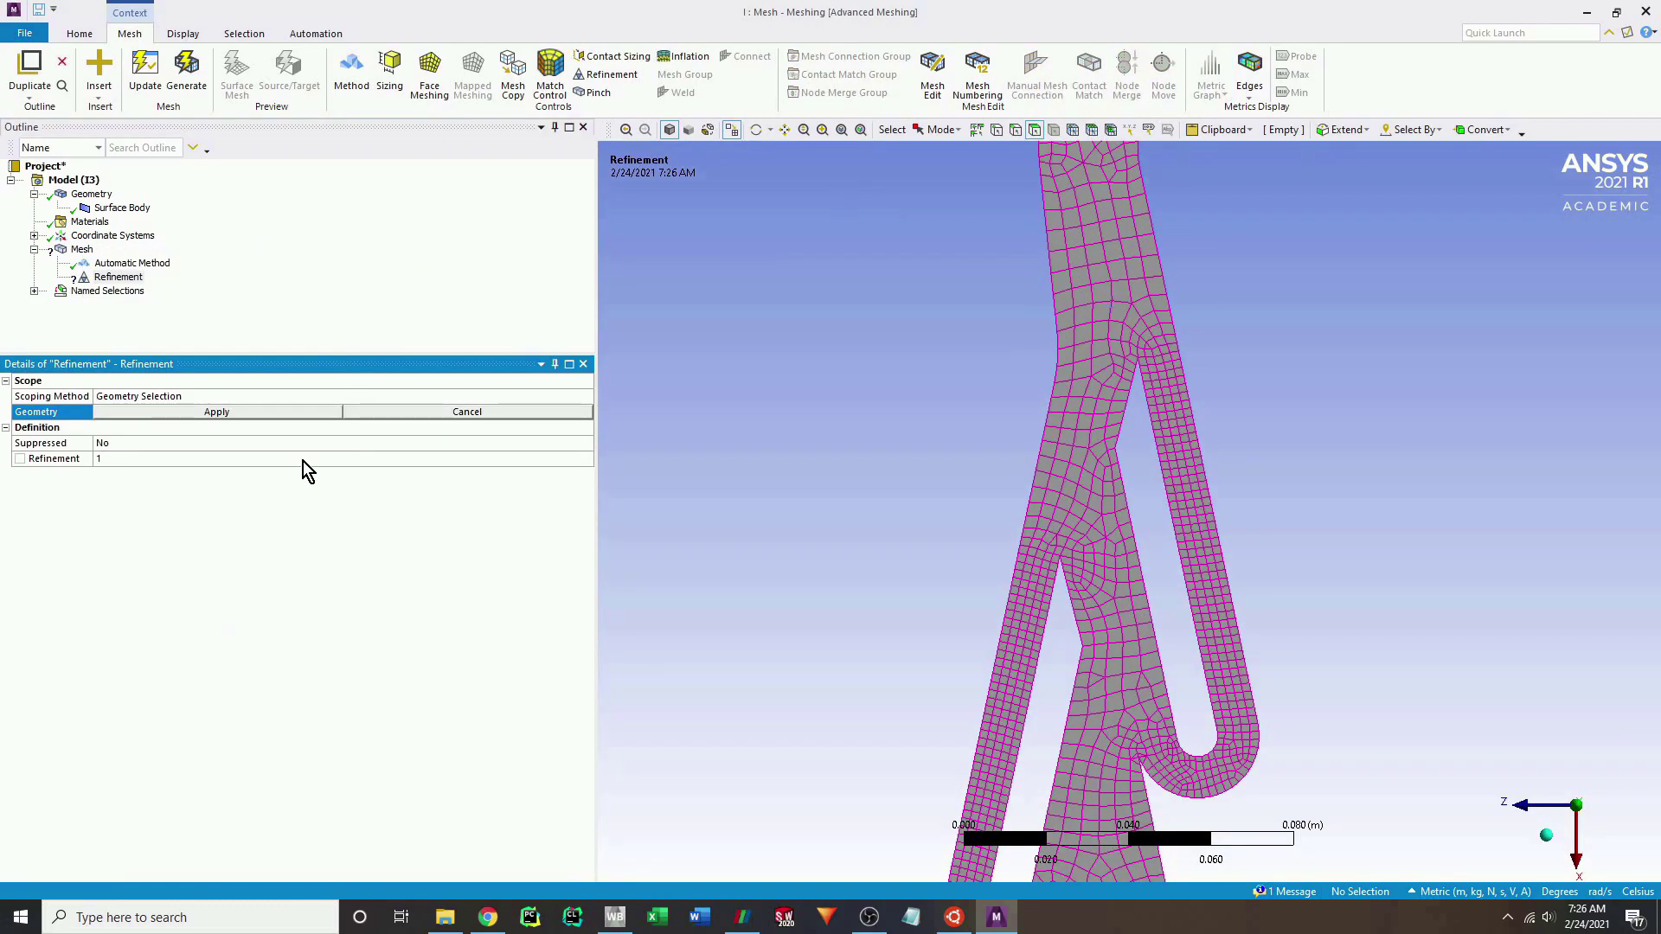
{"action": "left_click", "coordinate": [1056, 417]}
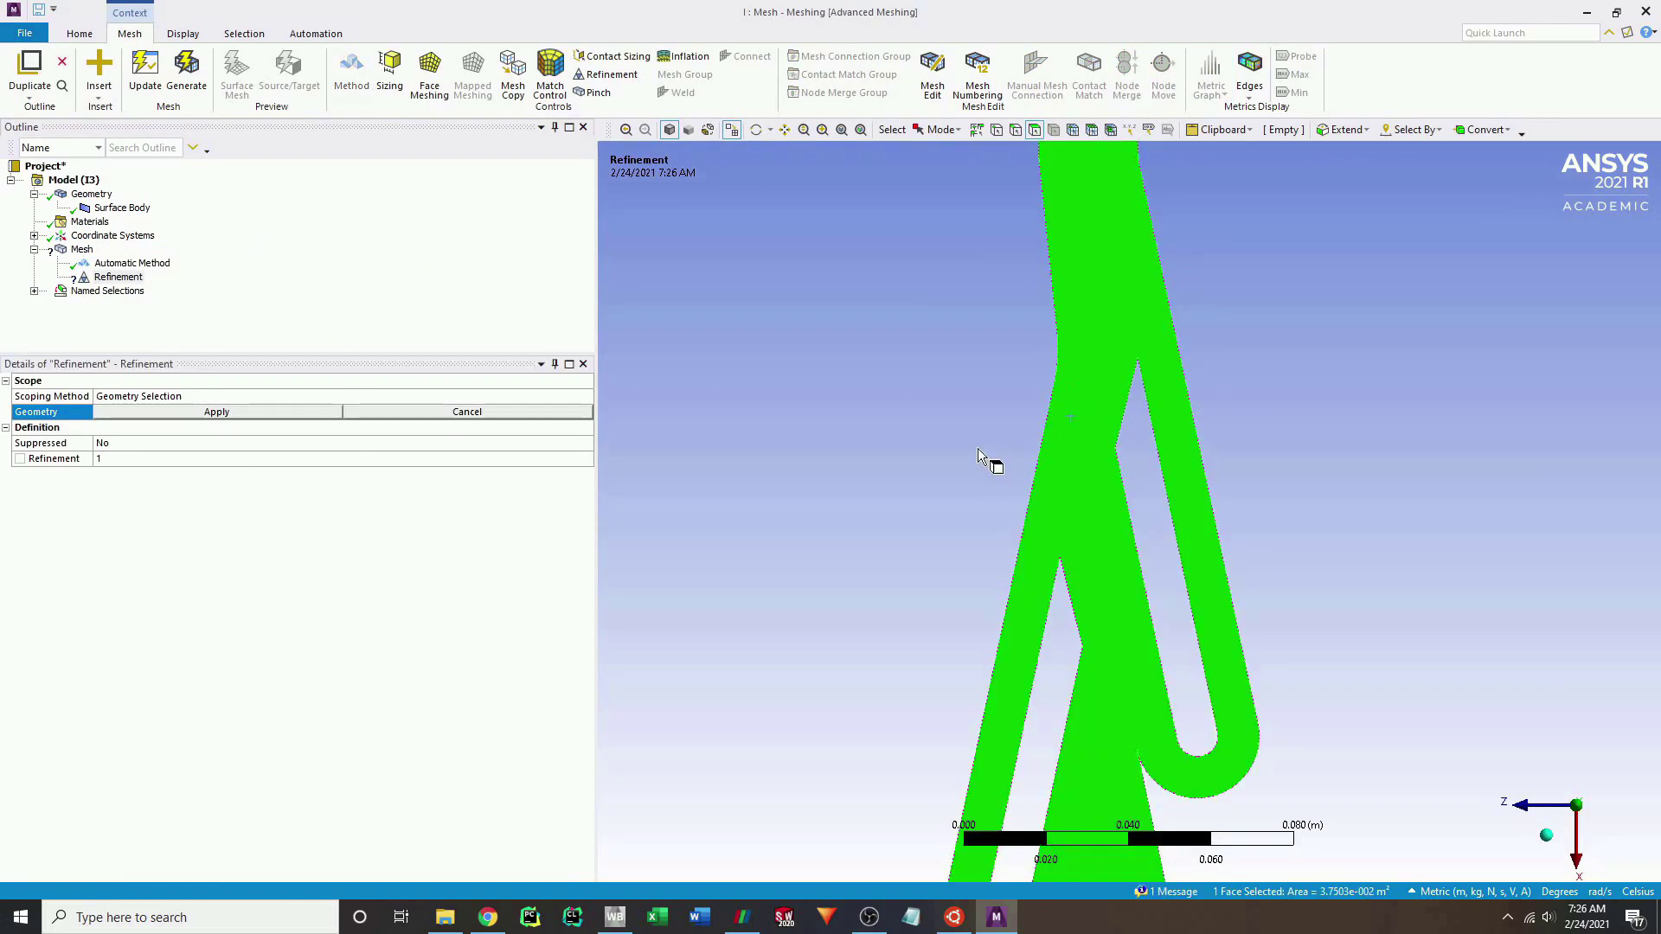
{"action": "left_click", "coordinate": [262, 413]}
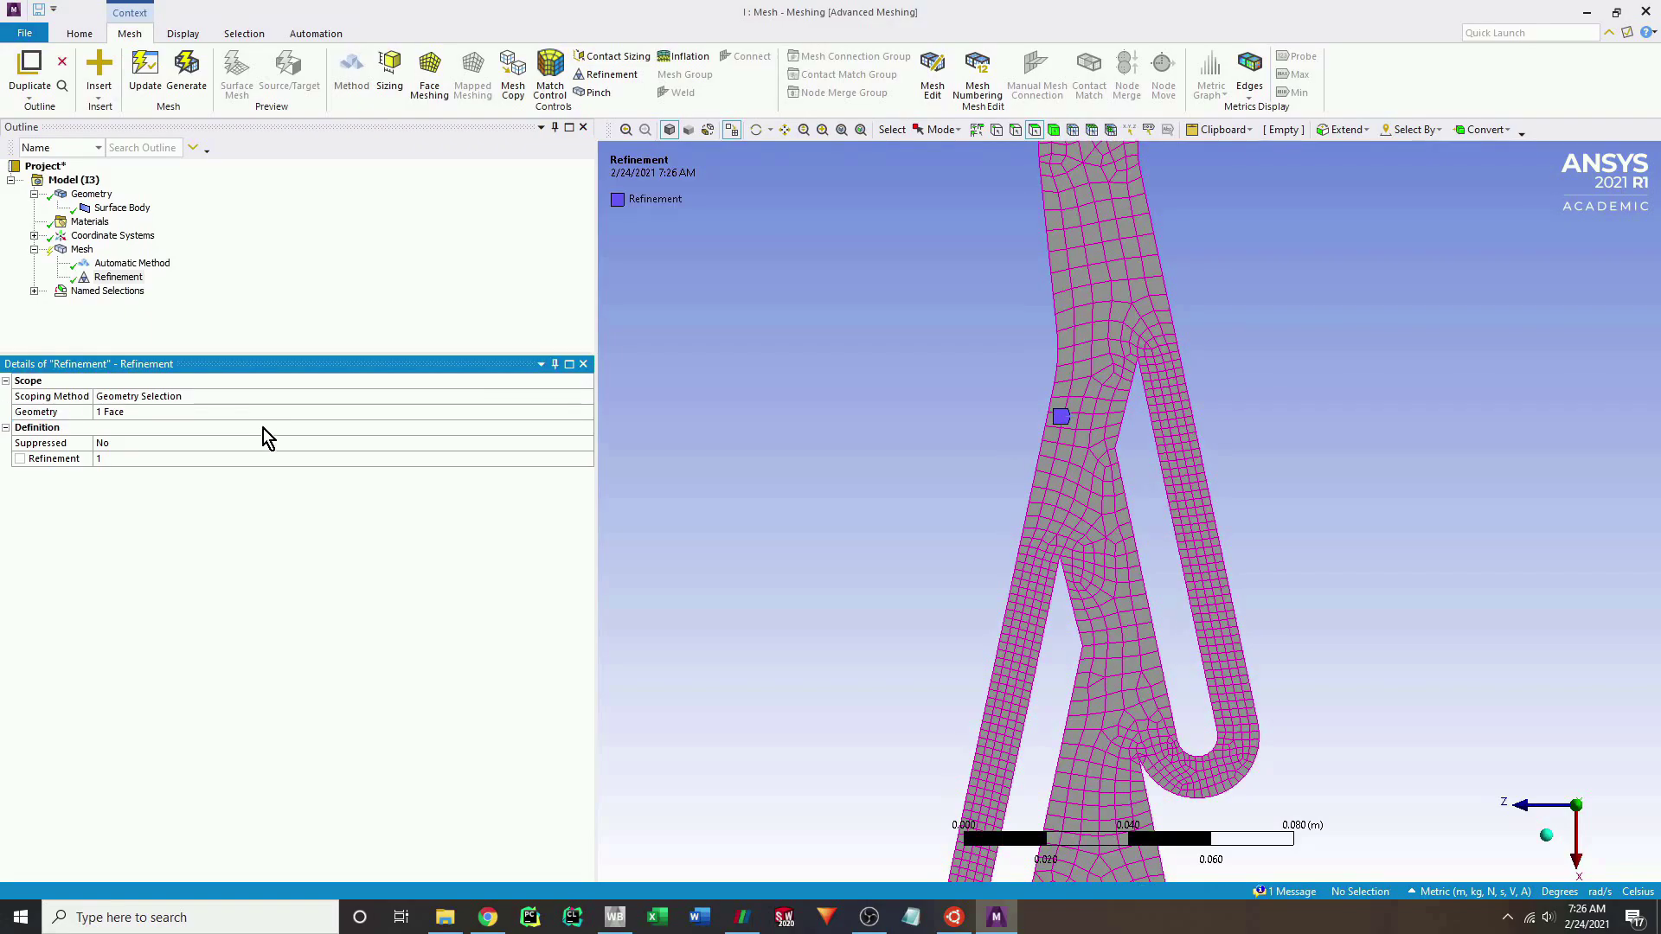
Regenerate the refined mesh and enlarge its orthogonal quality chart.
{"action": "left_click", "coordinate": [192, 82]}
{"action": "left_click", "coordinate": [81, 250]}
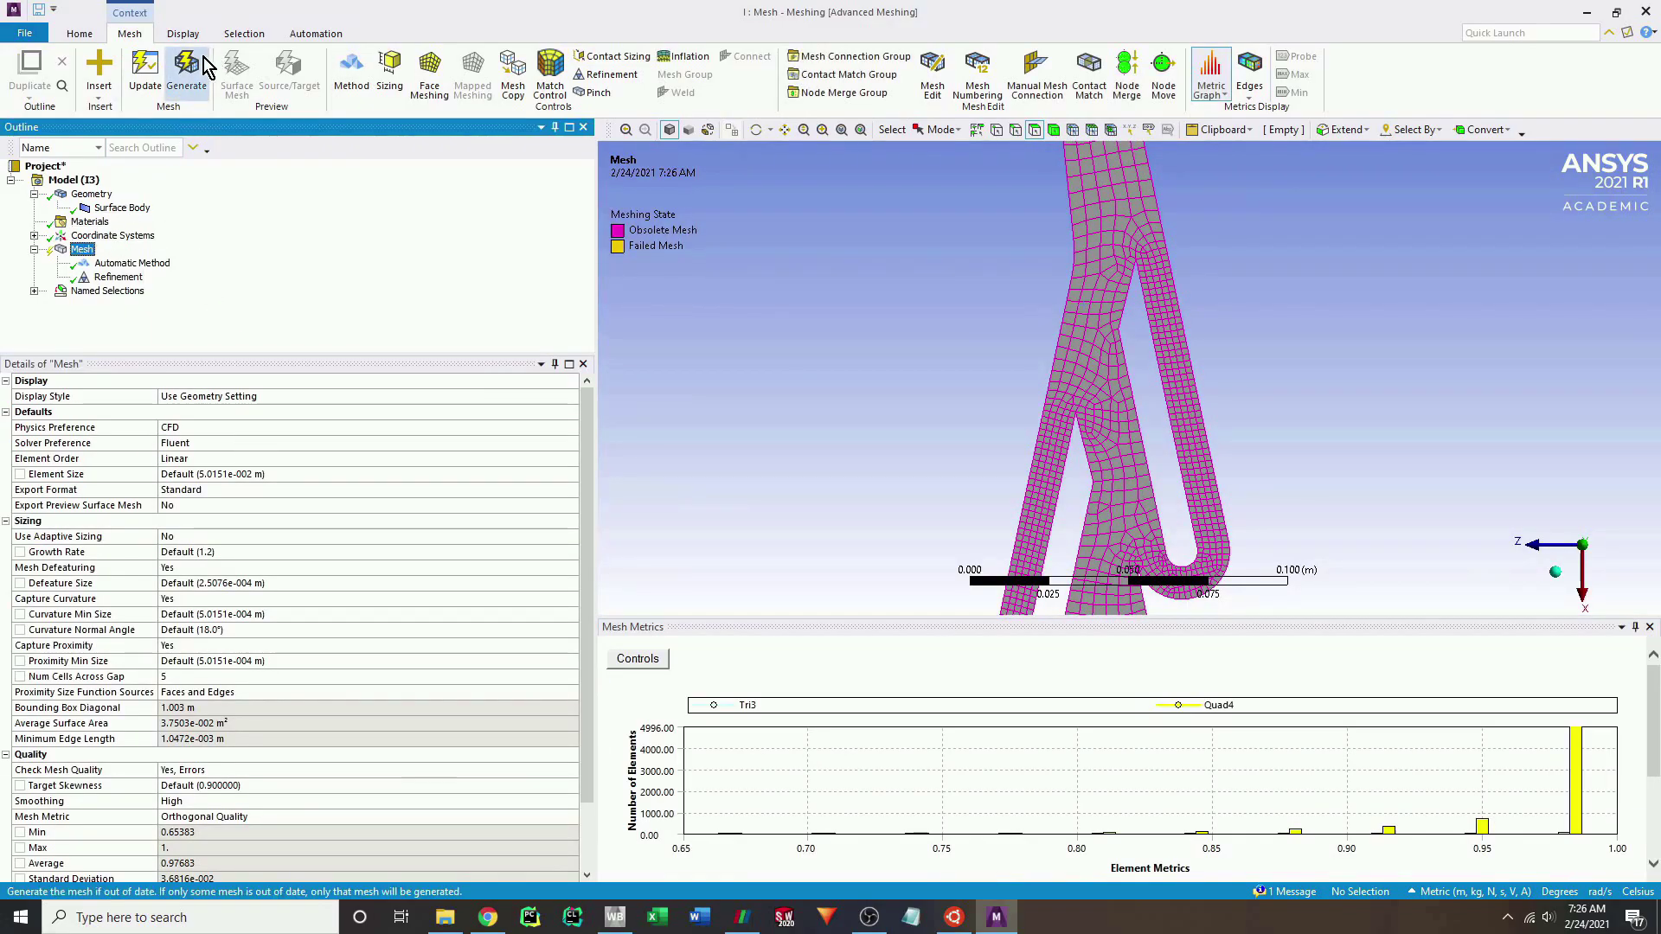
{"action": "left_click", "coordinate": [205, 85]}
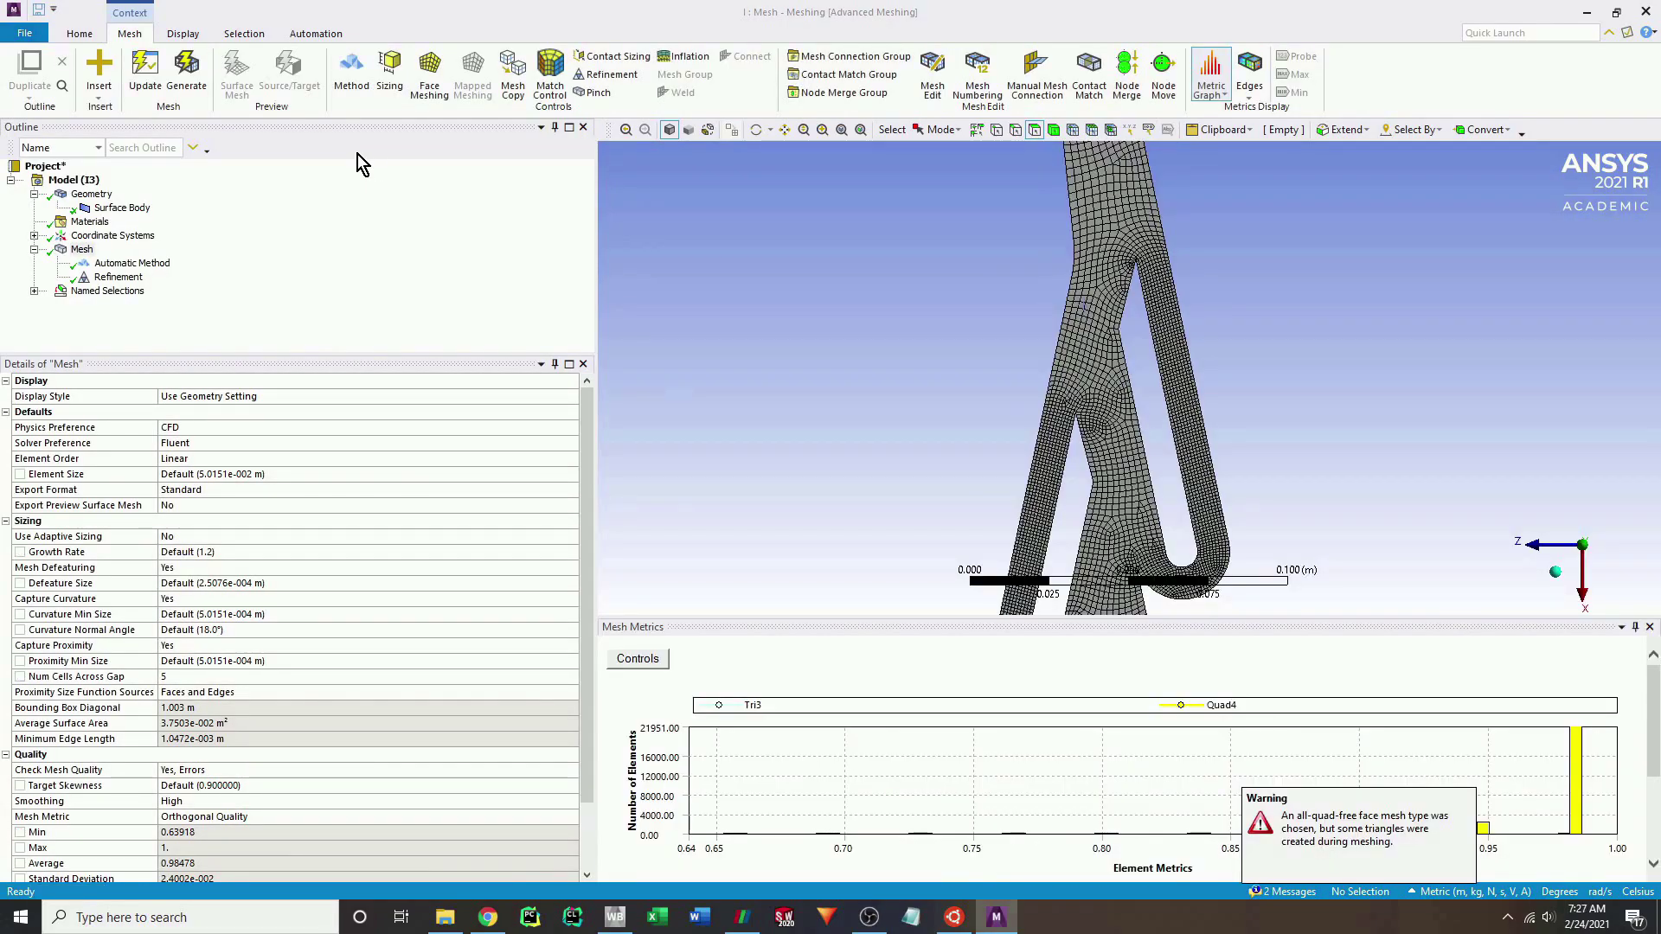
{"action": "left_click", "coordinate": [846, 481]}
{"action": "left_click_drag", "start_coordinate": [1360, 618], "coordinate": [1360, 568]}
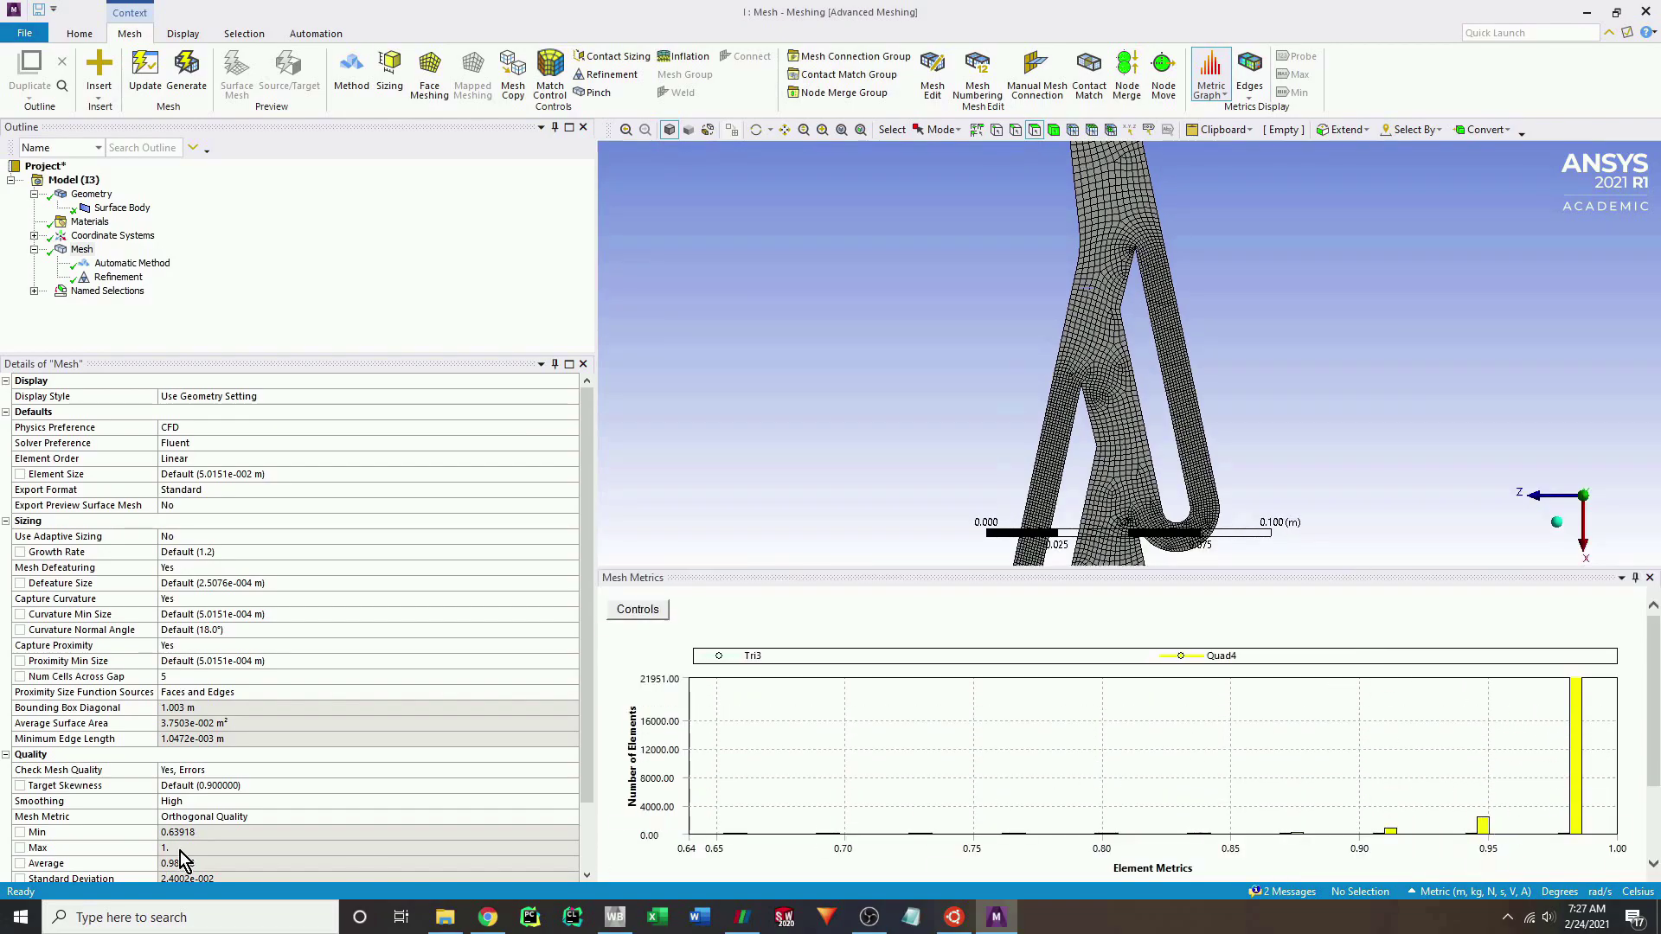
{"action": "scroll", "coordinate": [101, 787], "scroll_direction": "down", "scroll_amount": 1}
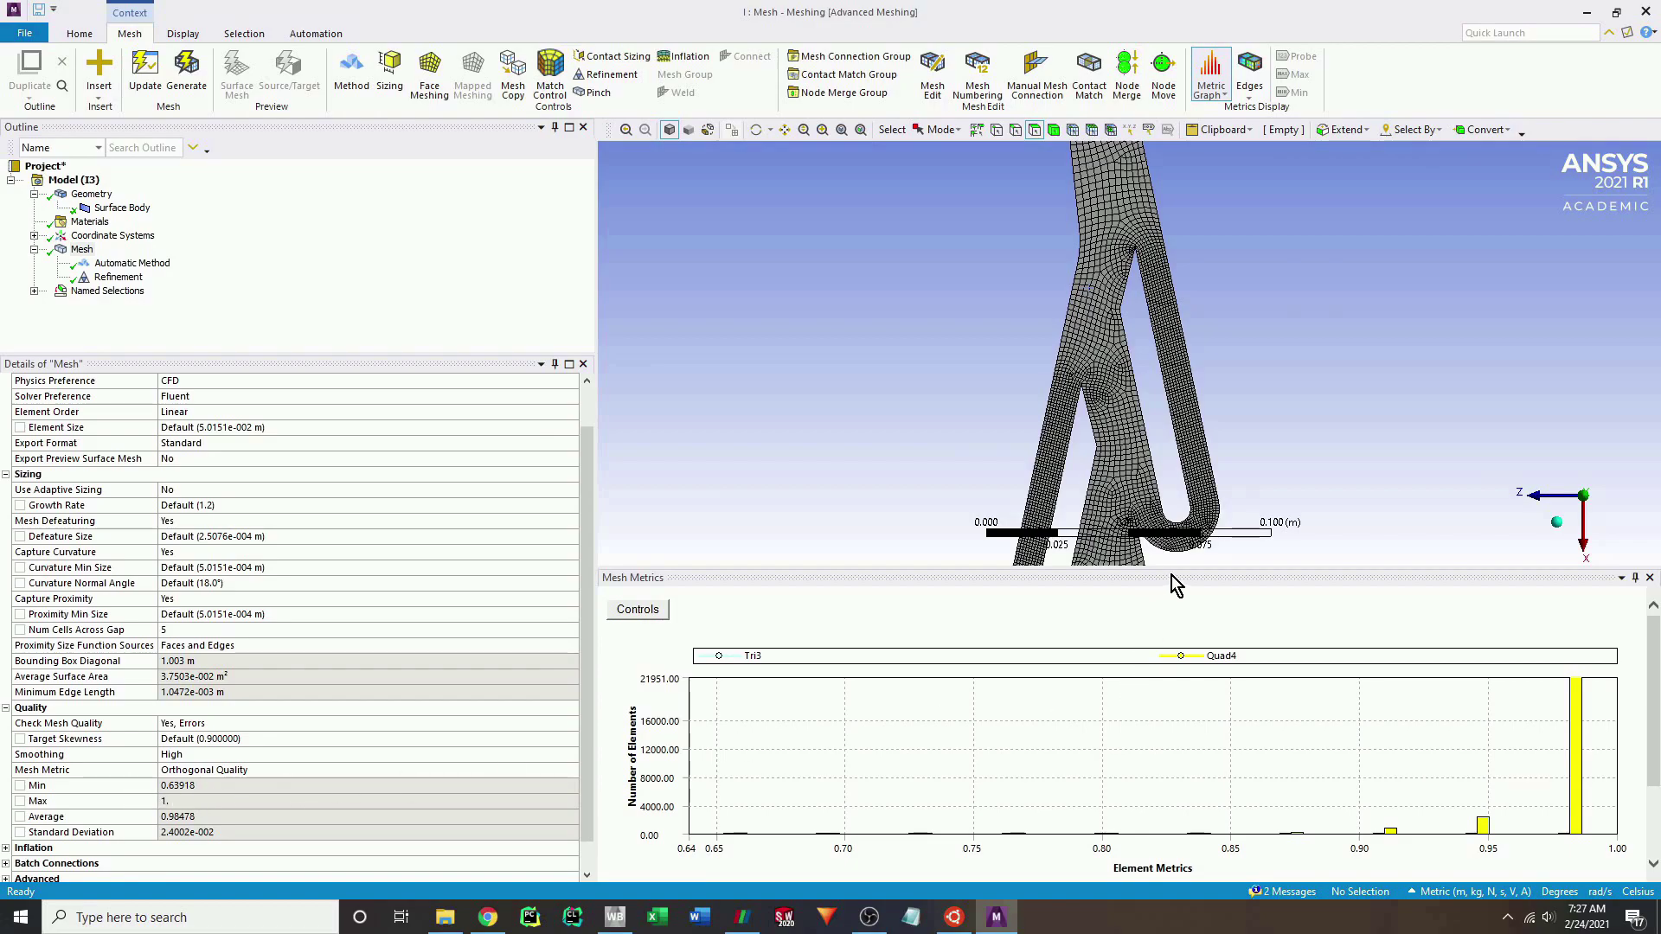
Reduce Num Cells Across Gap to 3 and regenerate the mesh, then browse the export options.
{"action": "left_click_drag", "start_coordinate": [1178, 573], "coordinate": [1178, 680]}
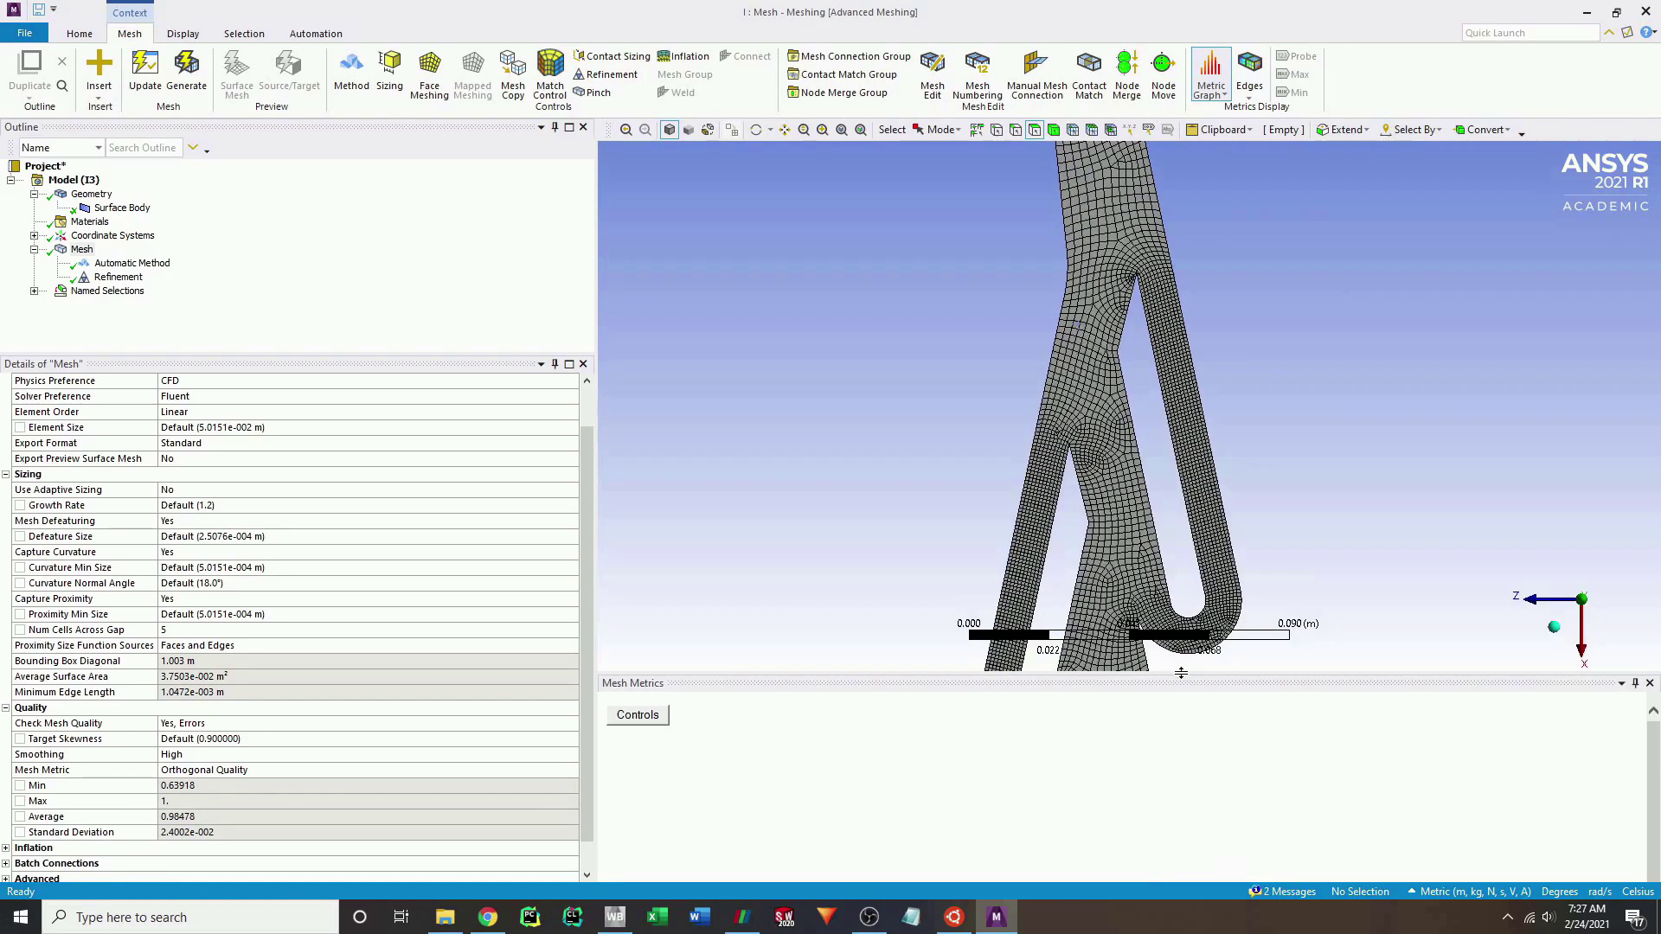
{"action": "left_click", "coordinate": [170, 632]}
{"action": "type", "text": "3"}
{"action": "key", "text": "Return"}
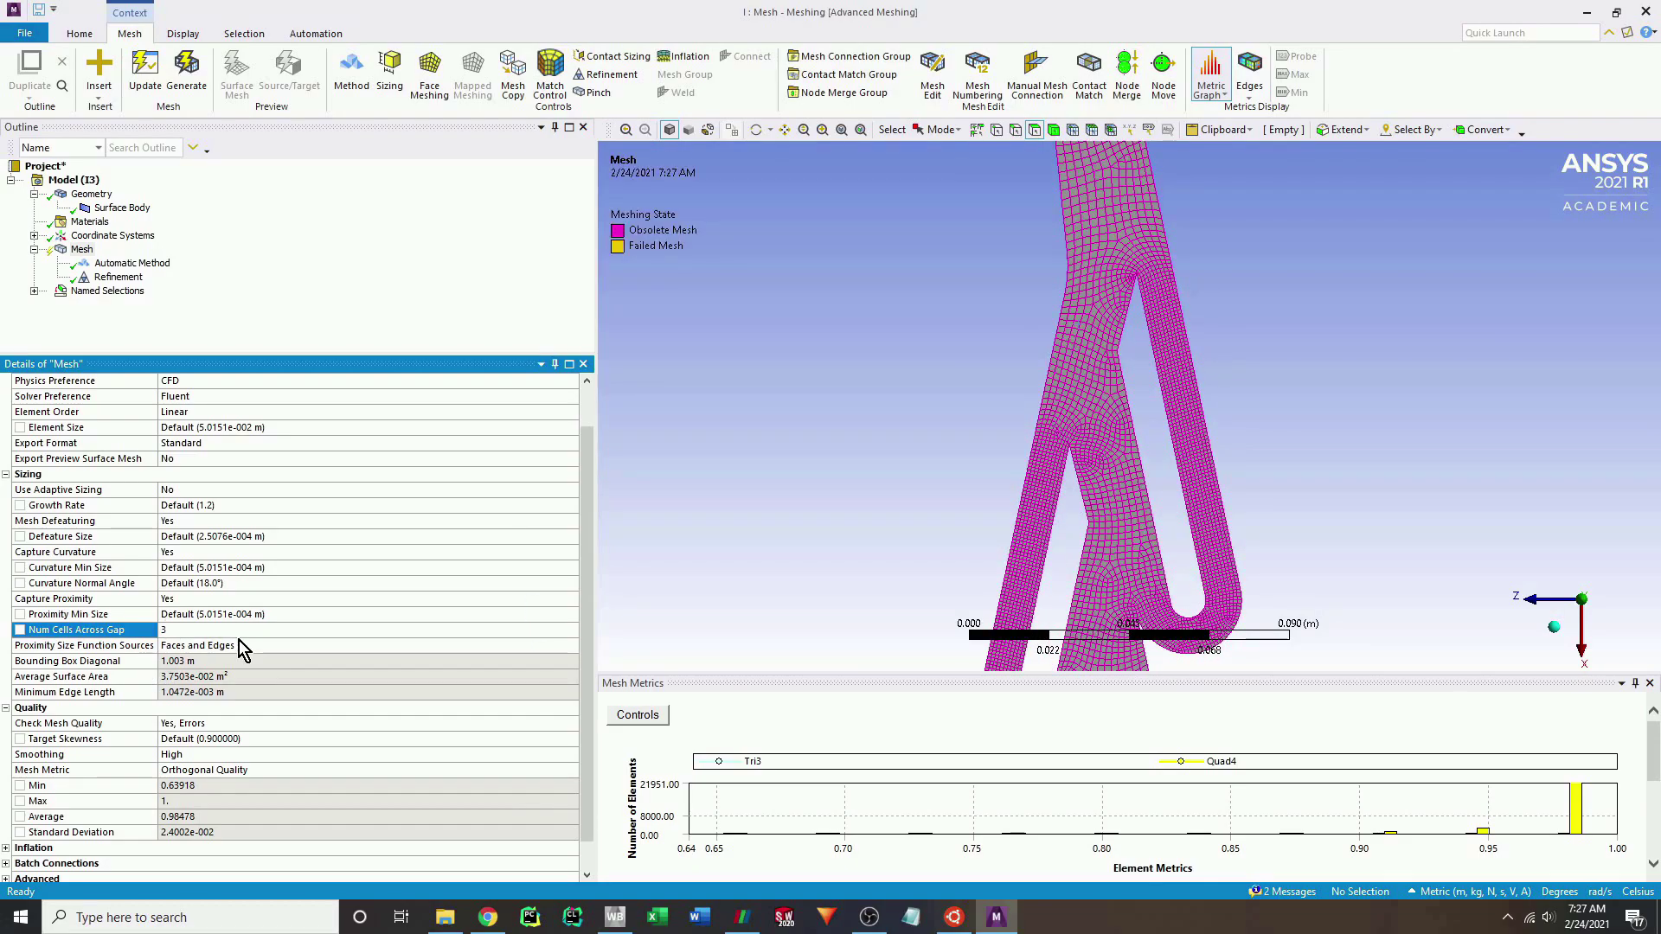
{"action": "left_click", "coordinate": [188, 78]}
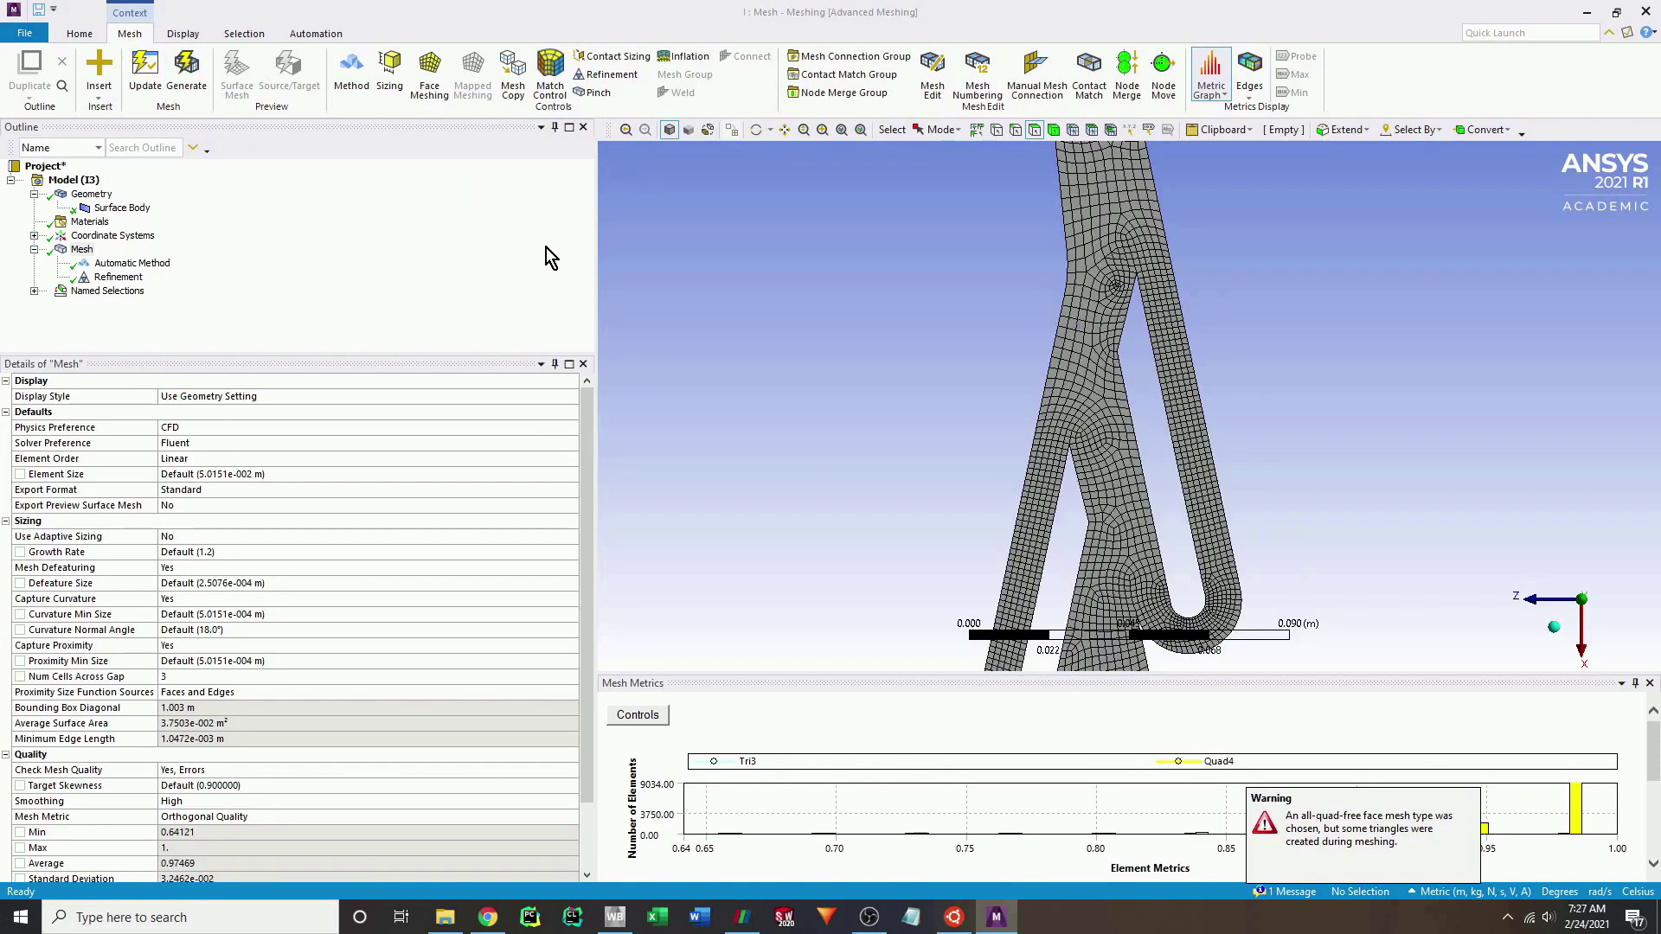
{"action": "left_click", "coordinate": [24, 33]}
{"action": "left_click", "coordinate": [43, 393]}
Enable ASCII output in the Meshing export options.
{"action": "left_click", "coordinate": [28, 36]}
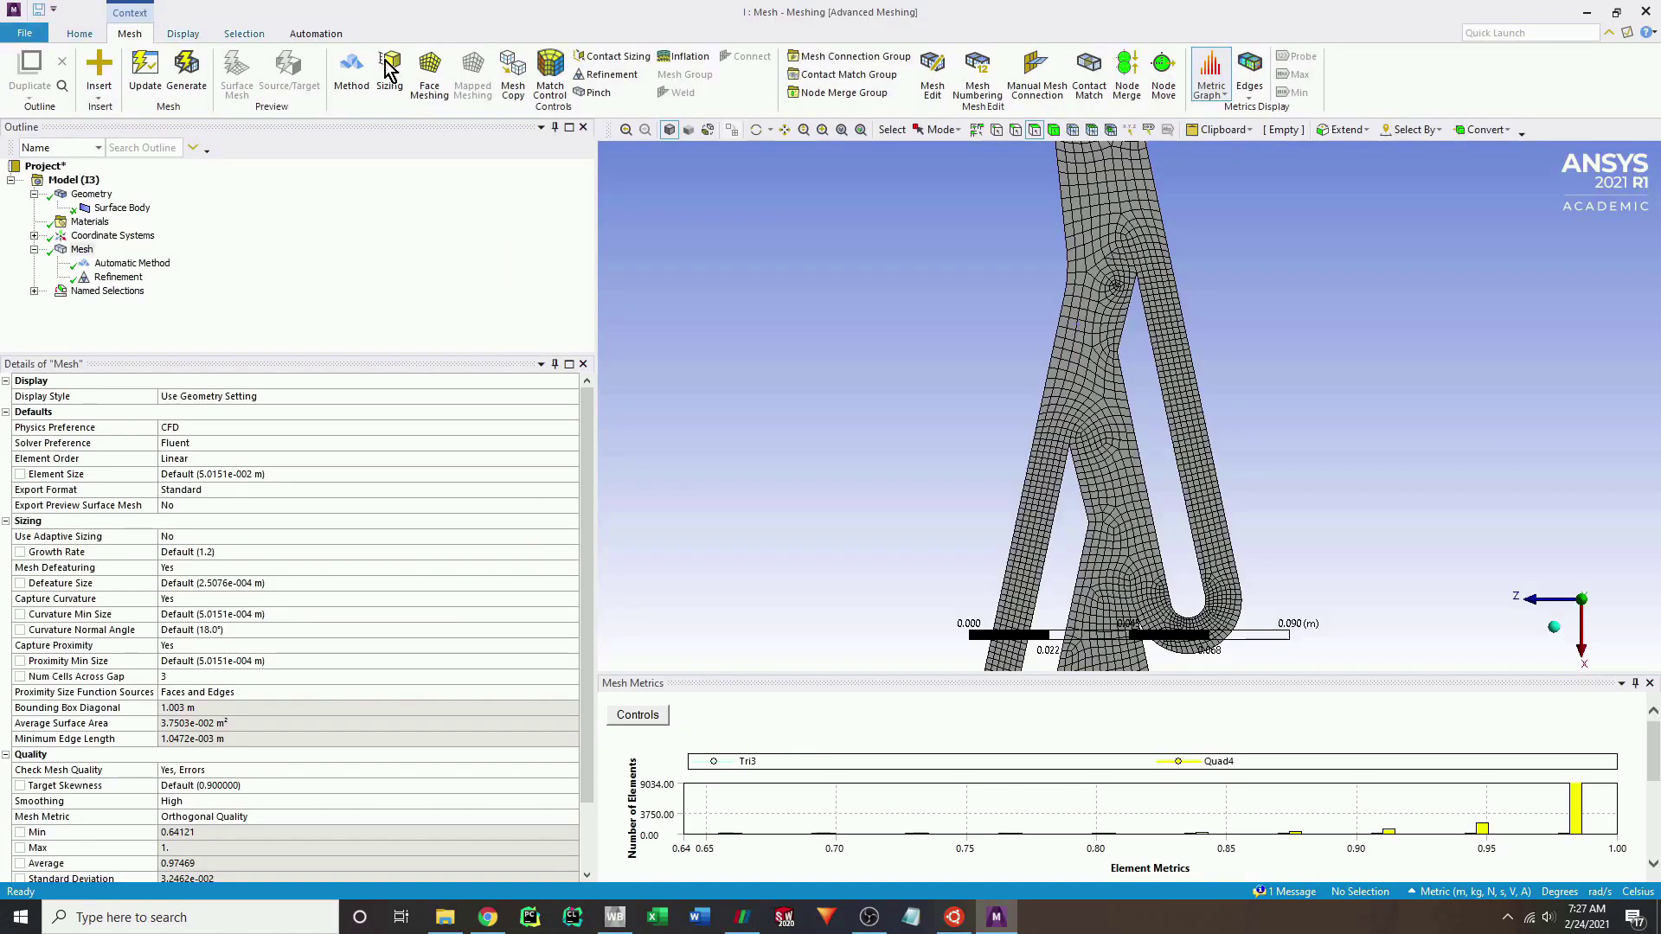
{"action": "left_click", "coordinate": [1627, 38]}
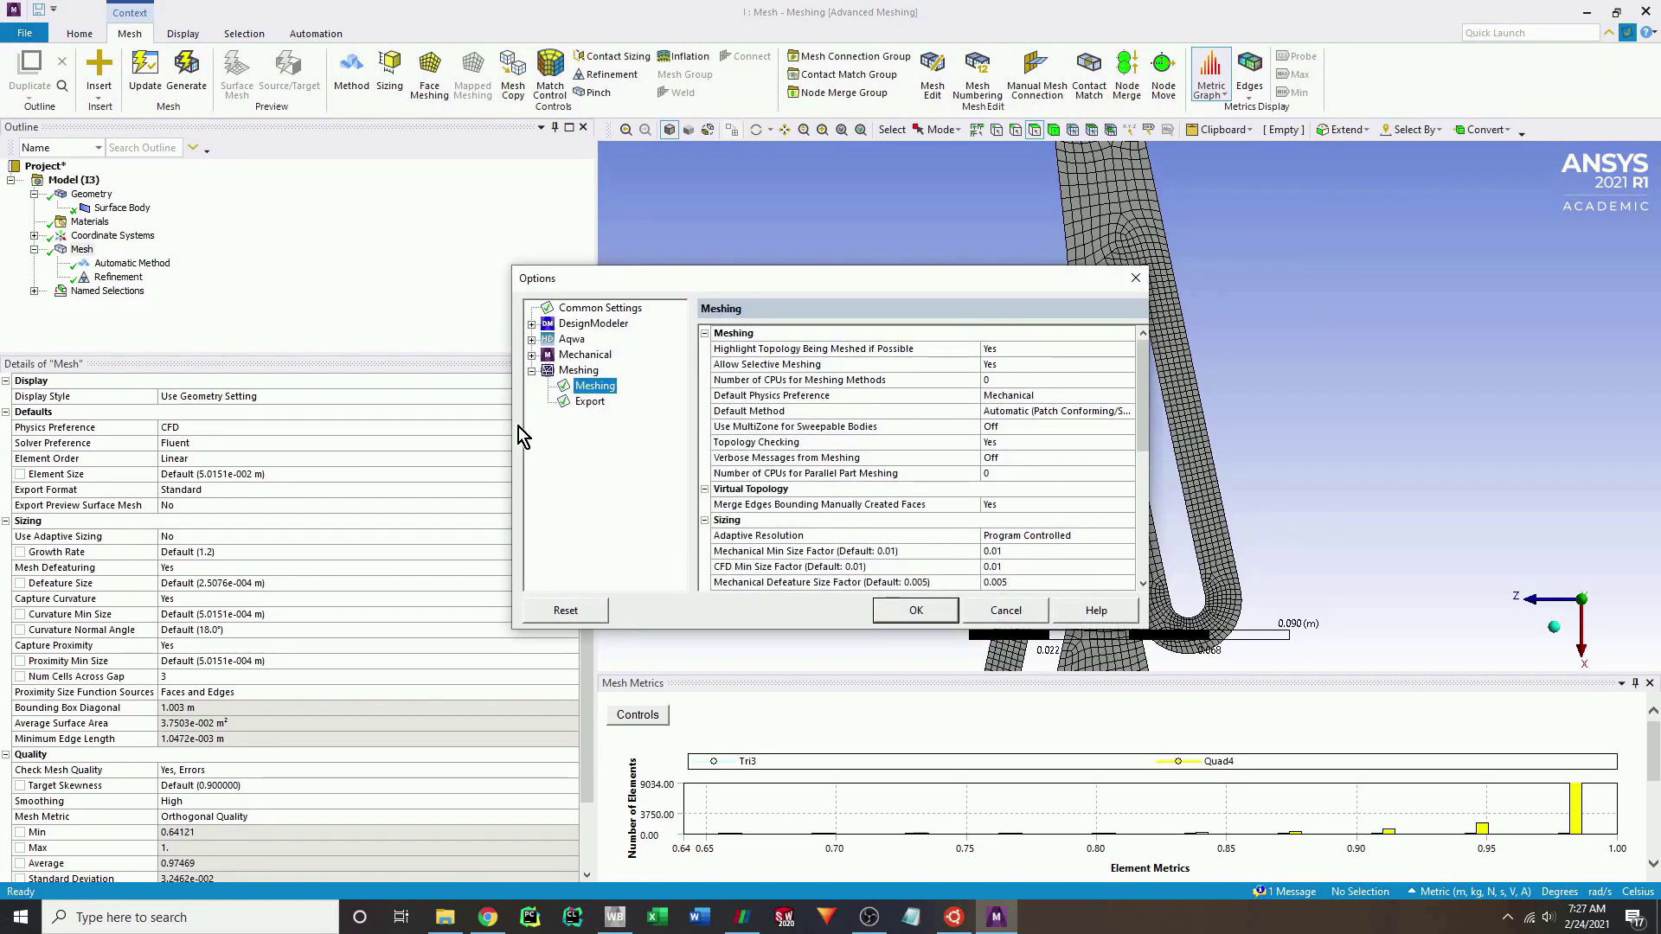
{"action": "left_click", "coordinate": [591, 402]}
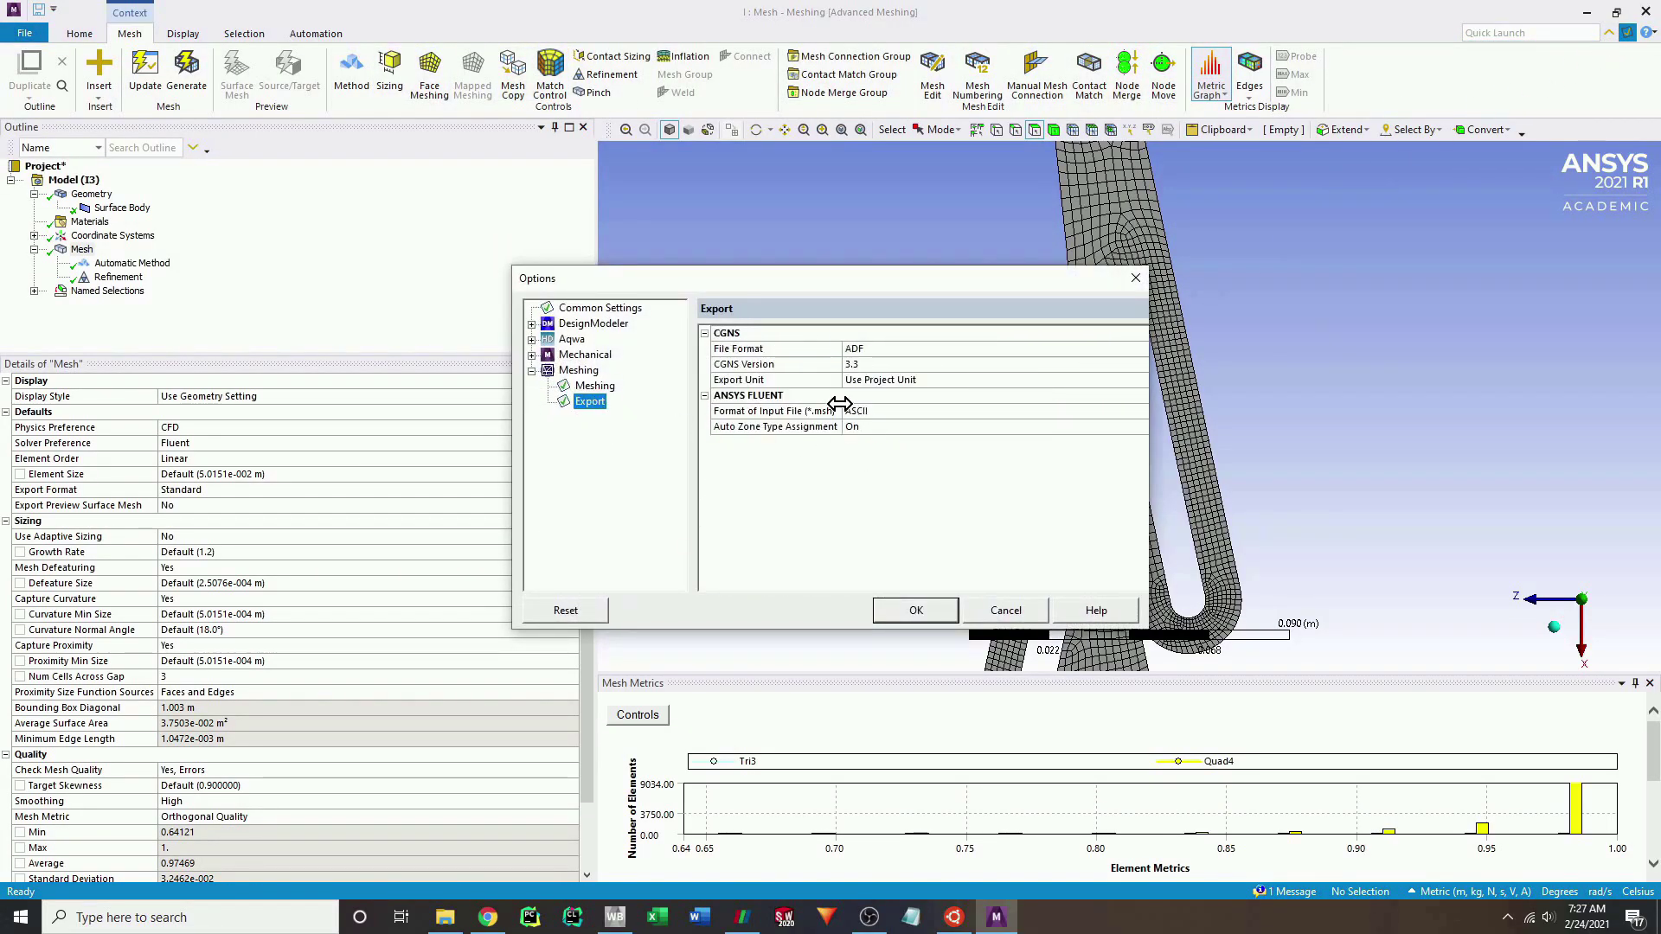
{"action": "left_click", "coordinate": [943, 615]}
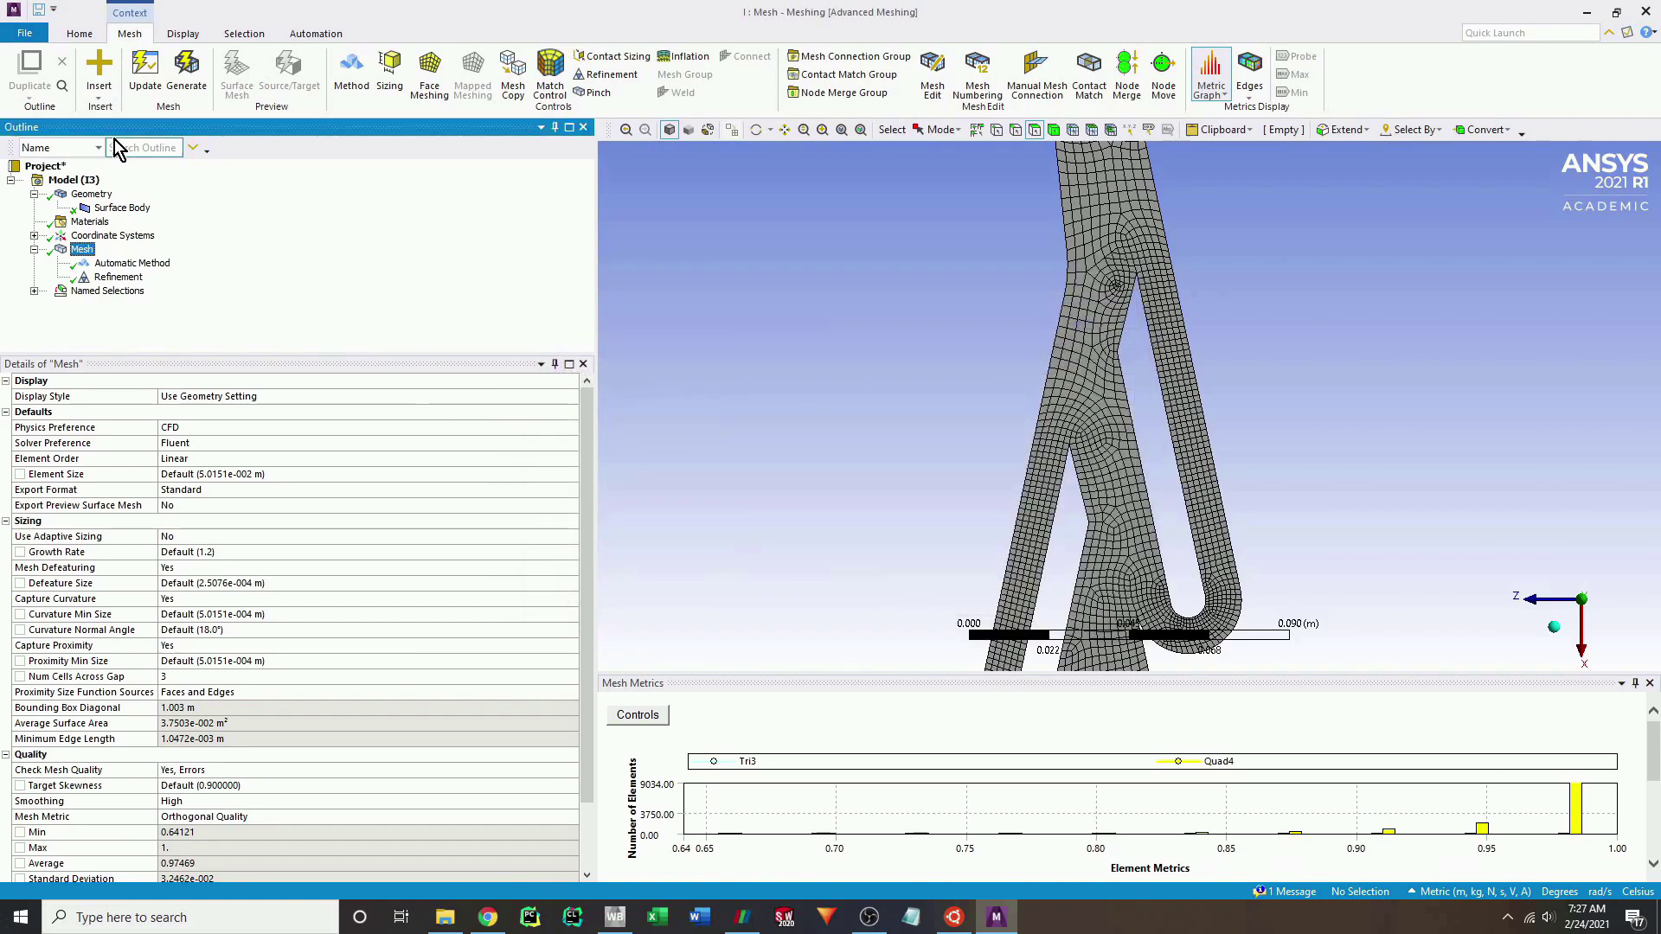
Export the mesh as a FLUENT Input File.
{"action": "left_click", "coordinate": [29, 33]}
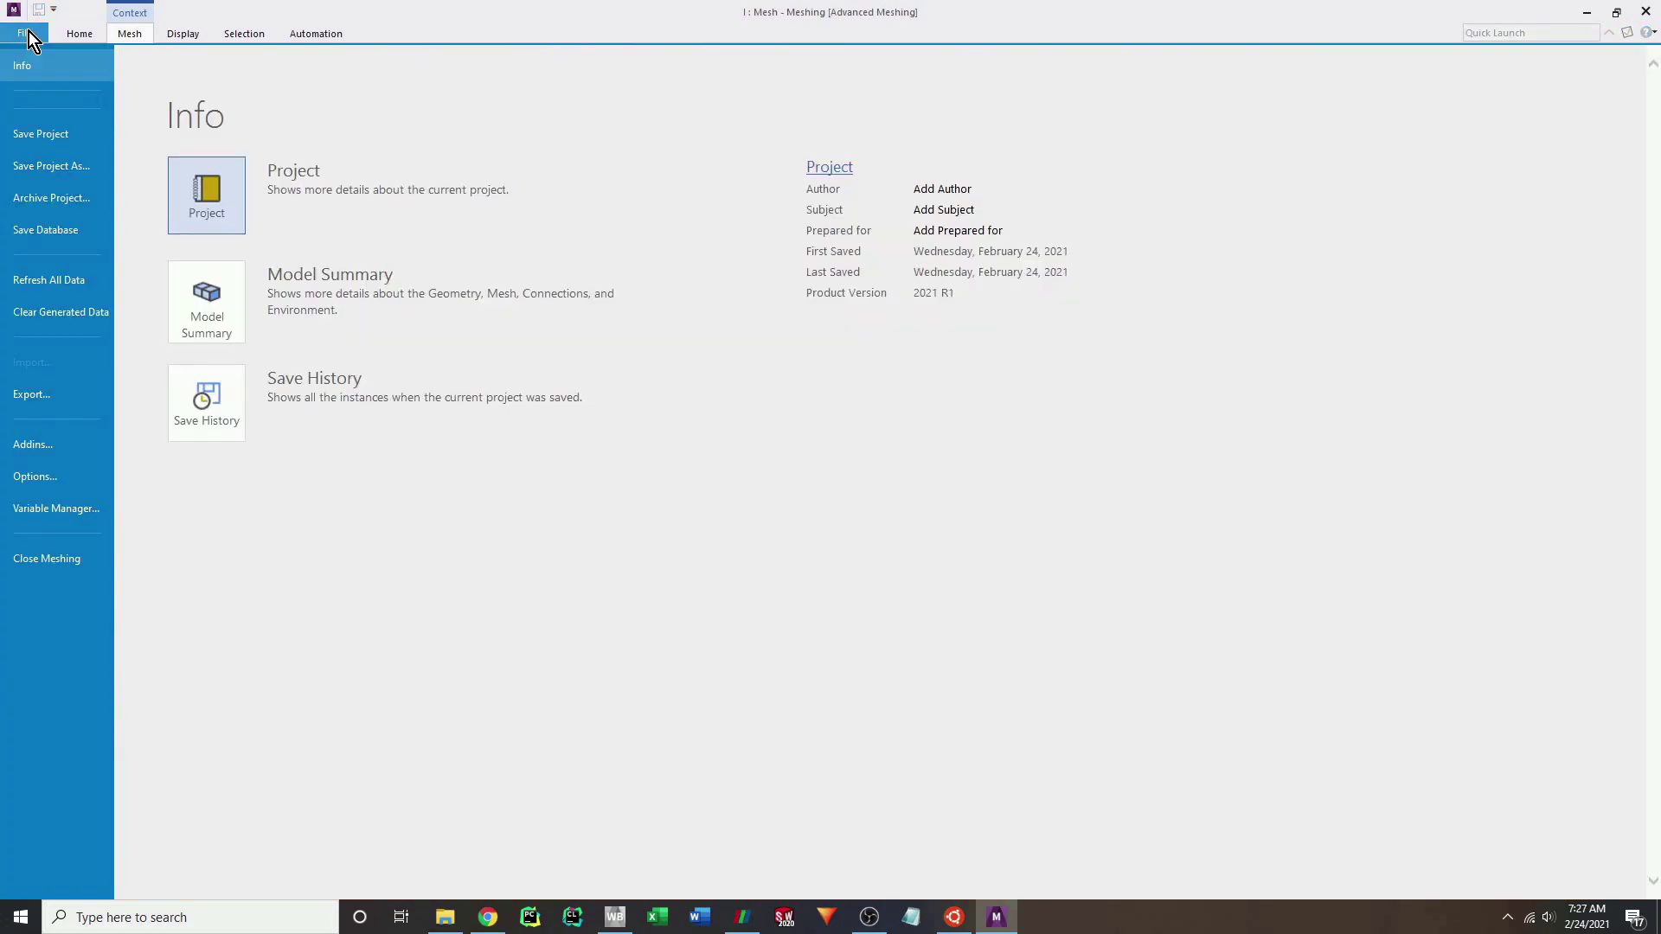
{"action": "left_click", "coordinate": [72, 397]}
{"action": "left_click", "coordinate": [268, 281]}
{"action": "left_click", "coordinate": [571, 332]}
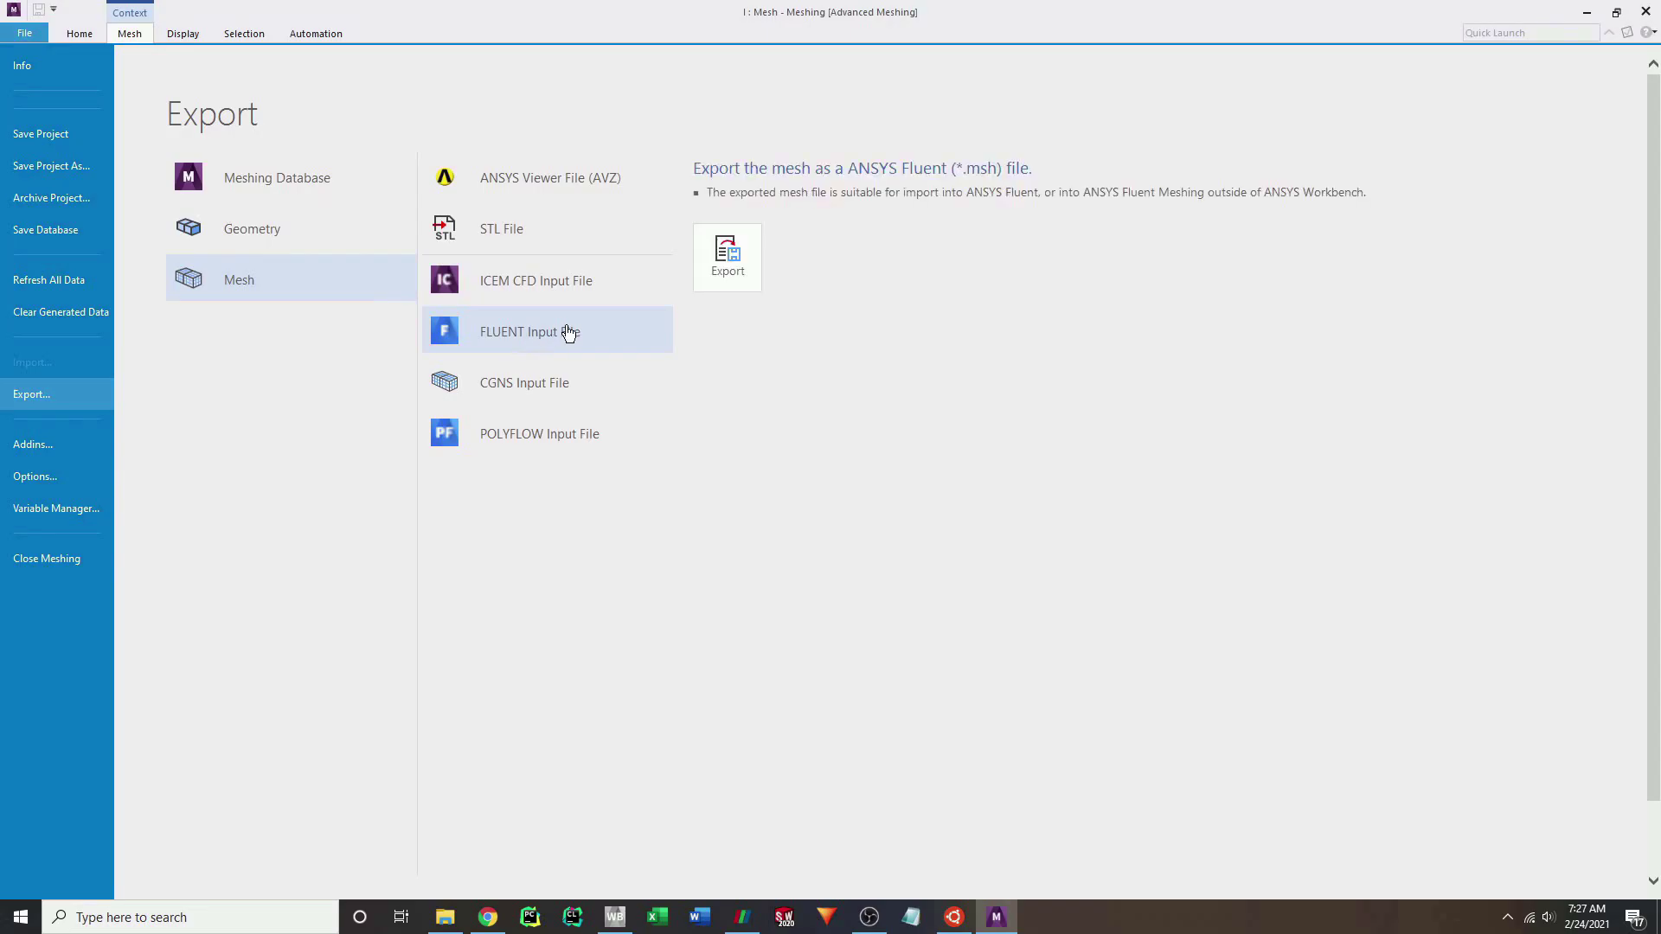
{"action": "left_click", "coordinate": [728, 284]}
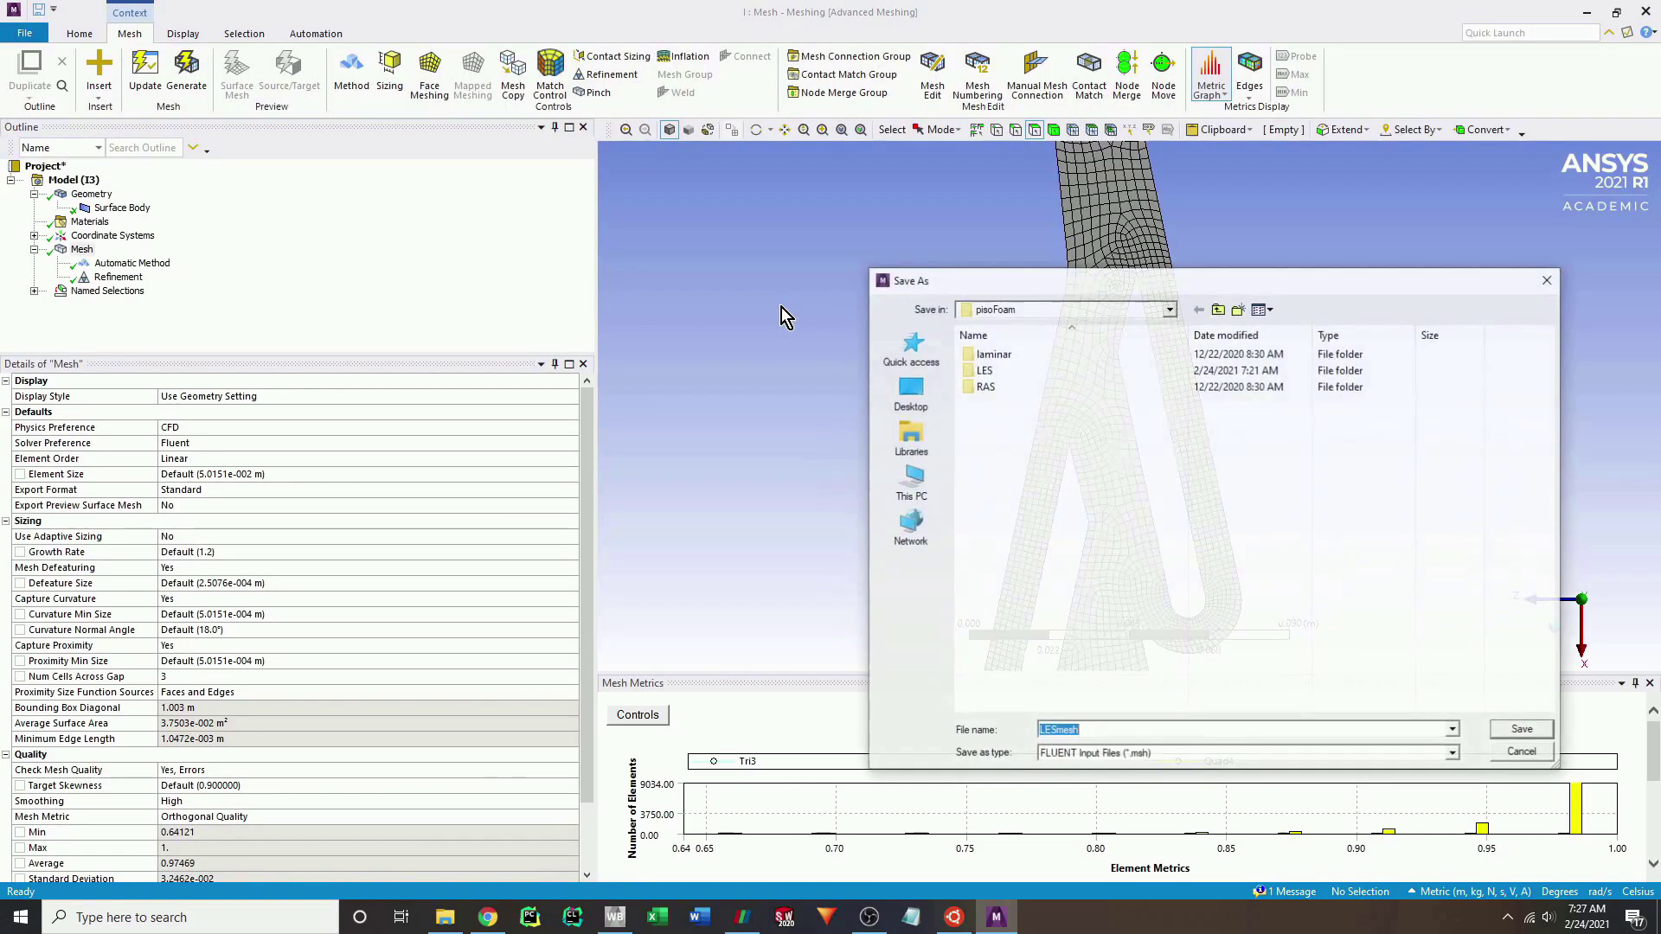
Create a tesla_valve_video folder inside LES and save the file there as mesh.
{"action": "double_click", "coordinate": [1004, 371]}
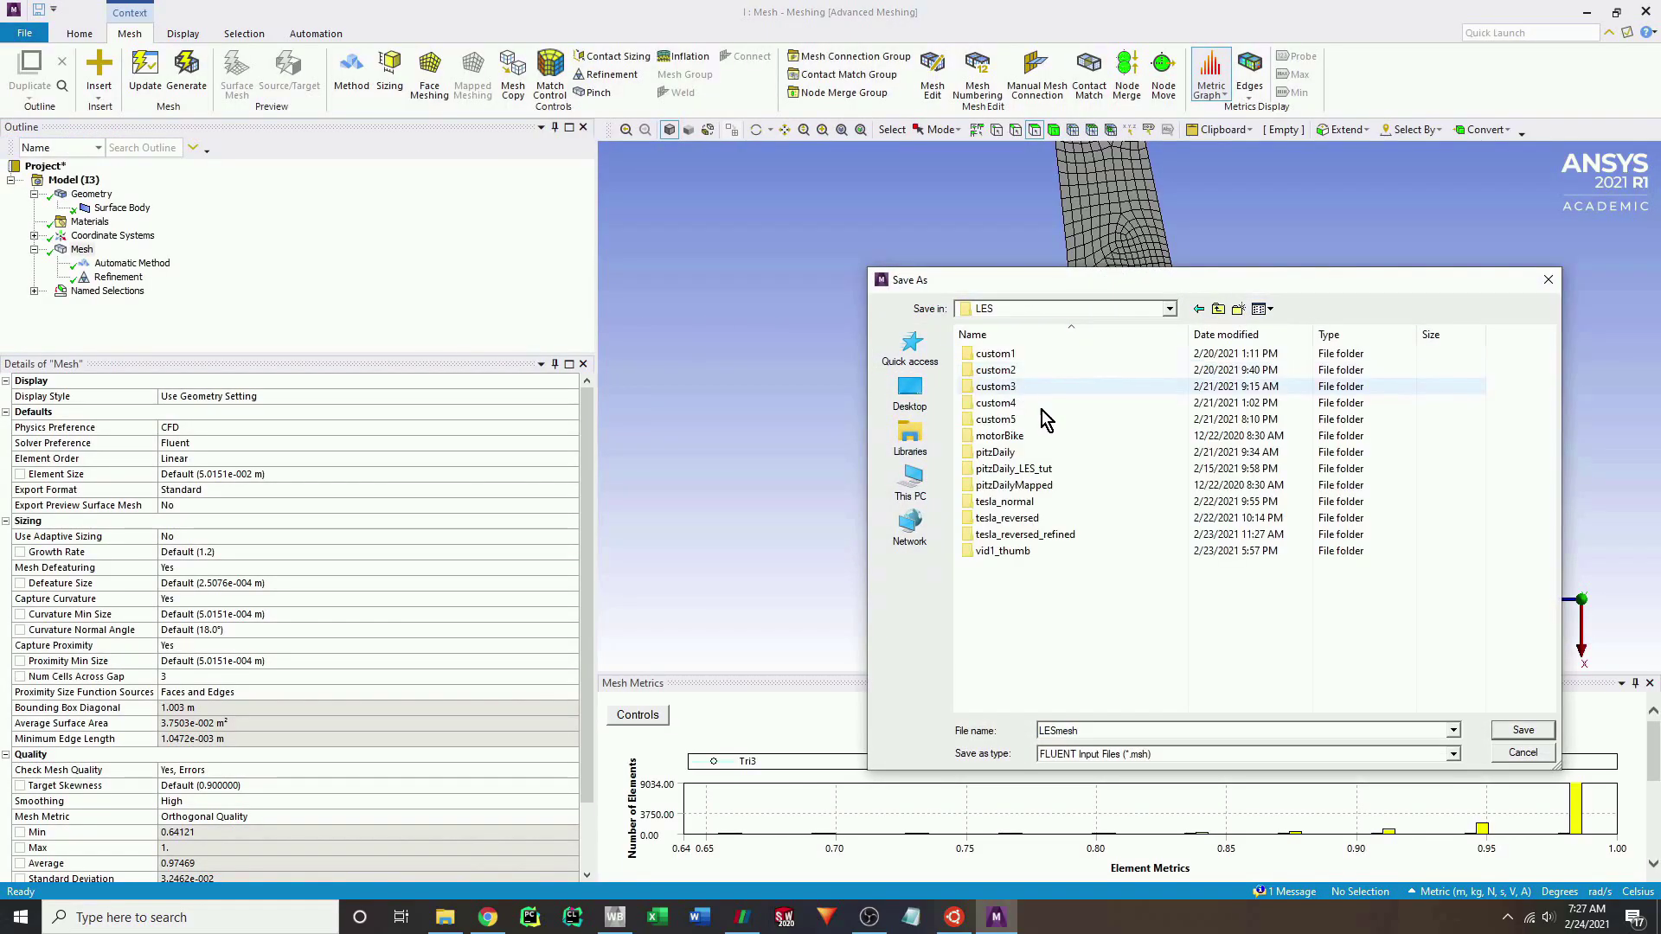
{"action": "right_click", "coordinate": [1026, 595]}
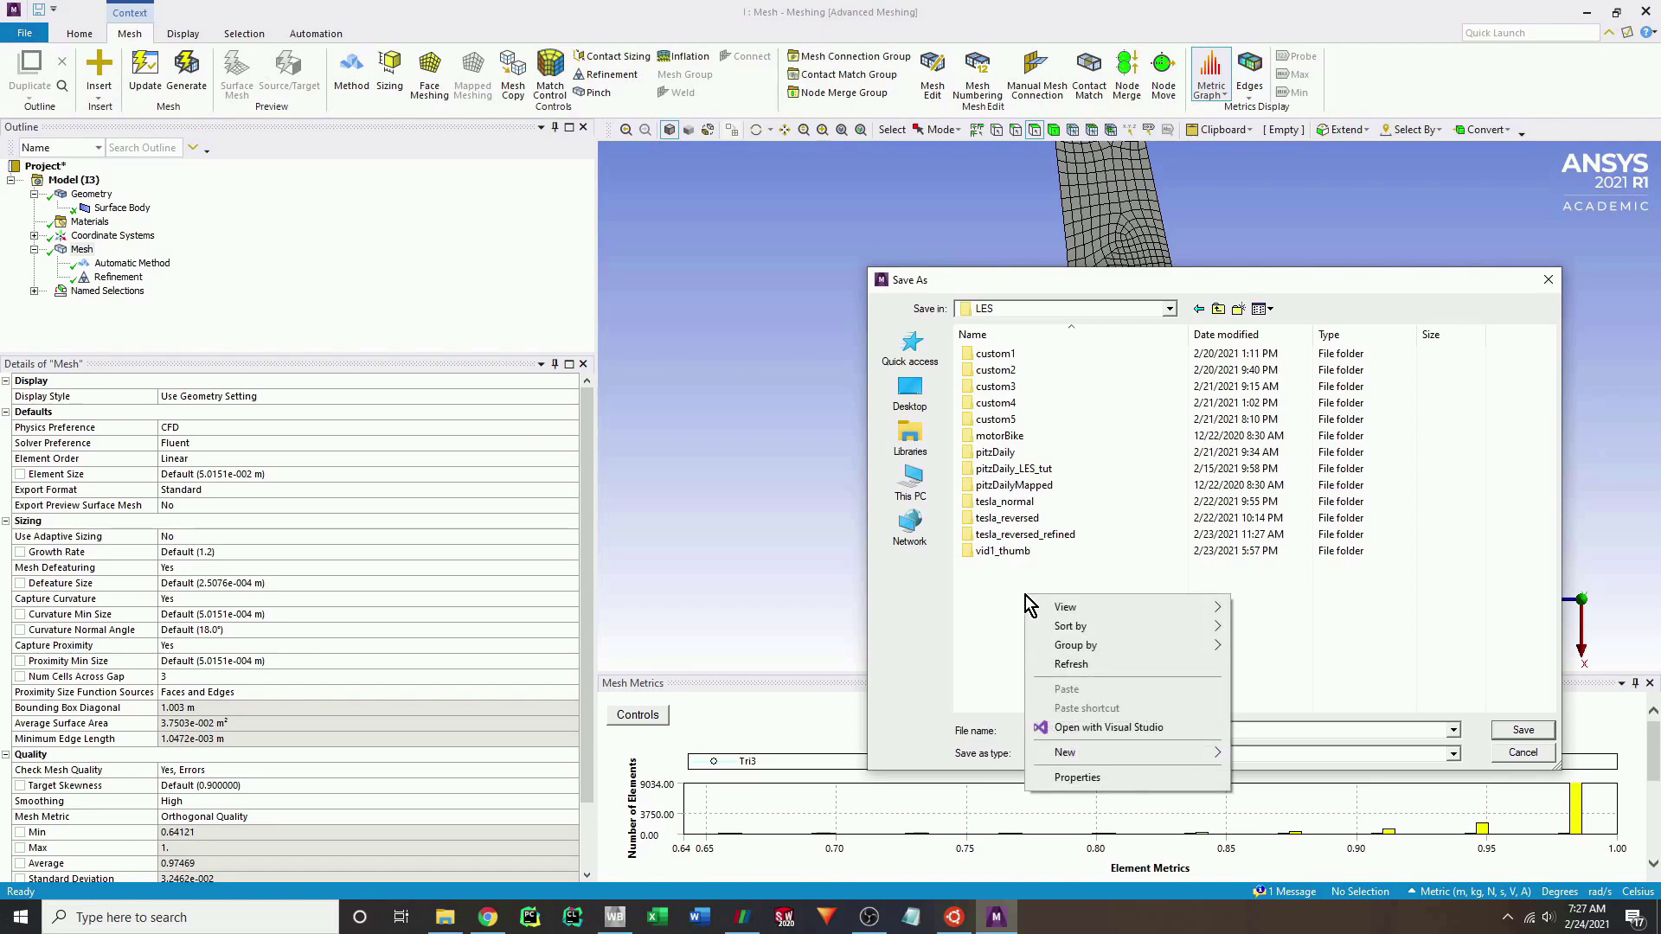
{"action": "mouse_move", "coordinate": [1097, 751]}
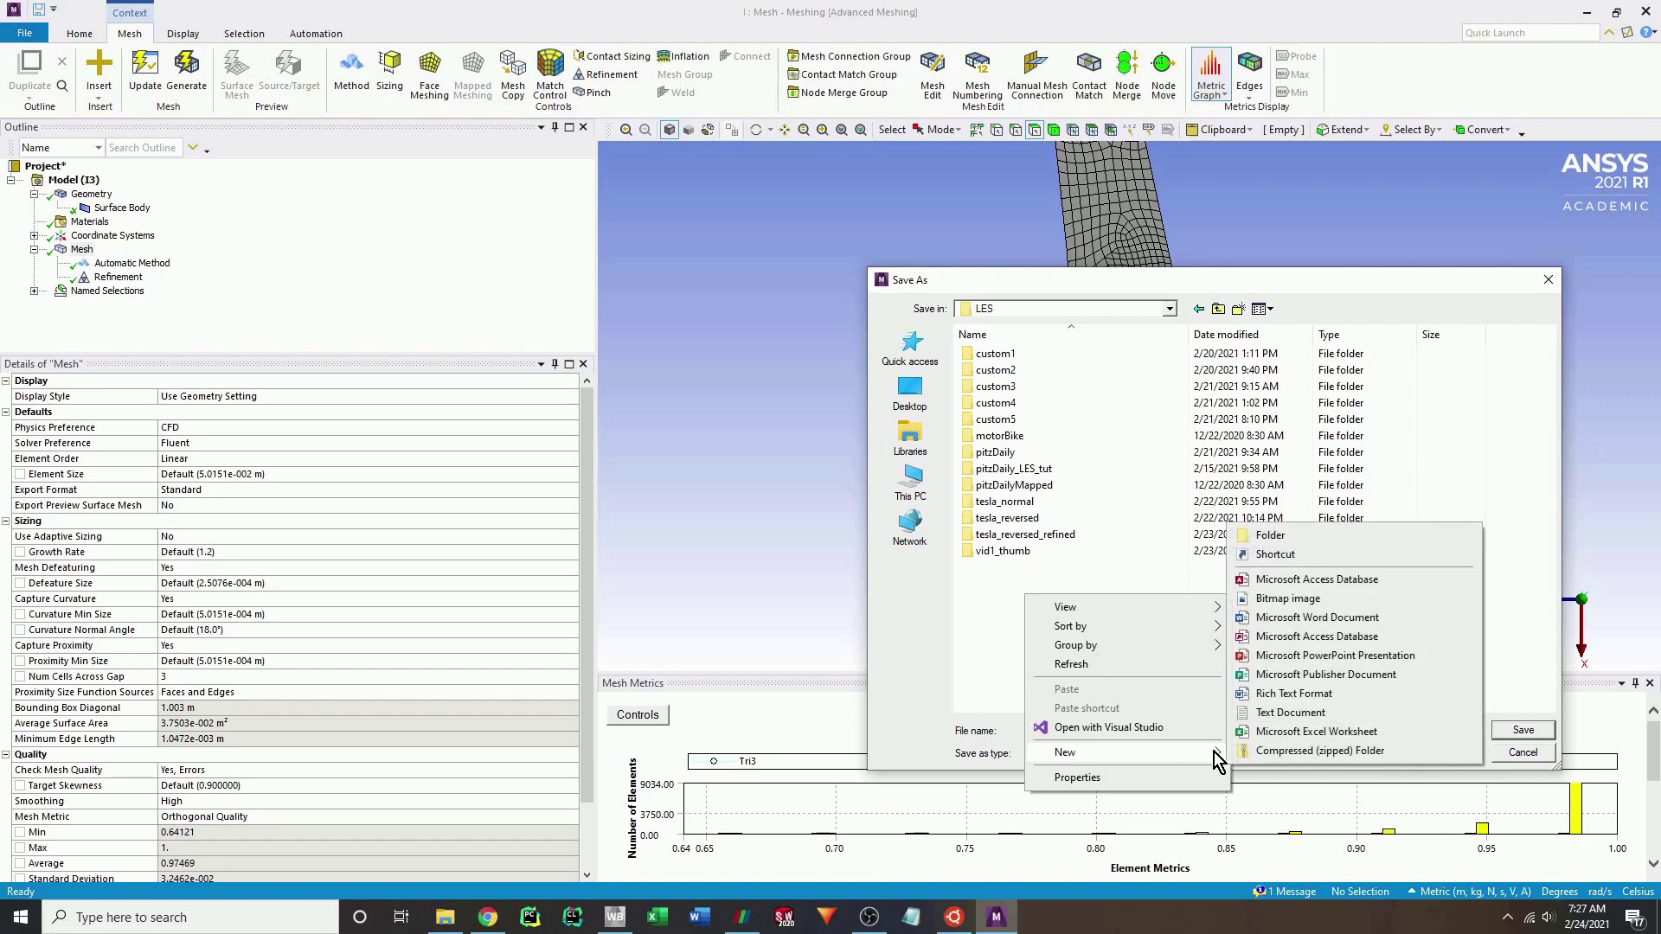
{"action": "left_click", "coordinate": [1272, 536]}
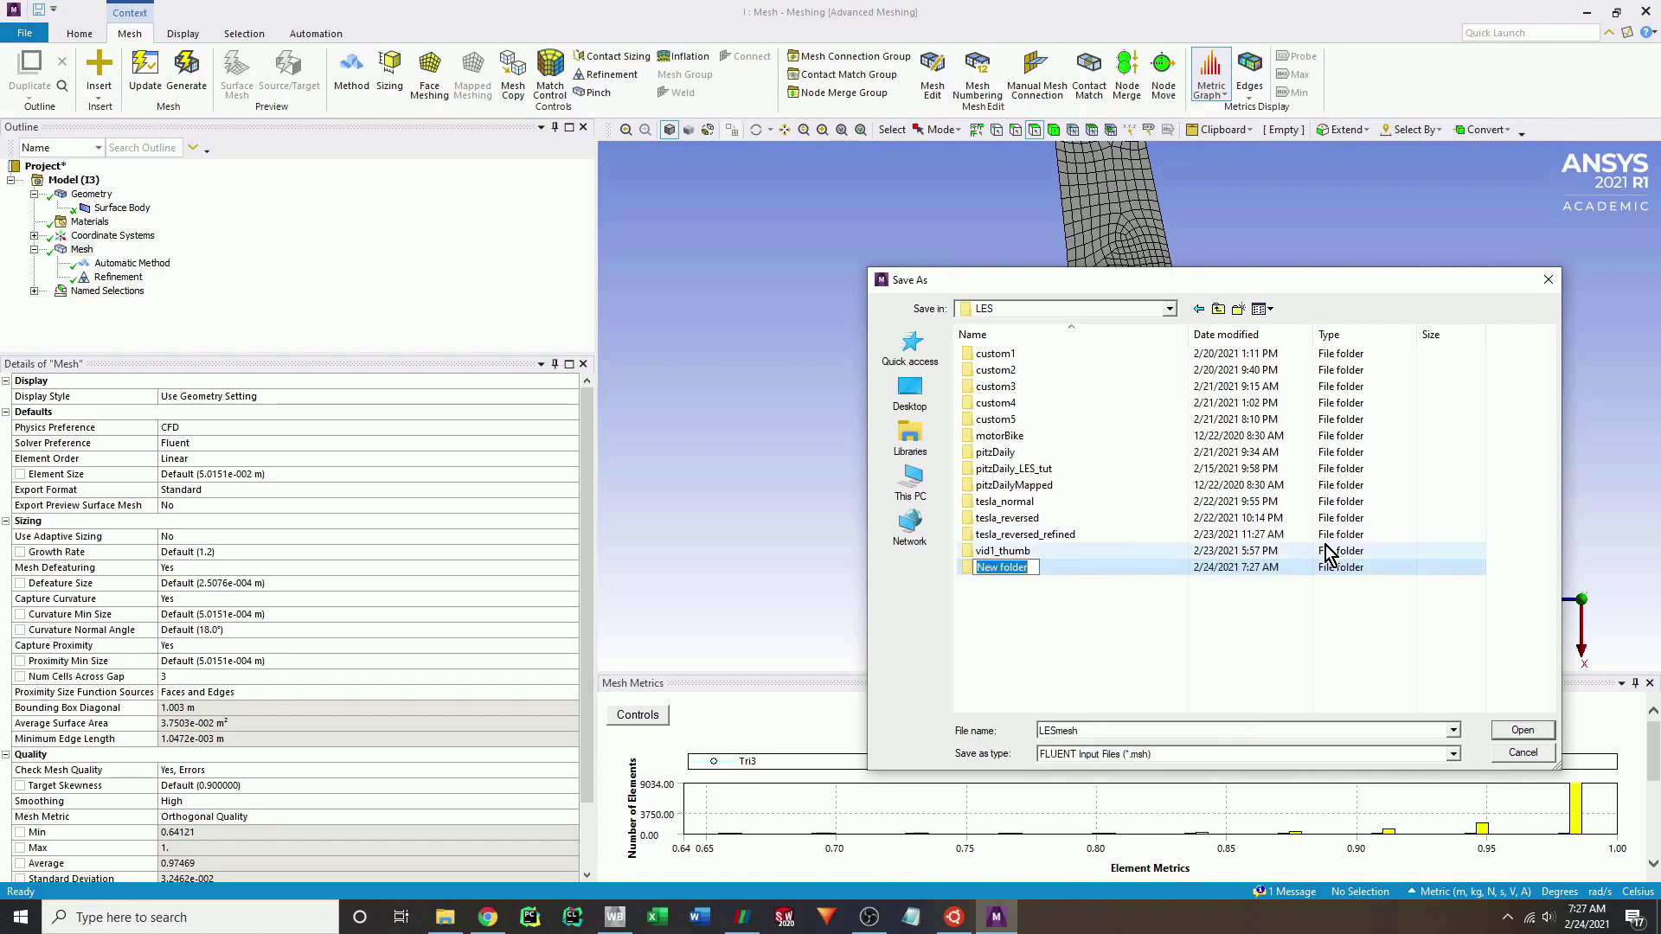
{"action": "type", "text": "tesla_valve_video"}
{"action": "key", "text": "Return"}
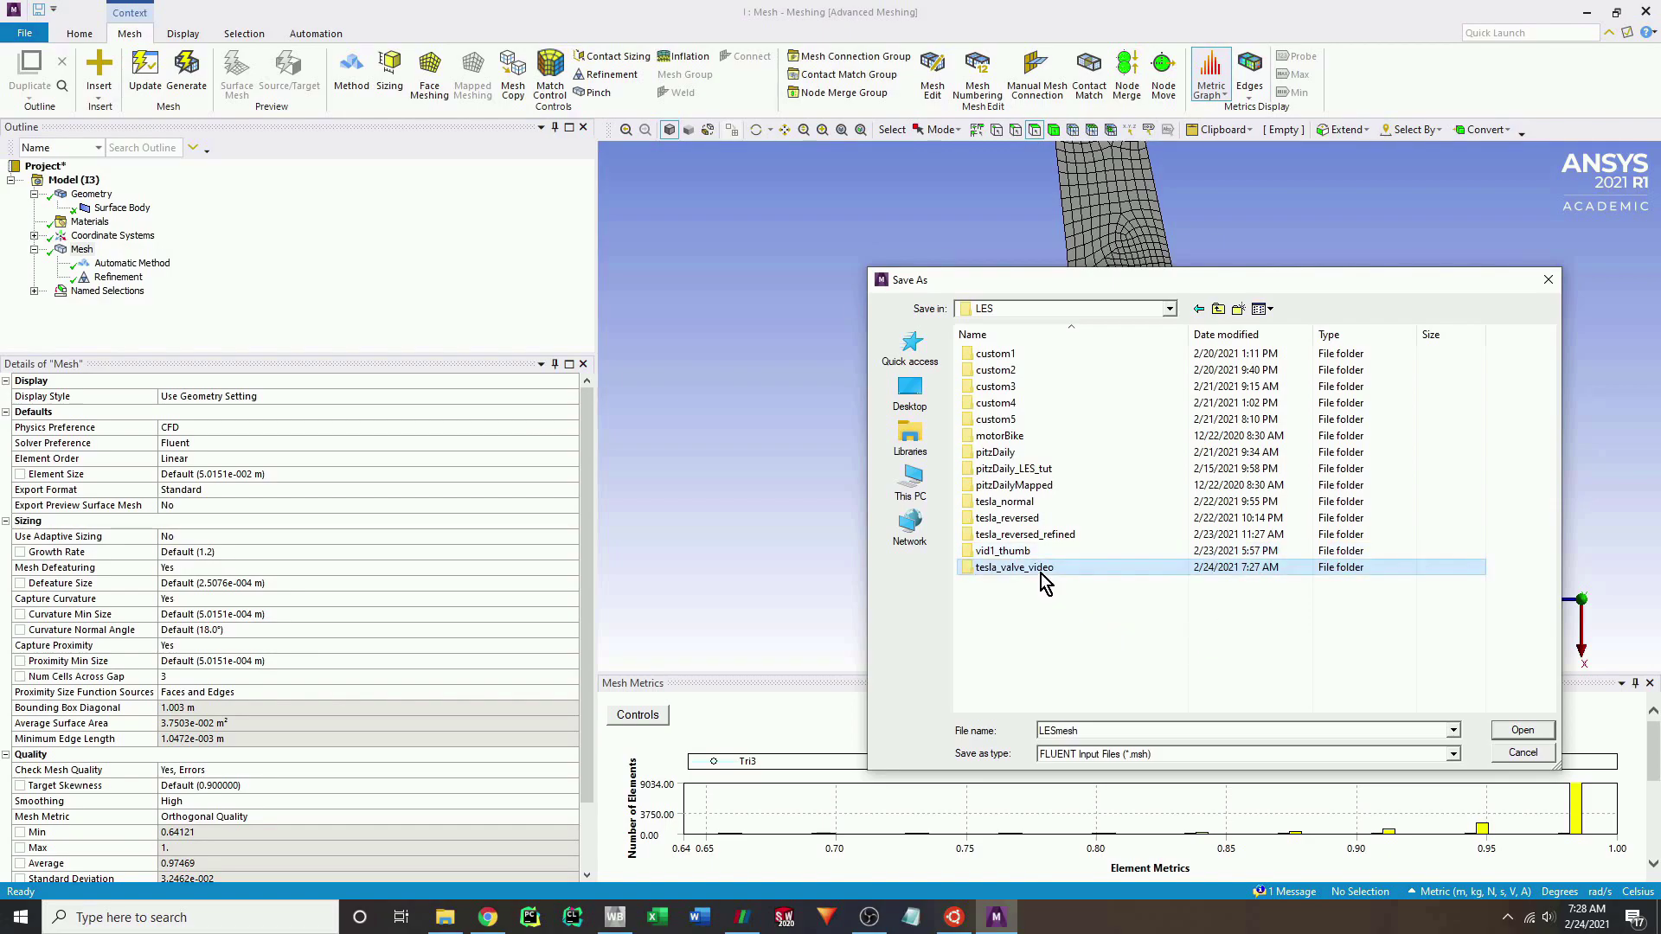
{"action": "double_click", "coordinate": [1045, 569]}
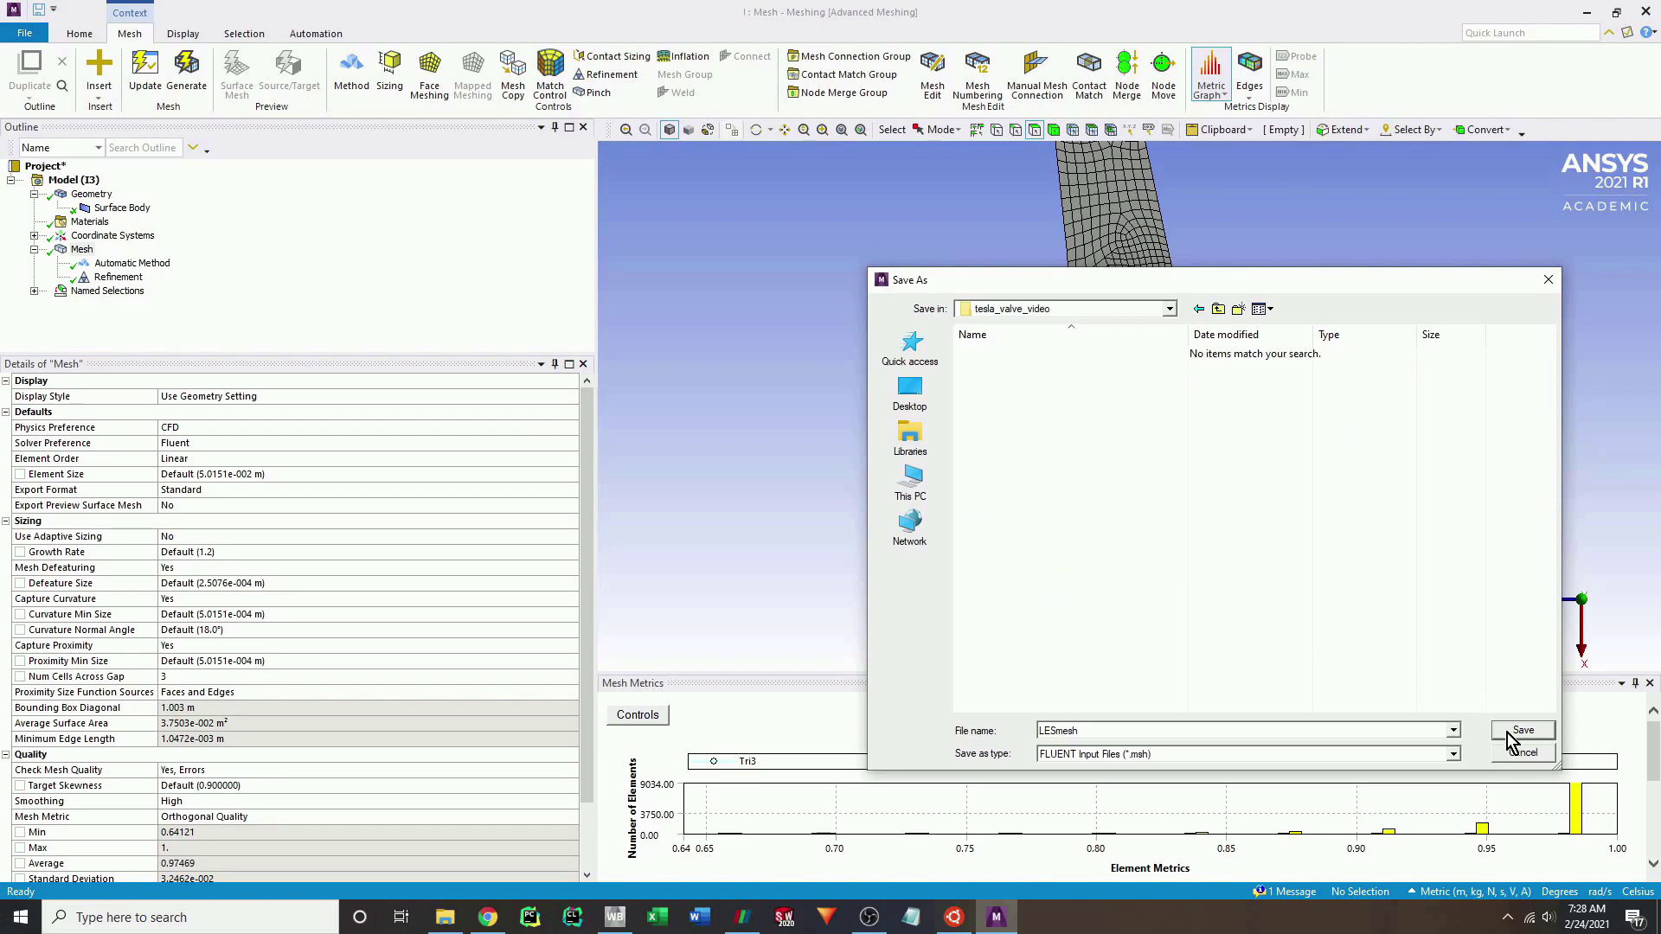
{"action": "double_click", "coordinate": [1274, 724]}
{"action": "type", "text": "mesh"}
{"action": "left_click", "coordinate": [1523, 732]}
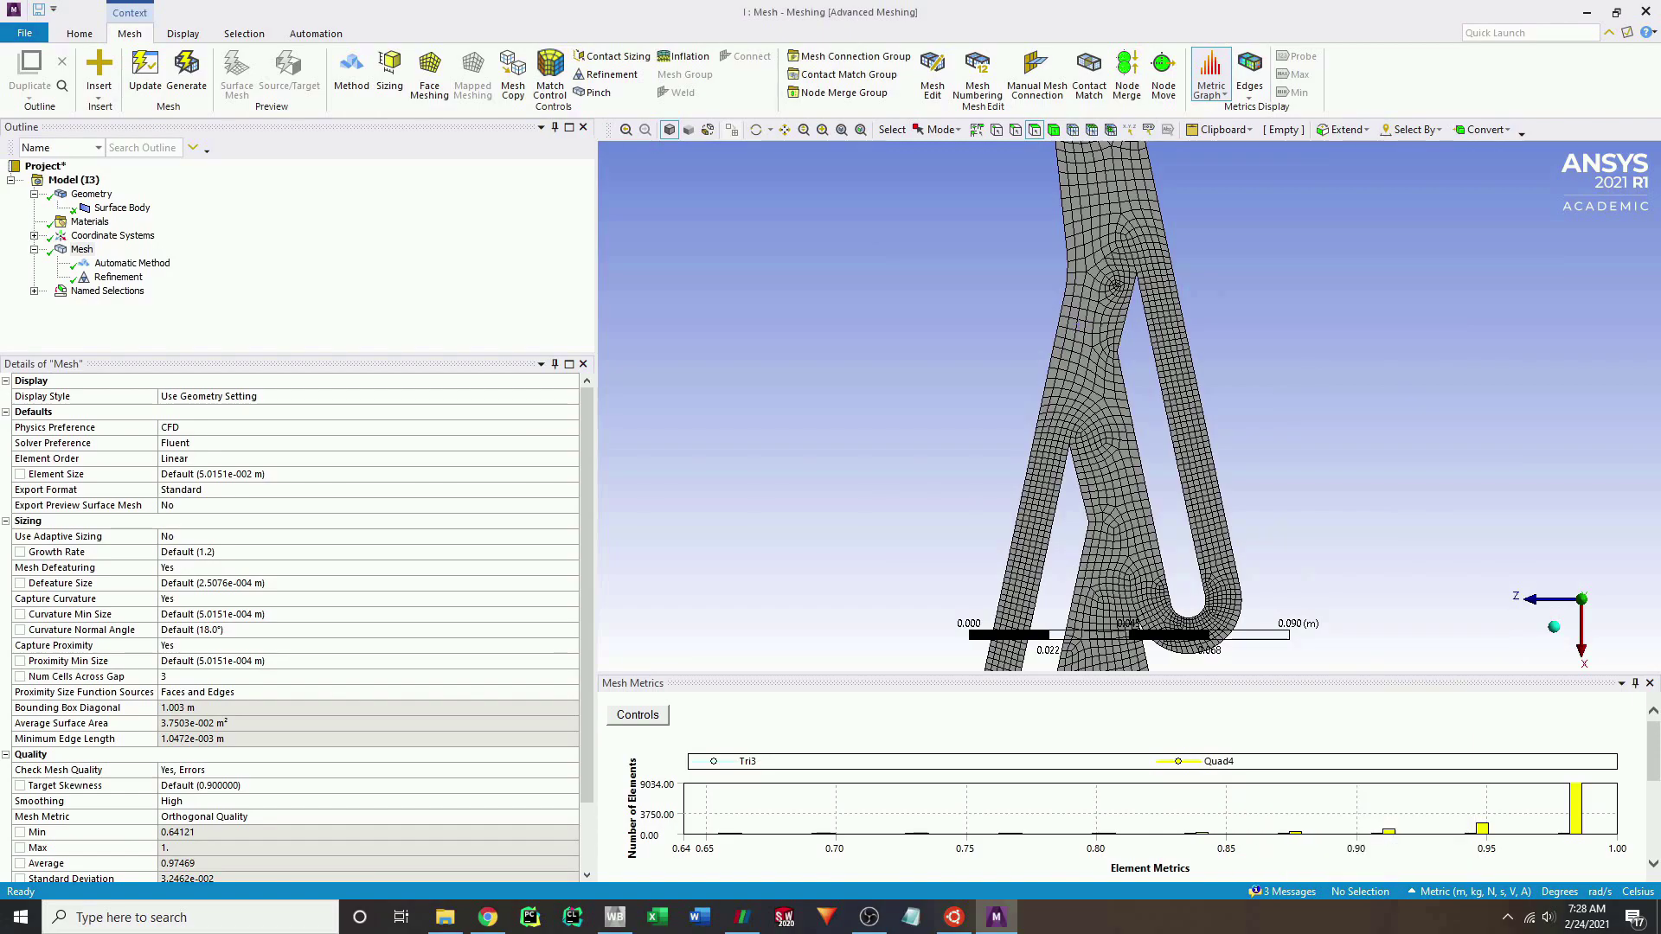
cd into OpenFOAM-v2012/tutorials/incompressible/pisoFoam/LES/tesla_valve_video in the Ubuntu terminal.
{"action": "left_click", "coordinate": [954, 917]}
{"action": "left_click_drag", "start_coordinate": [1624, 182], "coordinate": [883, 5]}
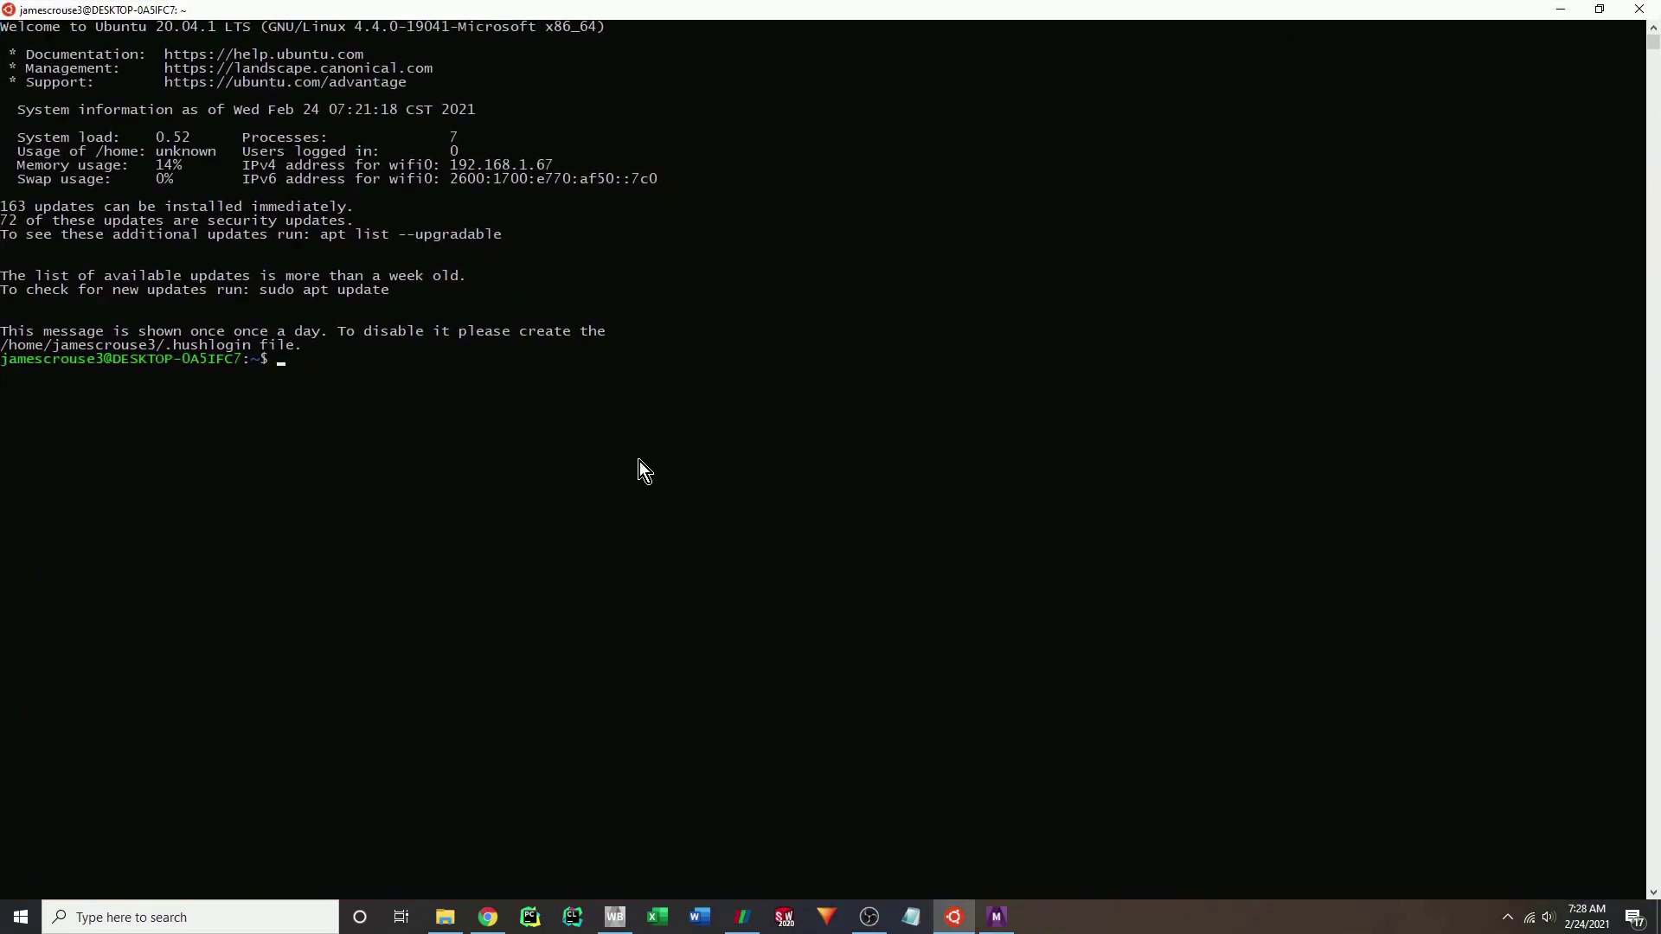
{"action": "type", "text": "cd Op"}
{"action": "key", "text": "Tab"}
{"action": "type", "text": "O"}
{"action": "key", "text": "Tab"}
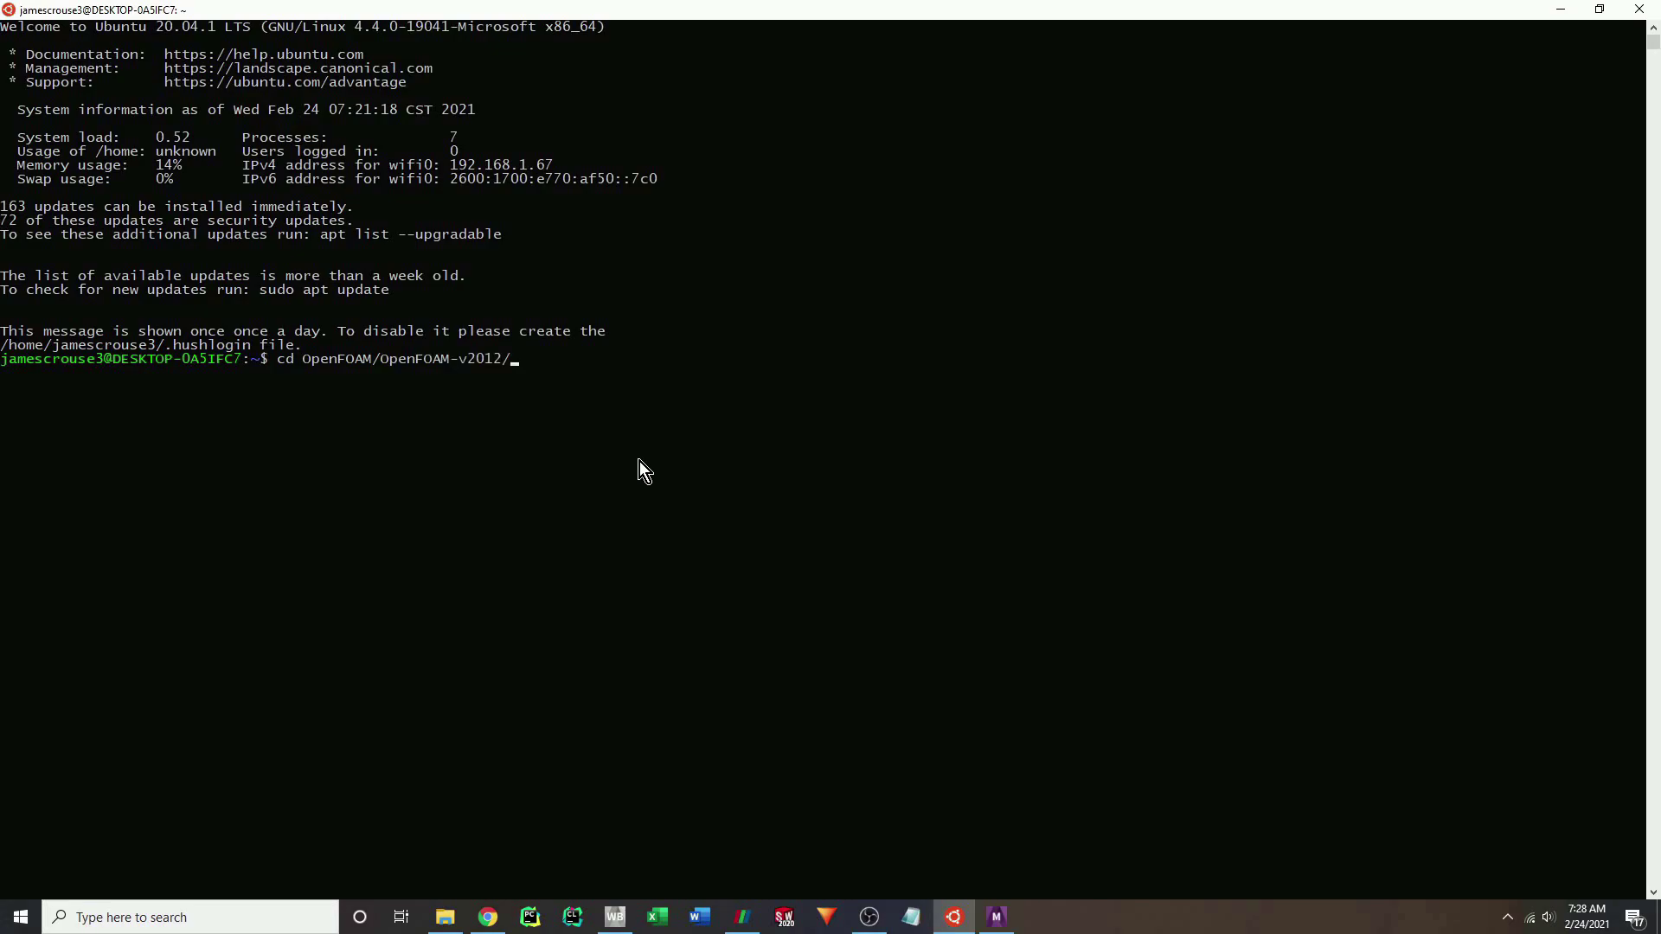
{"action": "type", "text": "tu"}
{"action": "key", "text": "Tab"}
{"action": "type", "text": "in"}
{"action": "key", "text": "Tab"}
{"action": "type", "text": "piso`"}
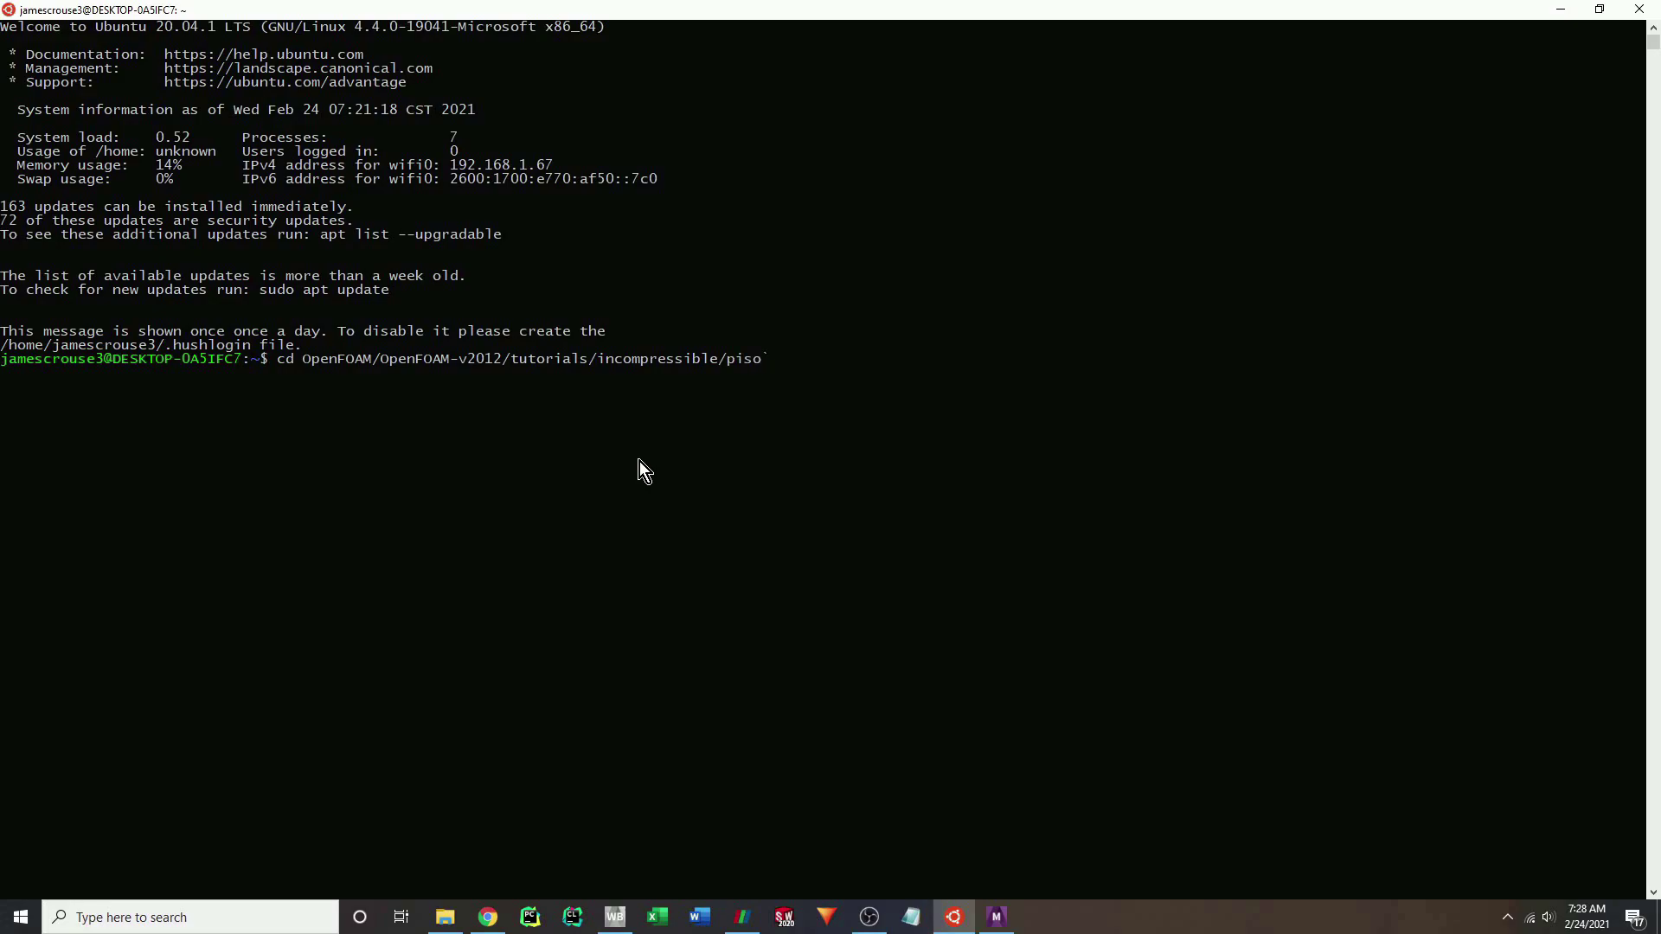
{"action": "key", "text": "BackSpace"}
{"action": "key", "text": "Tab"}
{"action": "type", "text": "L"}
{"action": "key", "text": "Tab"}
{"action": "type", "text": "tesla_va"}
{"action": "key", "text": "Tab"}
{"action": "key", "text": "Return"}
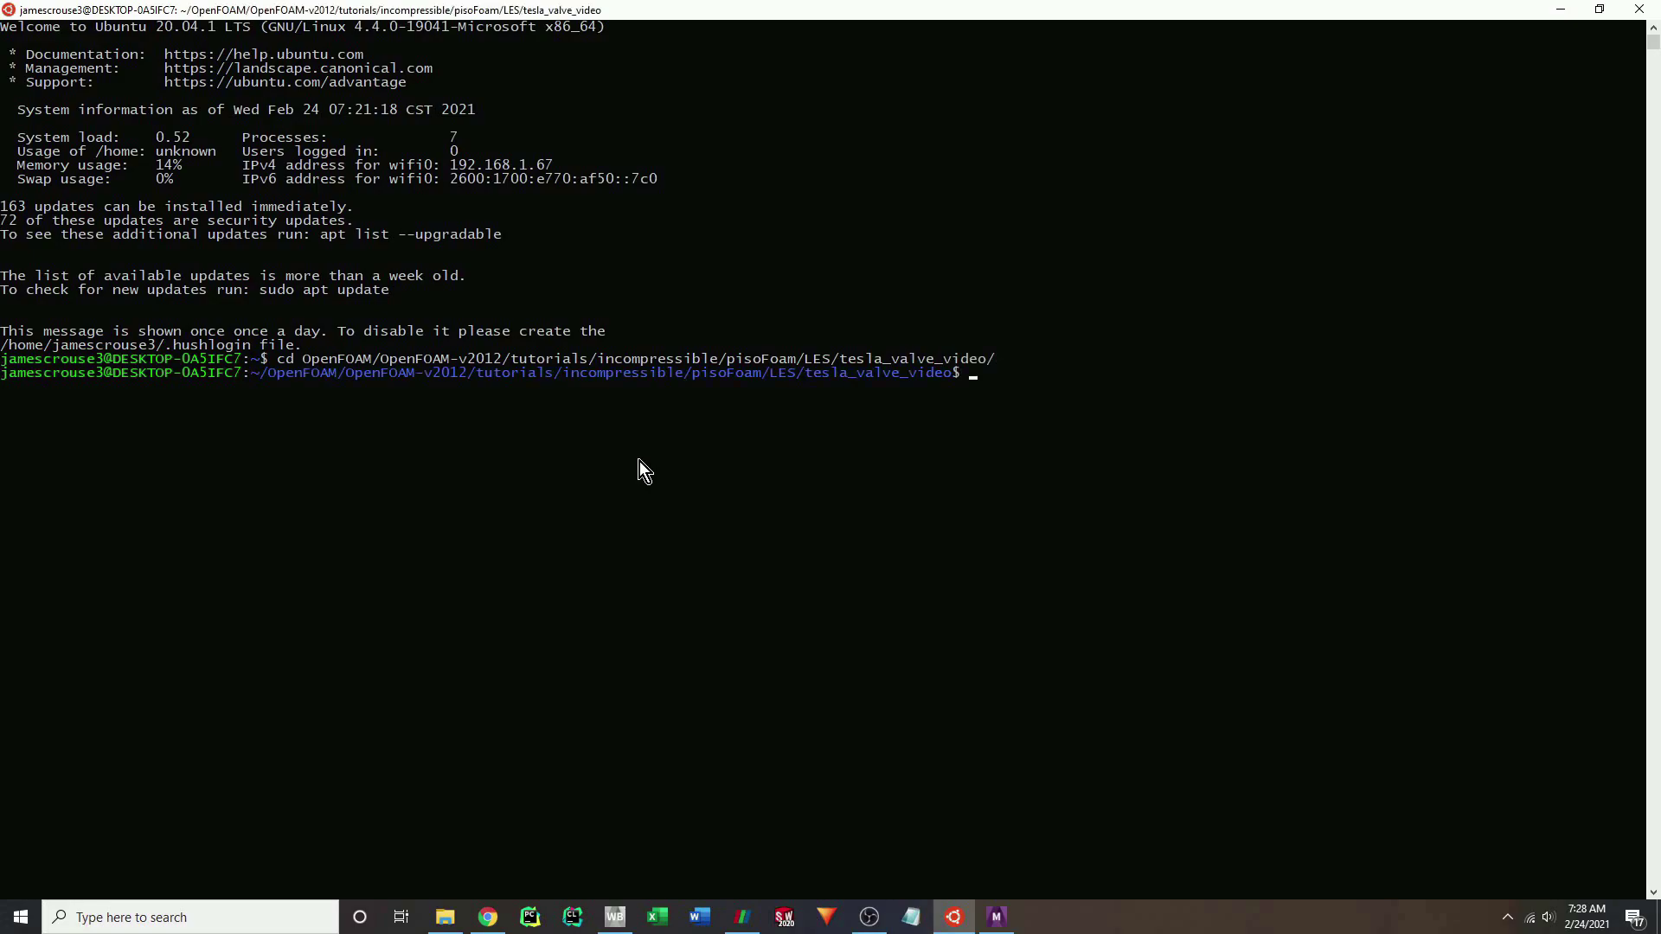
List the folder to confirm mesh.msh, then open it with explorer.exe.
{"action": "type", "text": "ls"}
{"action": "key", "text": "Return"}
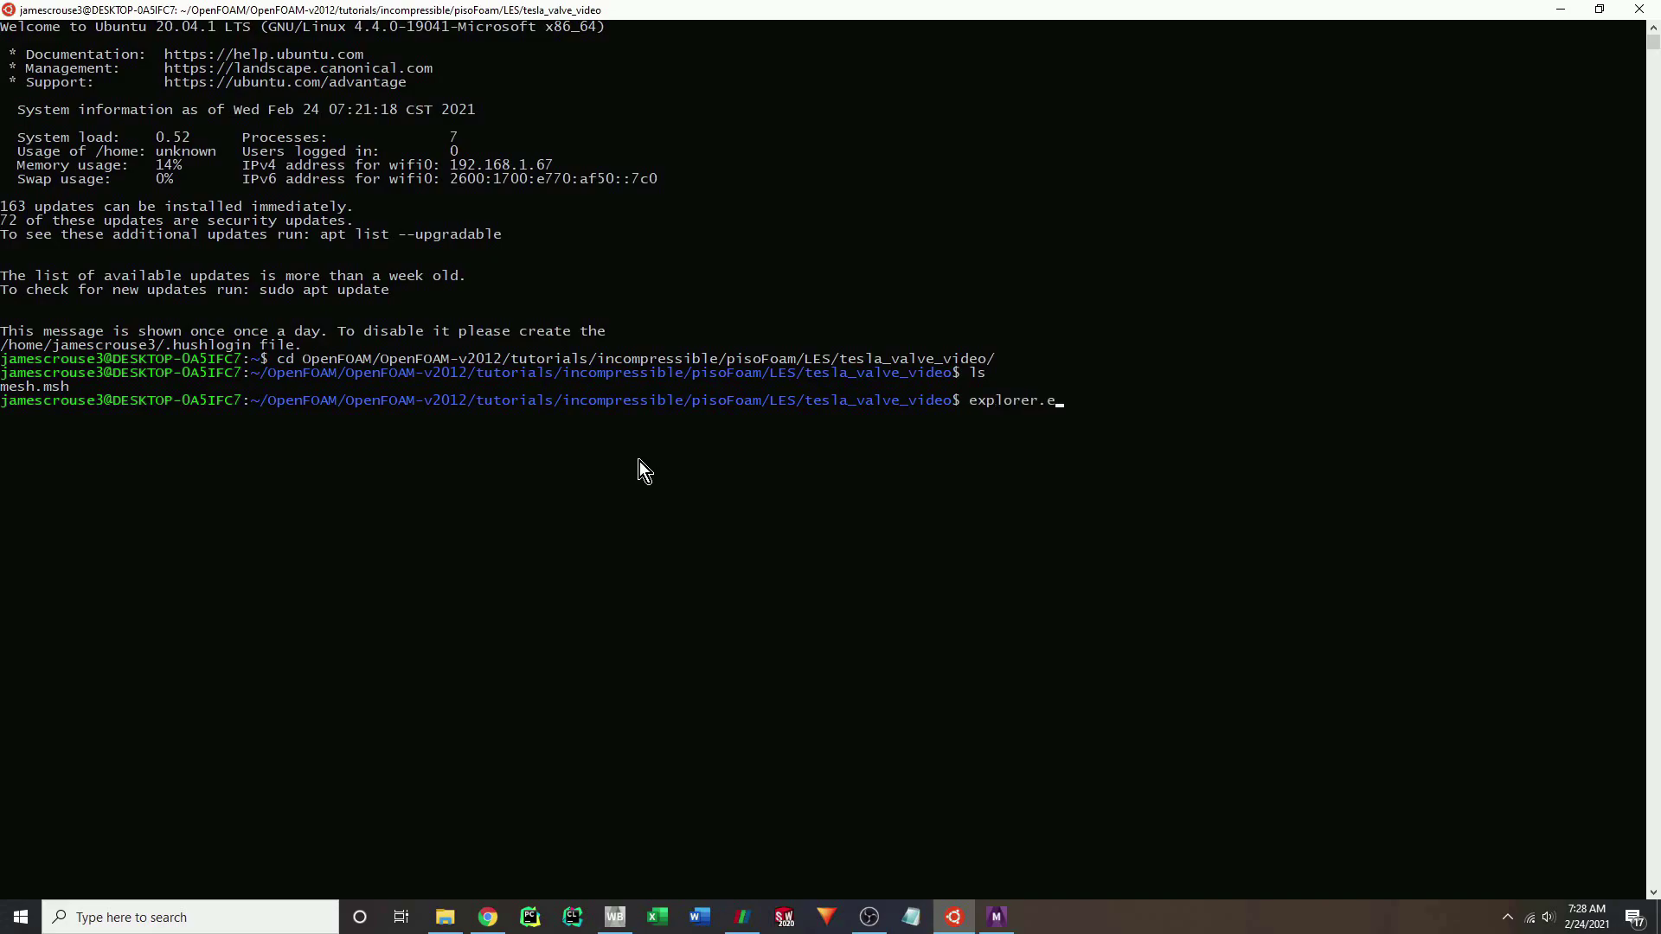
{"action": "type", "text": "explorer.exe ."}
{"action": "key", "text": "Return"}
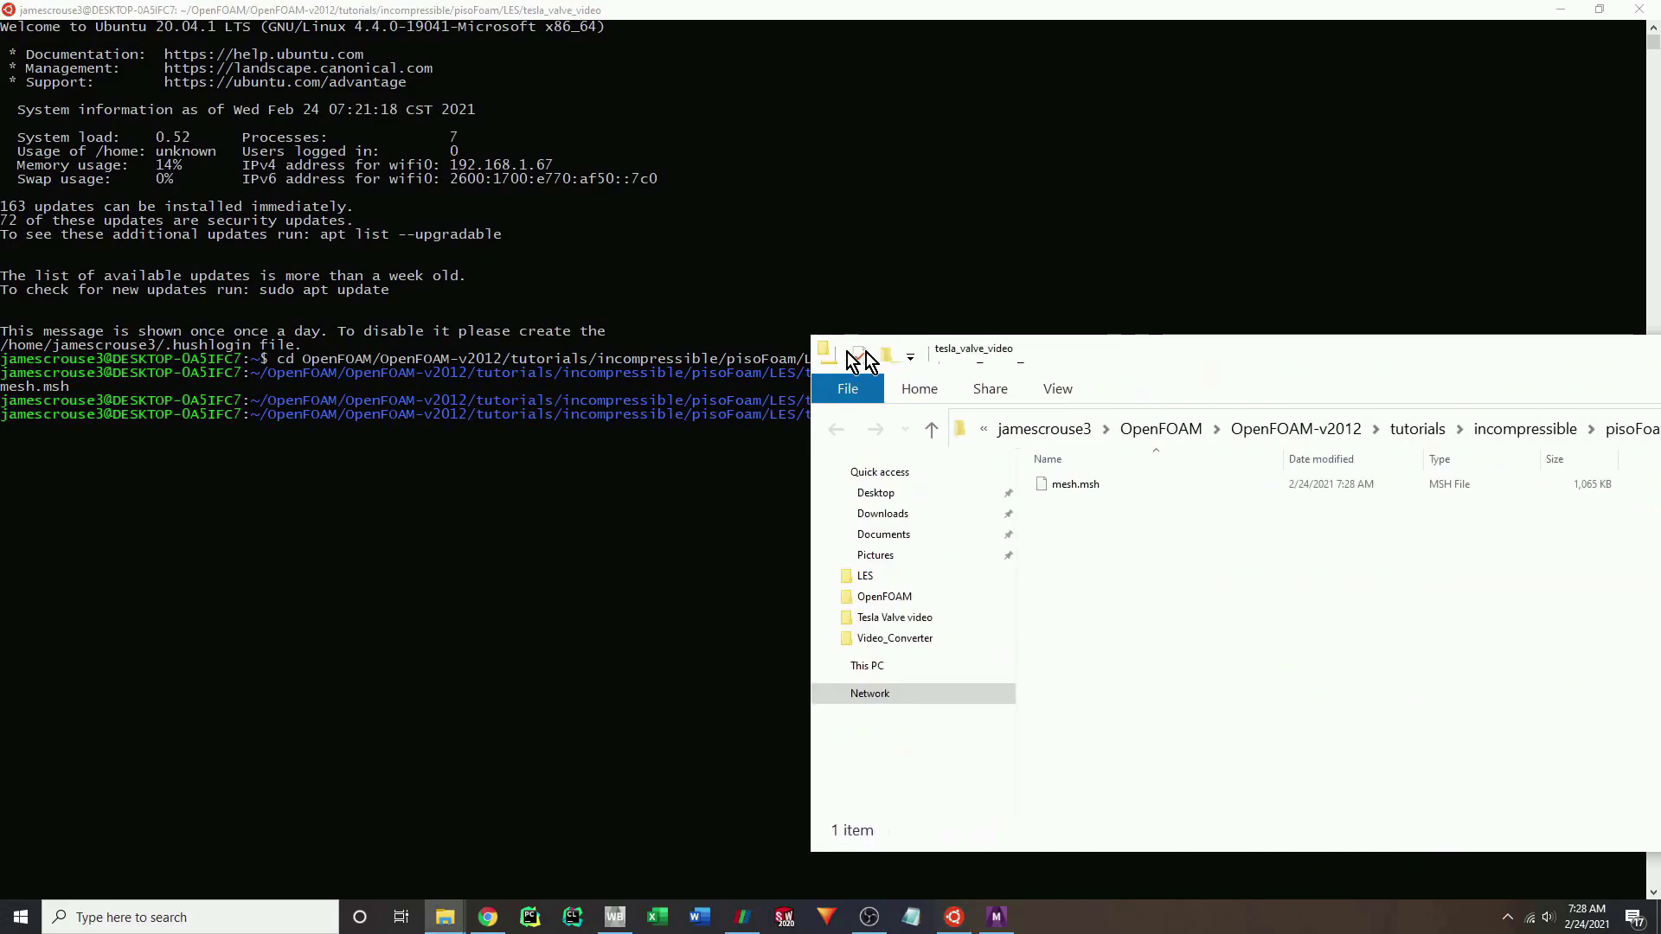
Copy the 0, constant and system folders from pitzDaily into tesla_valve_video.
{"action": "left_click_drag", "start_coordinate": [1282, 365], "coordinate": [524, 1]}
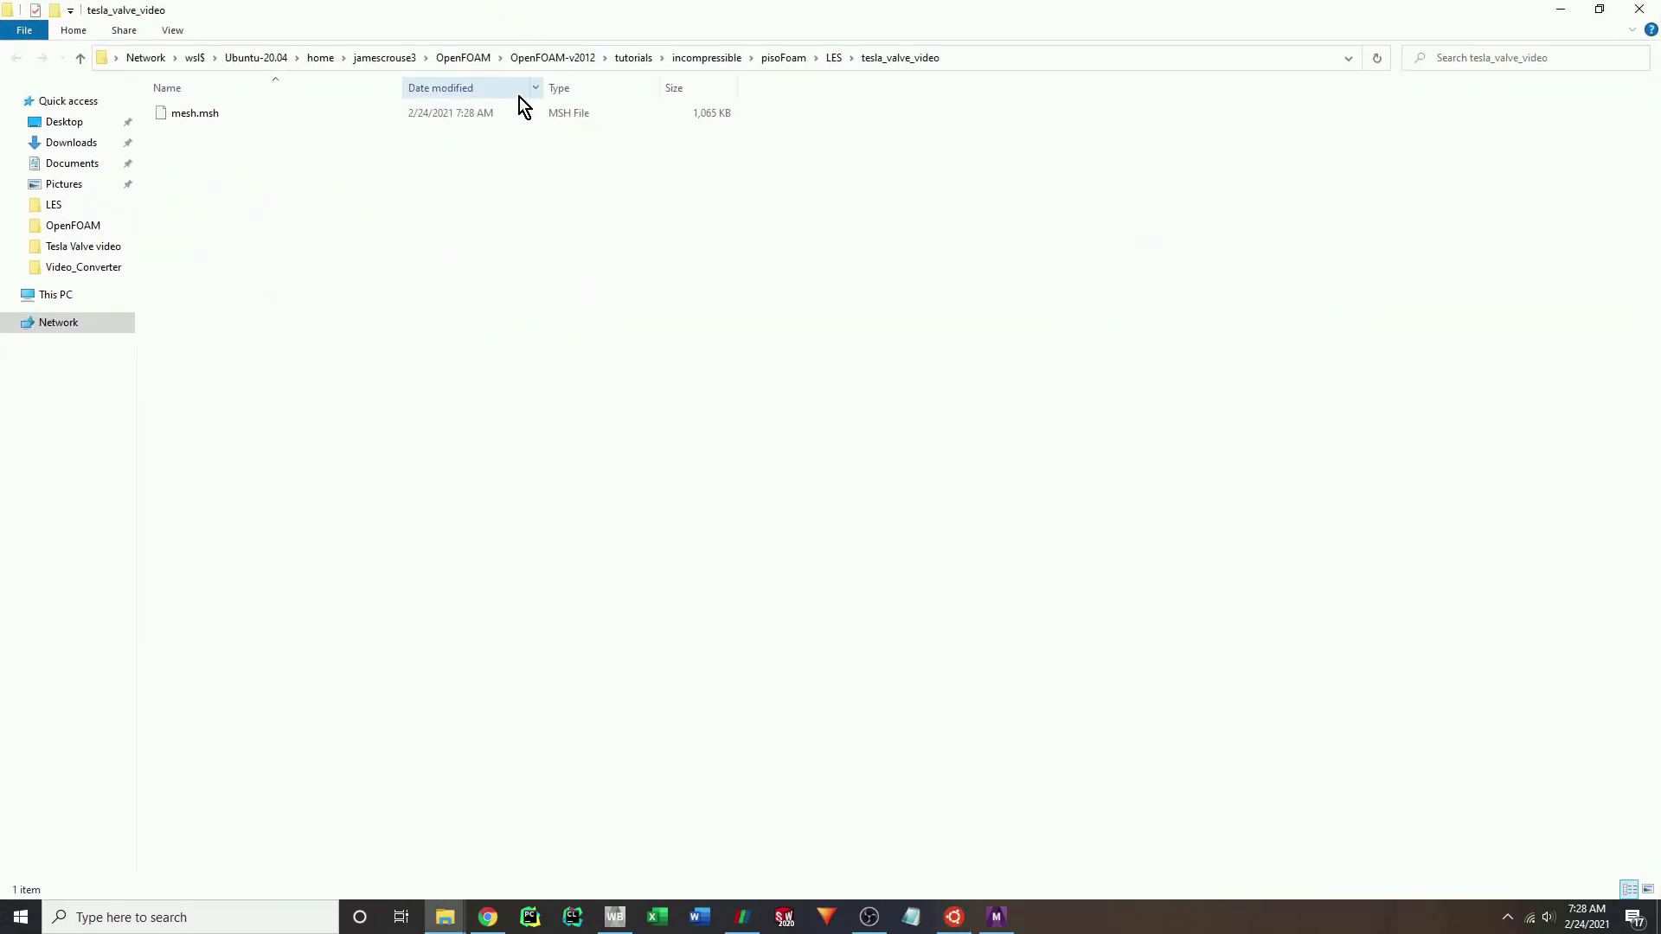
{"action": "left_click", "coordinate": [834, 58]}
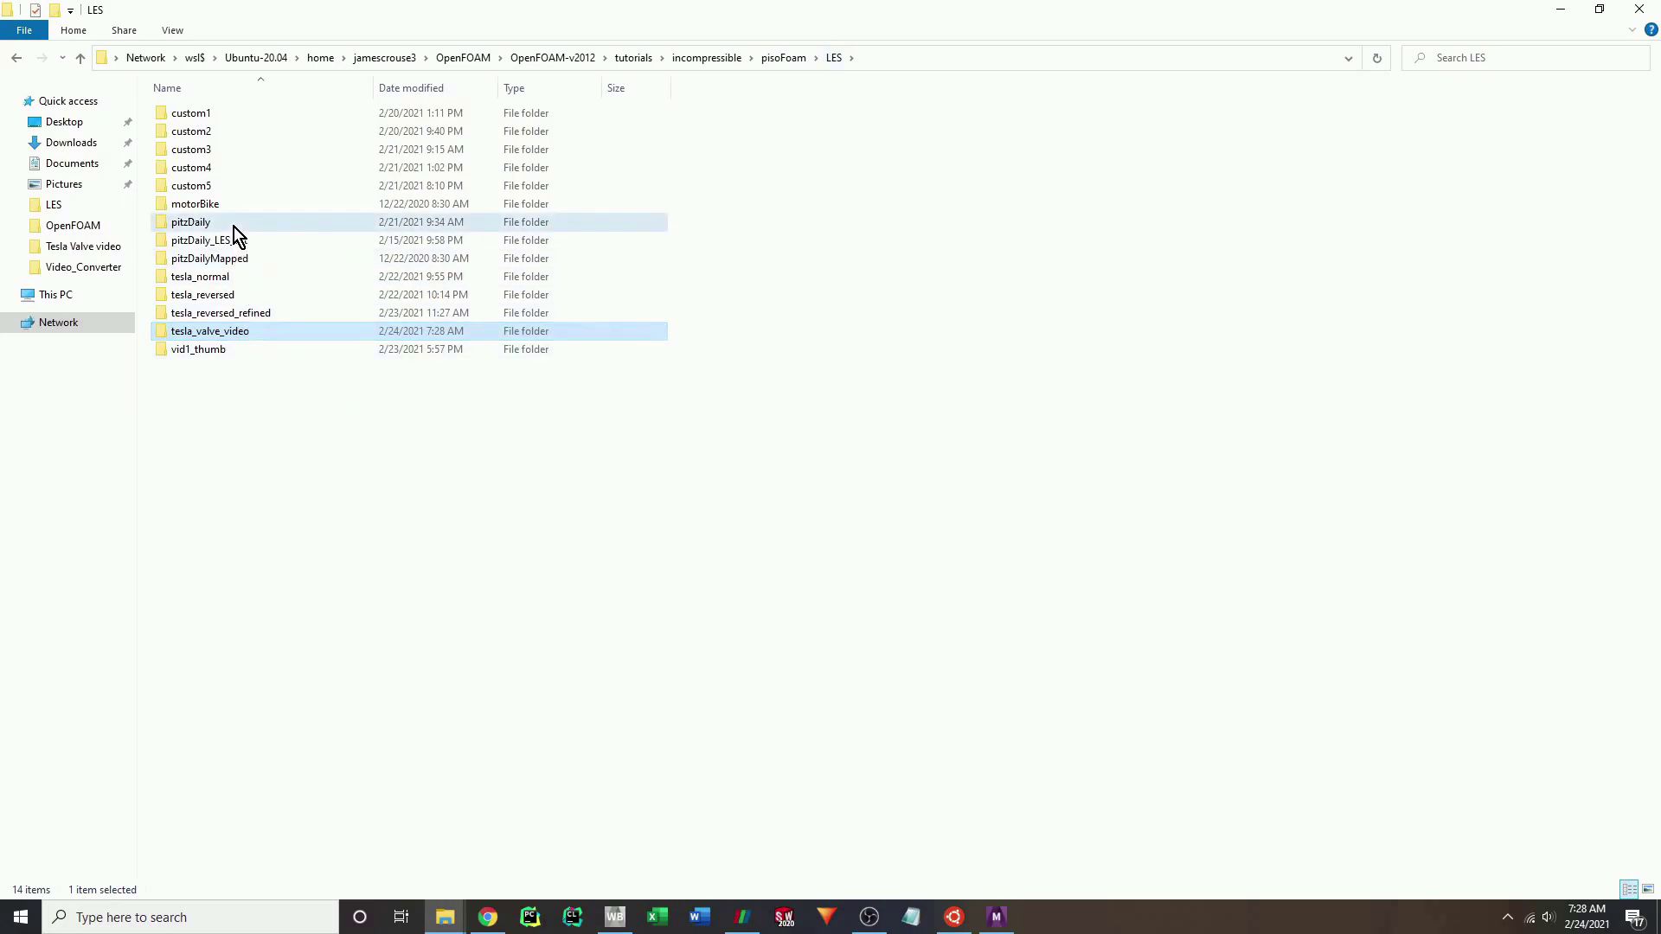
{"action": "double_click", "coordinate": [234, 227]}
{"action": "left_click_drag", "start_coordinate": [279, 209], "coordinate": [227, 108]}
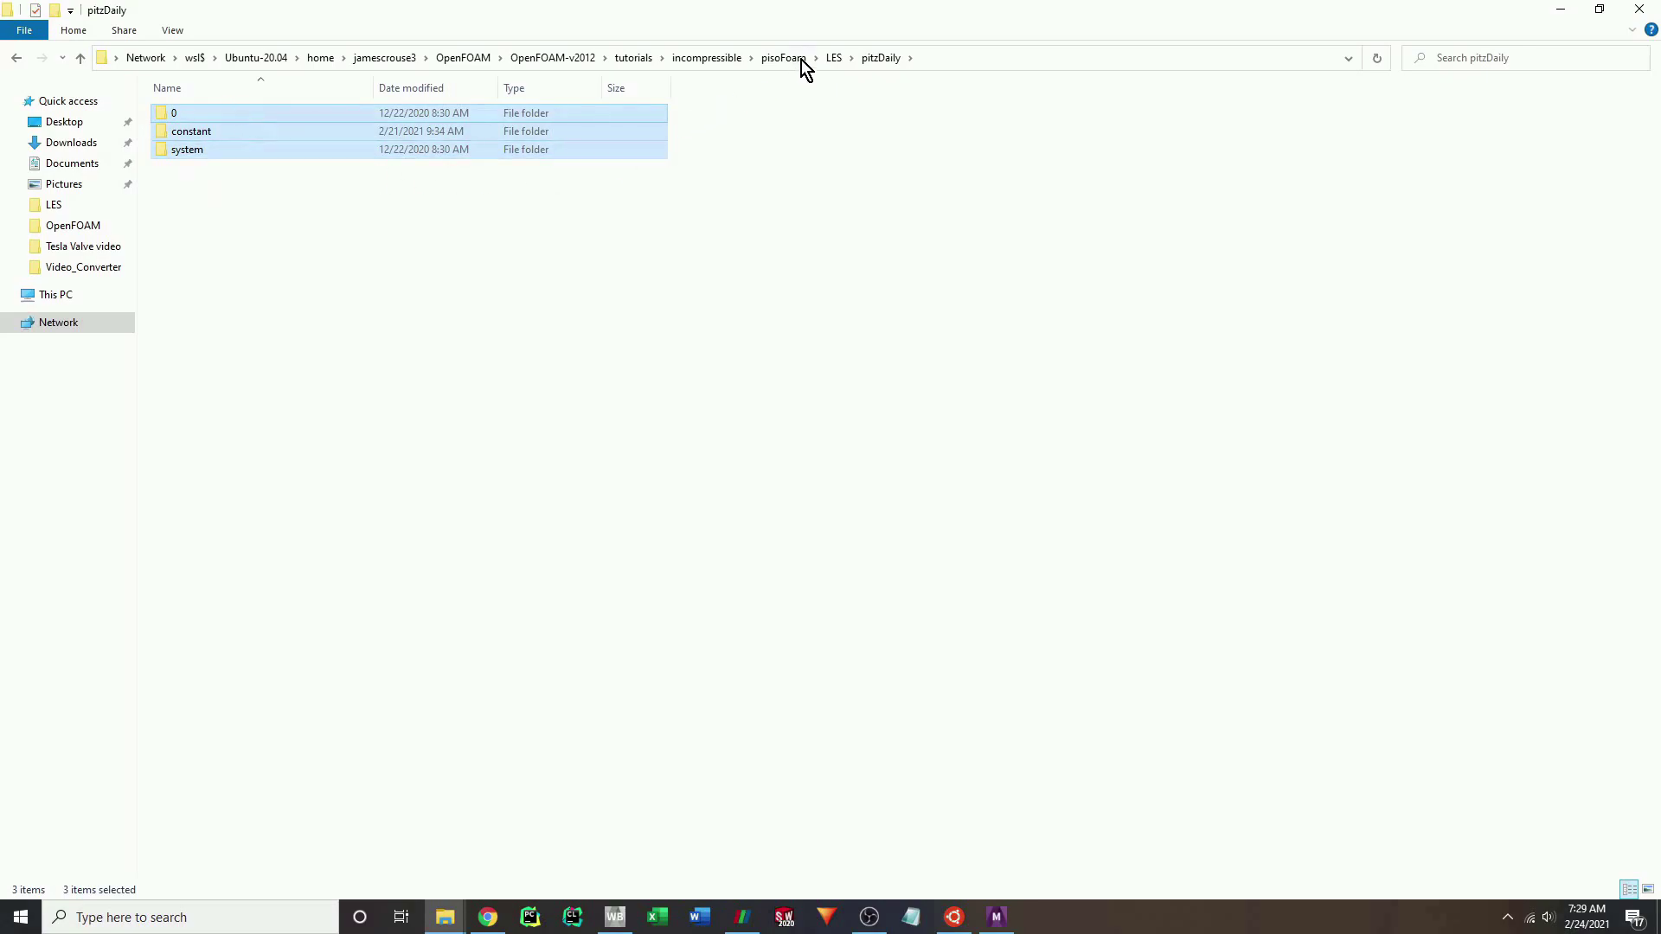
{"action": "left_click", "coordinate": [834, 57]}
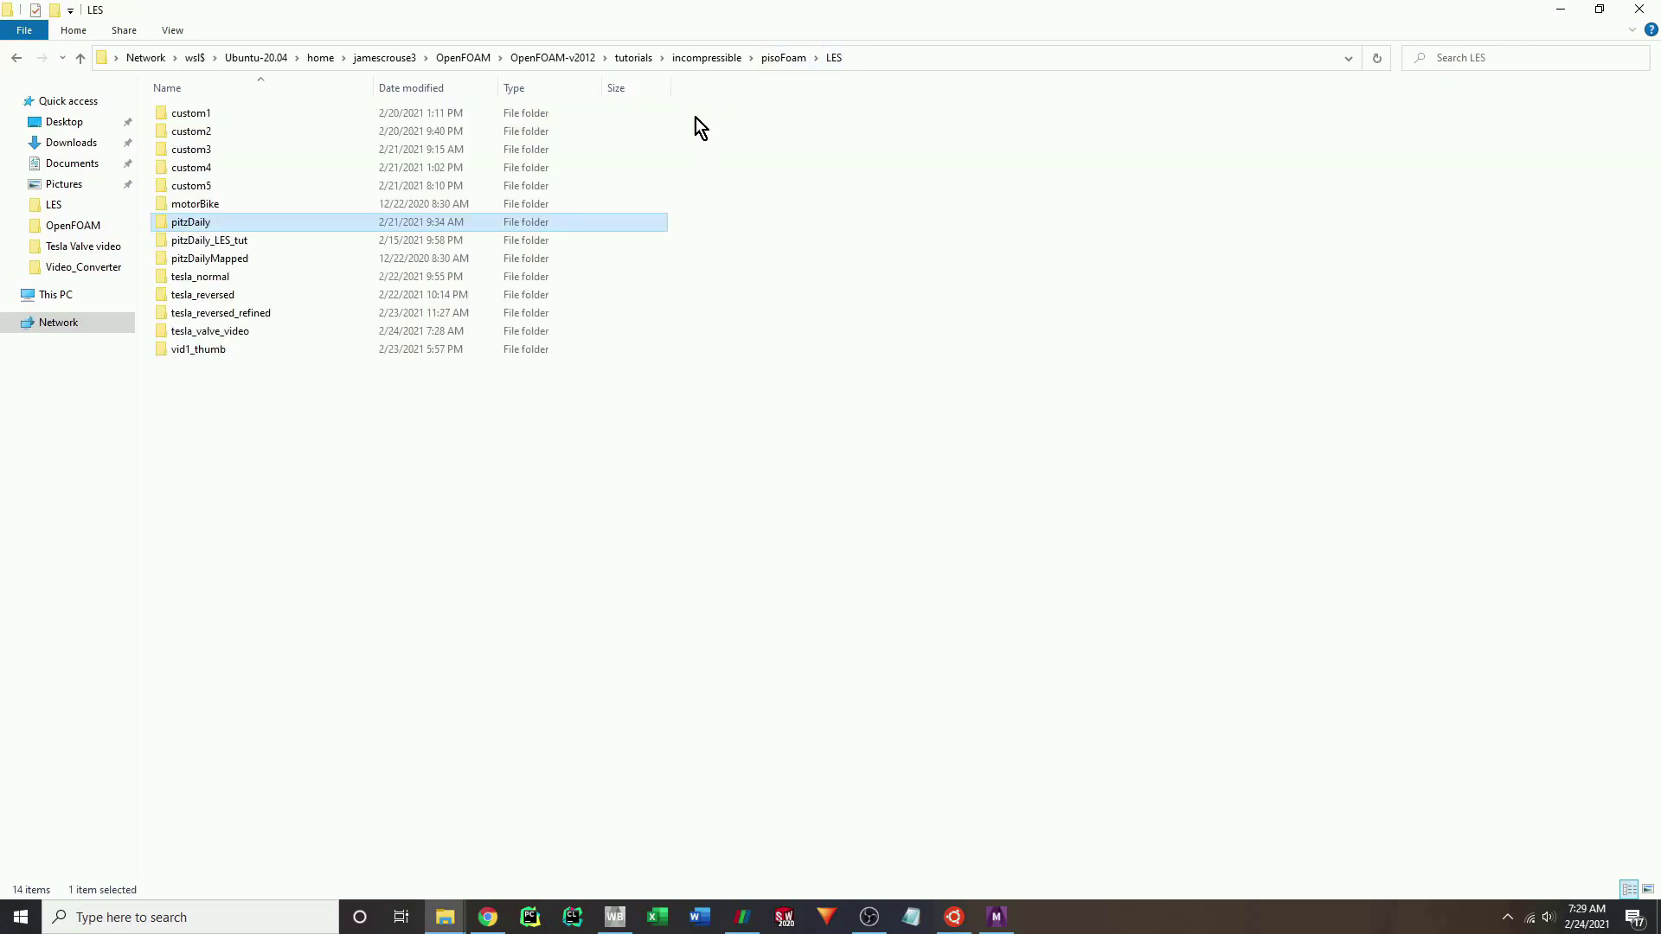
{"action": "double_click", "coordinate": [245, 333]}
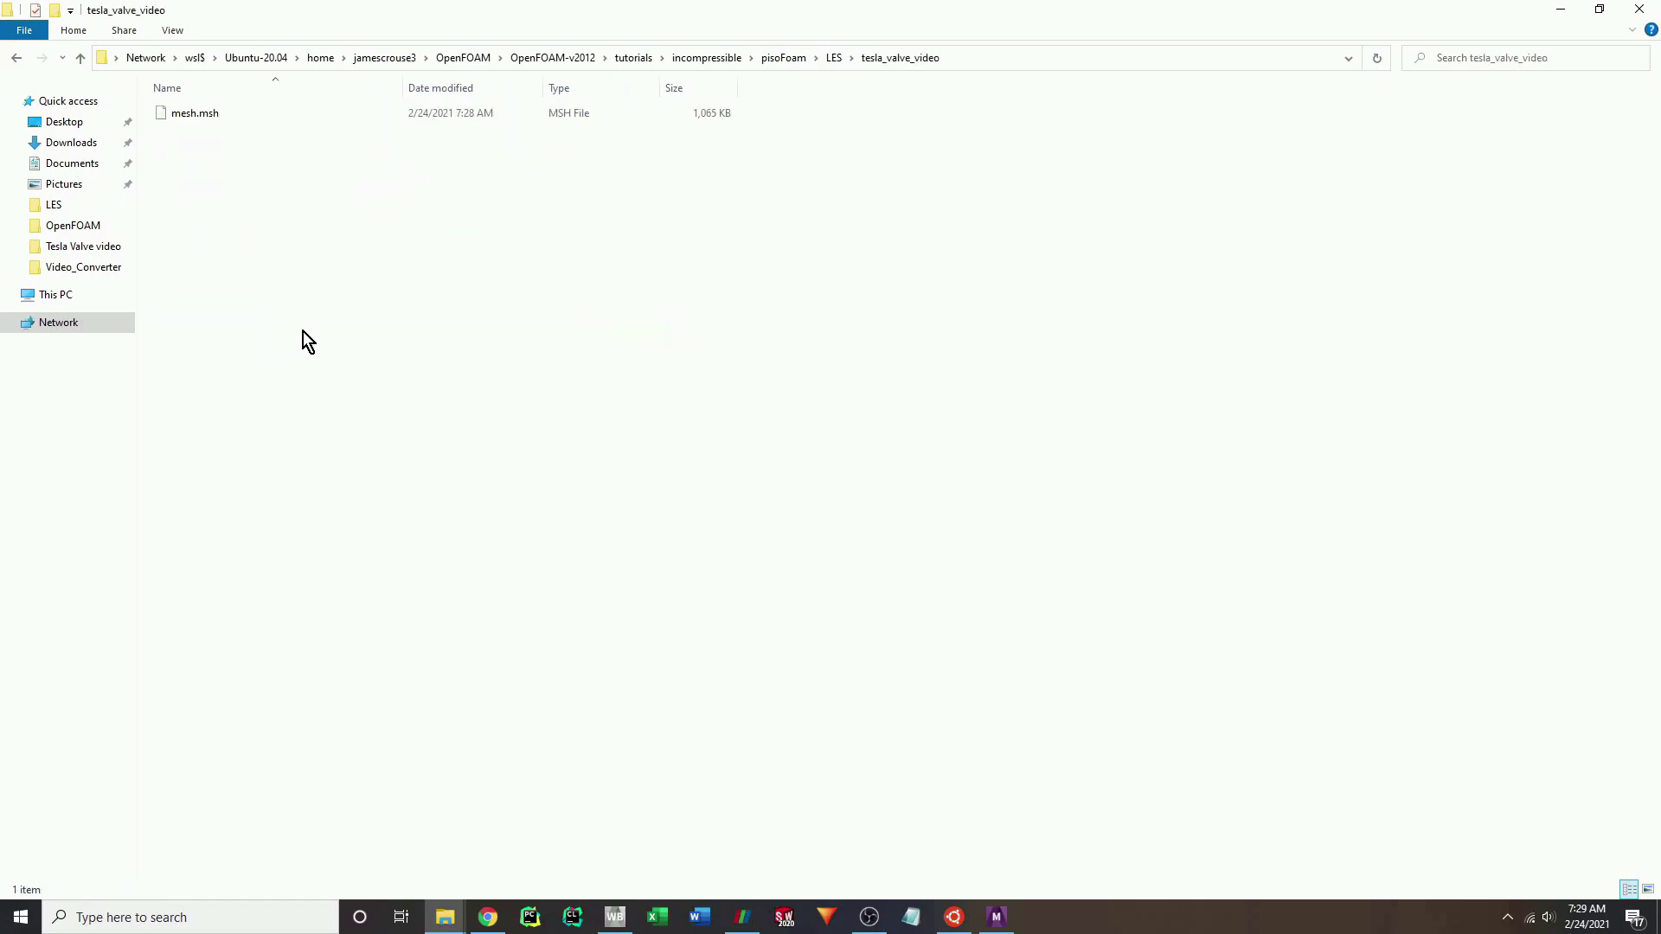
{"action": "key", "text": "ctrl+v"}
Check the contents of the pasted system, constant and 0 folders.
{"action": "left_click", "coordinate": [391, 312]}
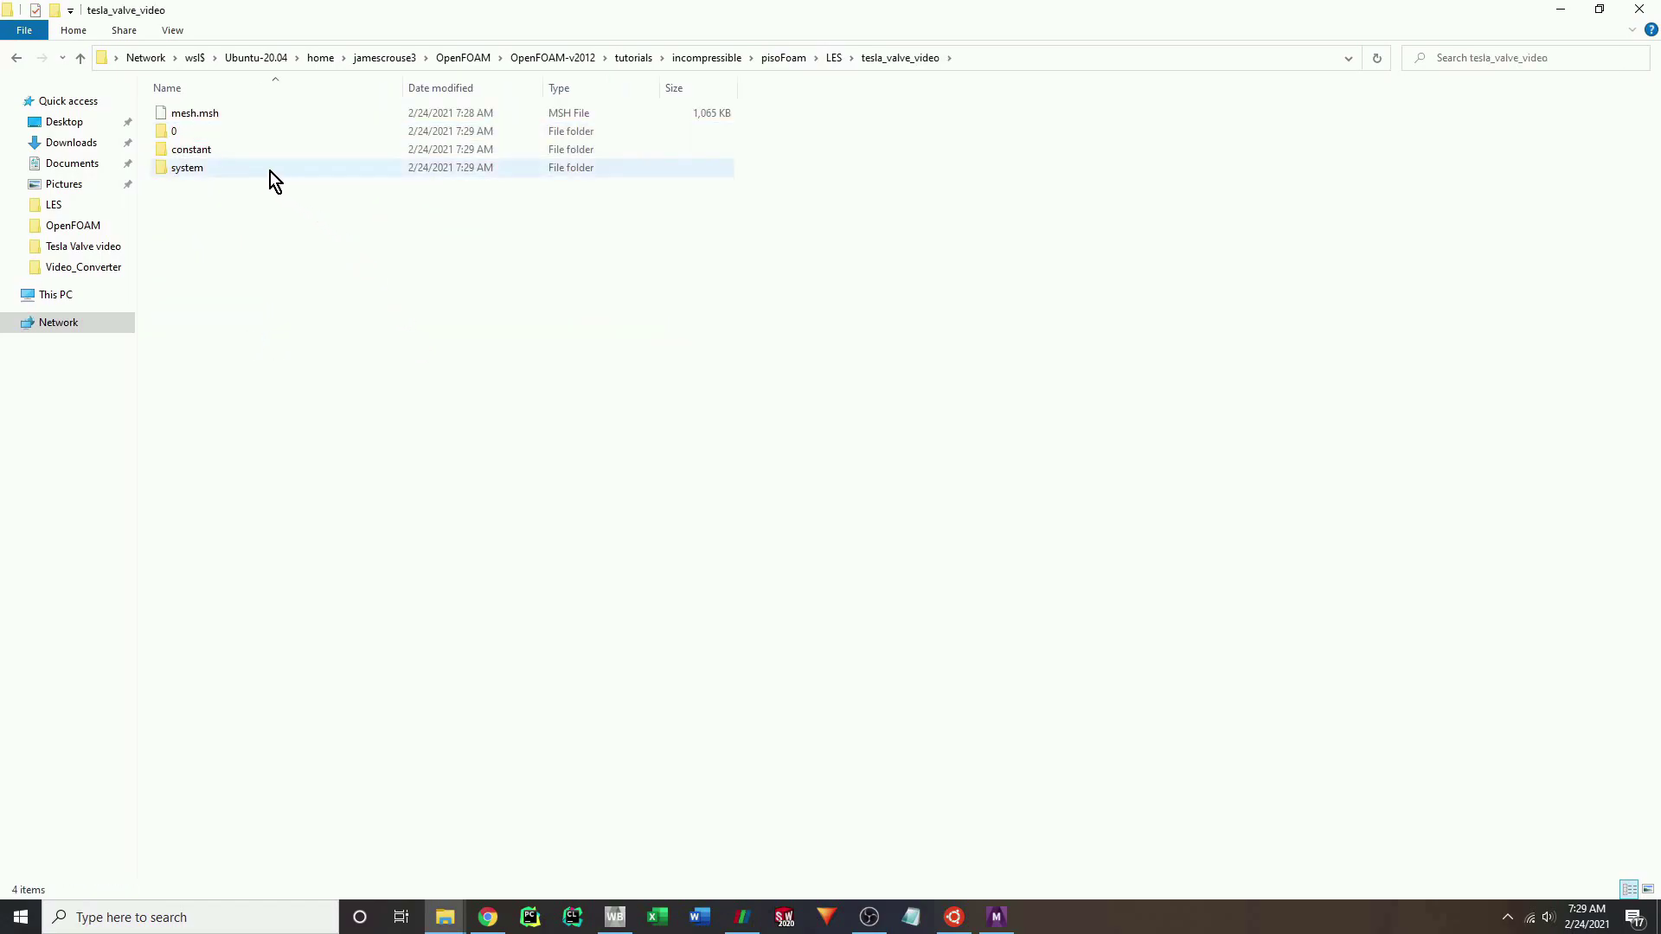
{"action": "double_click", "coordinate": [225, 169]}
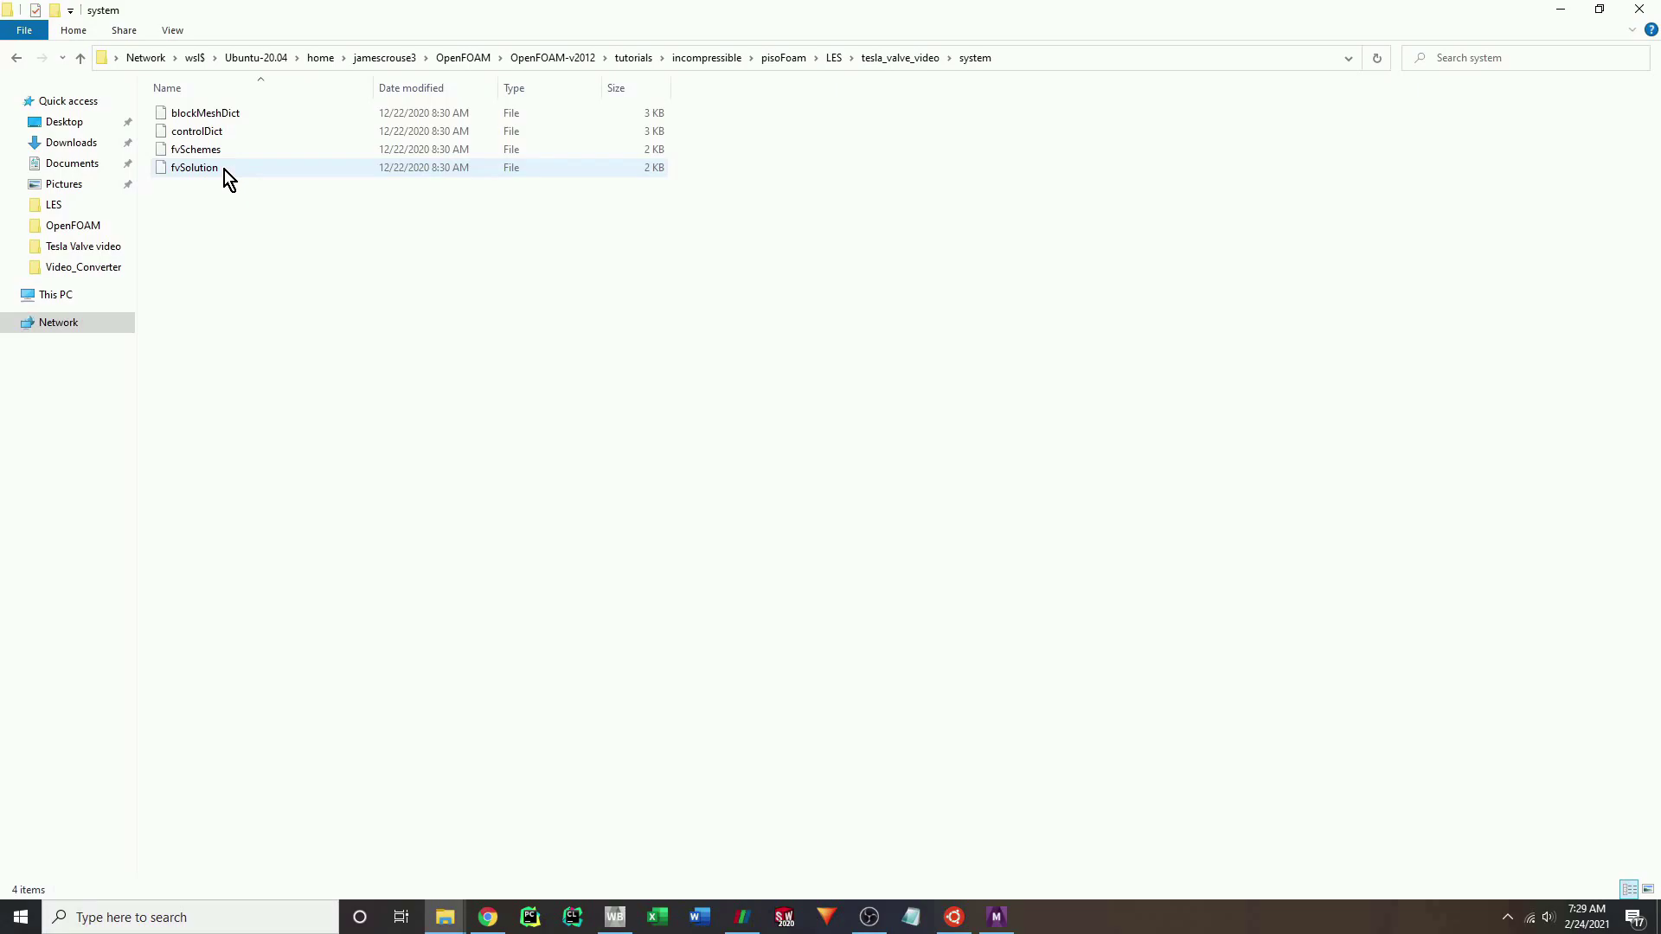
{"action": "key", "text": "alt+Left"}
{"action": "left_click", "coordinate": [206, 134]}
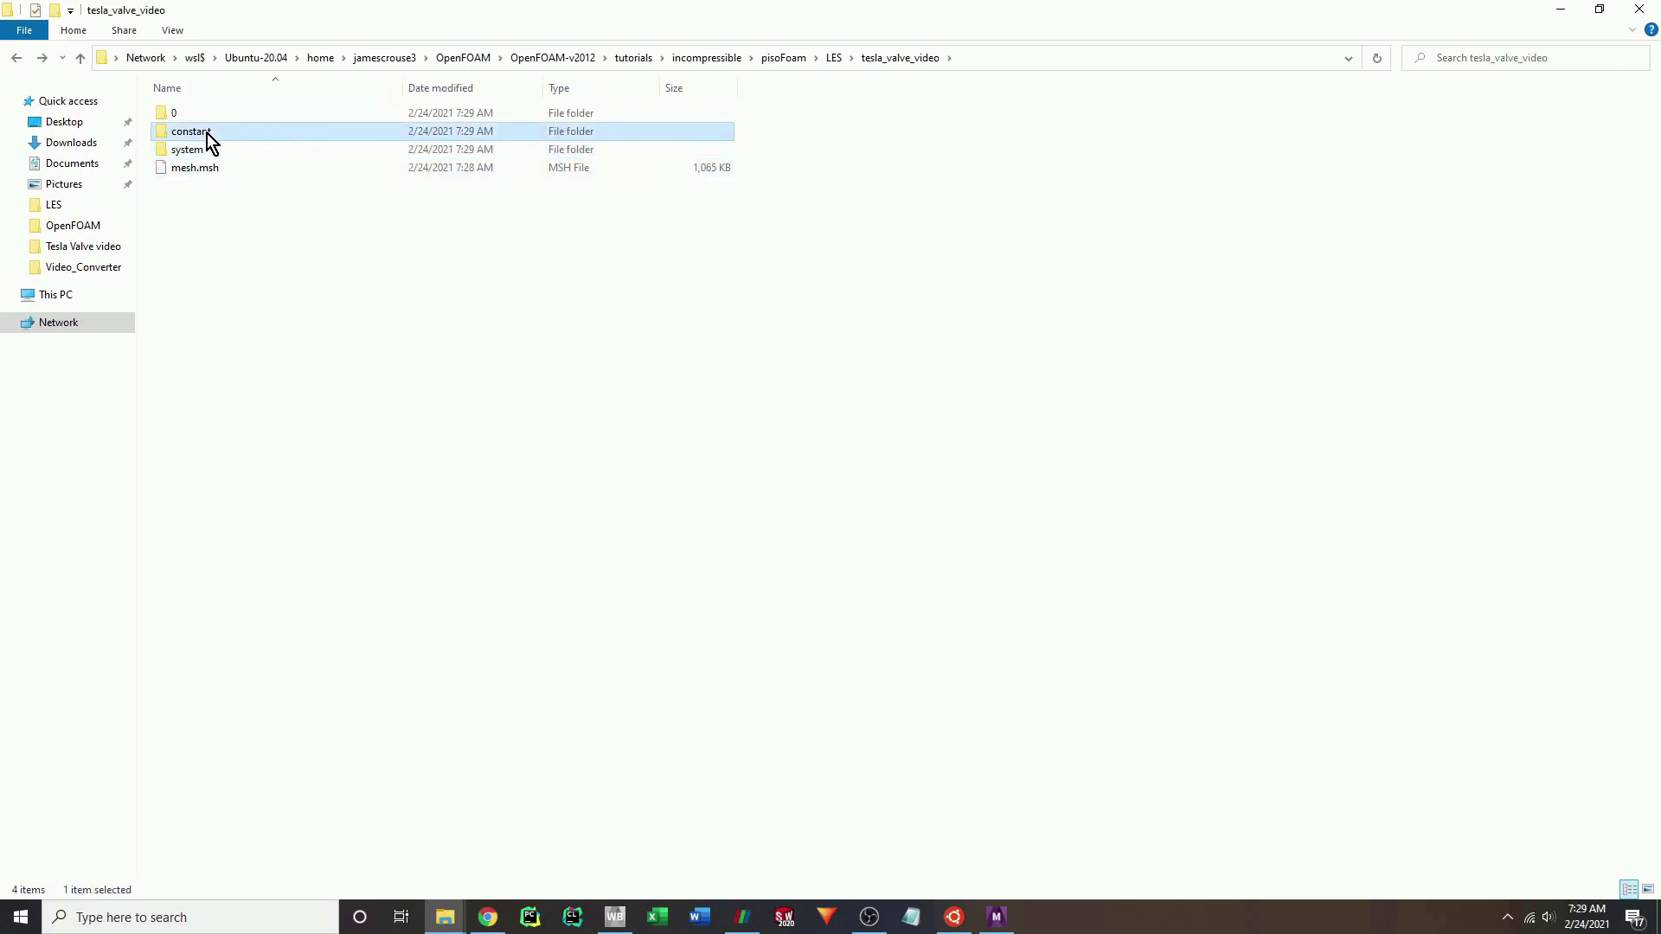
{"action": "double_click", "coordinate": [206, 133]}
{"action": "key", "text": "alt+Left"}
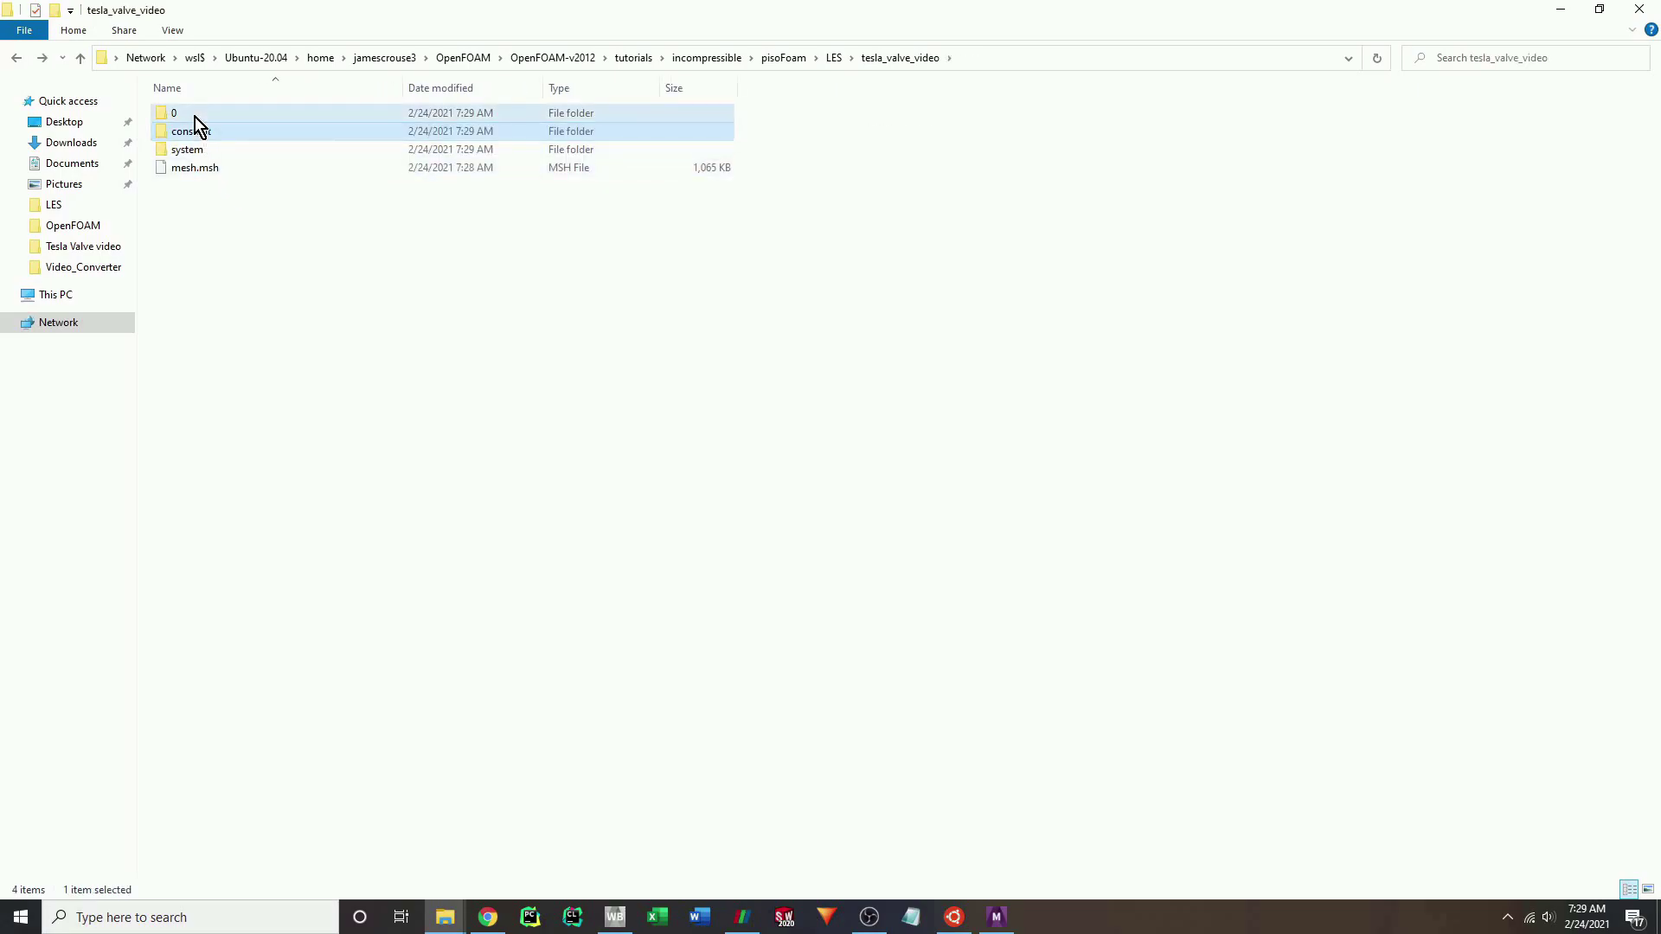
{"action": "double_click", "coordinate": [194, 117]}
{"action": "key", "text": "alt+Left"}
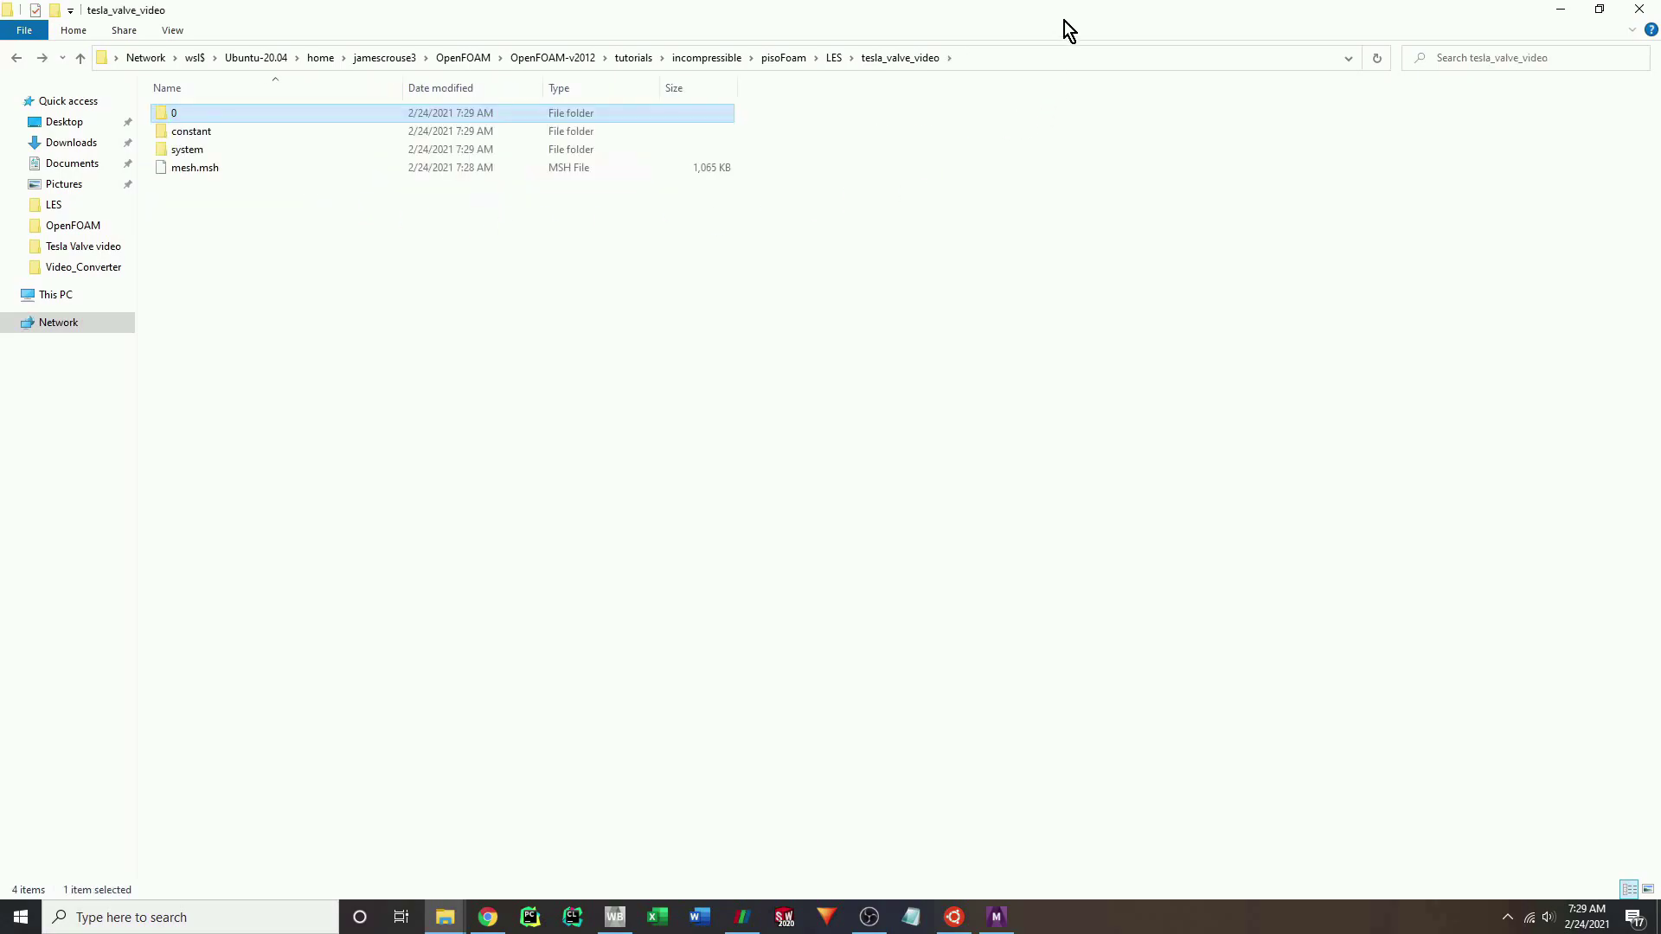
Run fluentMeshToFoam mesh.msh to write the OpenFOAM mesh into constant/polyMesh.
{"action": "left_click", "coordinate": [951, 913]}
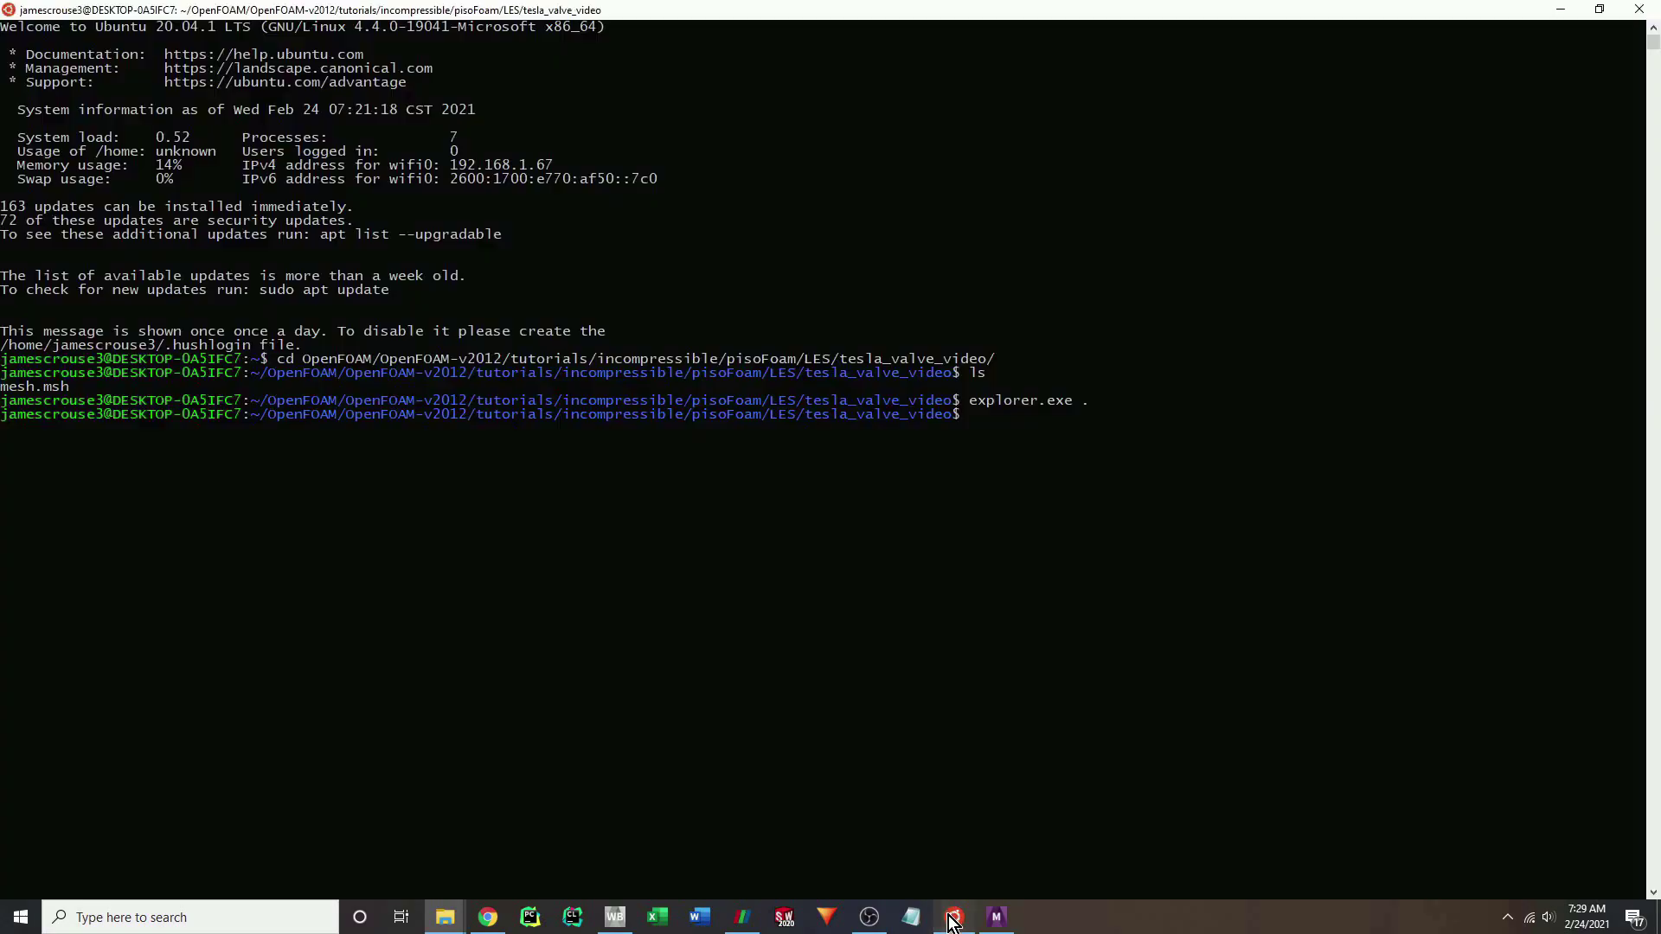
{"action": "left_click", "coordinate": [964, 664]}
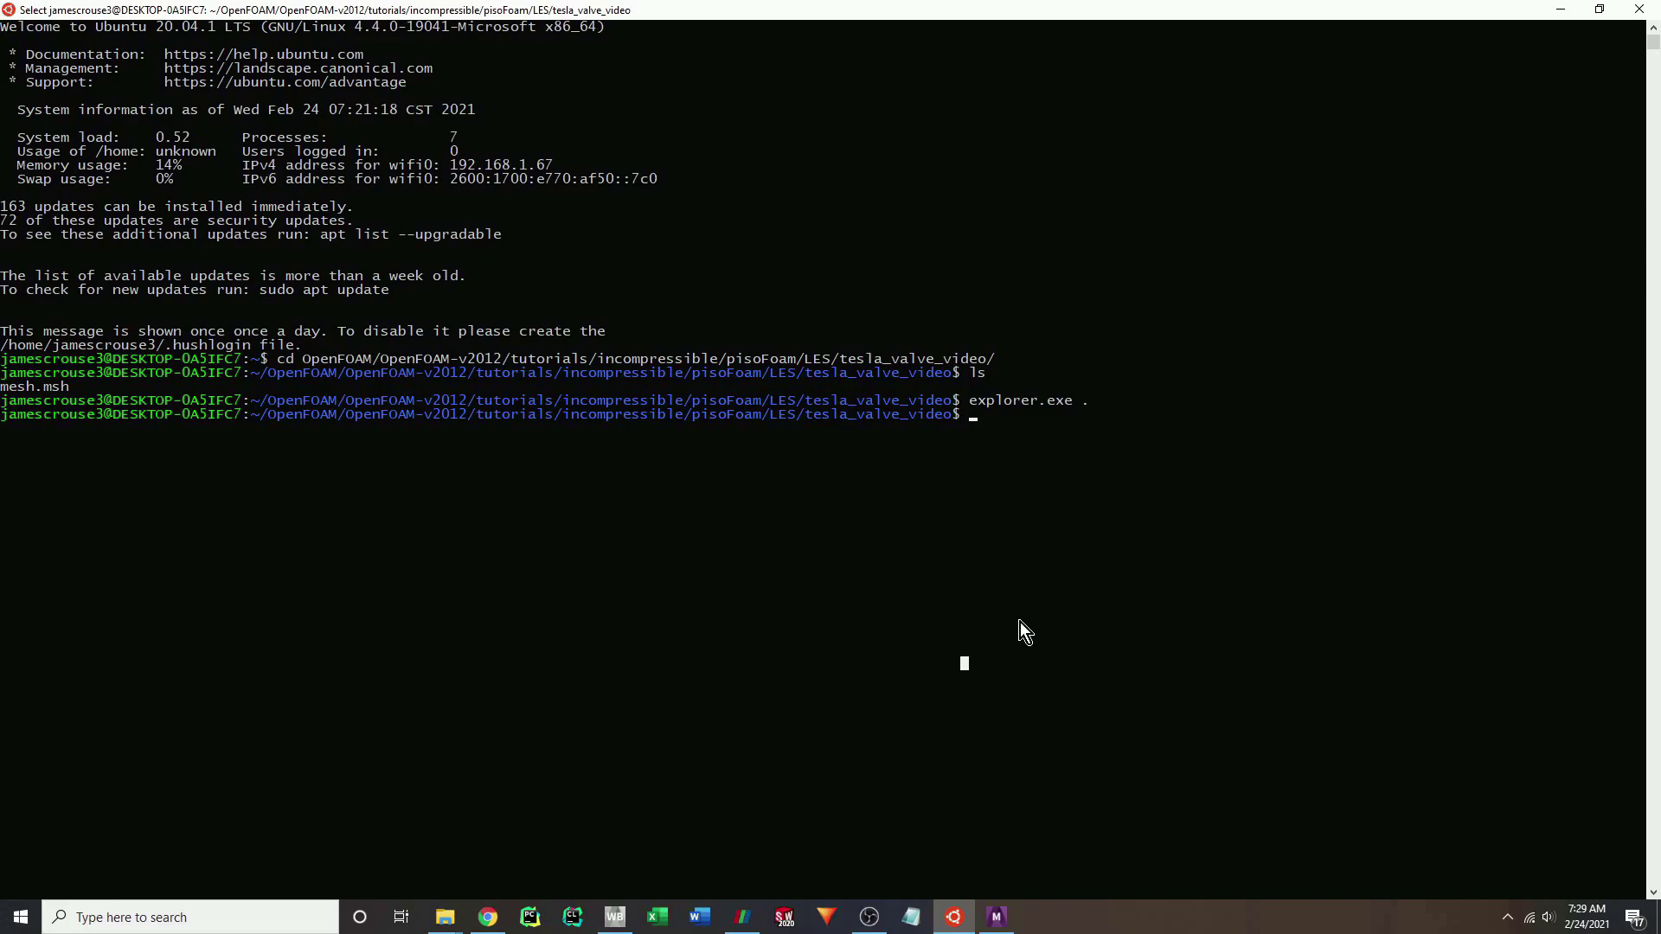
{"action": "type", "text": "fluent"}
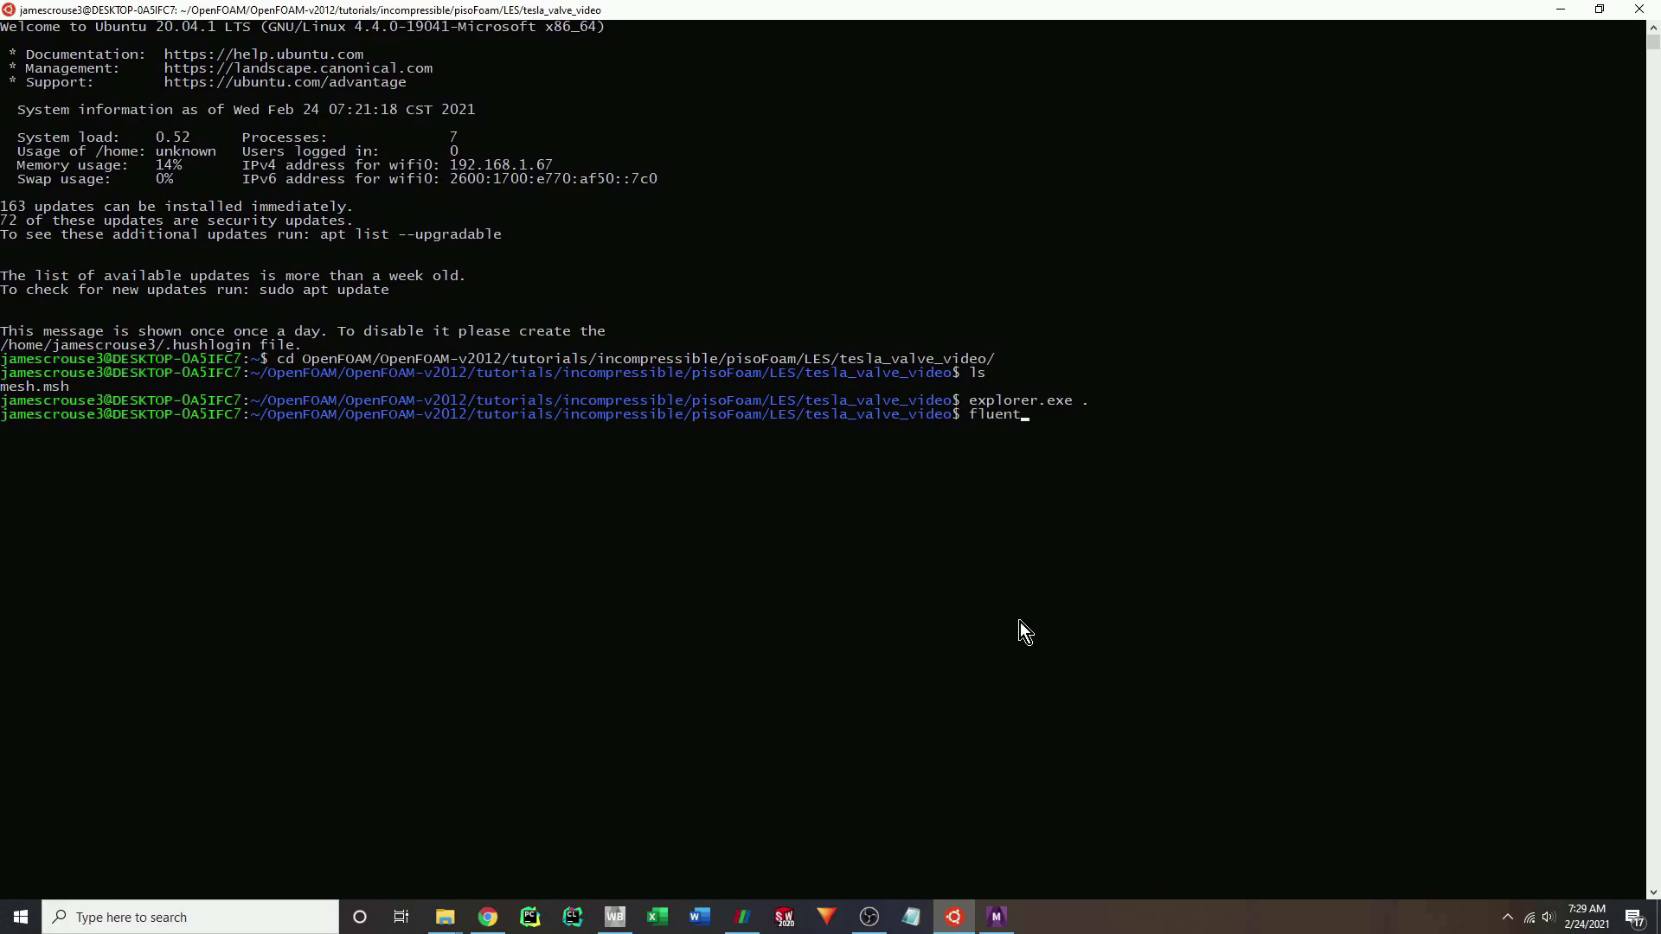
{"action": "type", "text": "M"}
{"action": "key", "text": "Tab"}
{"action": "type", "text": "mes"}
{"action": "key", "text": "Tab"}
{"action": "key", "text": "Return"}
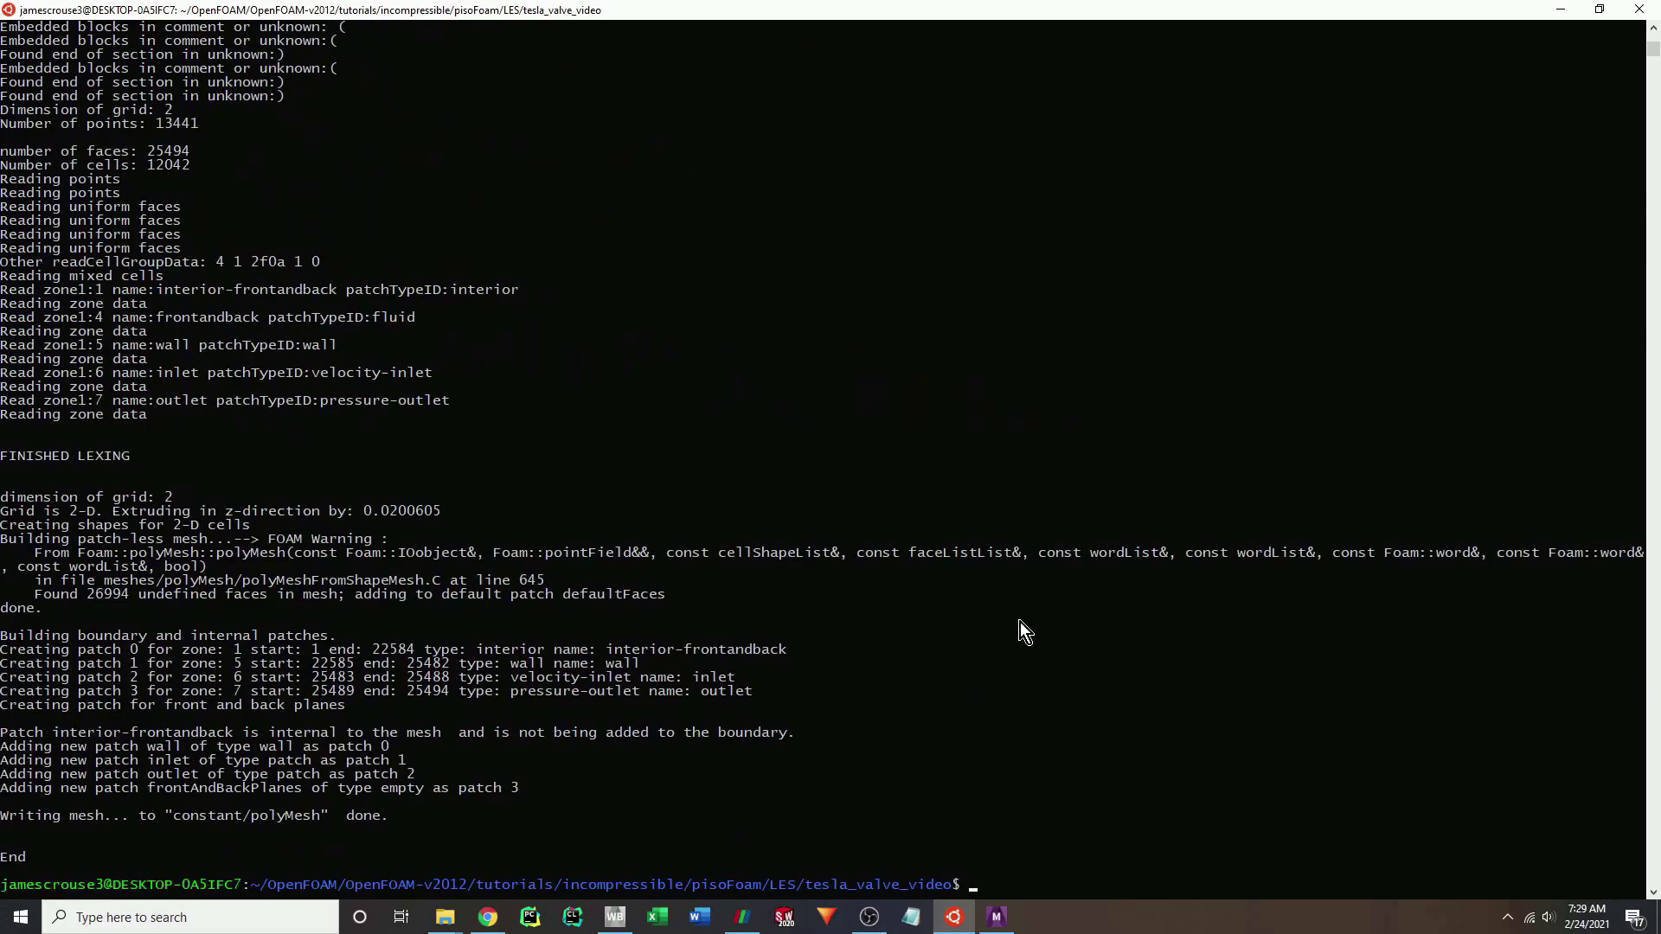
Open the tesla_valve_video constant/polyMesh/boundary file in Notepad.
{"action": "mouse_move", "coordinate": [445, 919]}
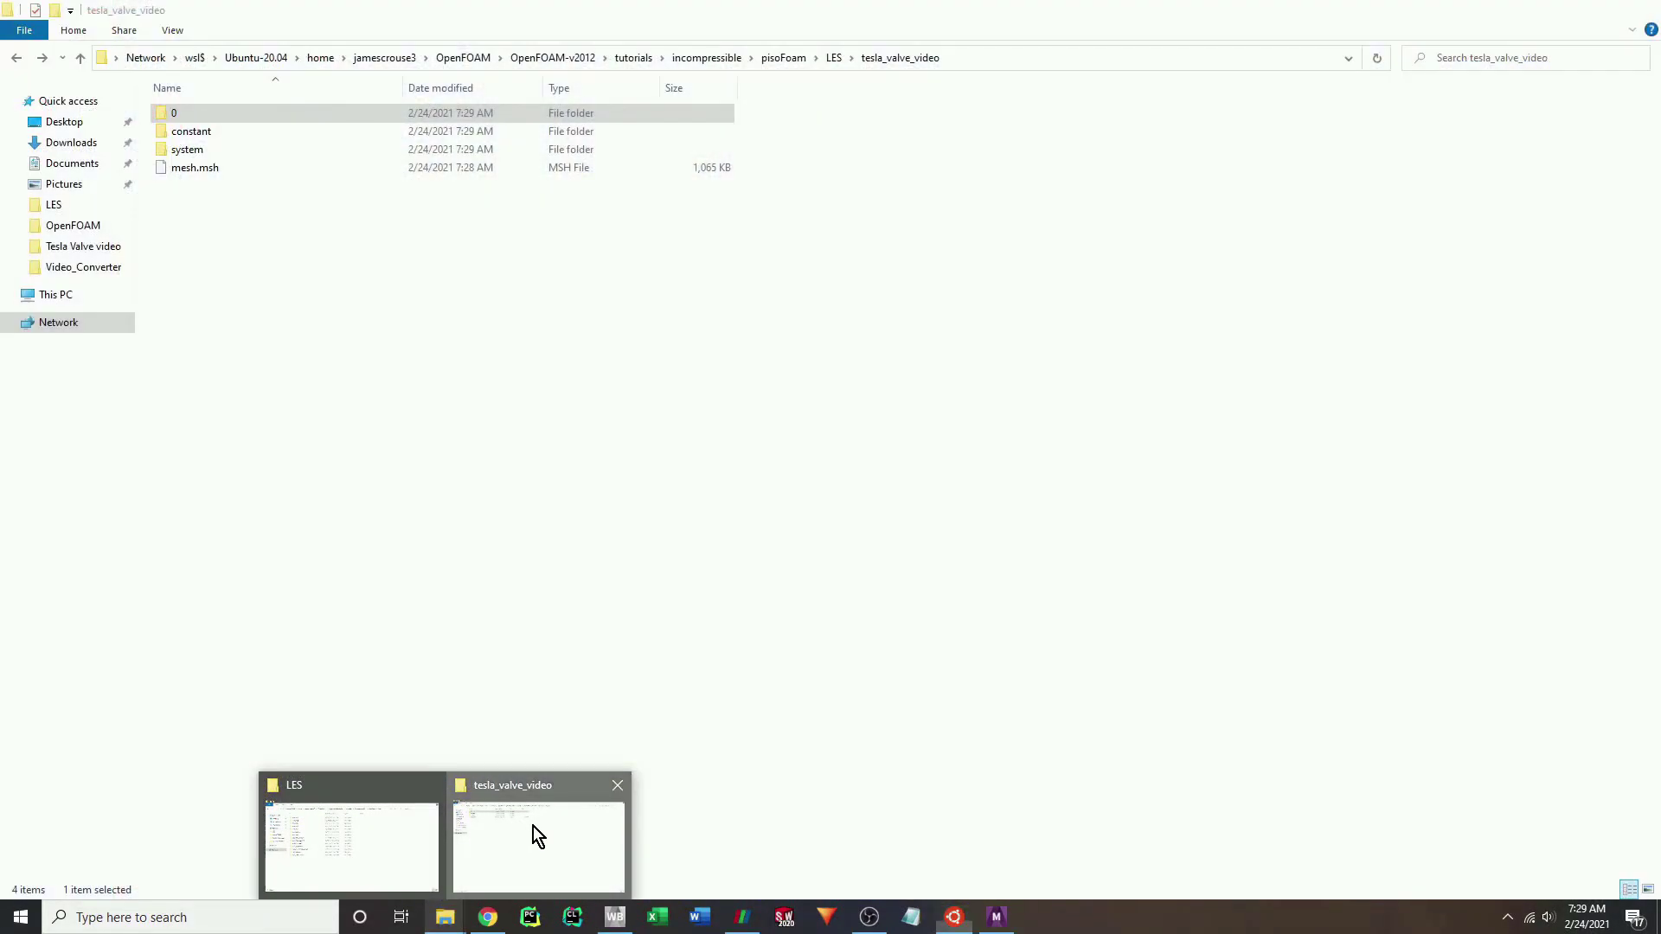
{"action": "left_click", "coordinate": [531, 832]}
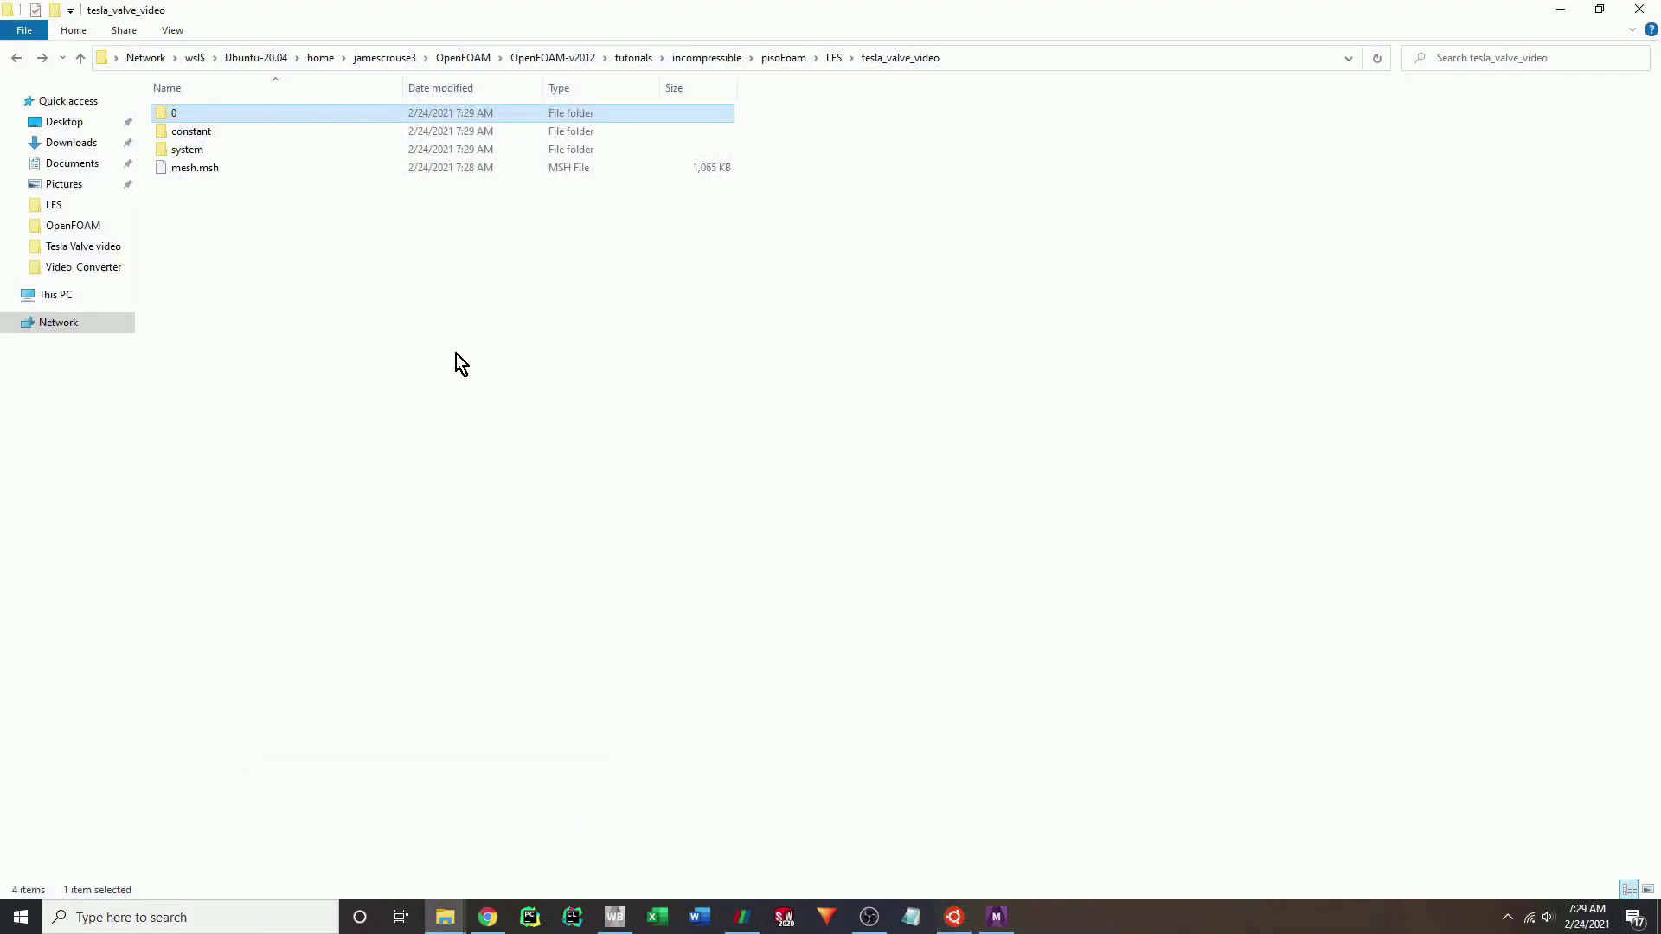
{"action": "double_click", "coordinate": [246, 134]}
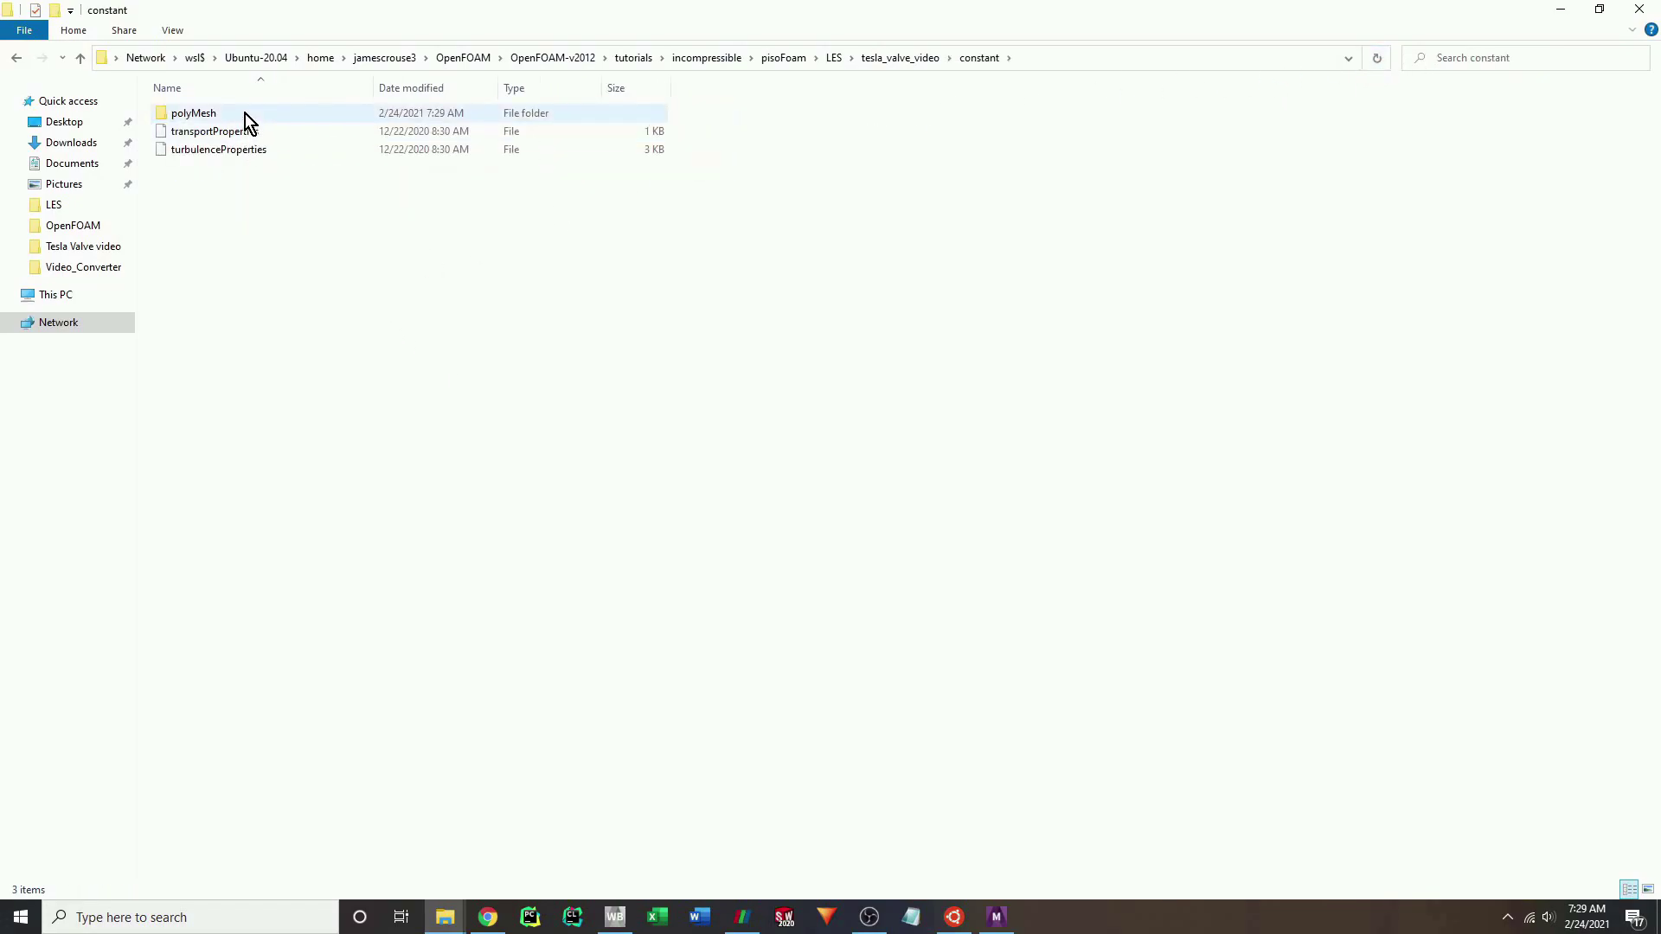
{"action": "double_click", "coordinate": [246, 112]}
{"action": "left_click", "coordinate": [251, 112]}
{"action": "double_click", "coordinate": [251, 113]}
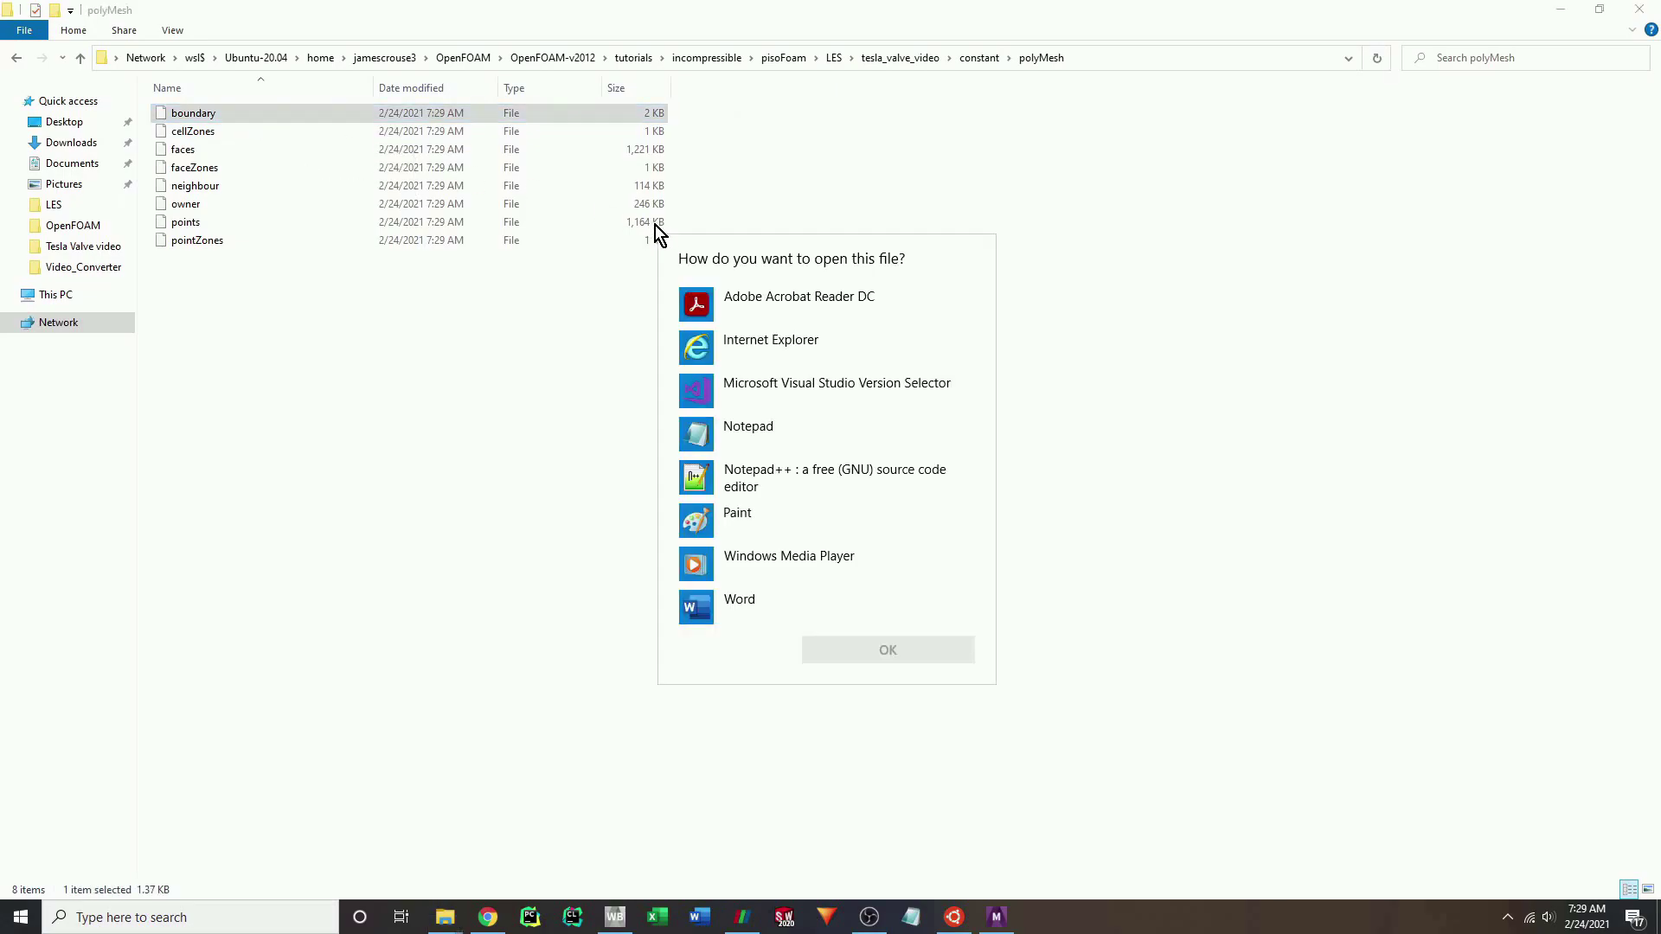
{"action": "double_click", "coordinate": [790, 430]}
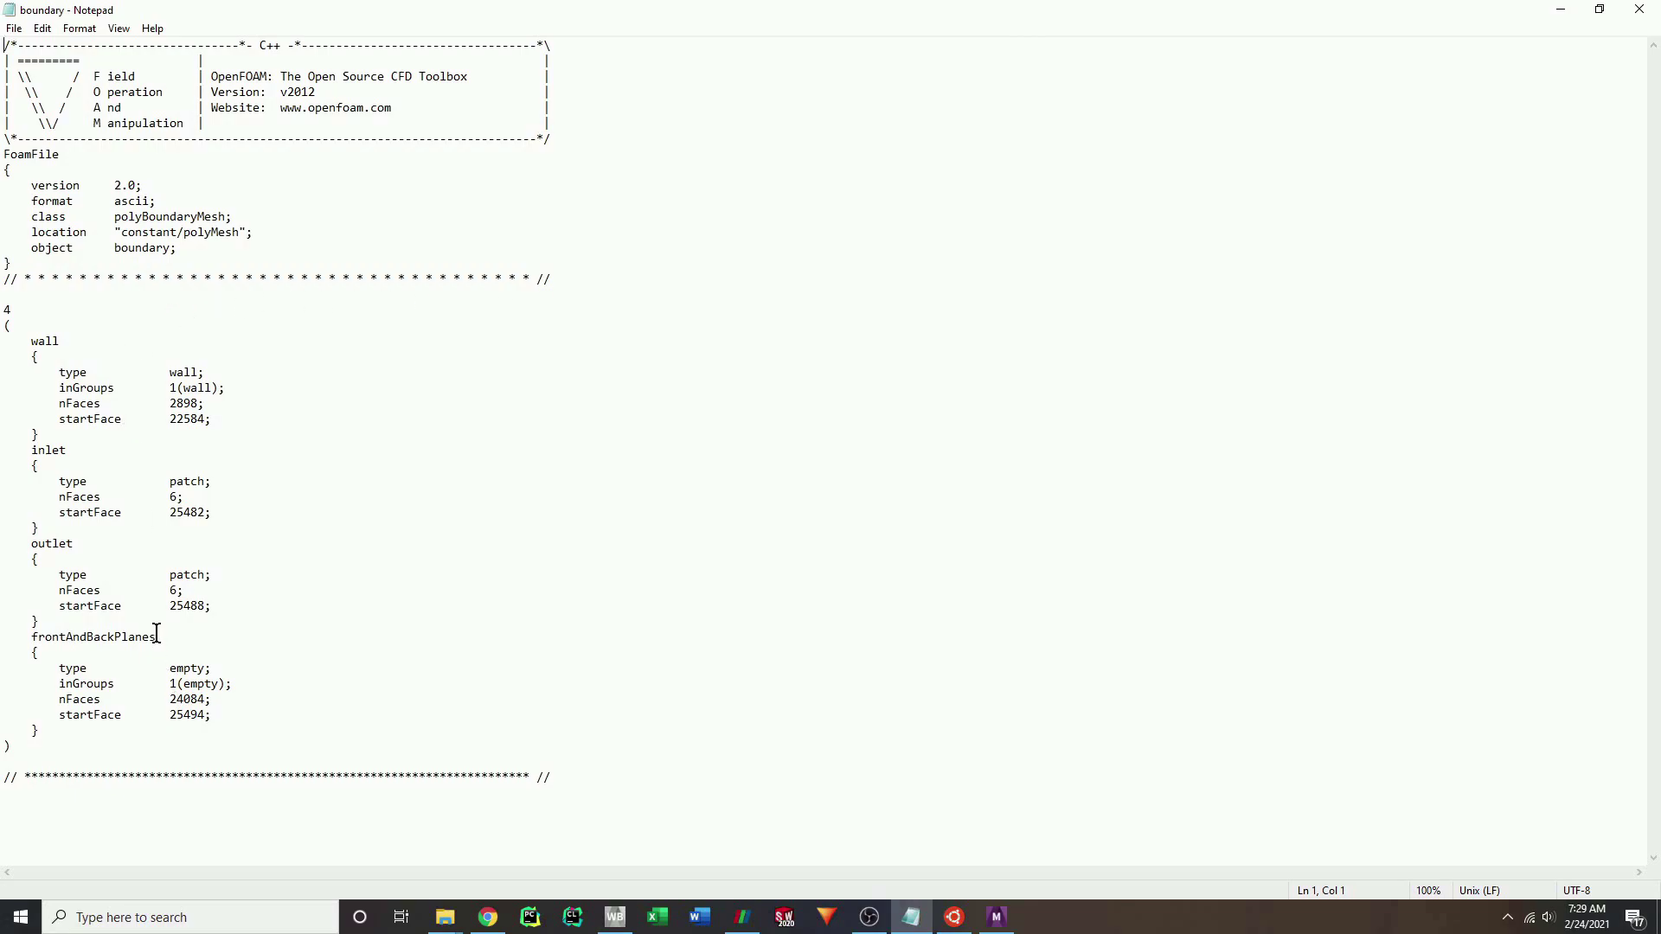
Trim 'Planes' so the patch reads frontAndBack, then save and close the boundary file.
{"action": "left_click_drag", "start_coordinate": [157, 636], "coordinate": [116, 637]}
{"action": "key", "text": "BackSpace"}
{"action": "key", "text": "ctrl+s"}
{"action": "left_click", "coordinate": [1638, 12]}
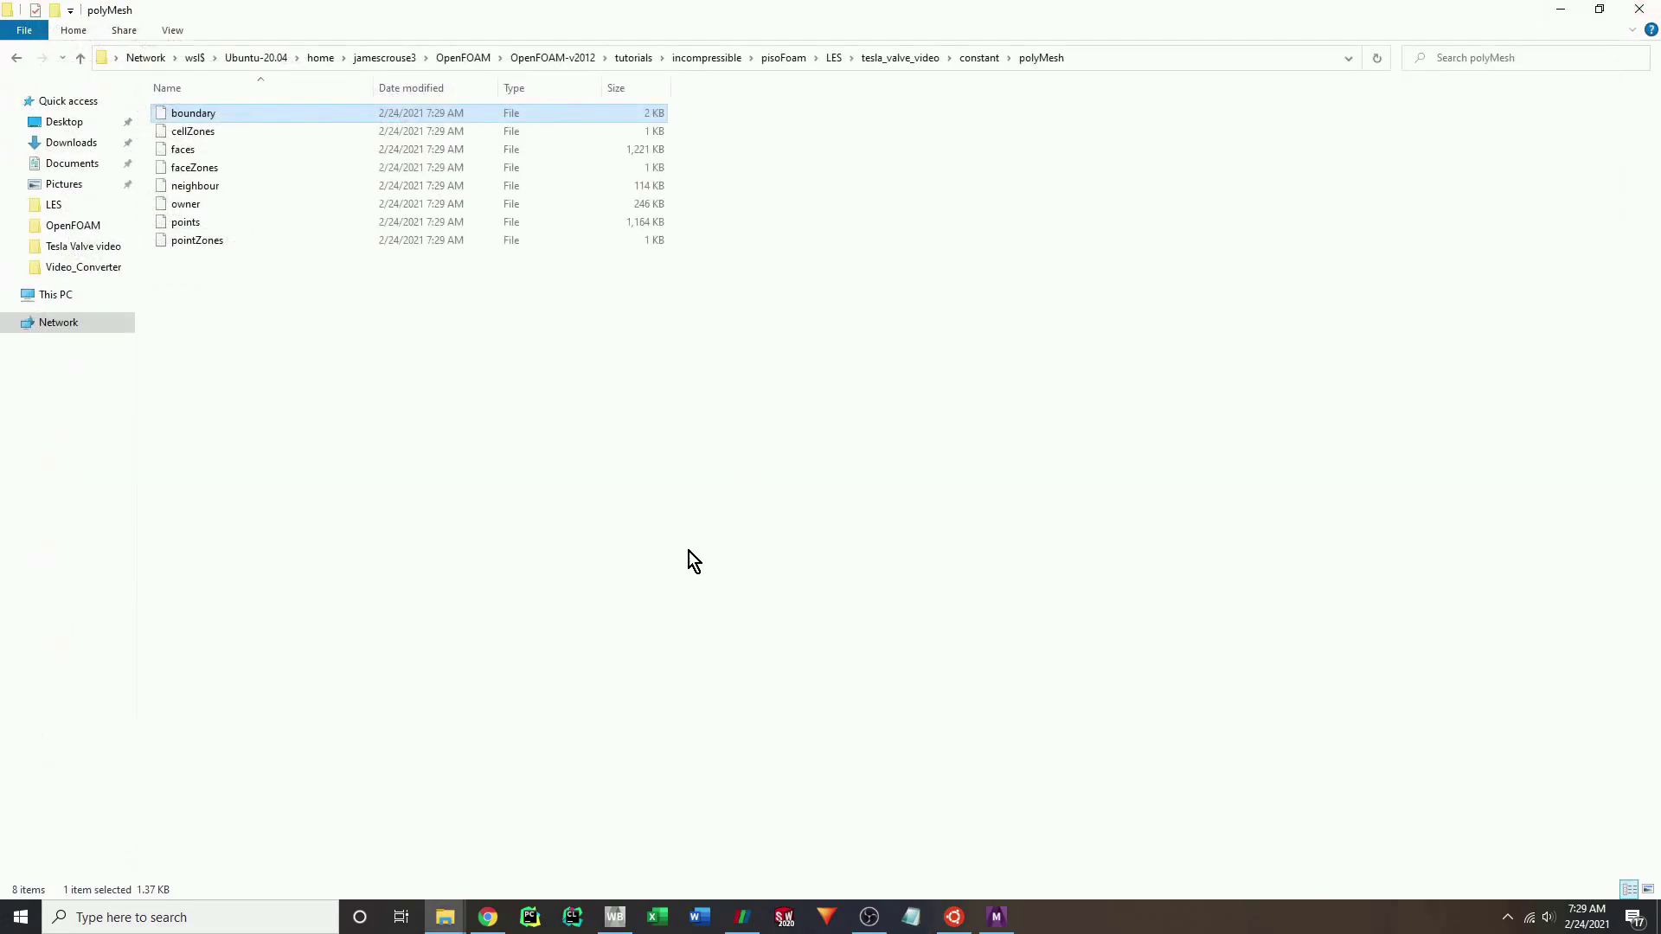
Bring ParaView forward and browse the Open dialog into the OpenFOAM-v2012 folder.
{"action": "left_click", "coordinate": [742, 916]}
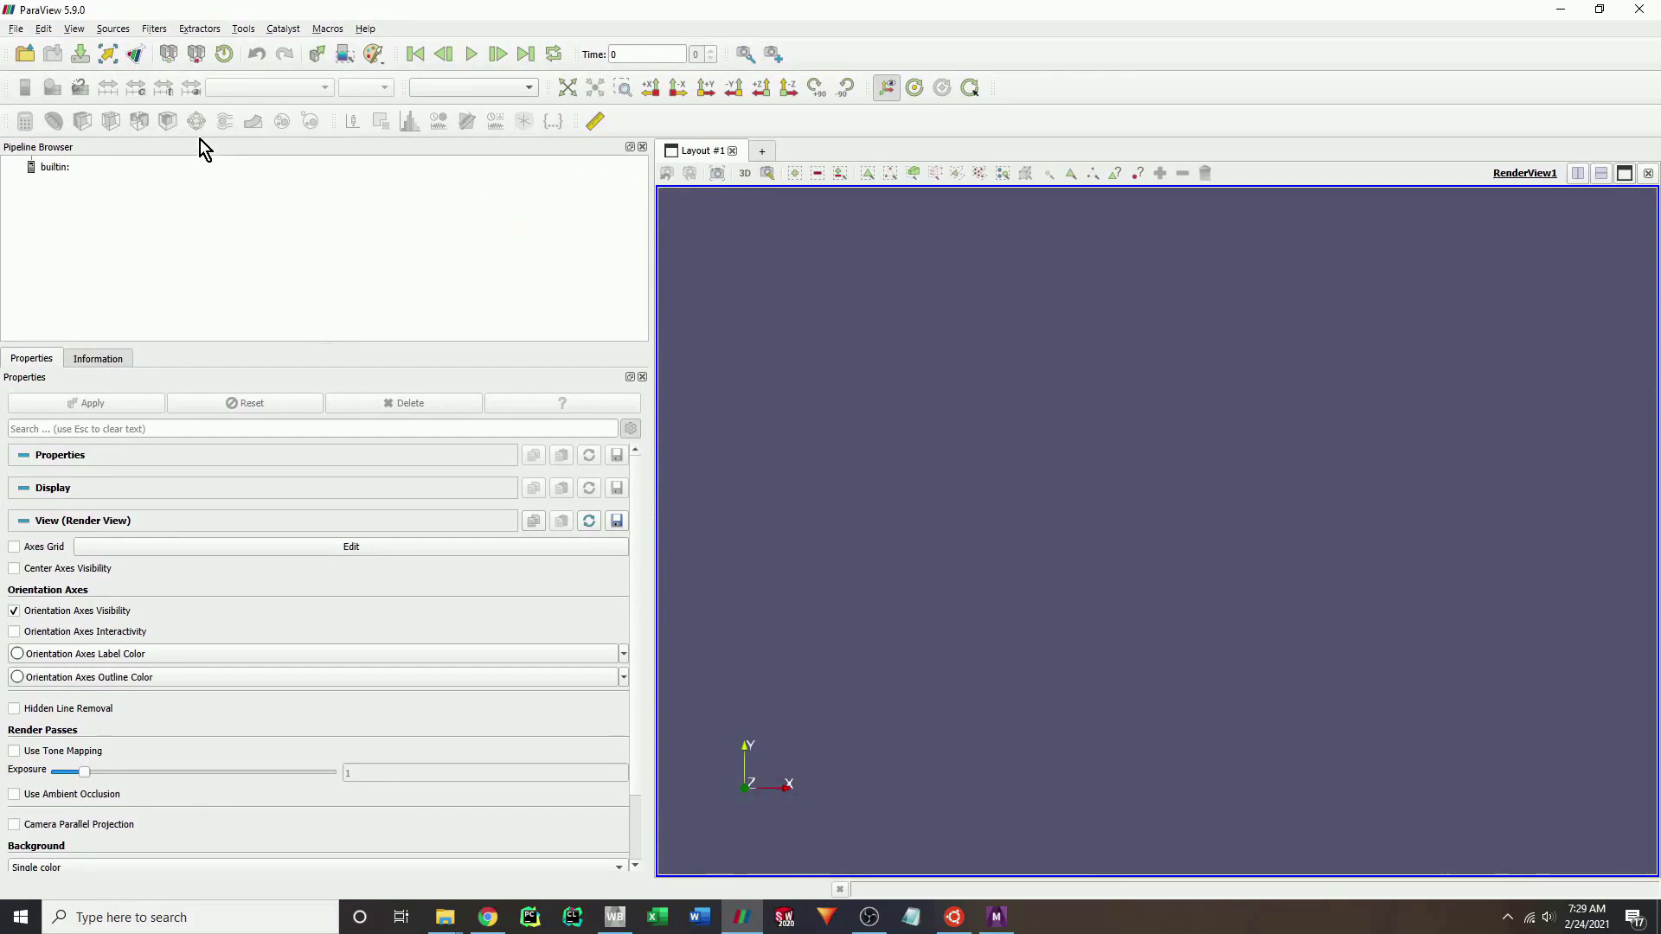
{"action": "left_click", "coordinate": [25, 54]}
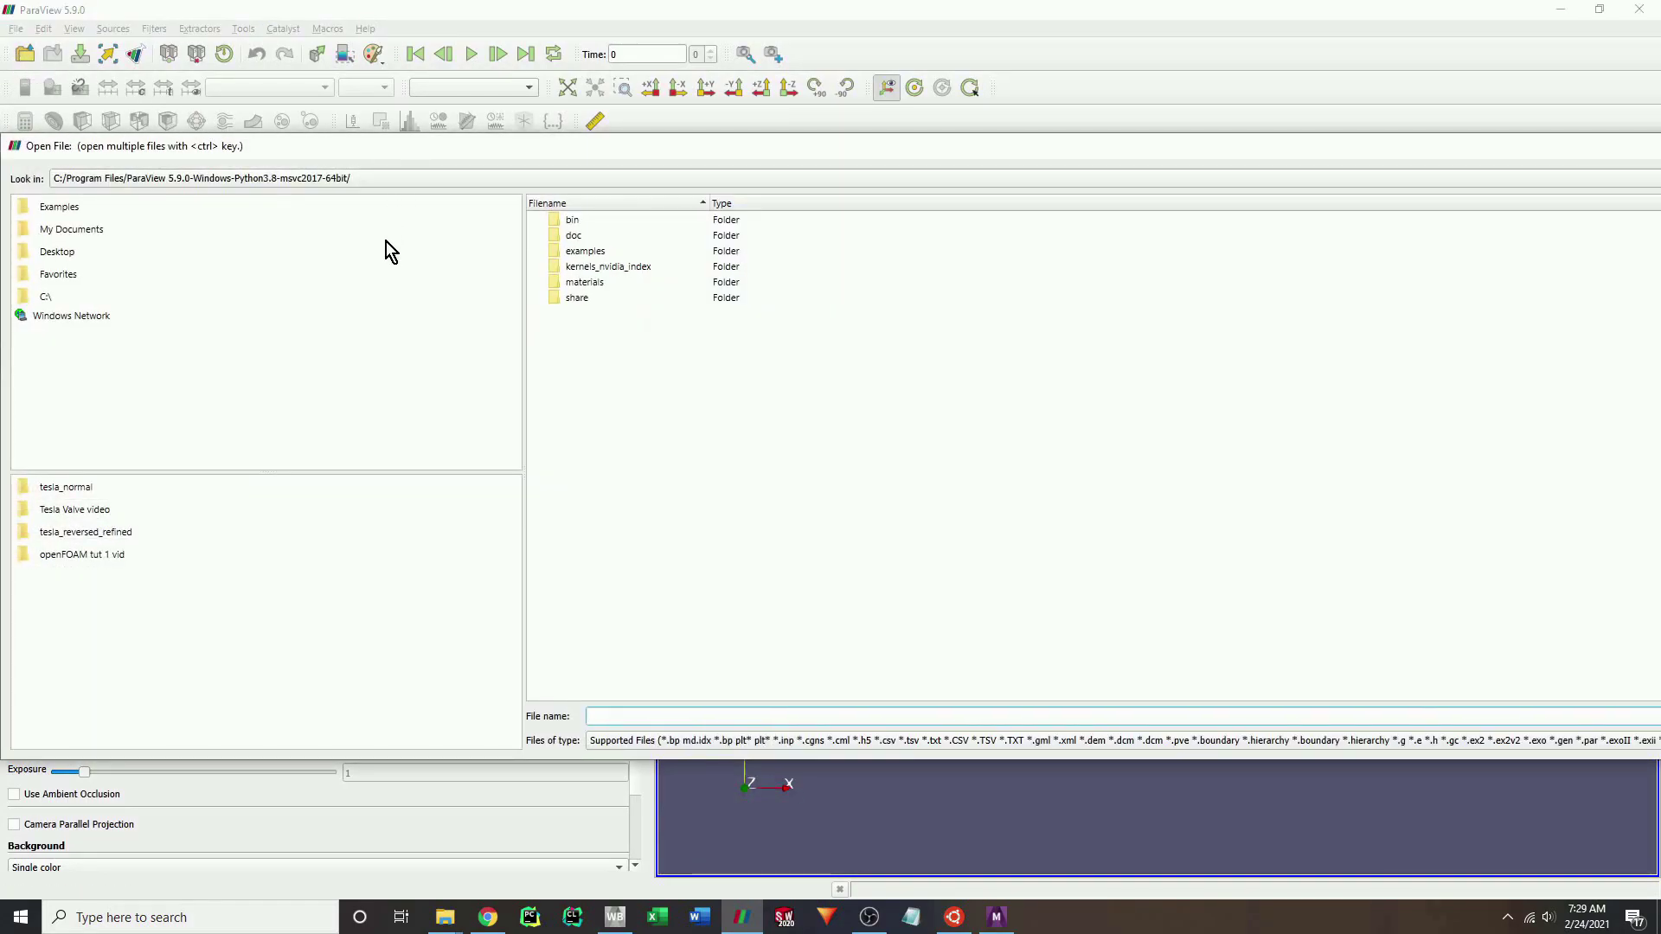
{"action": "left_click", "coordinate": [76, 251]}
{"action": "double_click", "coordinate": [651, 252]}
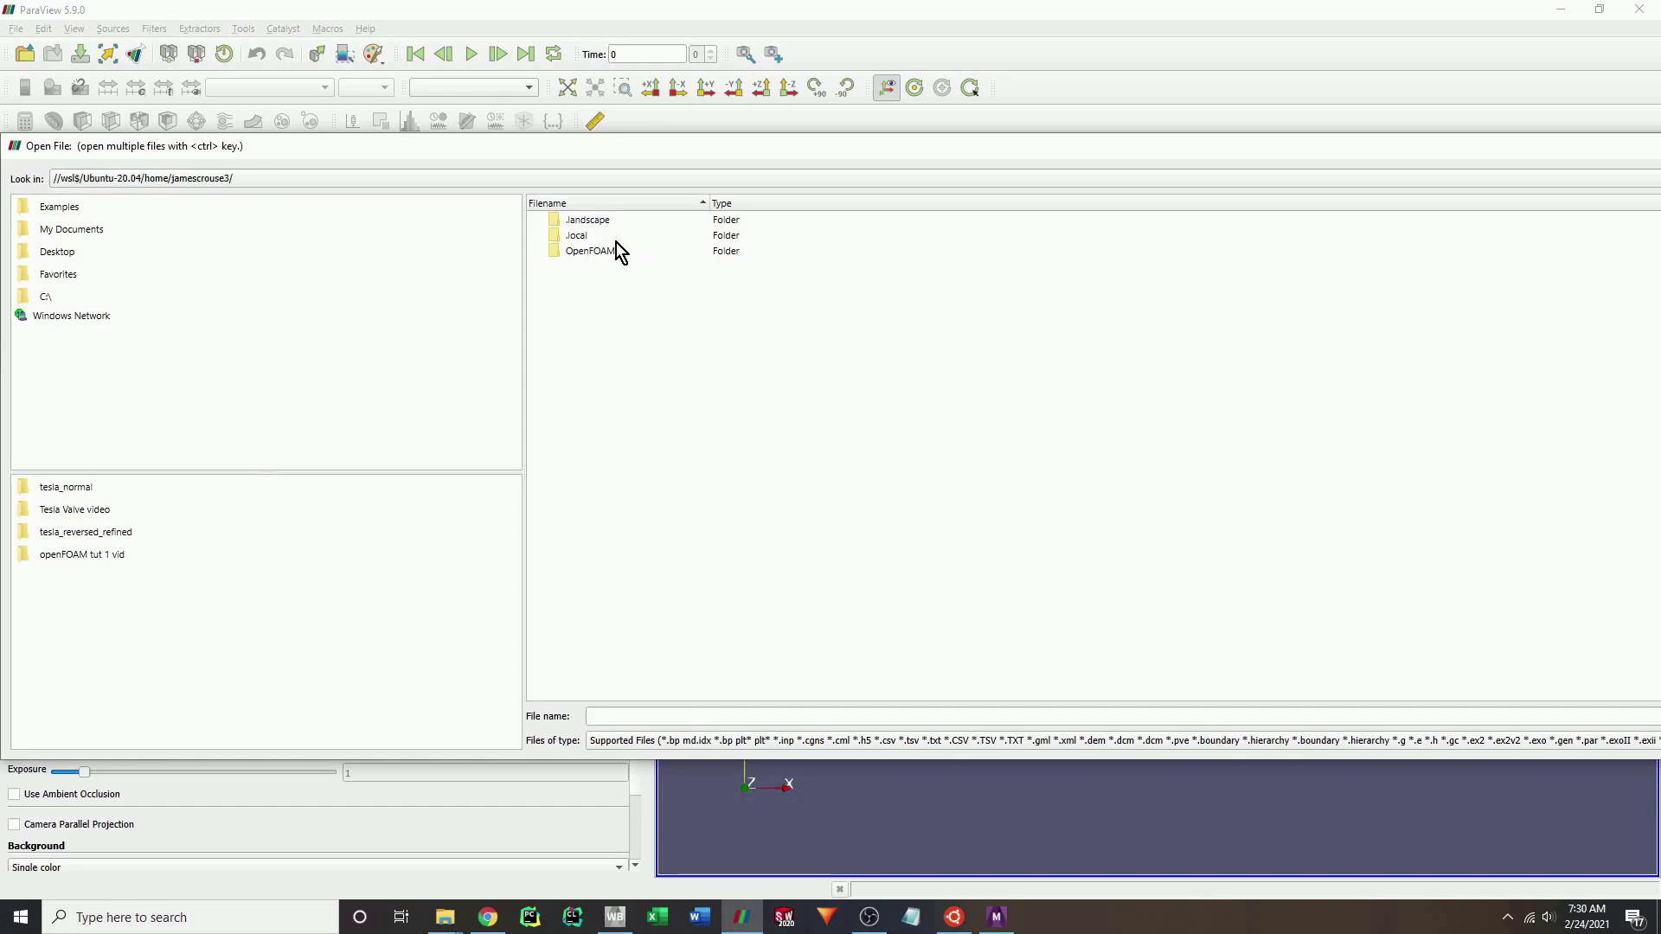
{"action": "double_click", "coordinate": [605, 249]}
{"action": "double_click", "coordinate": [604, 223]}
Navigate through tutorials/incompressible/pisoFoam/LES into the tesla_valve_video case folder.
{"action": "double_click", "coordinate": [602, 391]}
{"action": "double_click", "coordinate": [601, 360]}
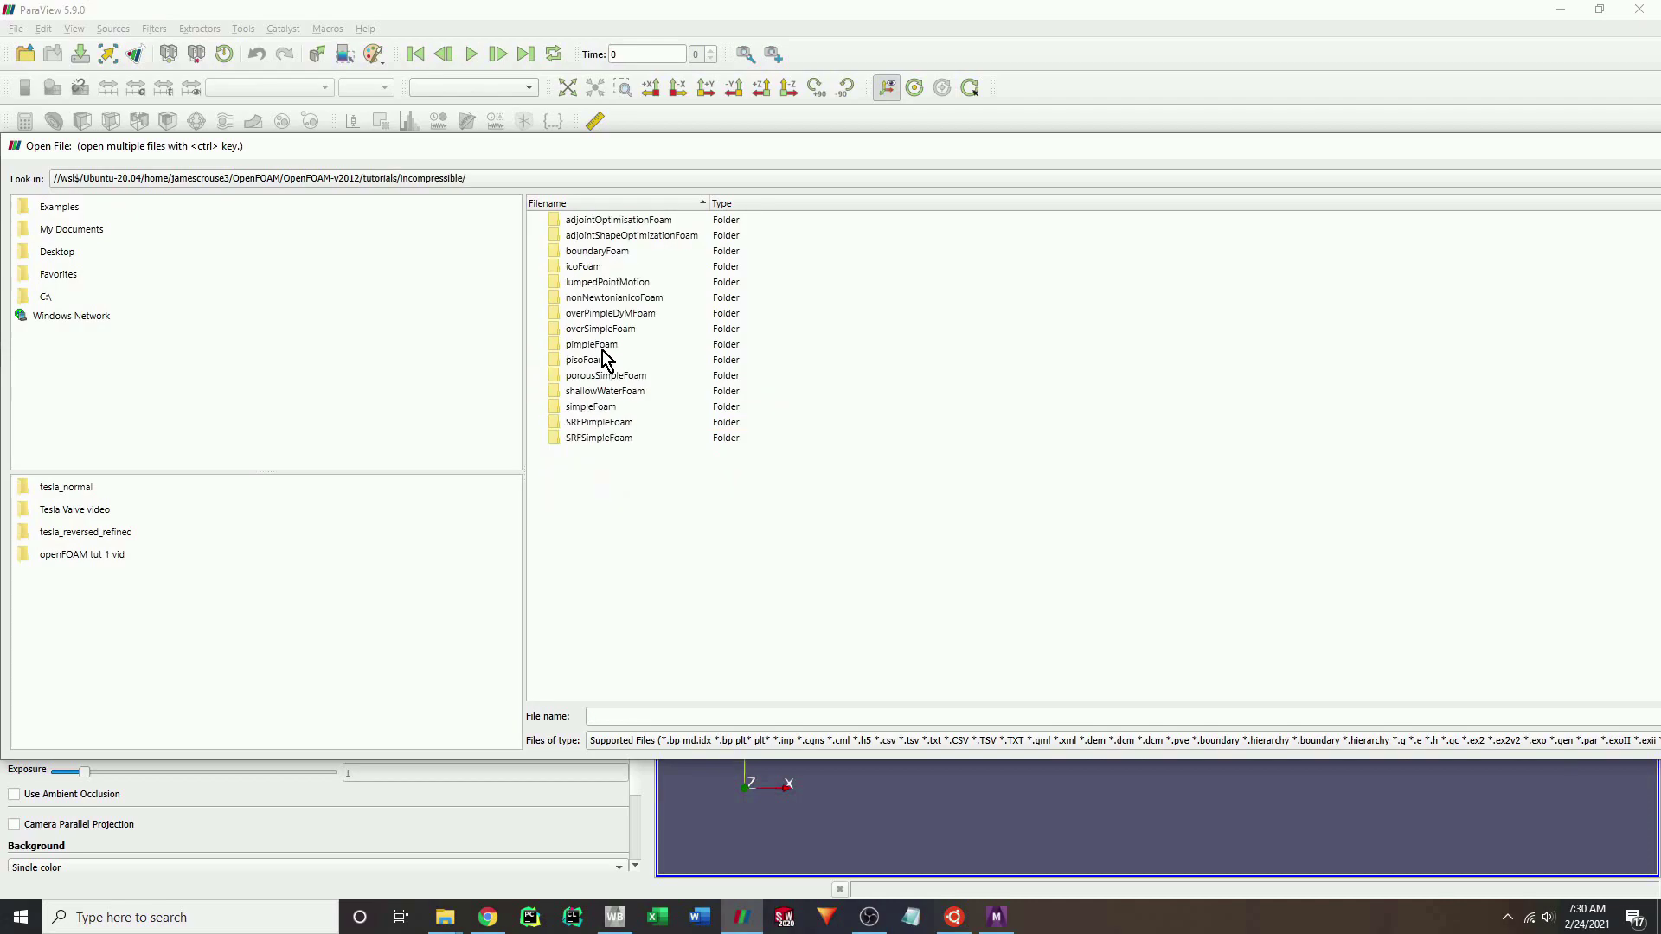
{"action": "left_click", "coordinate": [604, 360]}
{"action": "double_click", "coordinate": [604, 360]}
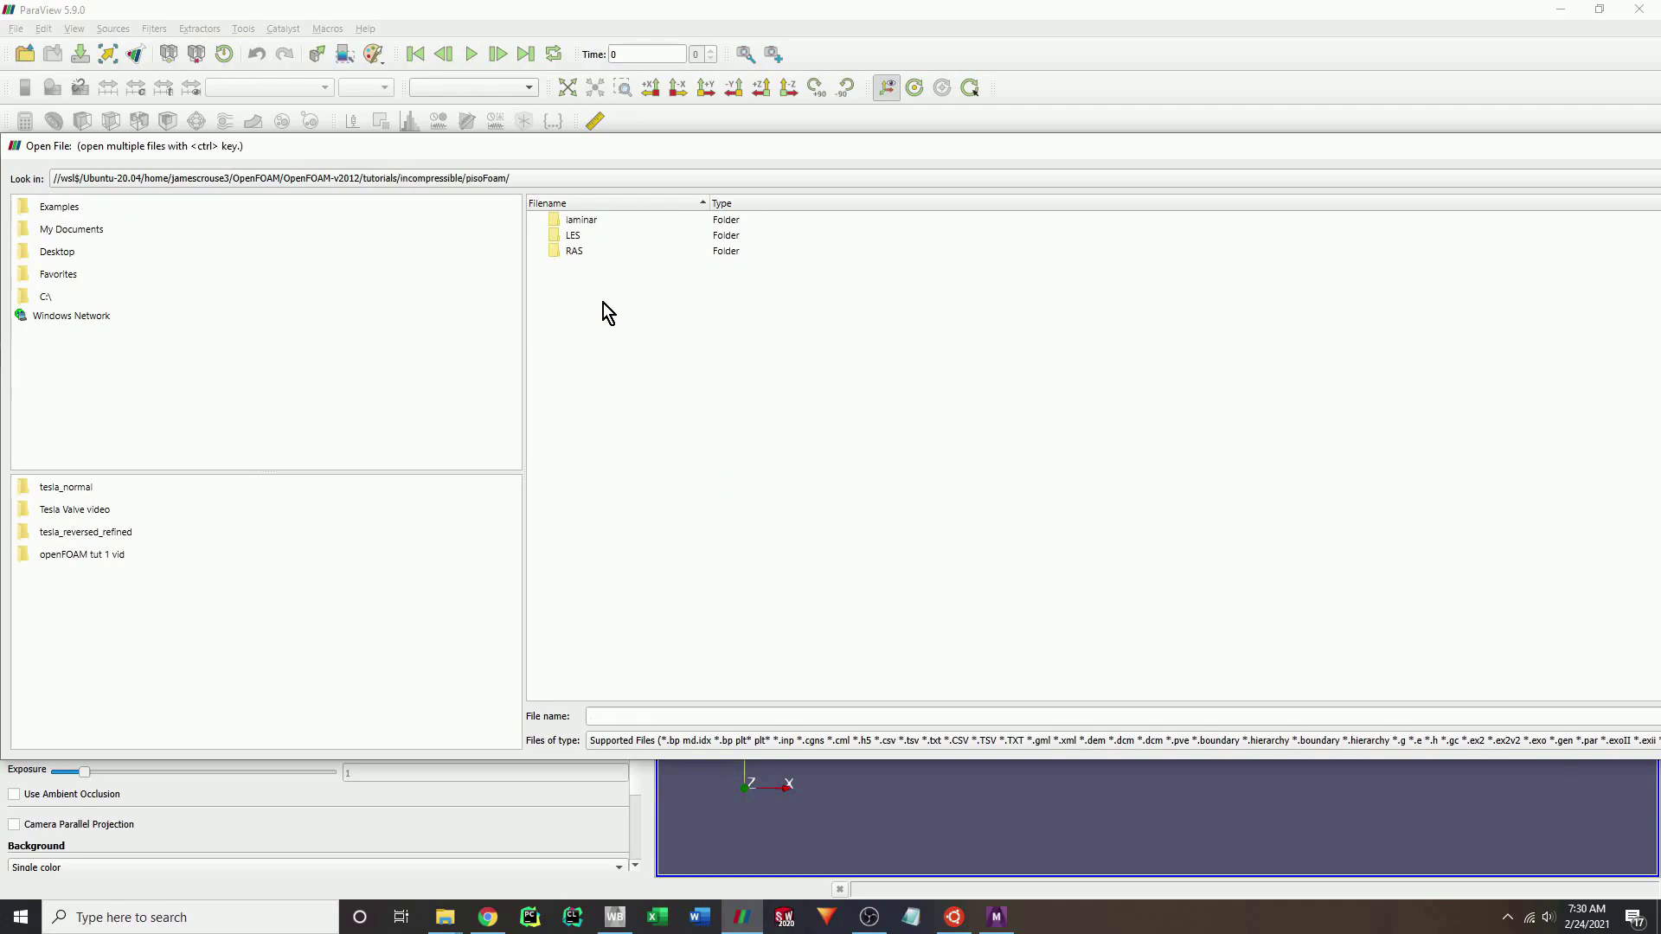
{"action": "double_click", "coordinate": [599, 236]}
{"action": "left_click", "coordinate": [614, 346]}
{"action": "double_click", "coordinate": [615, 346]}
Set the file type filter to All Files and open mesh.msh.
{"action": "left_click_drag", "start_coordinate": [661, 148], "coordinate": [652, 13]}
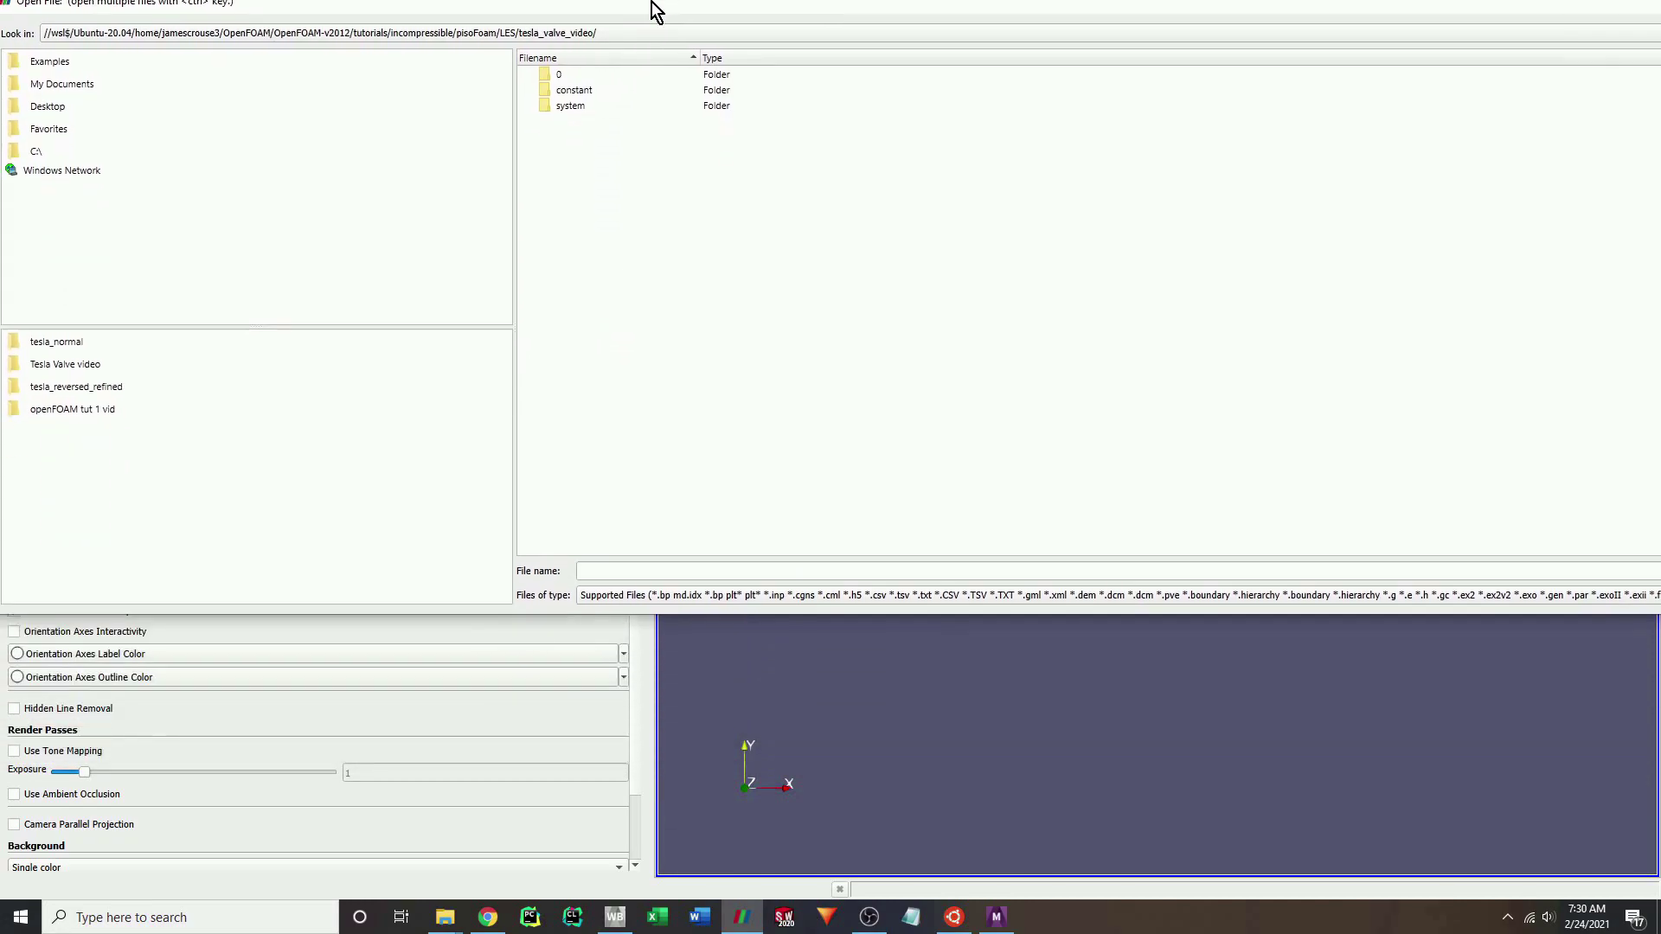
{"action": "left_click_drag", "start_coordinate": [992, 13], "coordinate": [706, 76]}
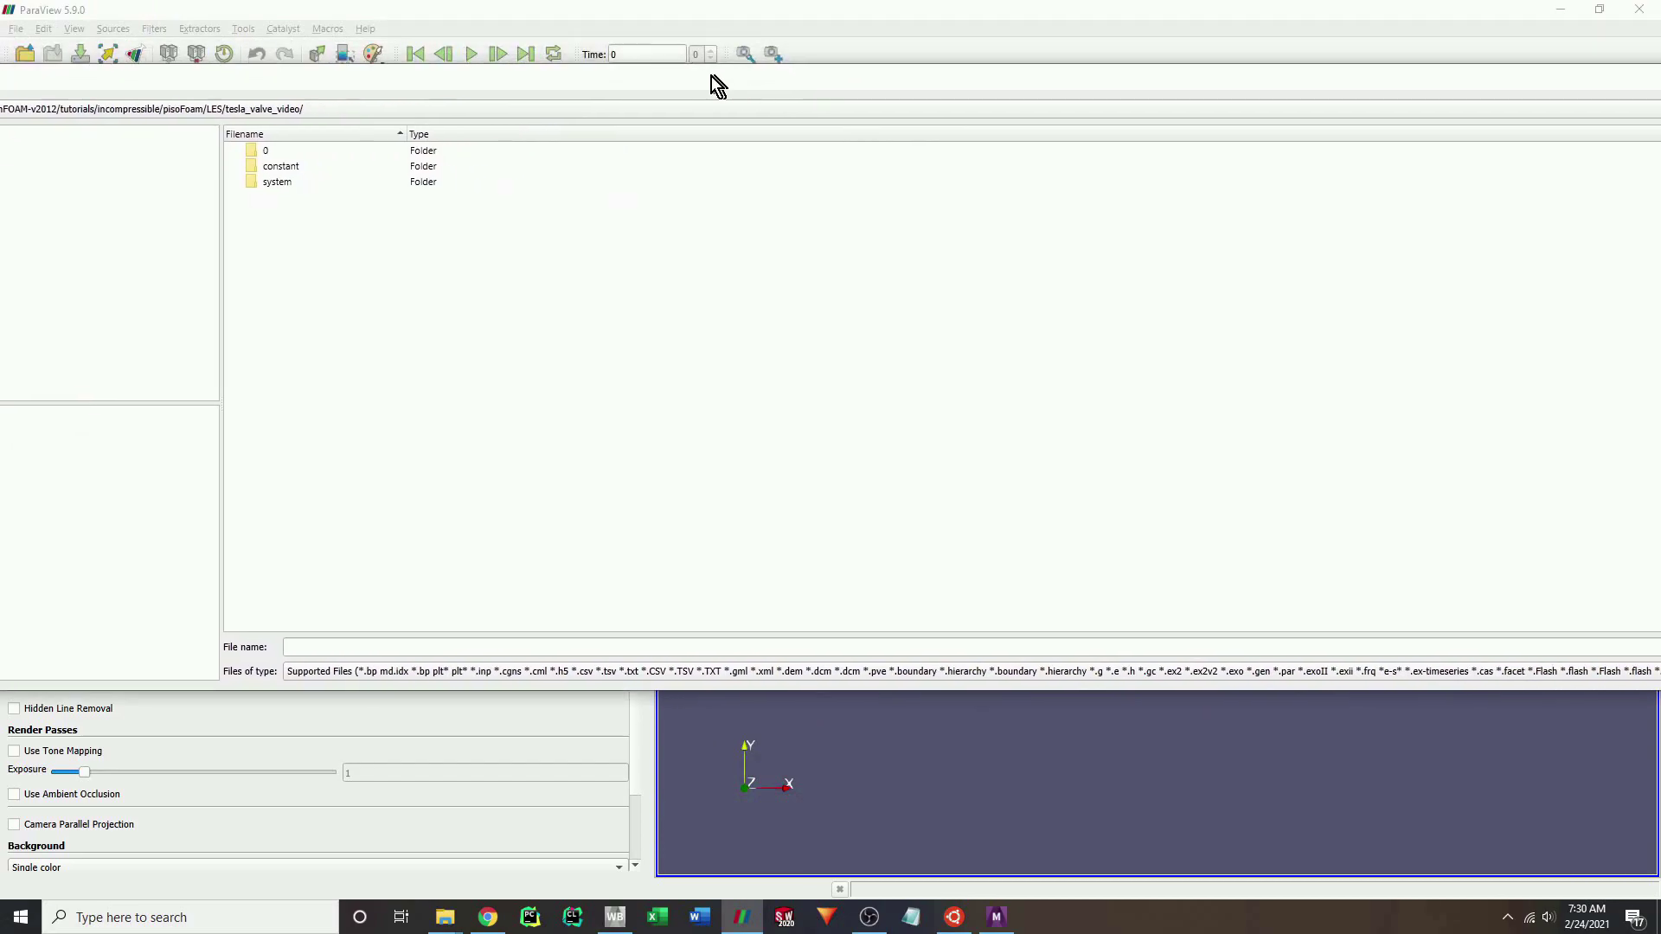
{"action": "left_click", "coordinate": [805, 677]}
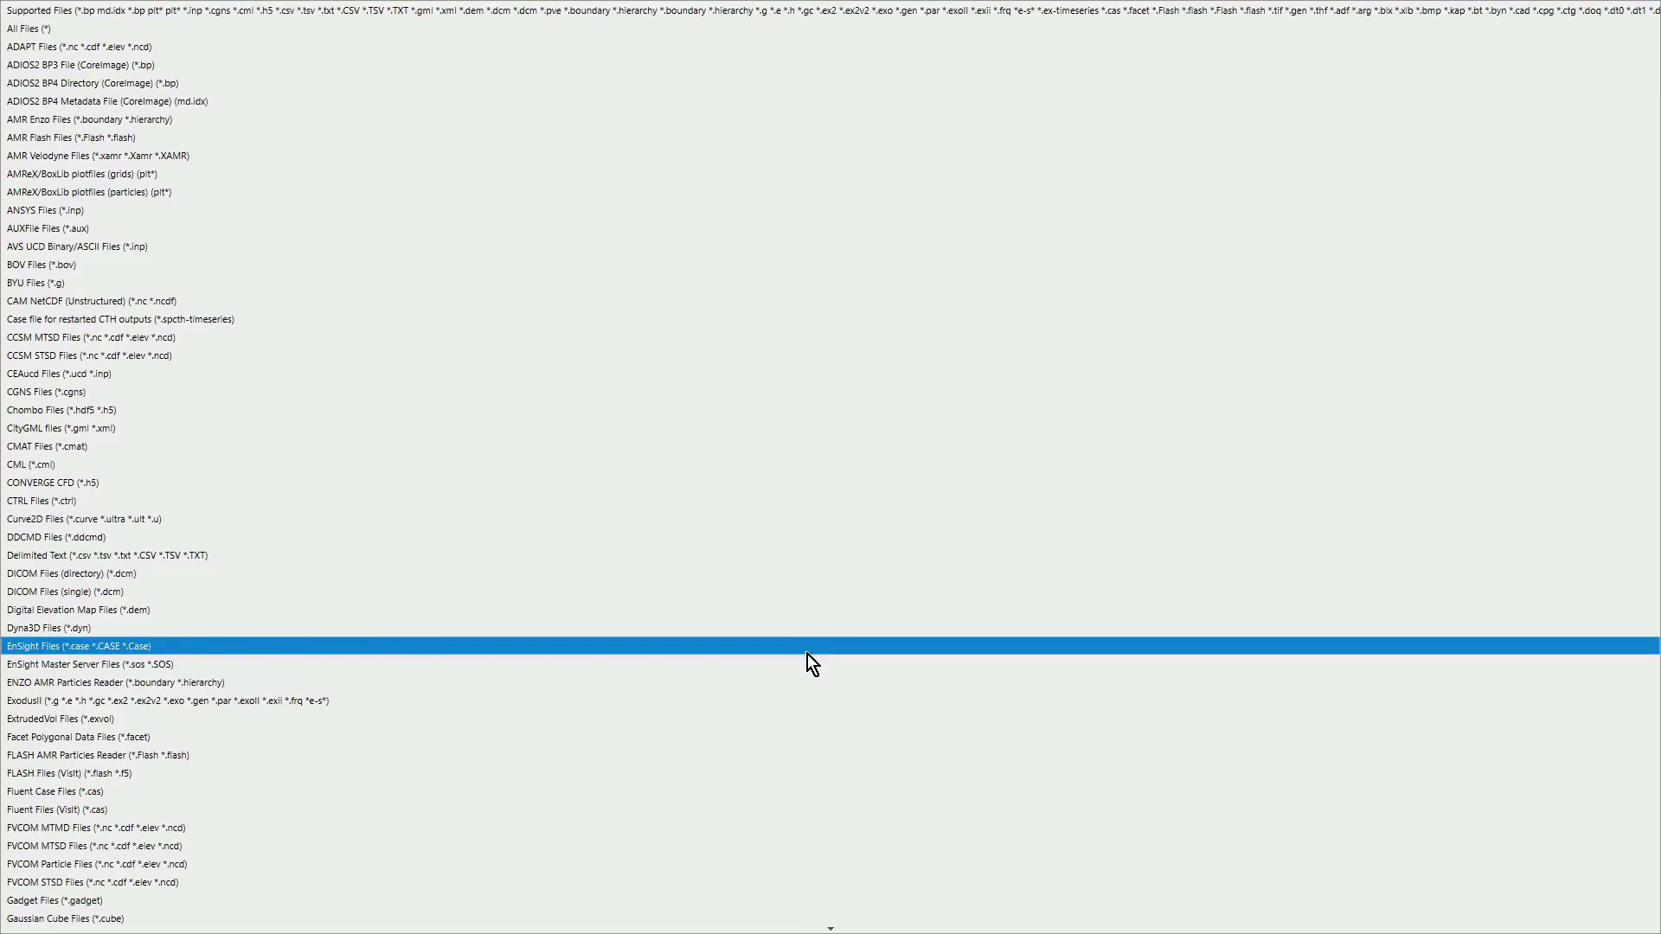
{"action": "left_click", "coordinate": [214, 40]}
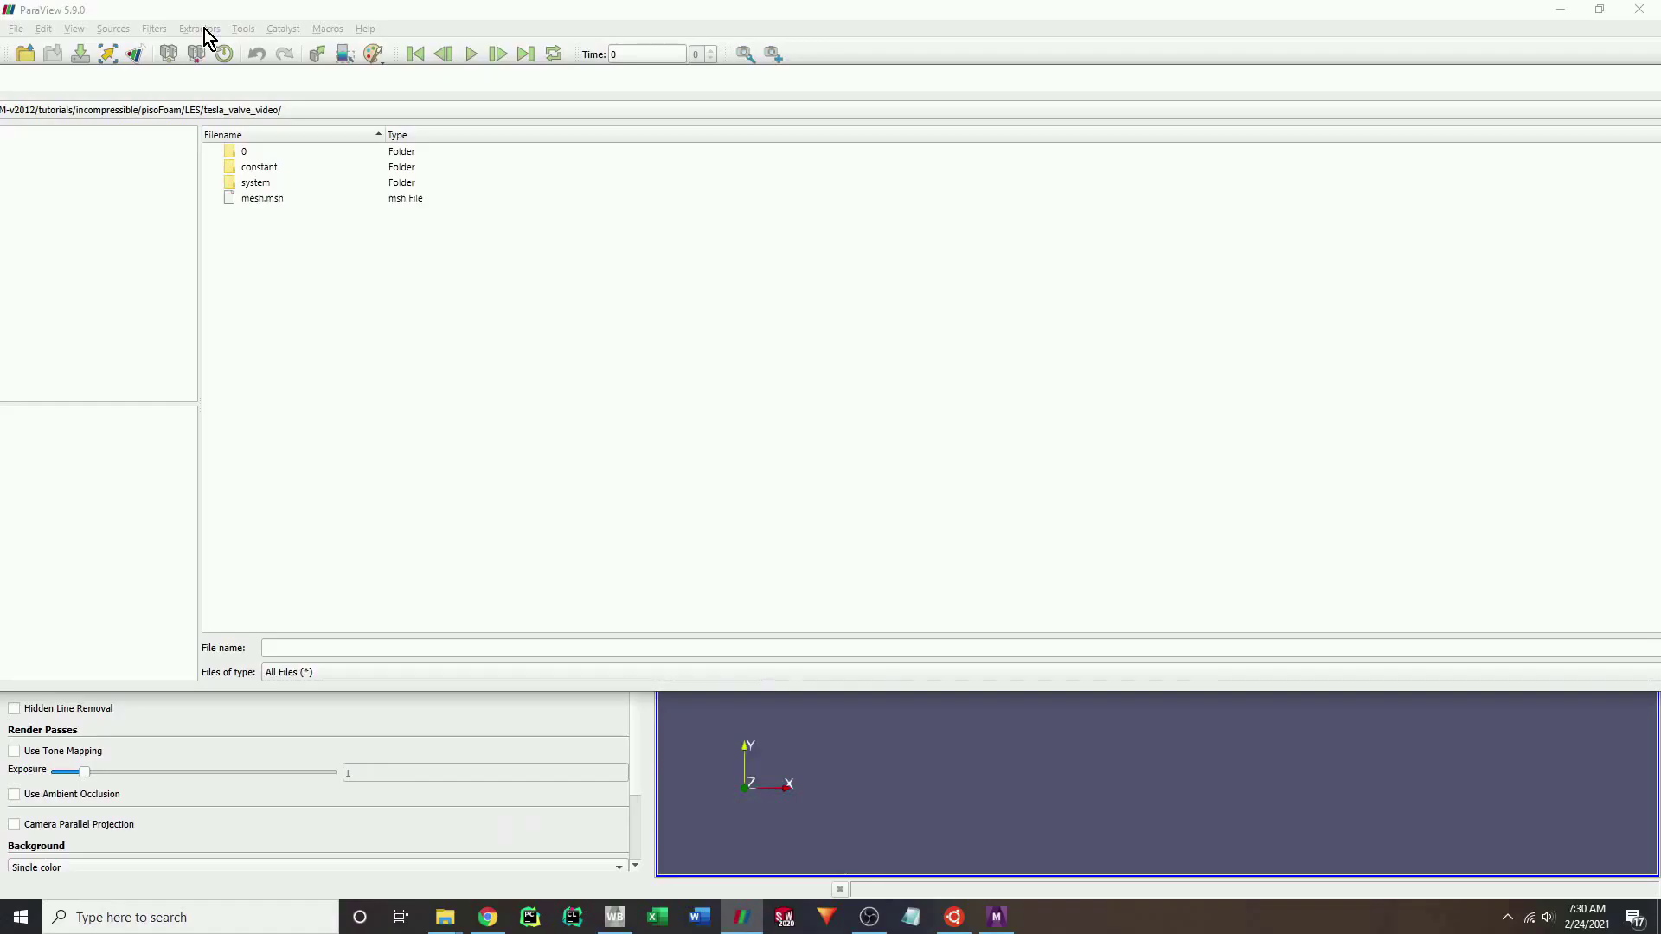
{"action": "double_click", "coordinate": [282, 202]}
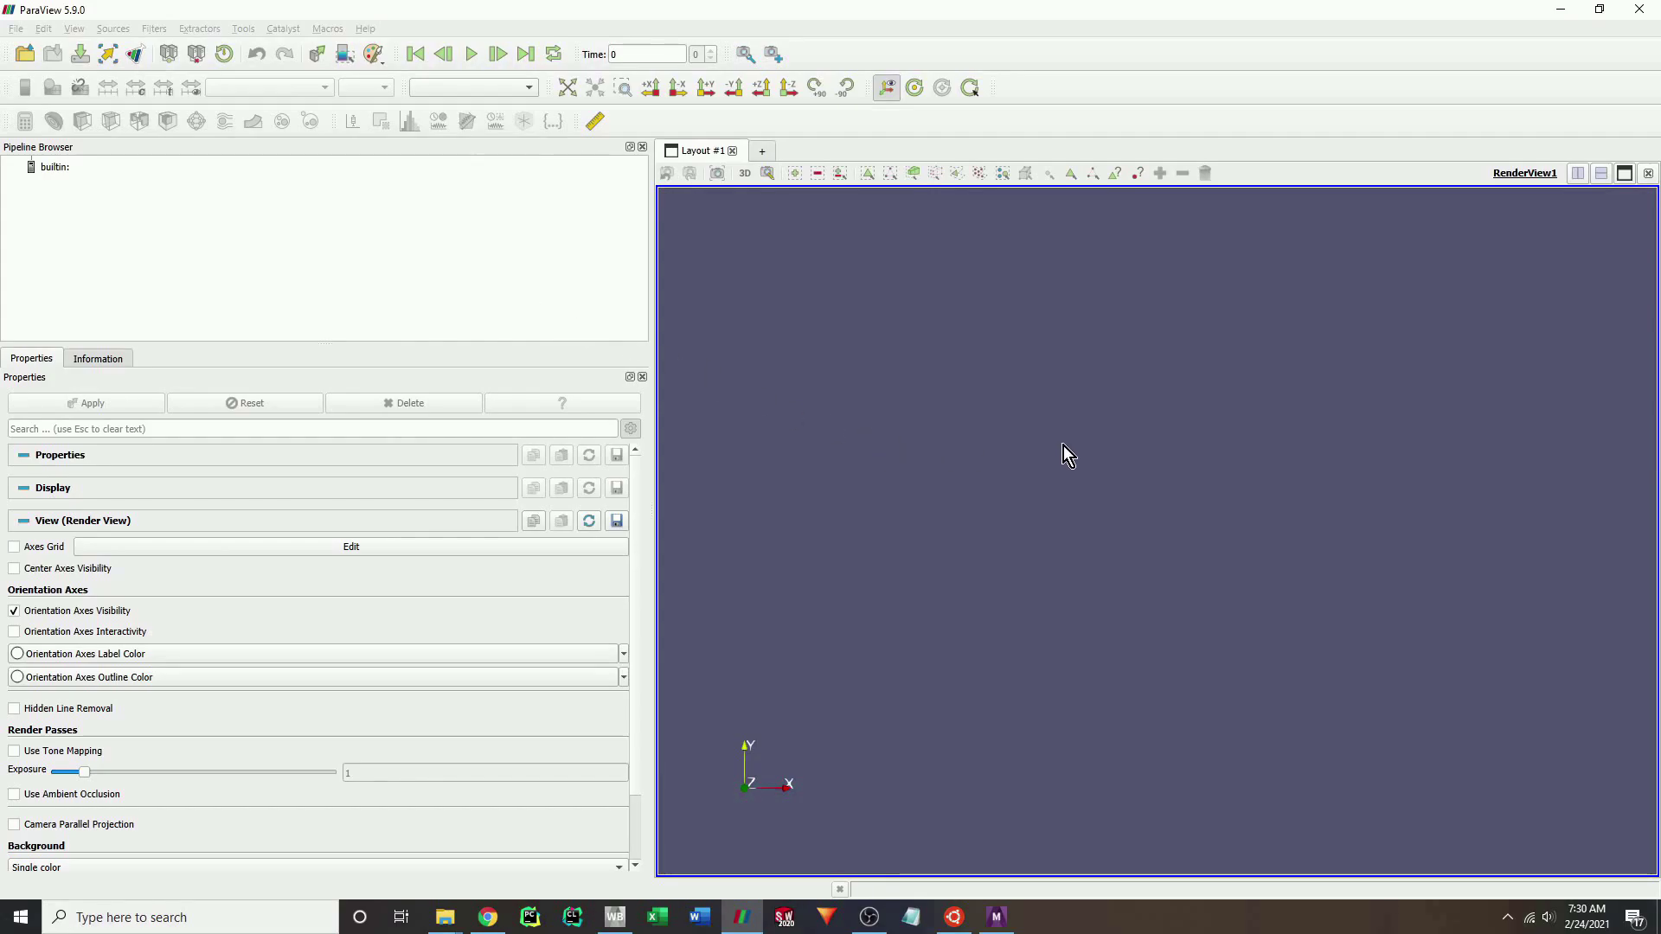
Load mesh.msh with the OpenFOAMReader and apply to render the Tesla valve mesh.
{"action": "scroll", "coordinate": [799, 462], "scroll_direction": "down", "scroll_amount": 1}
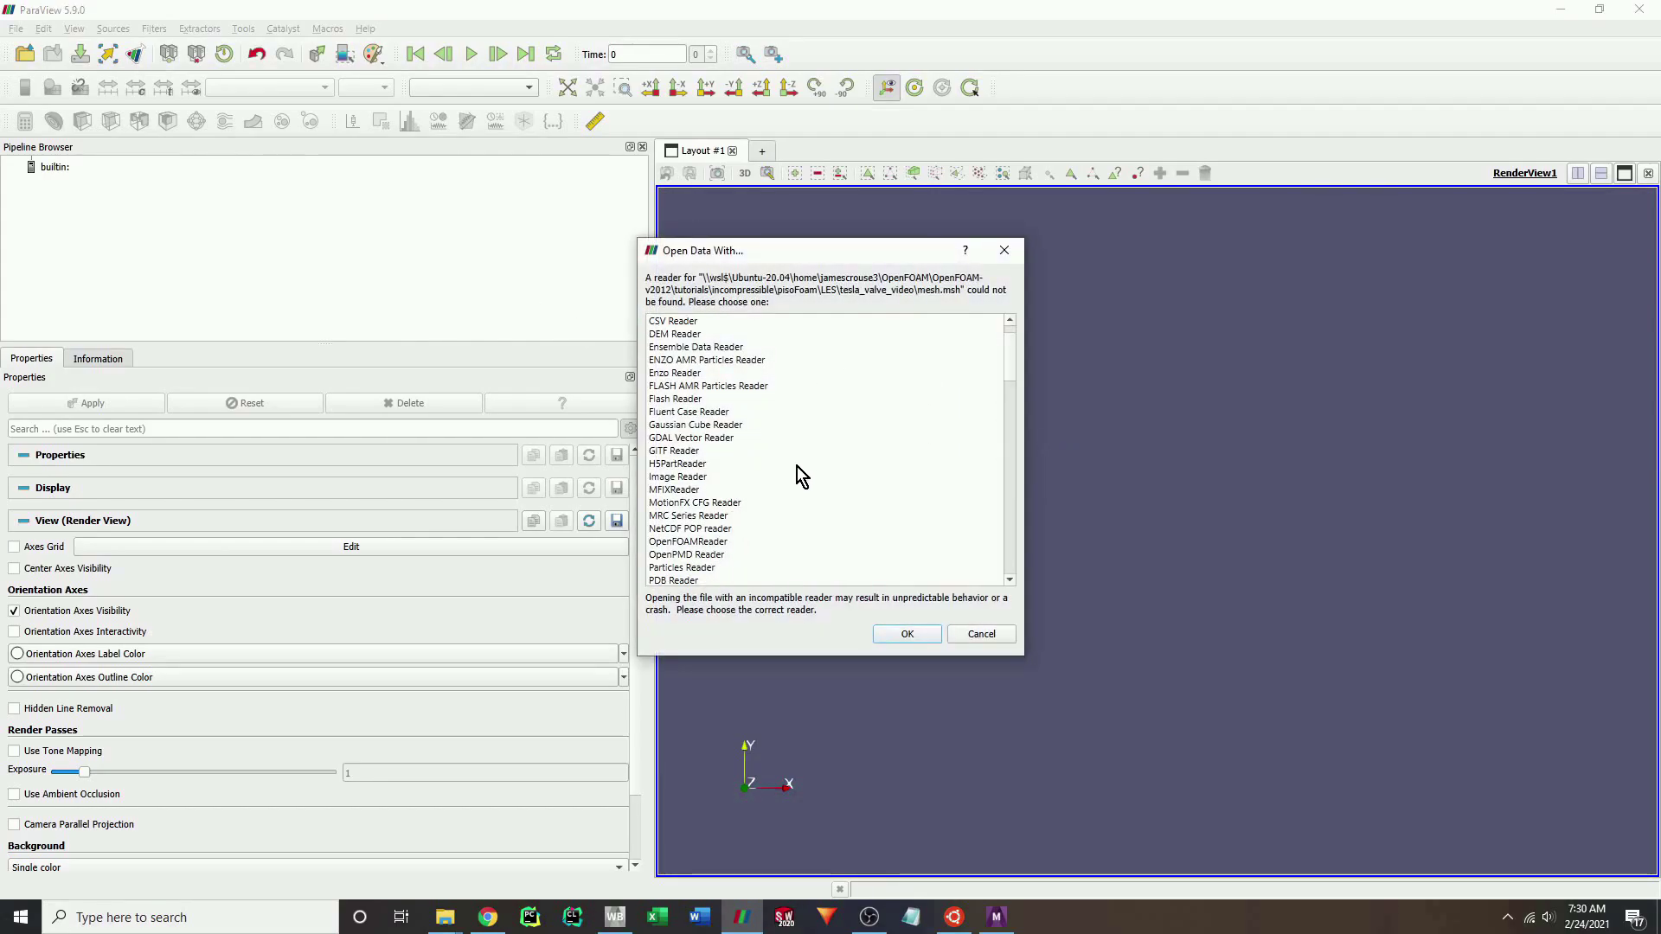
{"action": "left_click", "coordinate": [741, 544]}
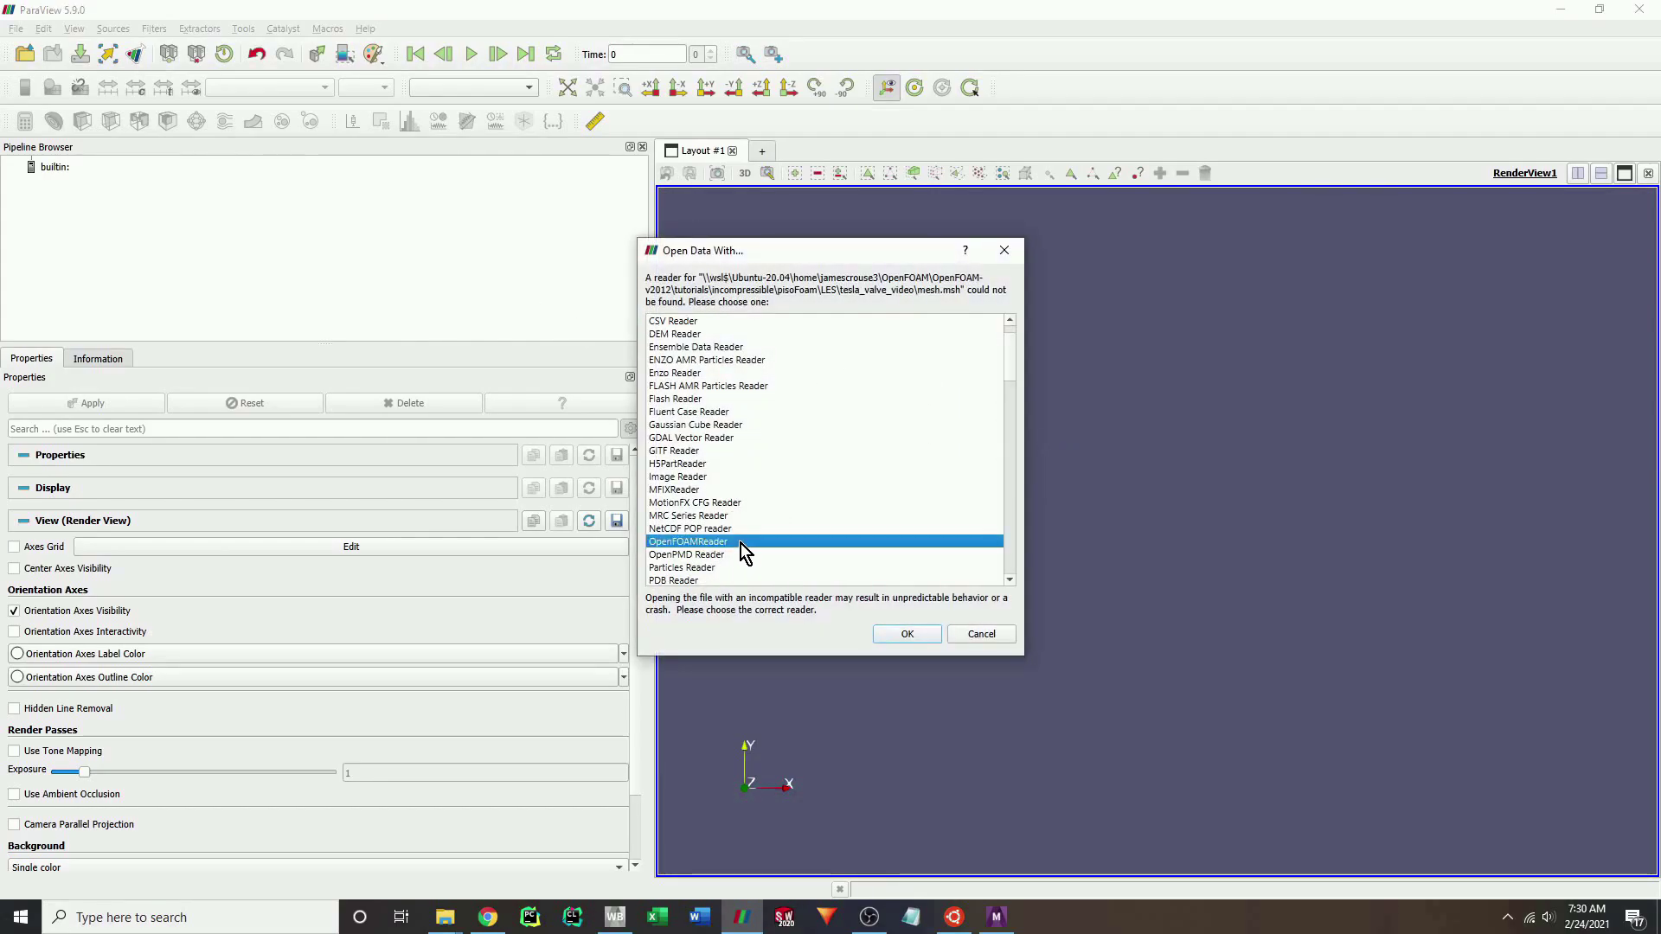
{"action": "left_click", "coordinate": [933, 635]}
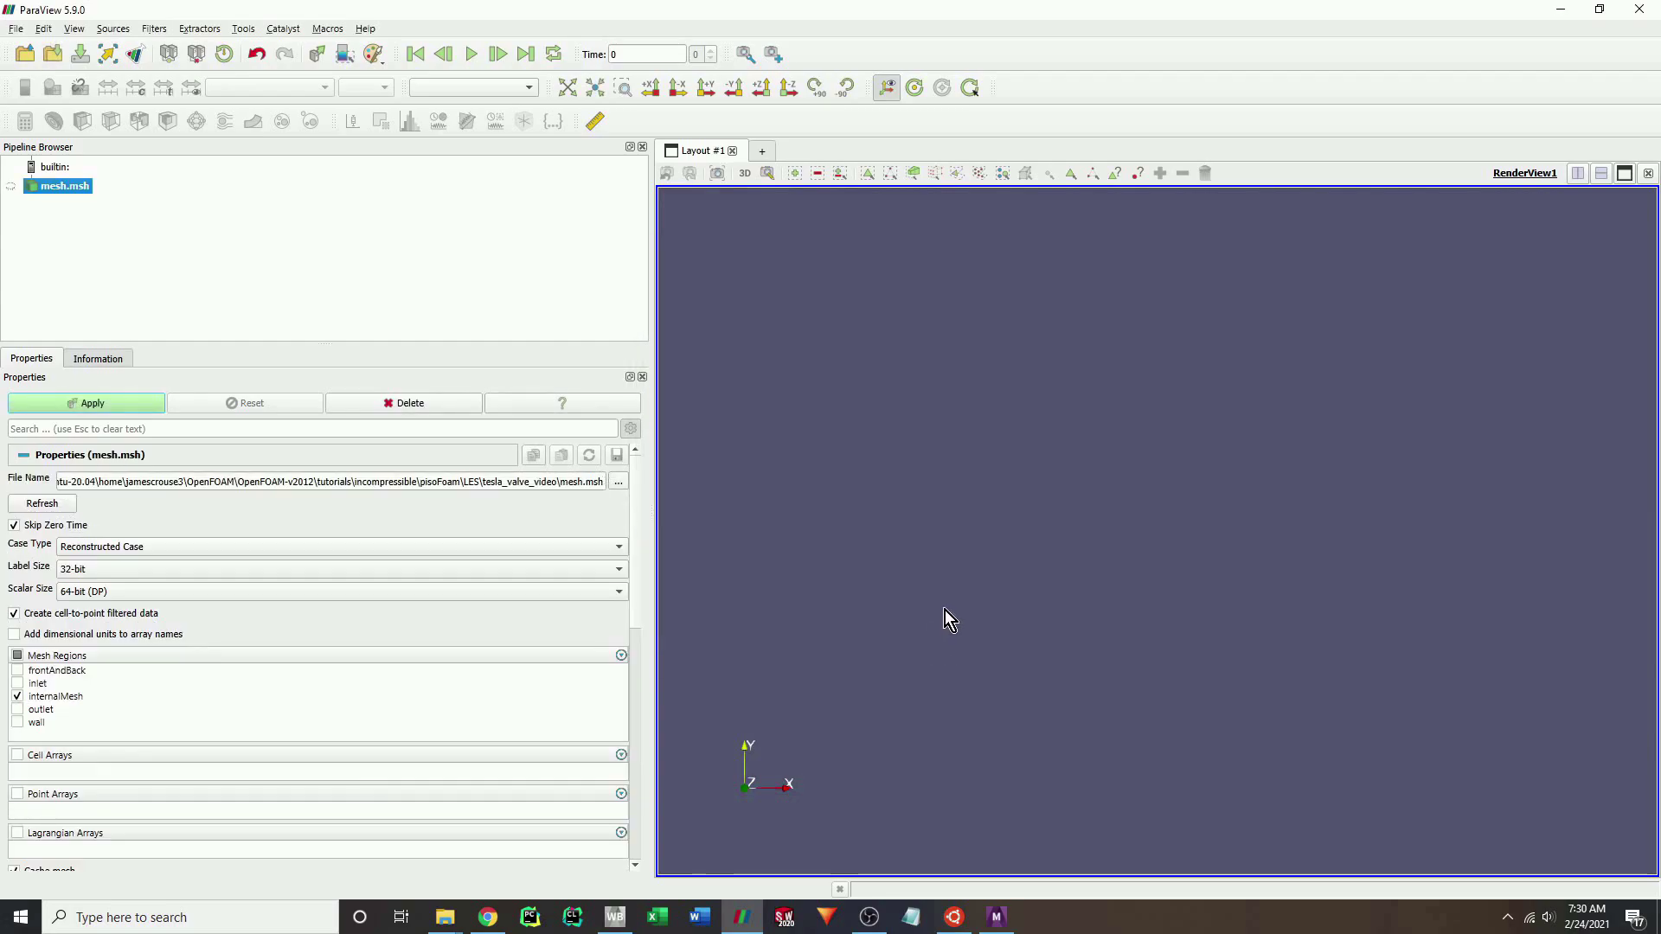
{"action": "left_click", "coordinate": [130, 400]}
Display only the inlet patch, then switch back to the internalMesh region.
{"action": "scroll", "coordinate": [1056, 562], "scroll_direction": "up", "scroll_amount": 2}
{"action": "scroll", "coordinate": [1012, 565], "scroll_direction": "down", "scroll_amount": 1}
{"action": "left_click", "coordinate": [17, 684]}
{"action": "left_click", "coordinate": [17, 697]}
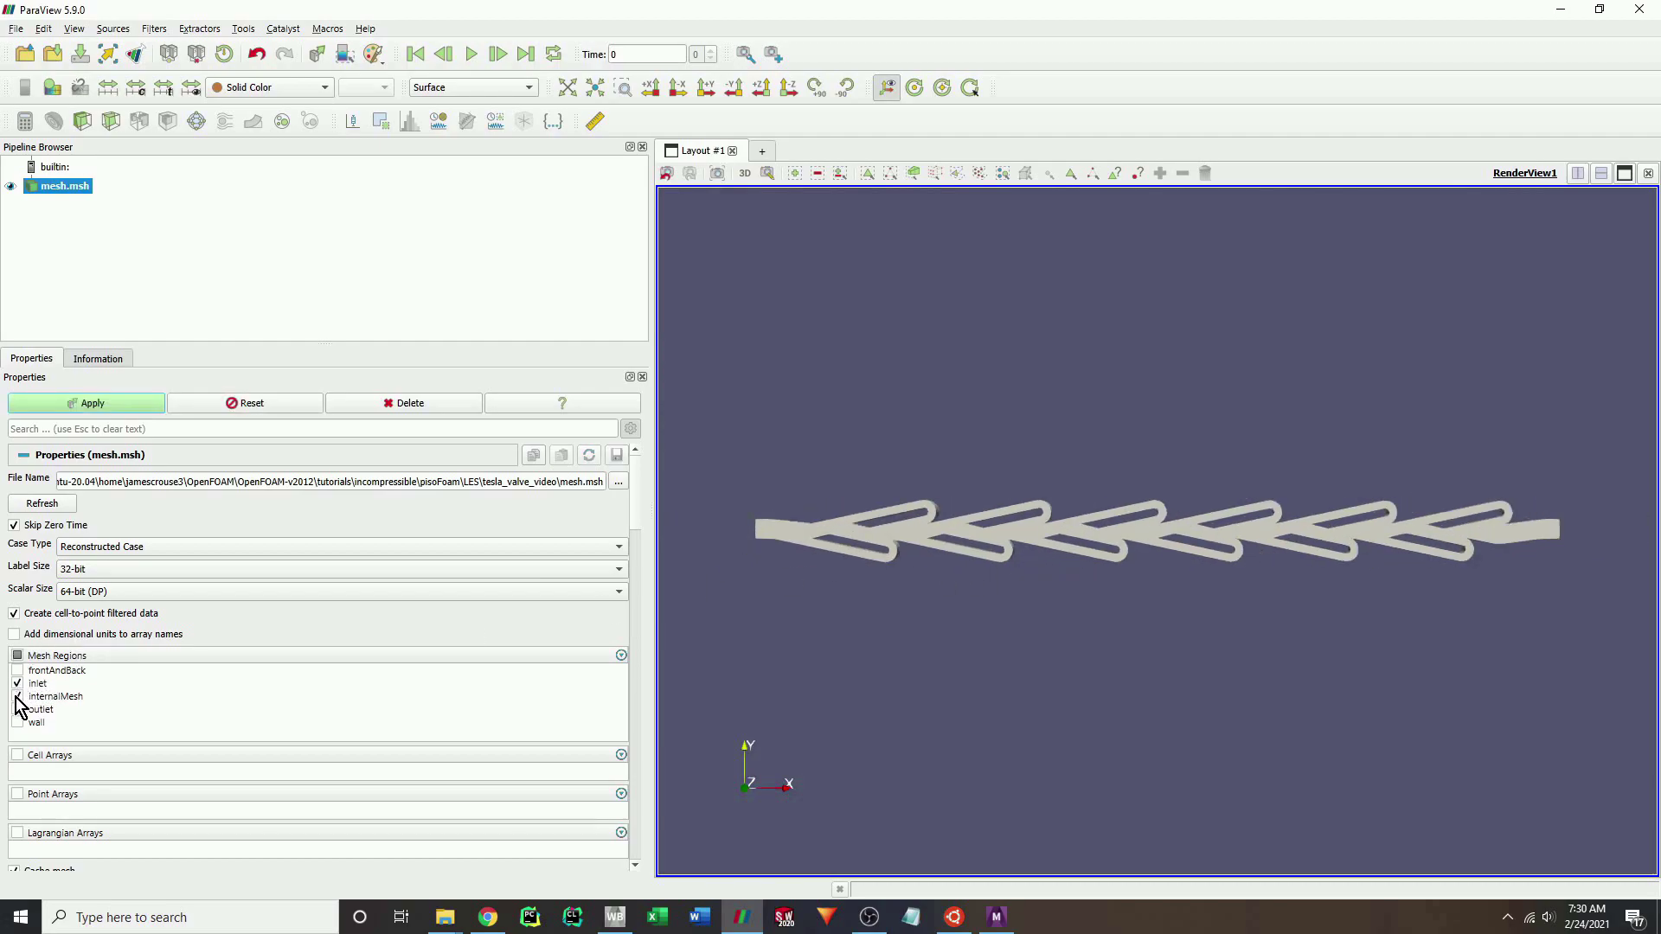
{"action": "left_click", "coordinate": [93, 403]}
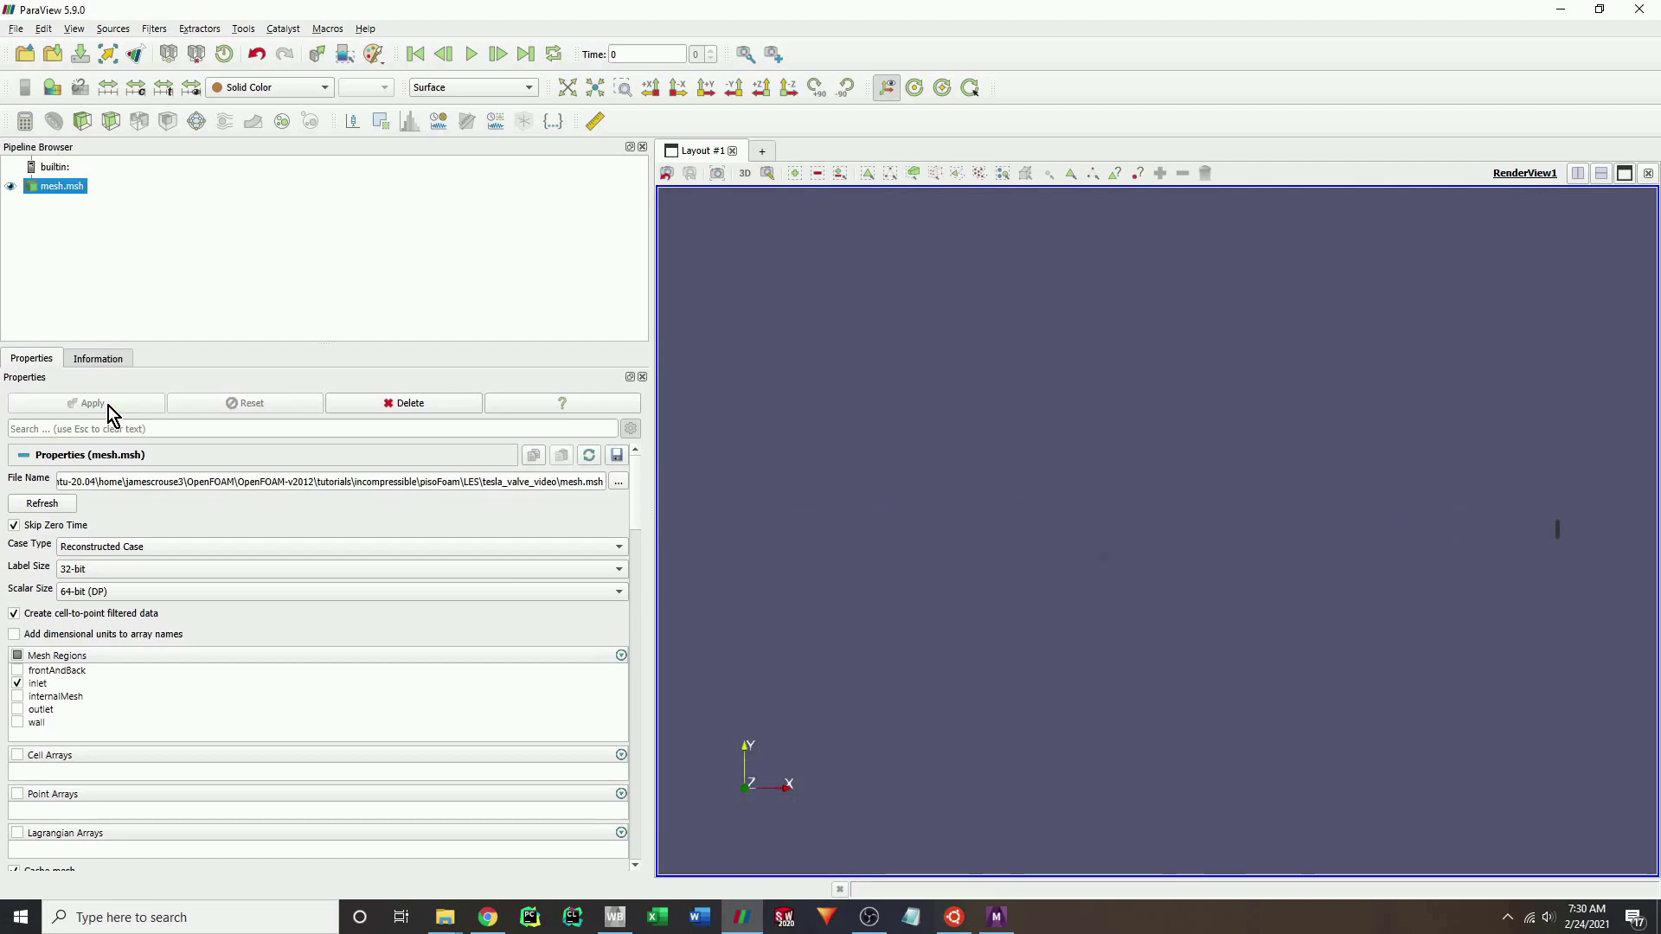
{"action": "left_click", "coordinate": [18, 684]}
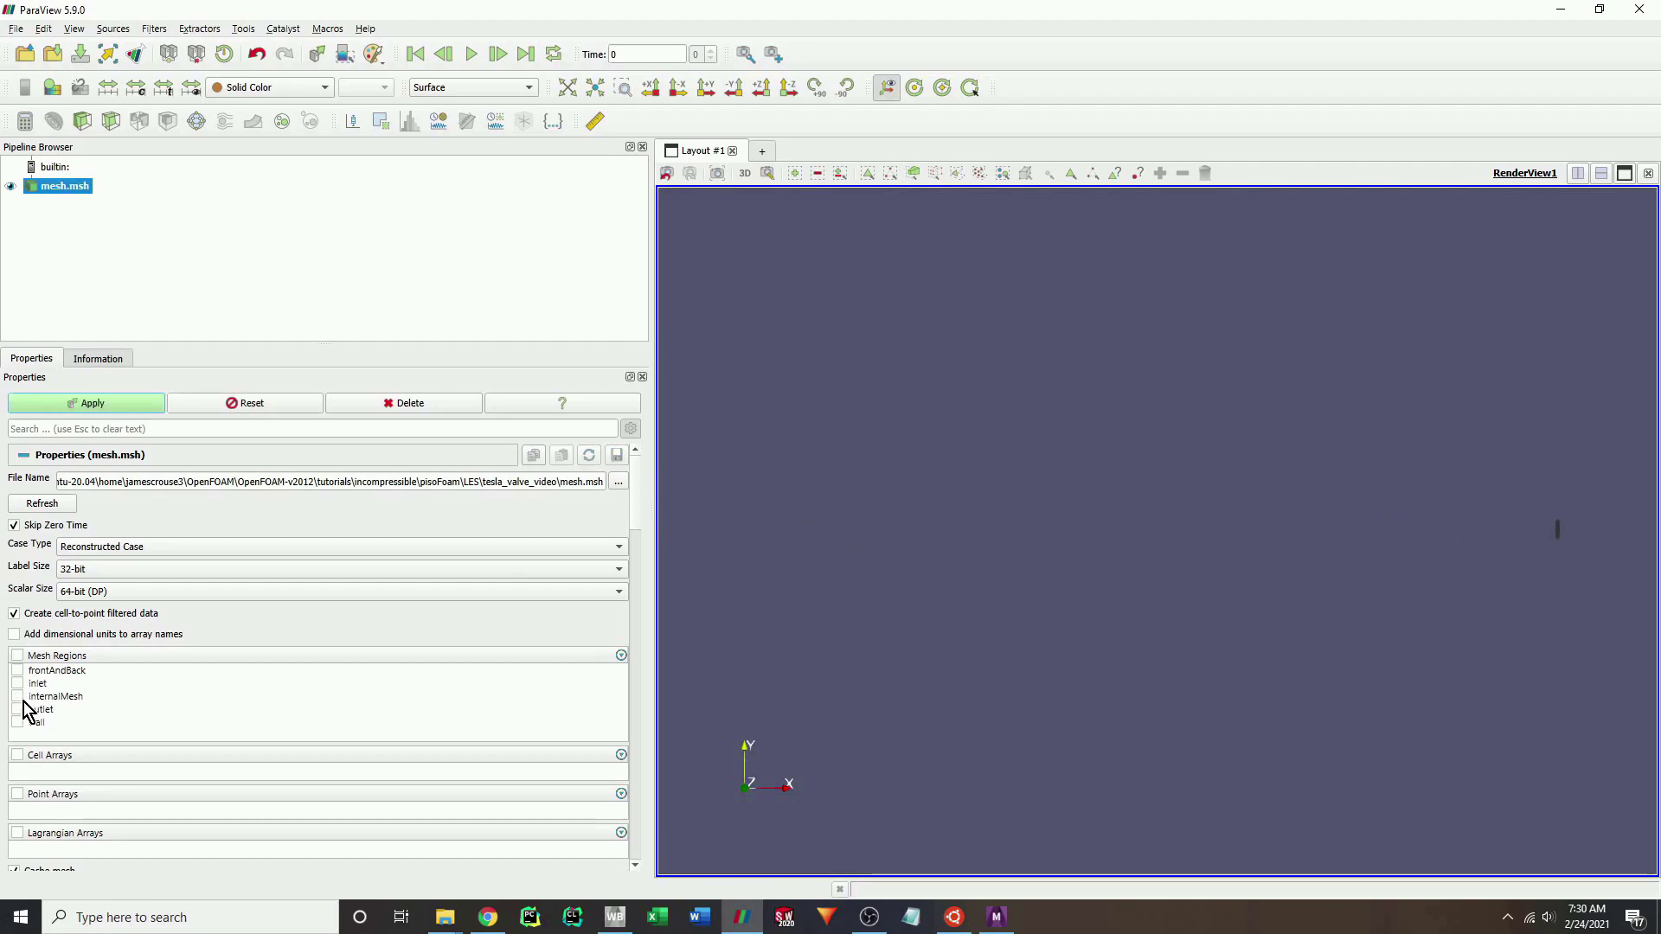
{"action": "left_click", "coordinate": [17, 696]}
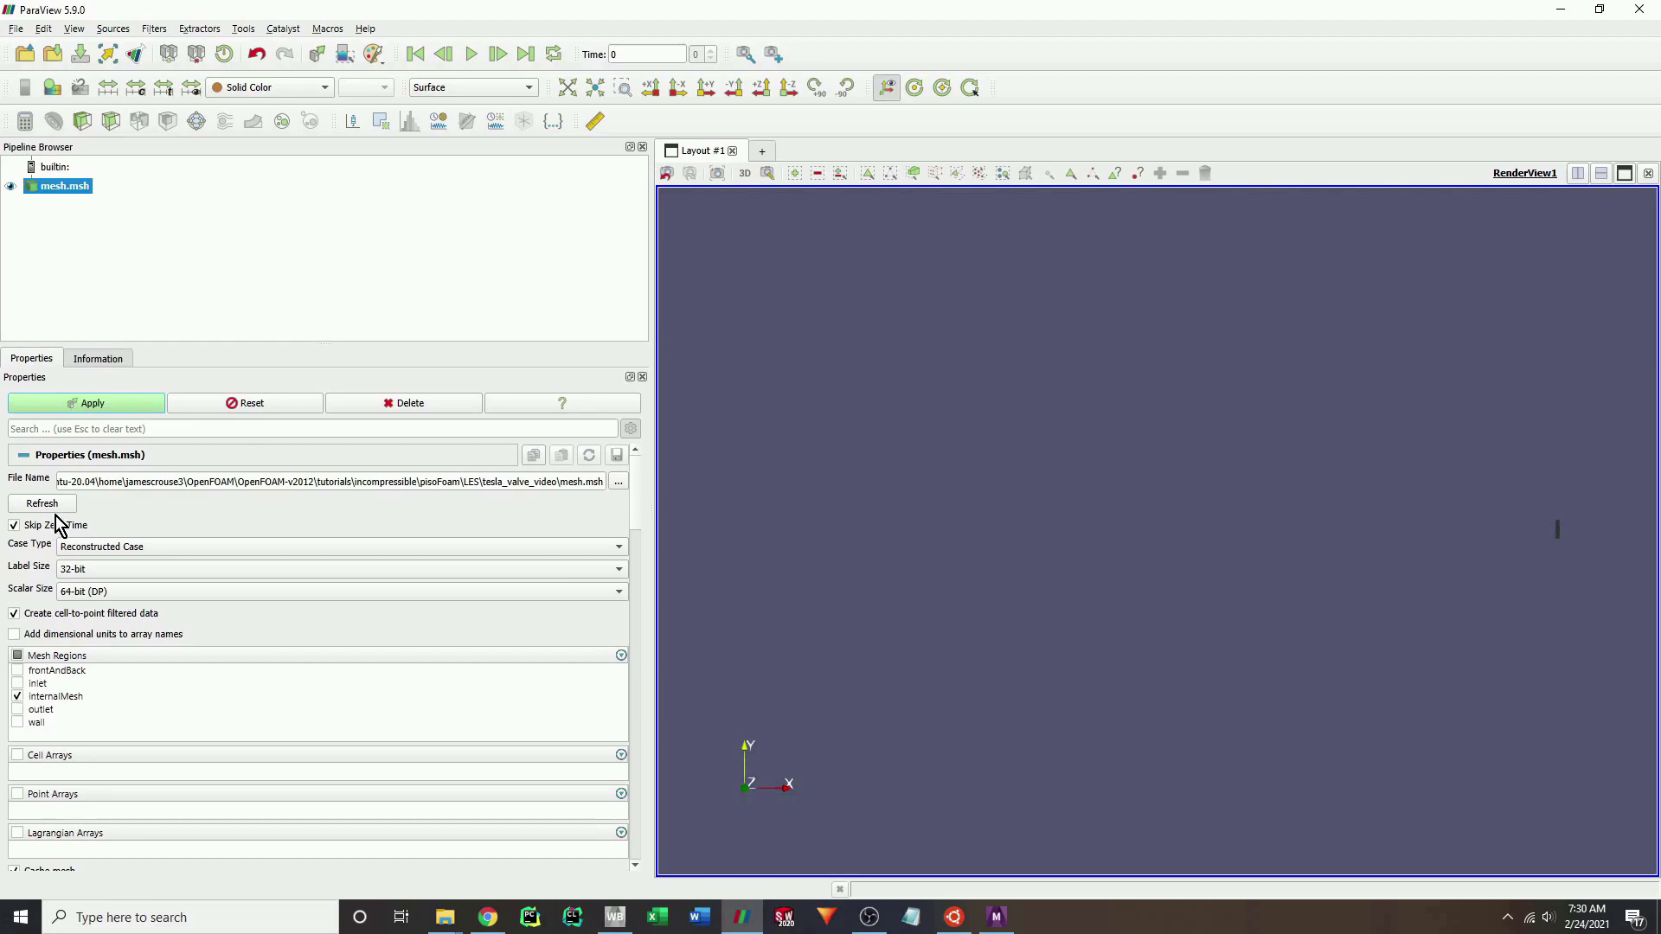
{"action": "left_click", "coordinate": [102, 405]}
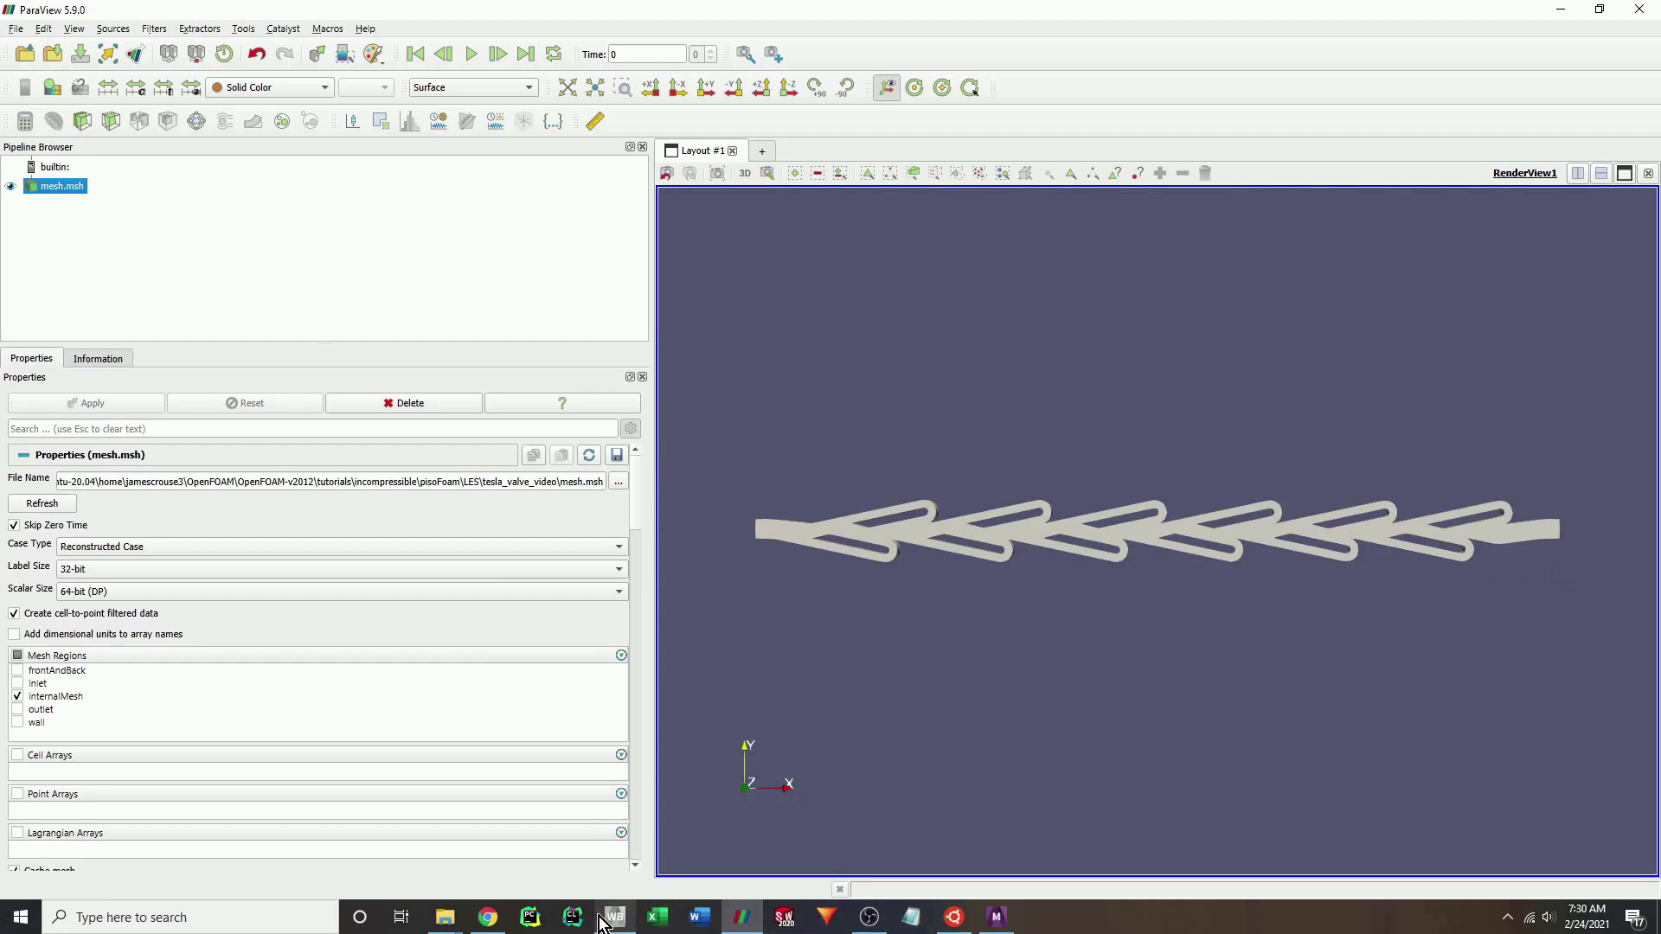
Switch to the polyMesh Explorer window and go up to tesla_valve_video's 0 folder.
{"action": "left_click", "coordinate": [951, 921]}
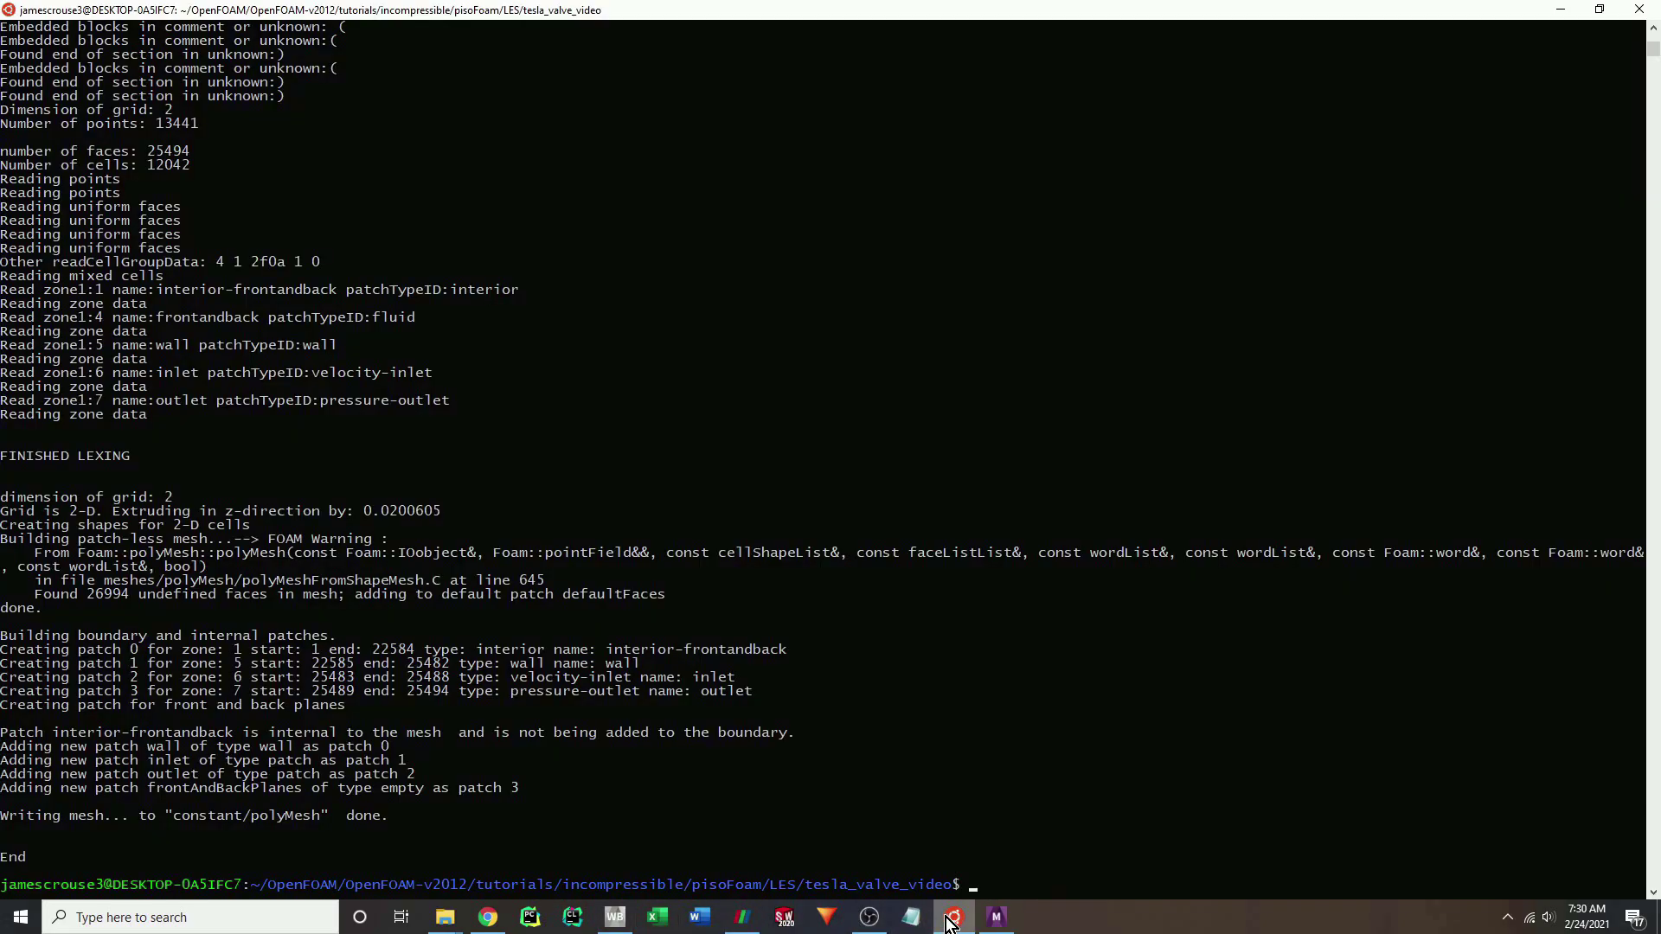
{"action": "left_click", "coordinate": [445, 917]}
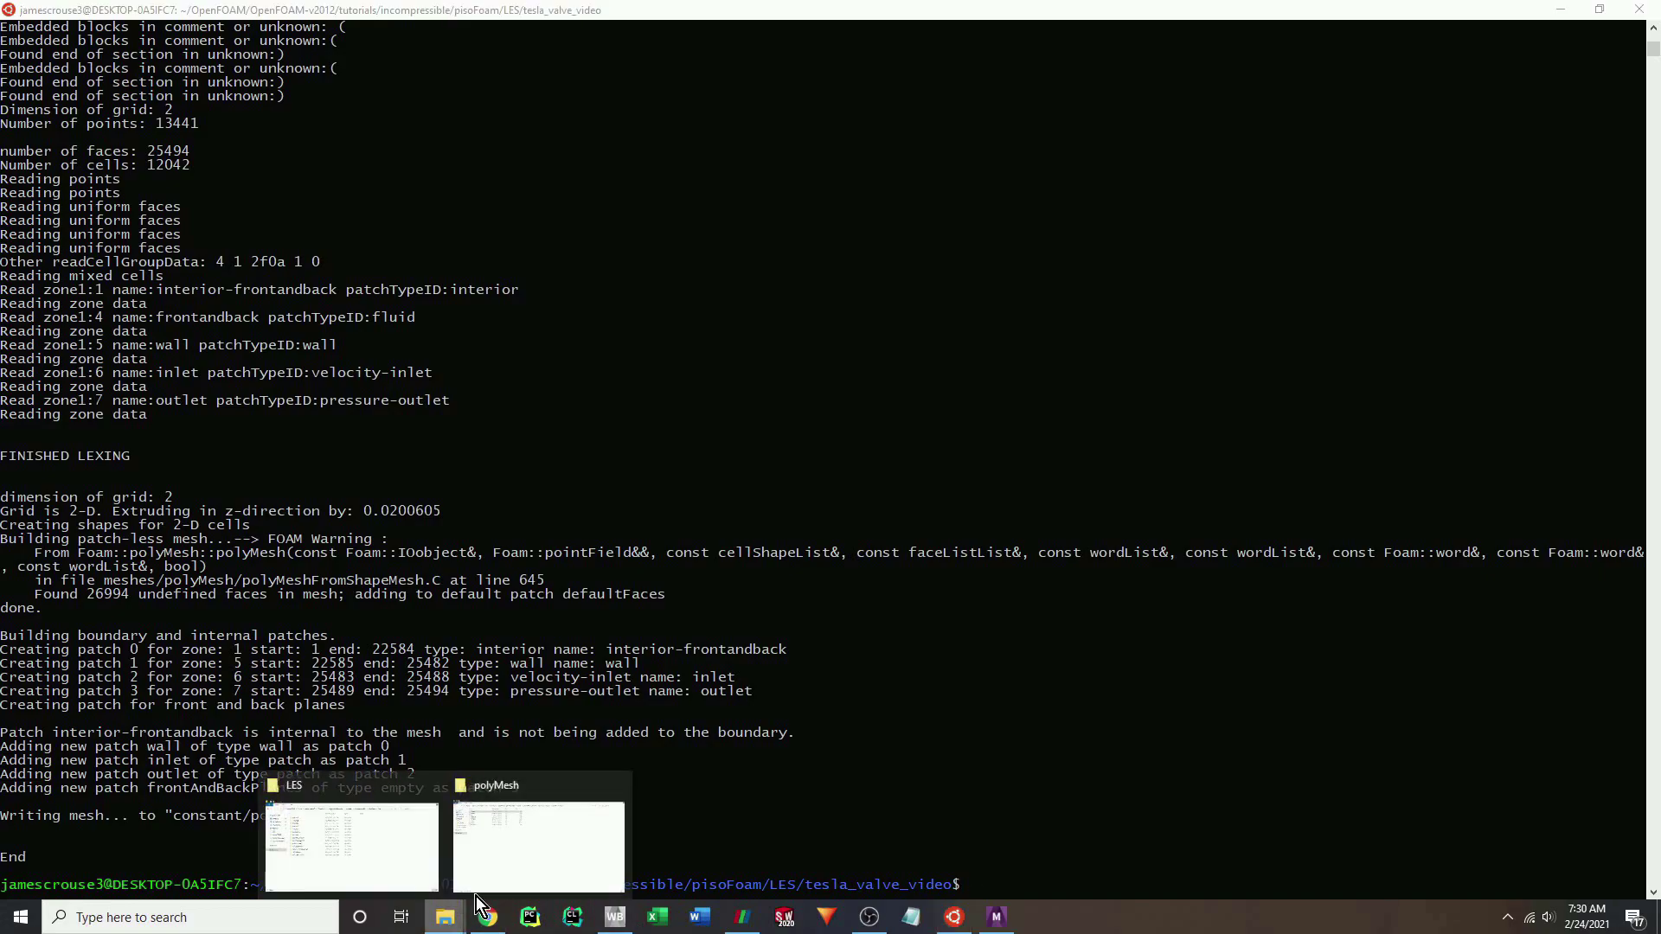
{"action": "left_click", "coordinate": [500, 863]}
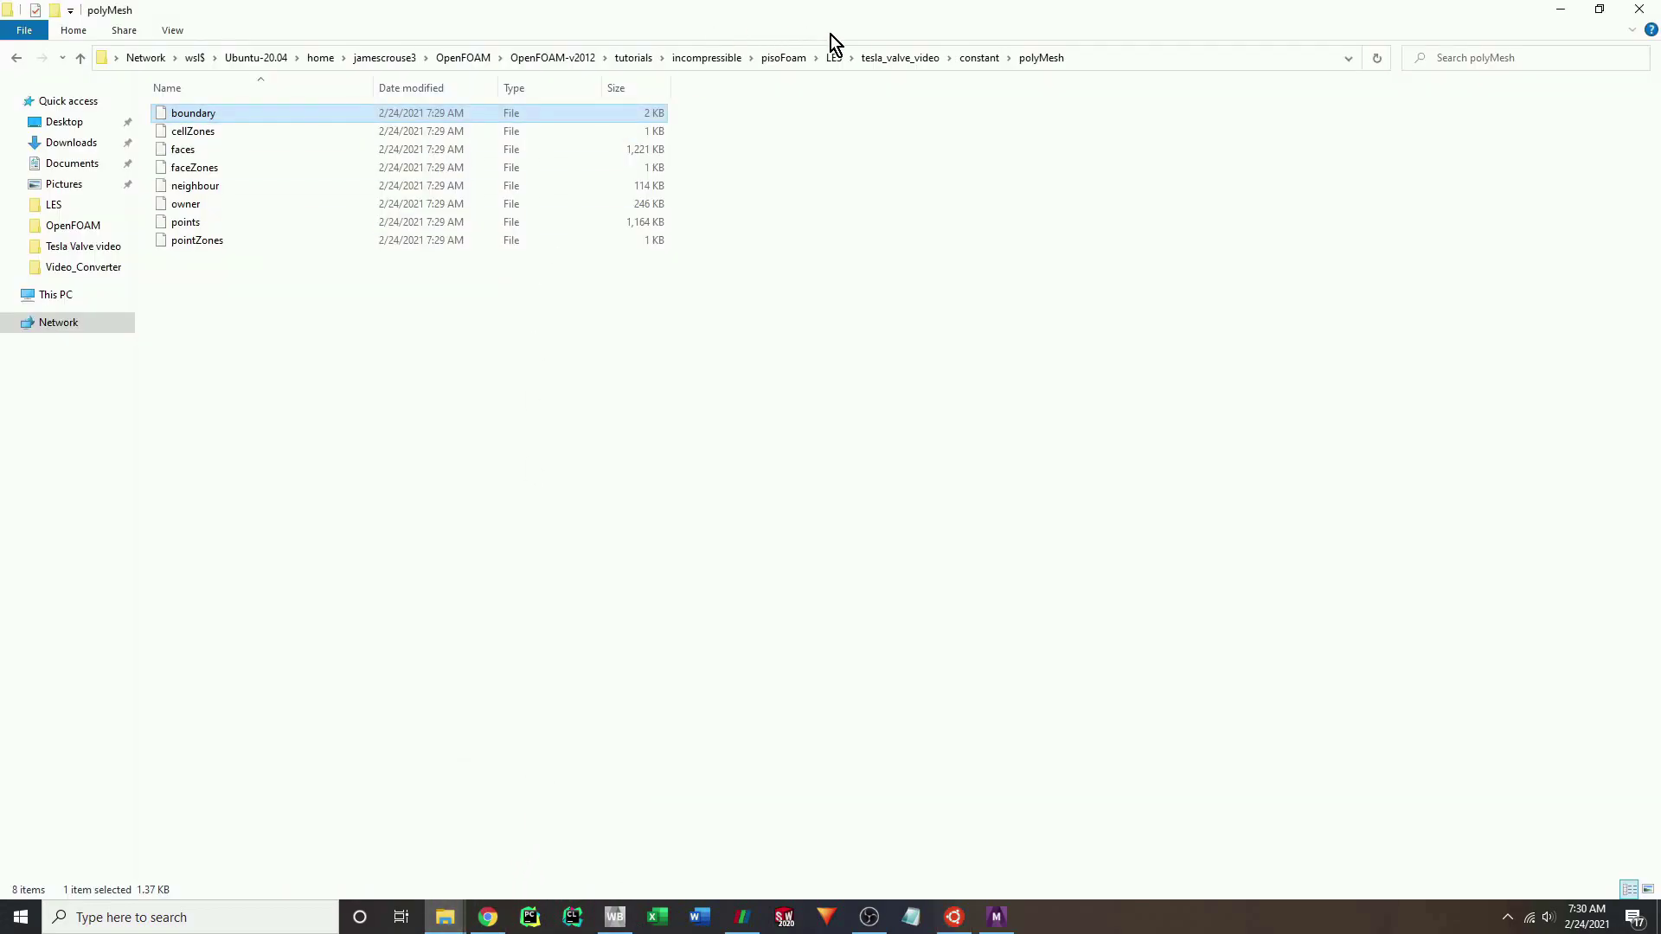
{"action": "left_click", "coordinate": [973, 61]}
{"action": "left_click", "coordinate": [891, 63]}
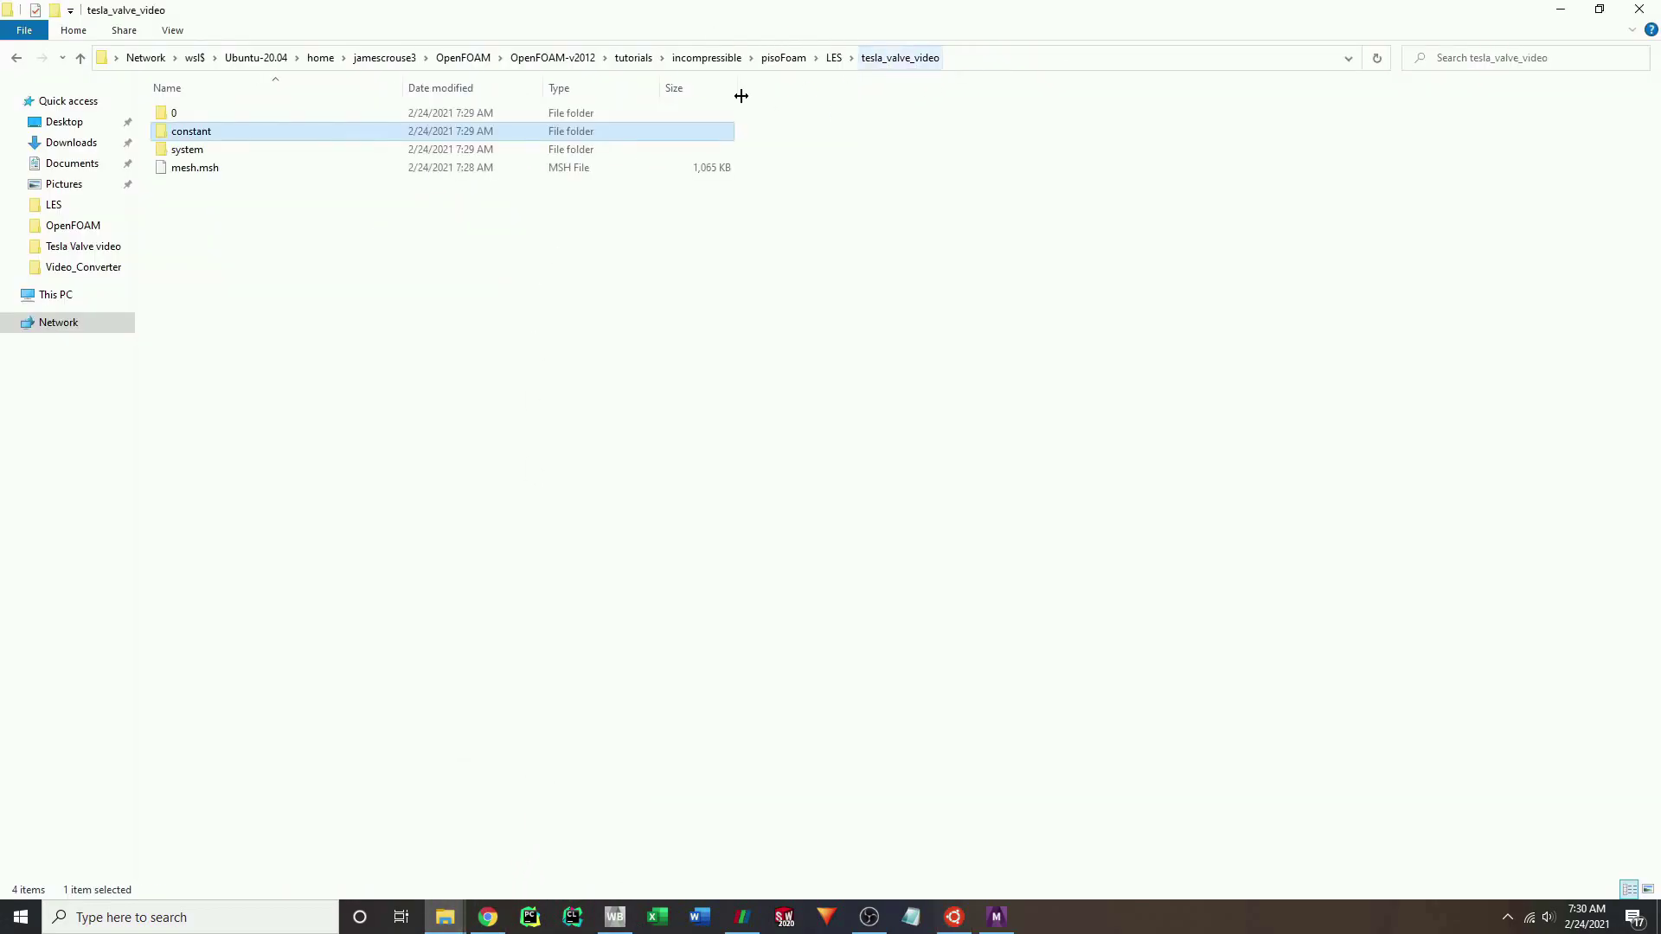
{"action": "double_click", "coordinate": [391, 117]}
Select all six field files and open them with Notepad++.
{"action": "left_click_drag", "start_coordinate": [401, 299], "coordinate": [334, 106]}
{"action": "right_click", "coordinate": [335, 112]}
{"action": "left_click", "coordinate": [386, 164]}
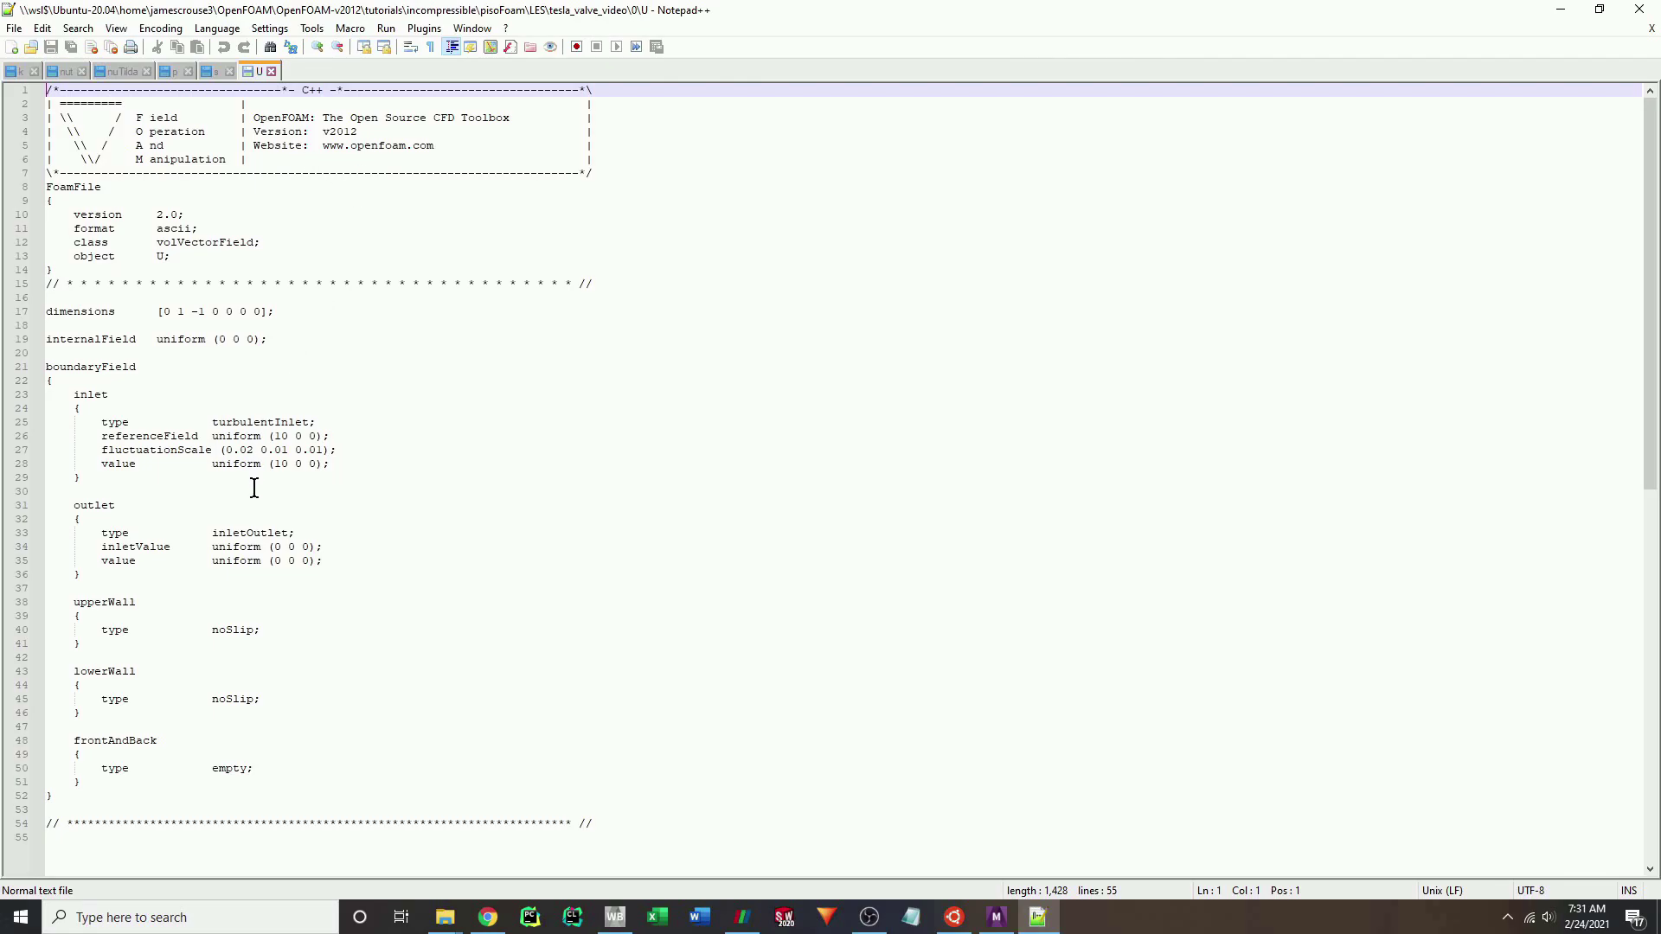
Set the inlet referenceField and value in U to uniform (-1 0 0).
{"action": "left_click", "coordinate": [285, 437]}
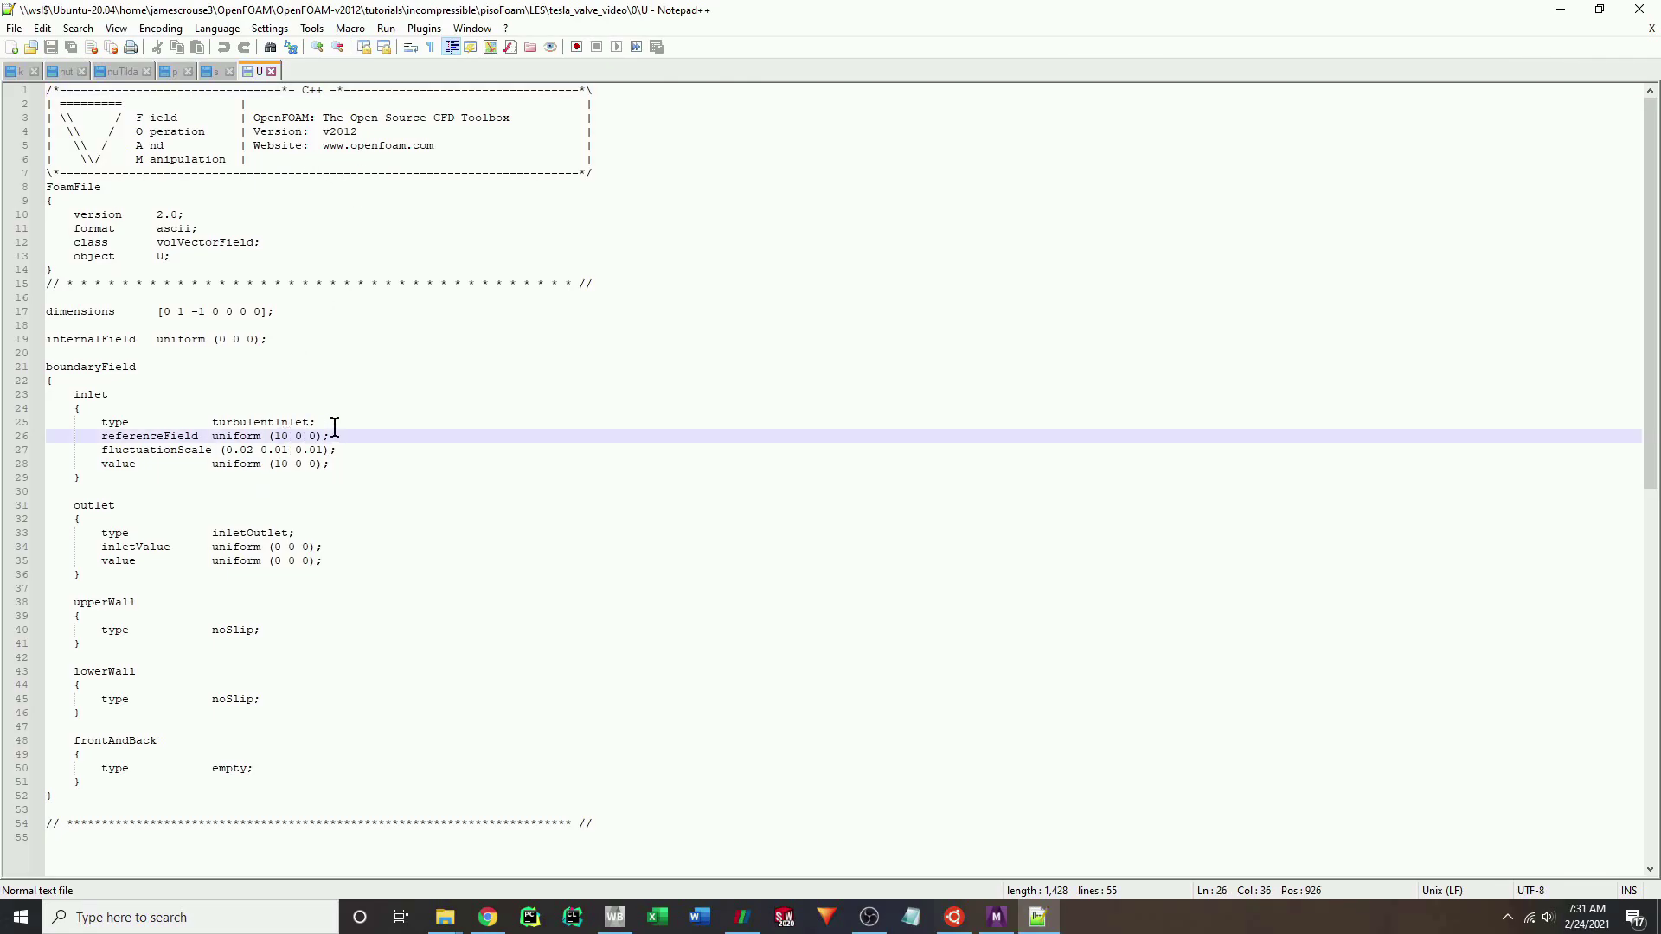
{"action": "key", "text": "BackSpace"}
{"action": "key", "text": "Down"}
{"action": "key", "text": "Down"}
{"action": "key", "text": "Delete"}
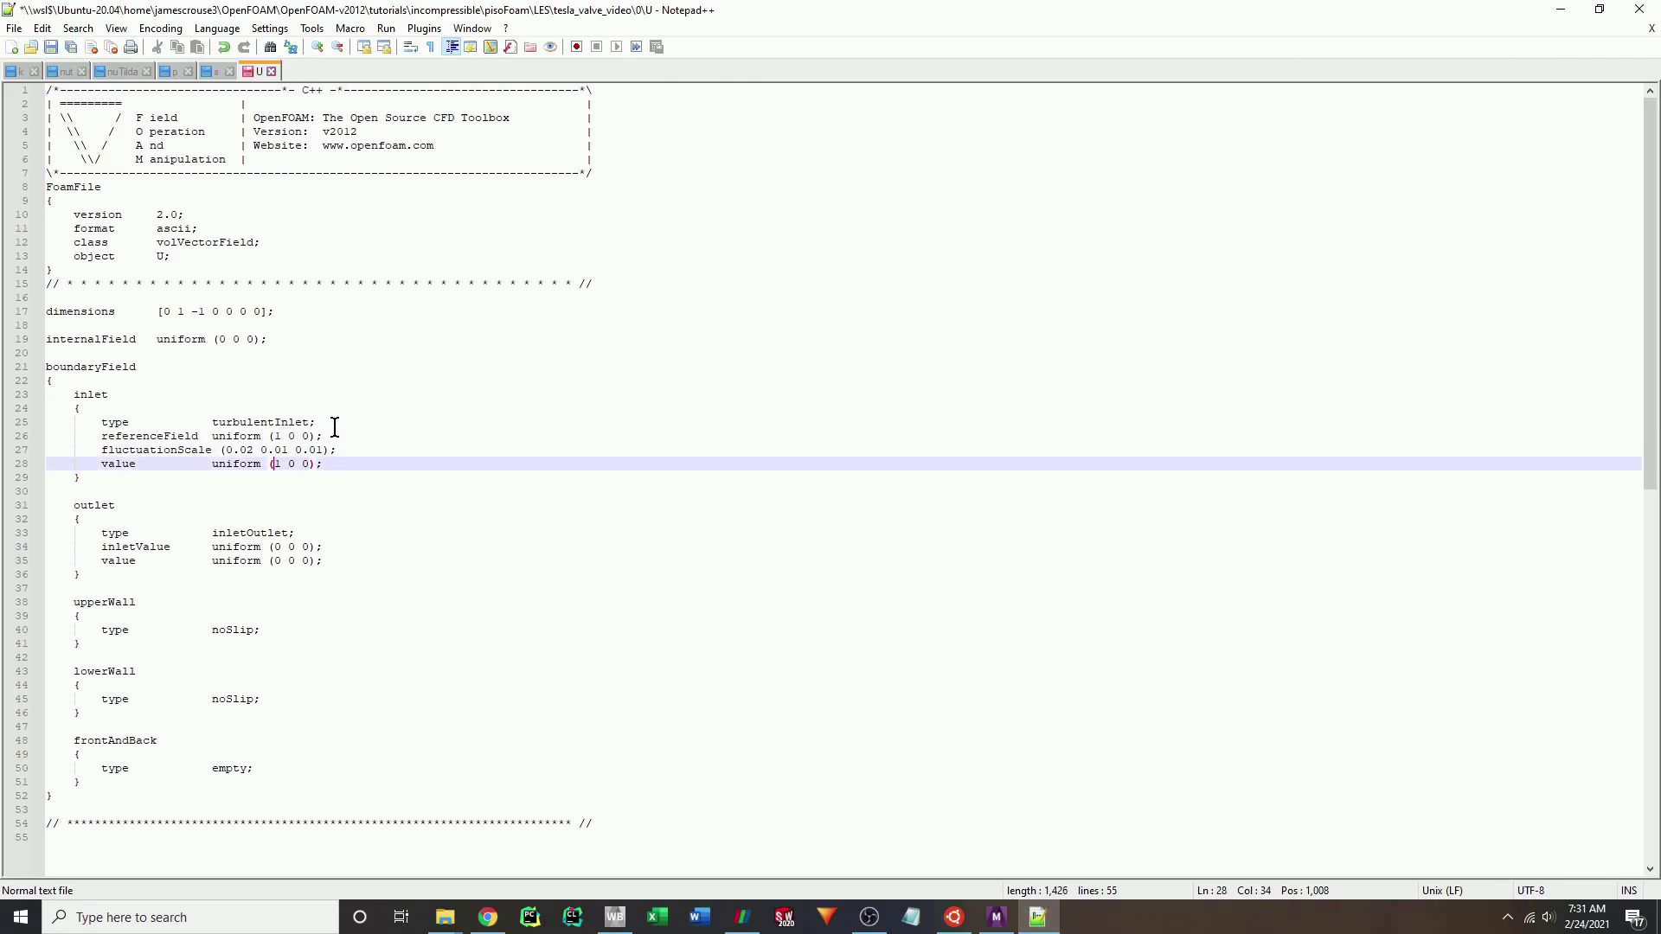
{"action": "type", "text": "-"}
{"action": "key", "text": "Left"}
{"action": "key", "text": "Up"}
{"action": "key", "text": "Up"}
{"action": "type", "text": "-"}
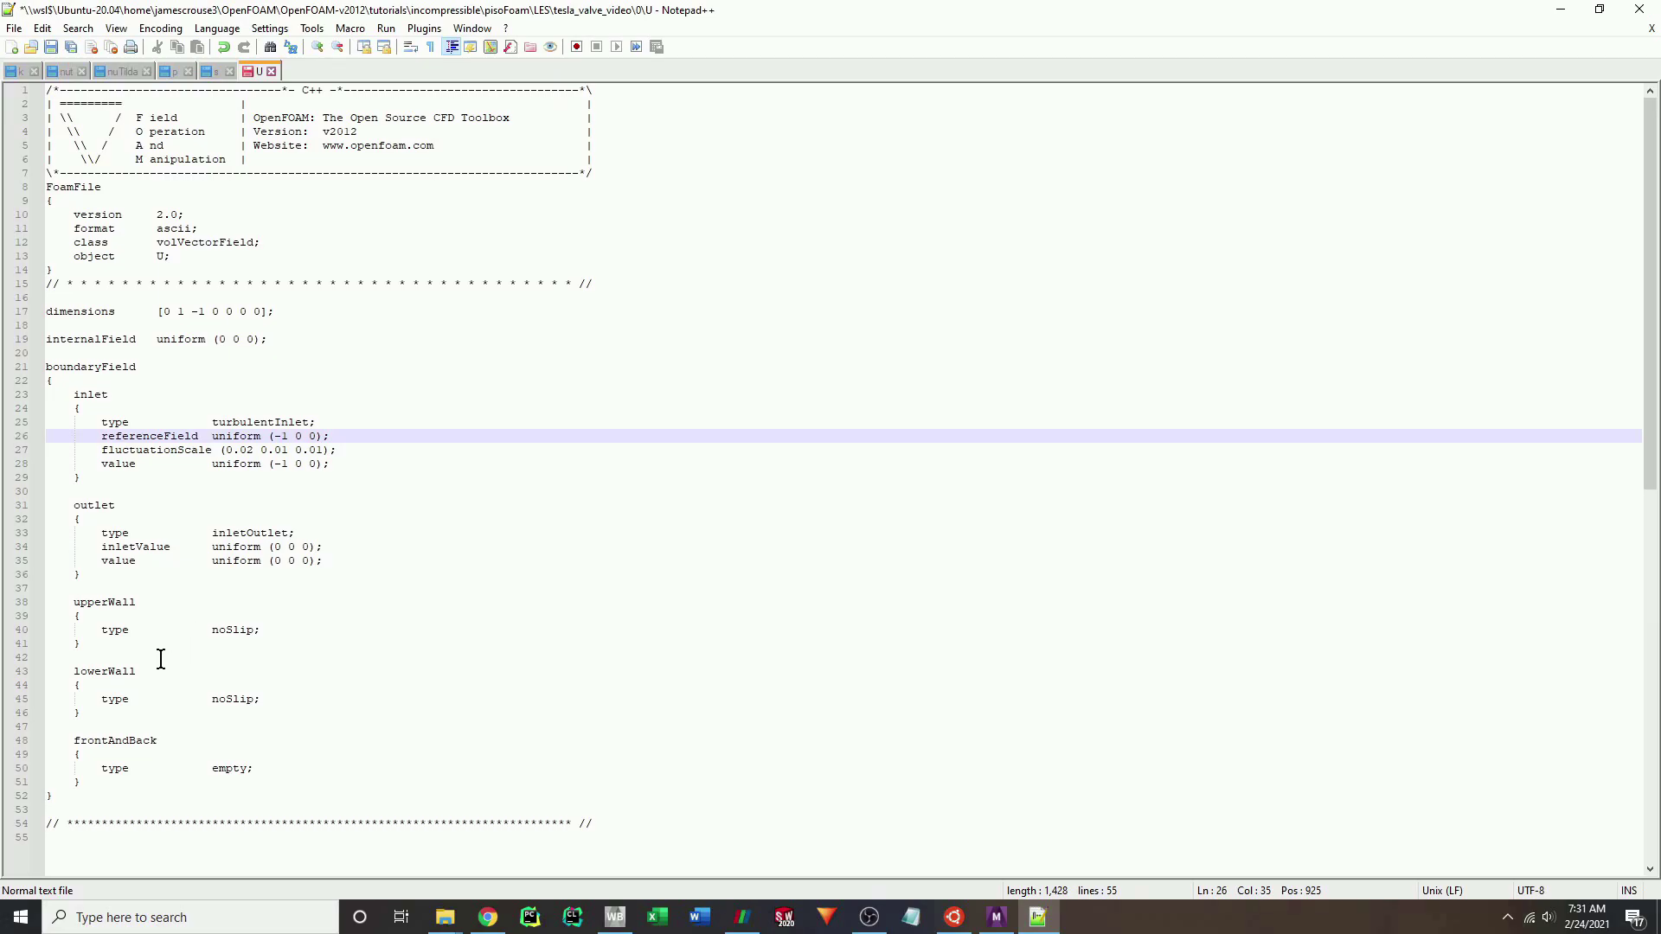
Replace upperWall and lowerWall with a single wall patch, then save and close U.
{"action": "left_click_drag", "start_coordinate": [94, 717], "coordinate": [36, 670]}
{"action": "key", "text": "BackSpace"}
{"action": "key", "text": "BackSpace"}
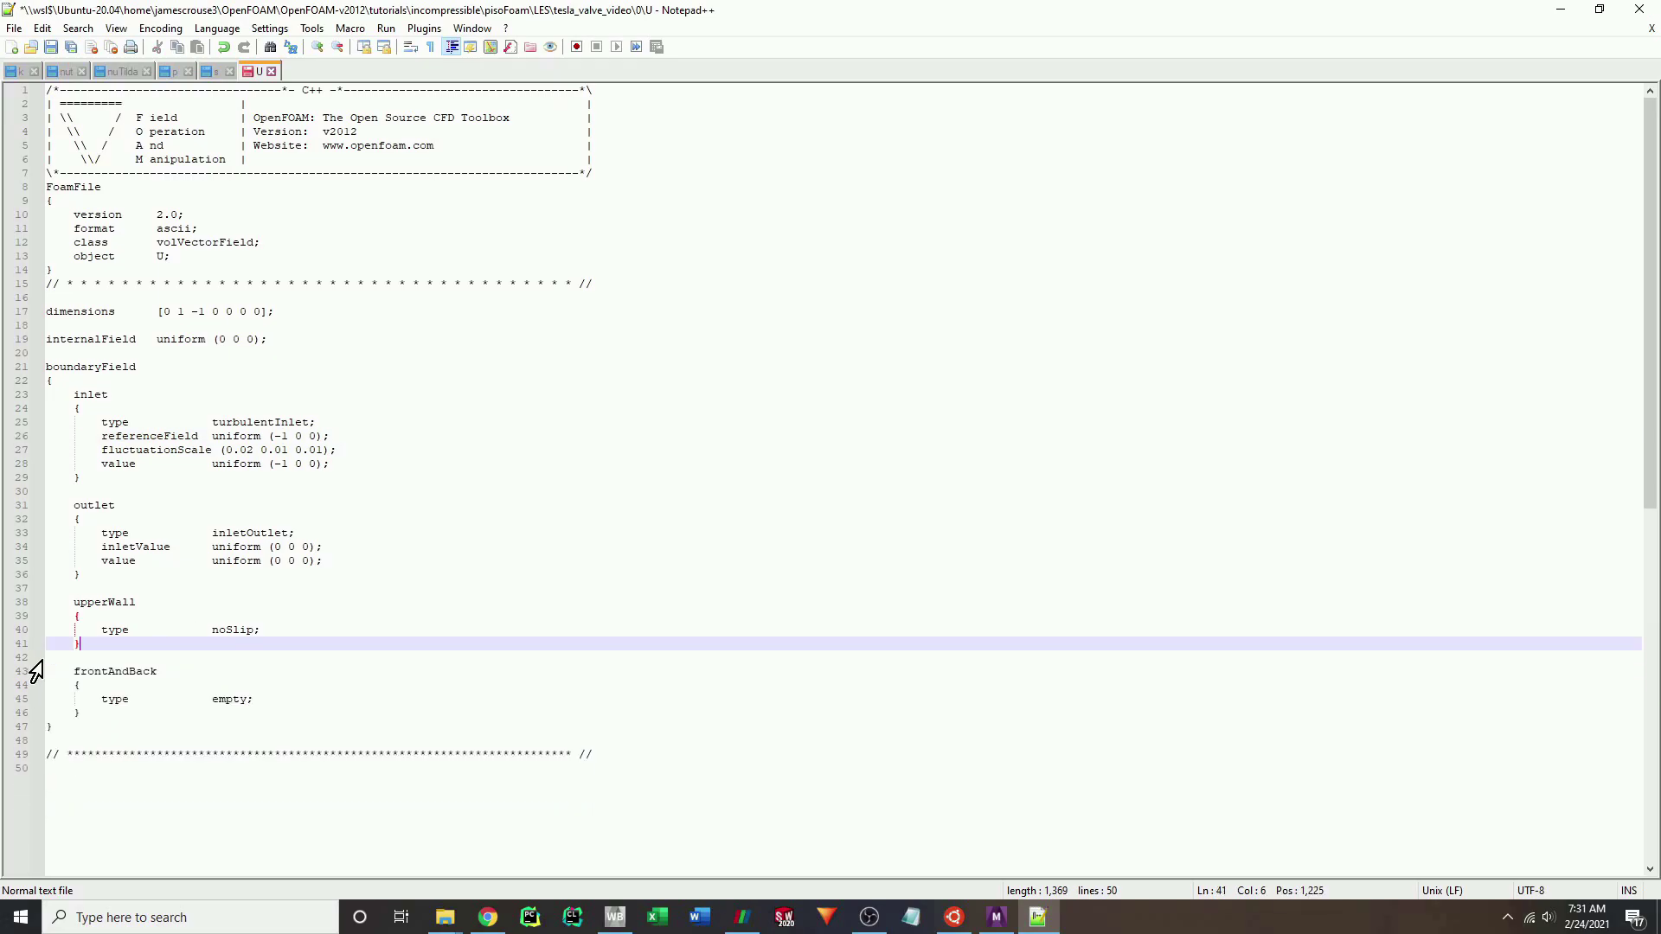
{"action": "left_click", "coordinate": [157, 601]}
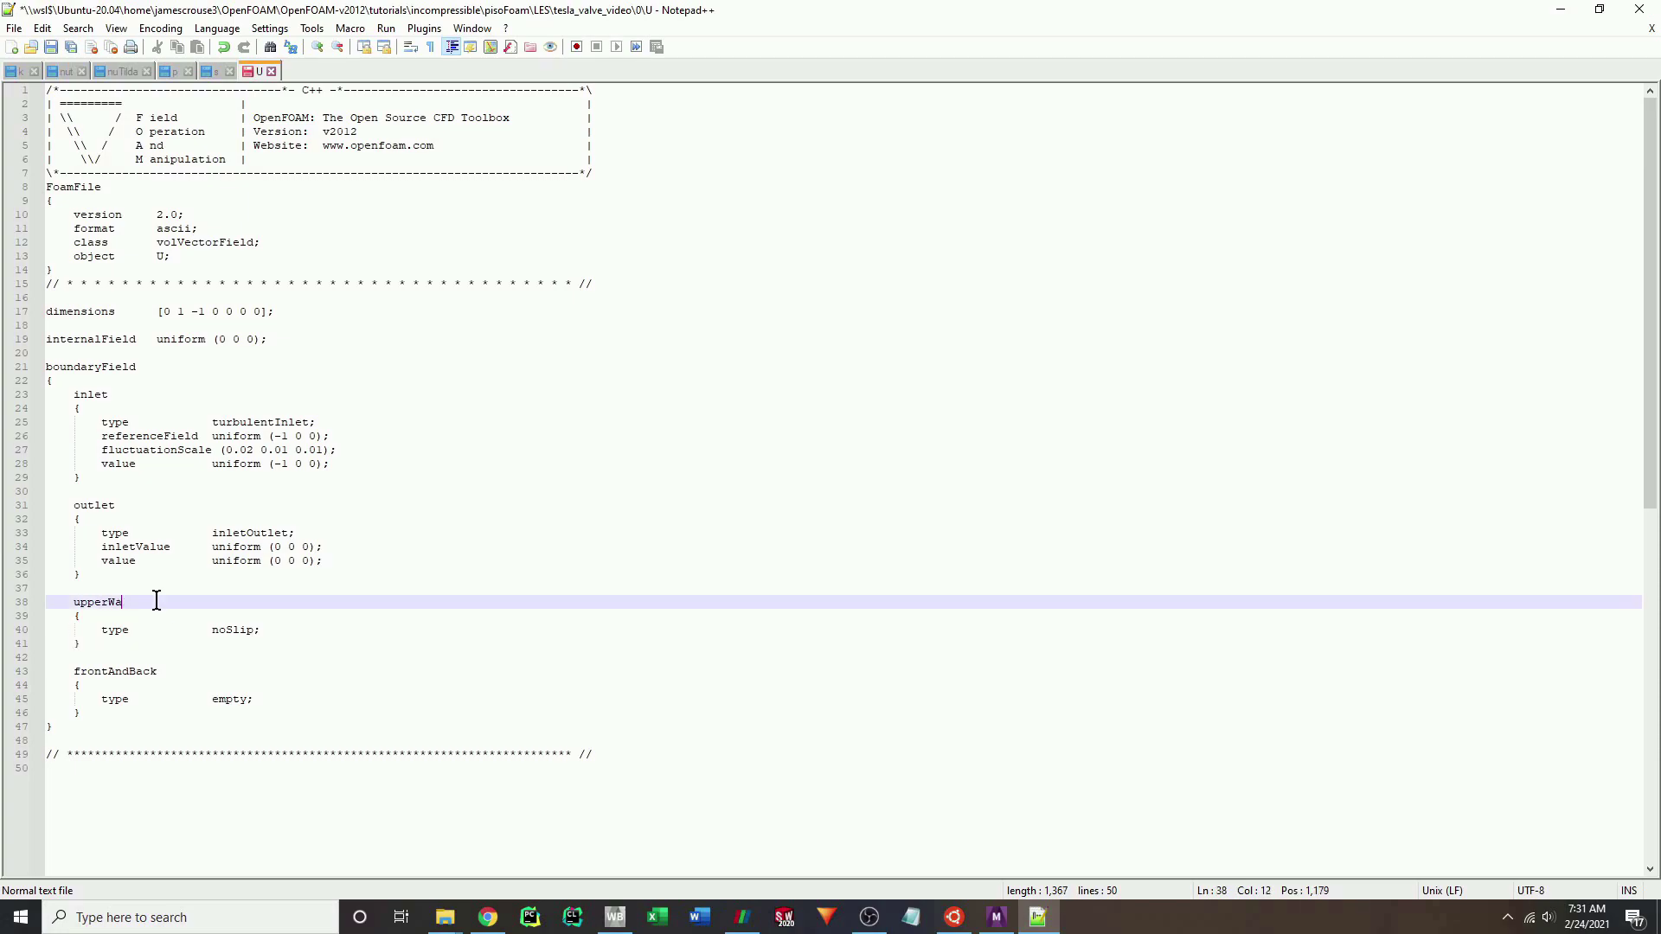
{"action": "key", "text": "BackSpace"}
{"action": "key", "text": "BackSpace"}
{"action": "key", "text": "BackSpace"}
{"action": "key", "text": "BackSpace"}
{"action": "left_click", "coordinate": [502, 457]}
{"action": "key", "text": "ctrl+s"}
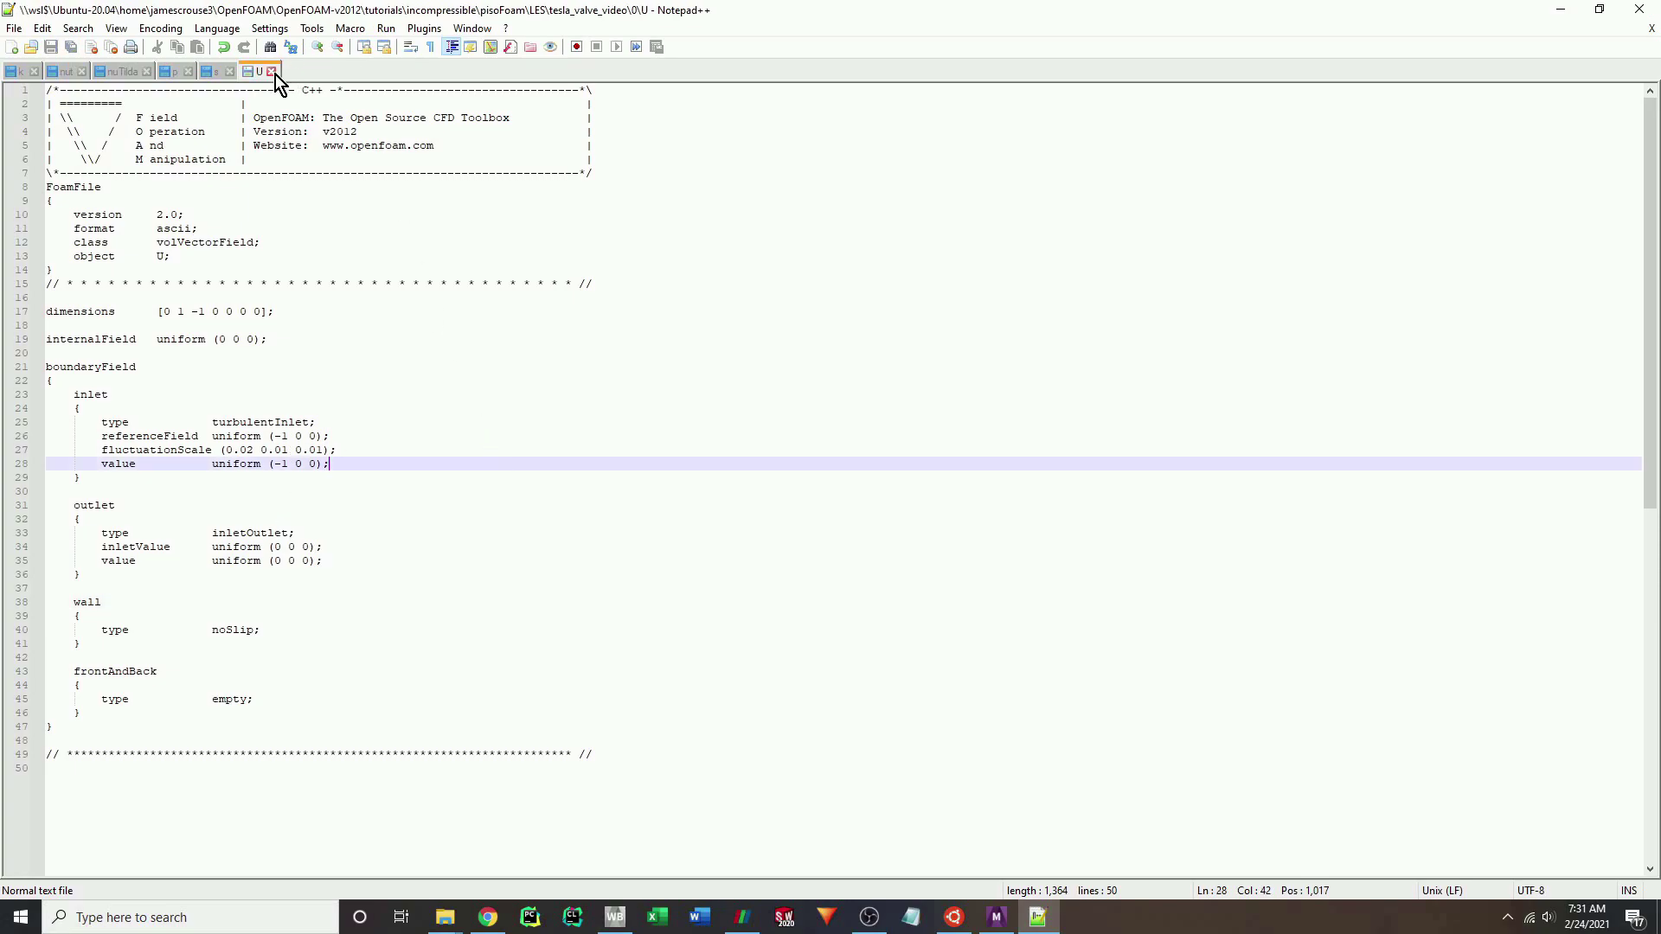
{"action": "left_click", "coordinate": [272, 71]}
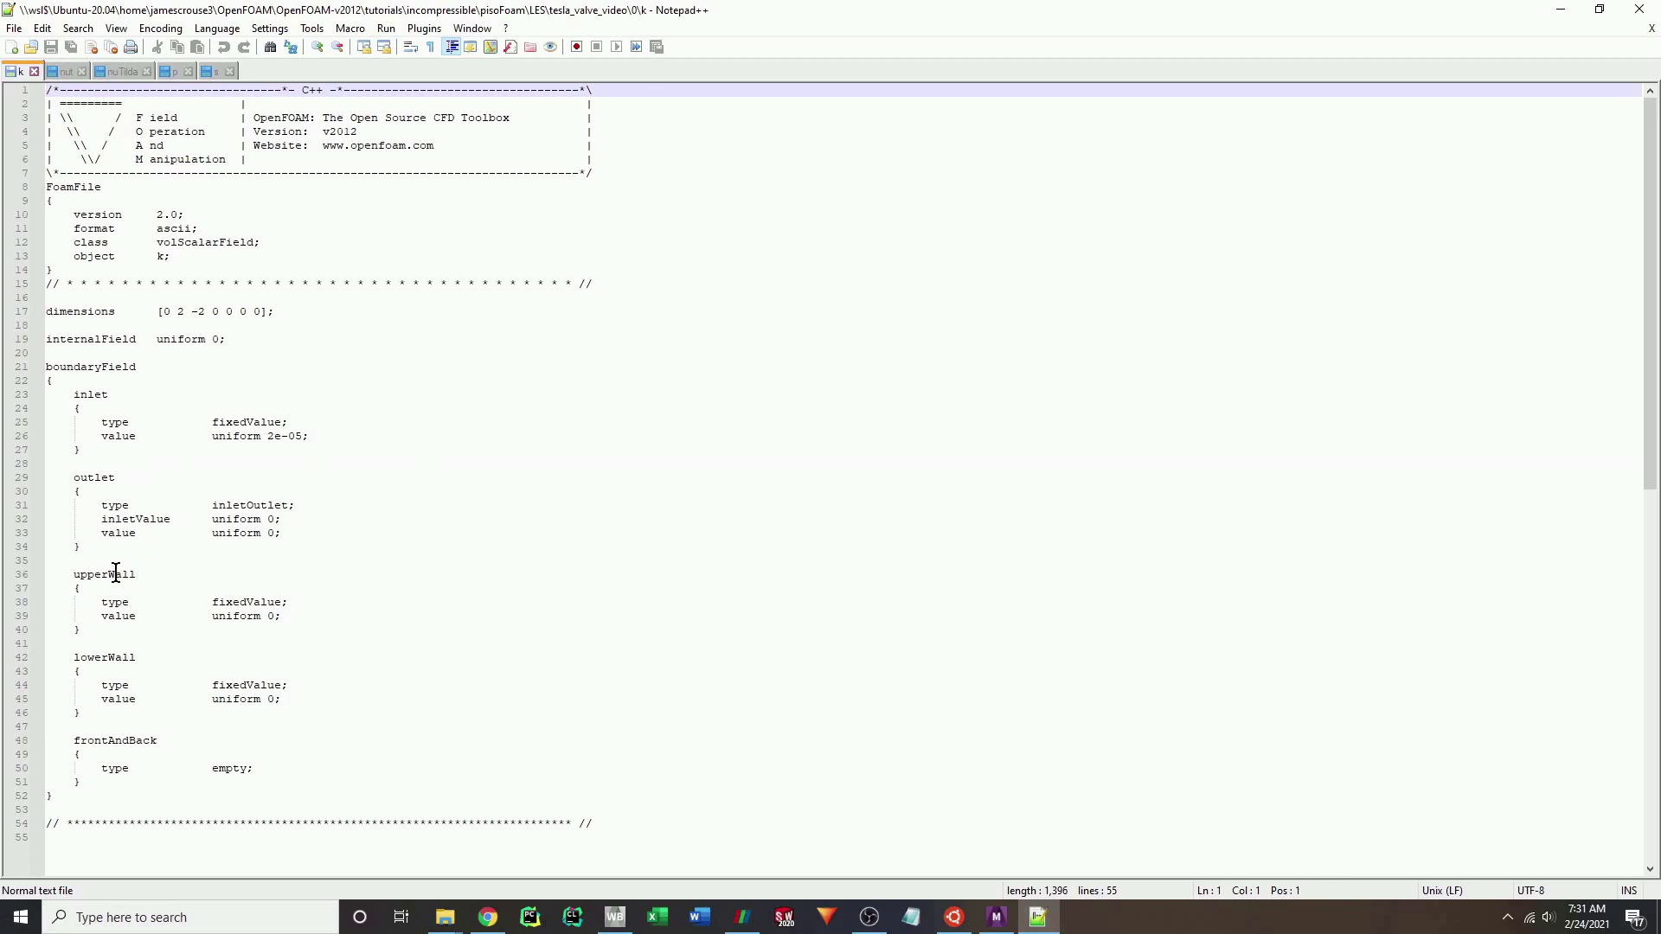
In k, rename upperWall to wall, delete the lowerWall block, save and close it.
{"action": "left_click_drag", "start_coordinate": [116, 575], "coordinate": [74, 575]}
{"action": "type", "text": "w"}
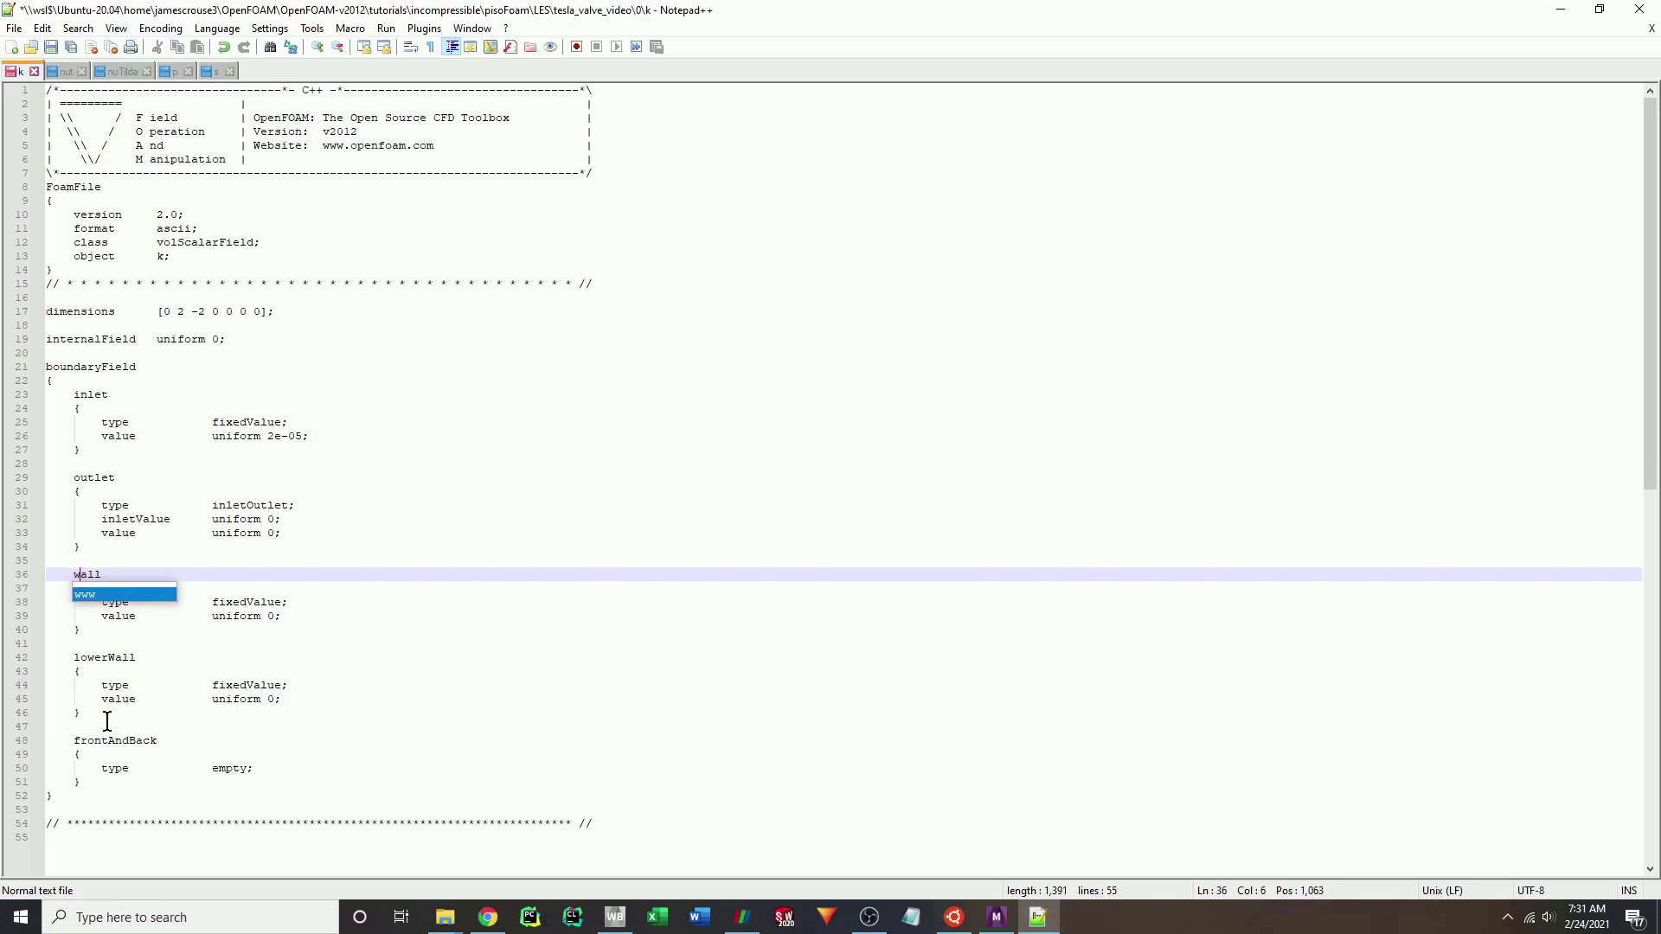
{"action": "left_click_drag", "start_coordinate": [107, 718], "coordinate": [32, 649]}
{"action": "key", "text": "Delete"}
{"action": "key", "text": "BackSpace"}
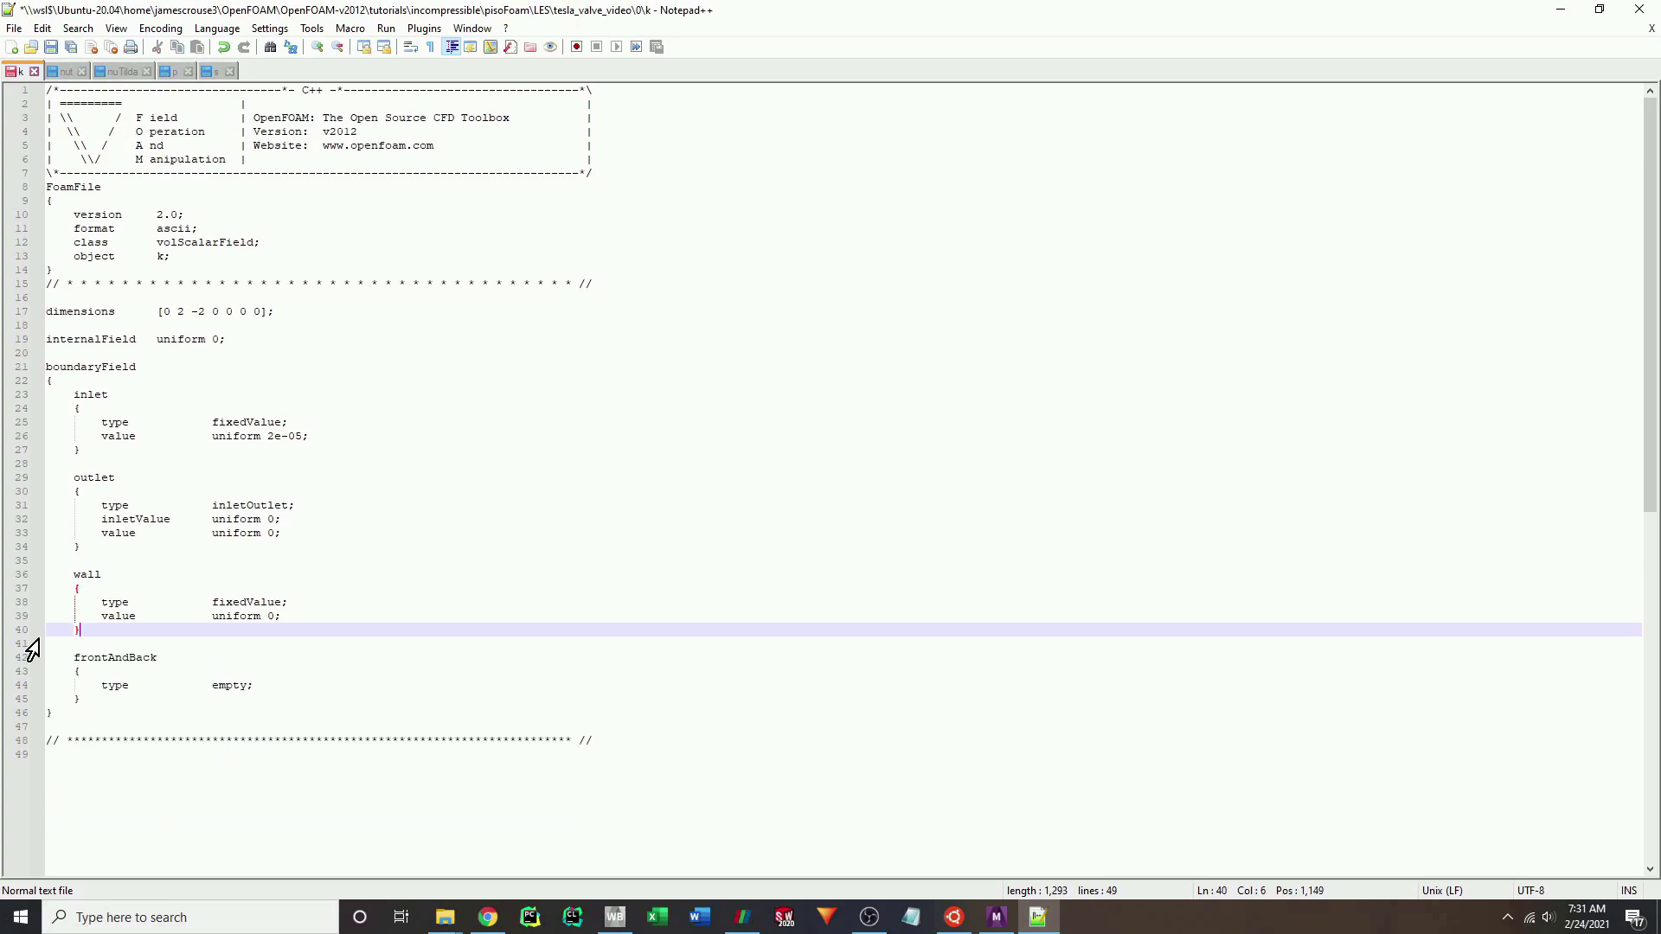
{"action": "key", "text": "ctrl+s"}
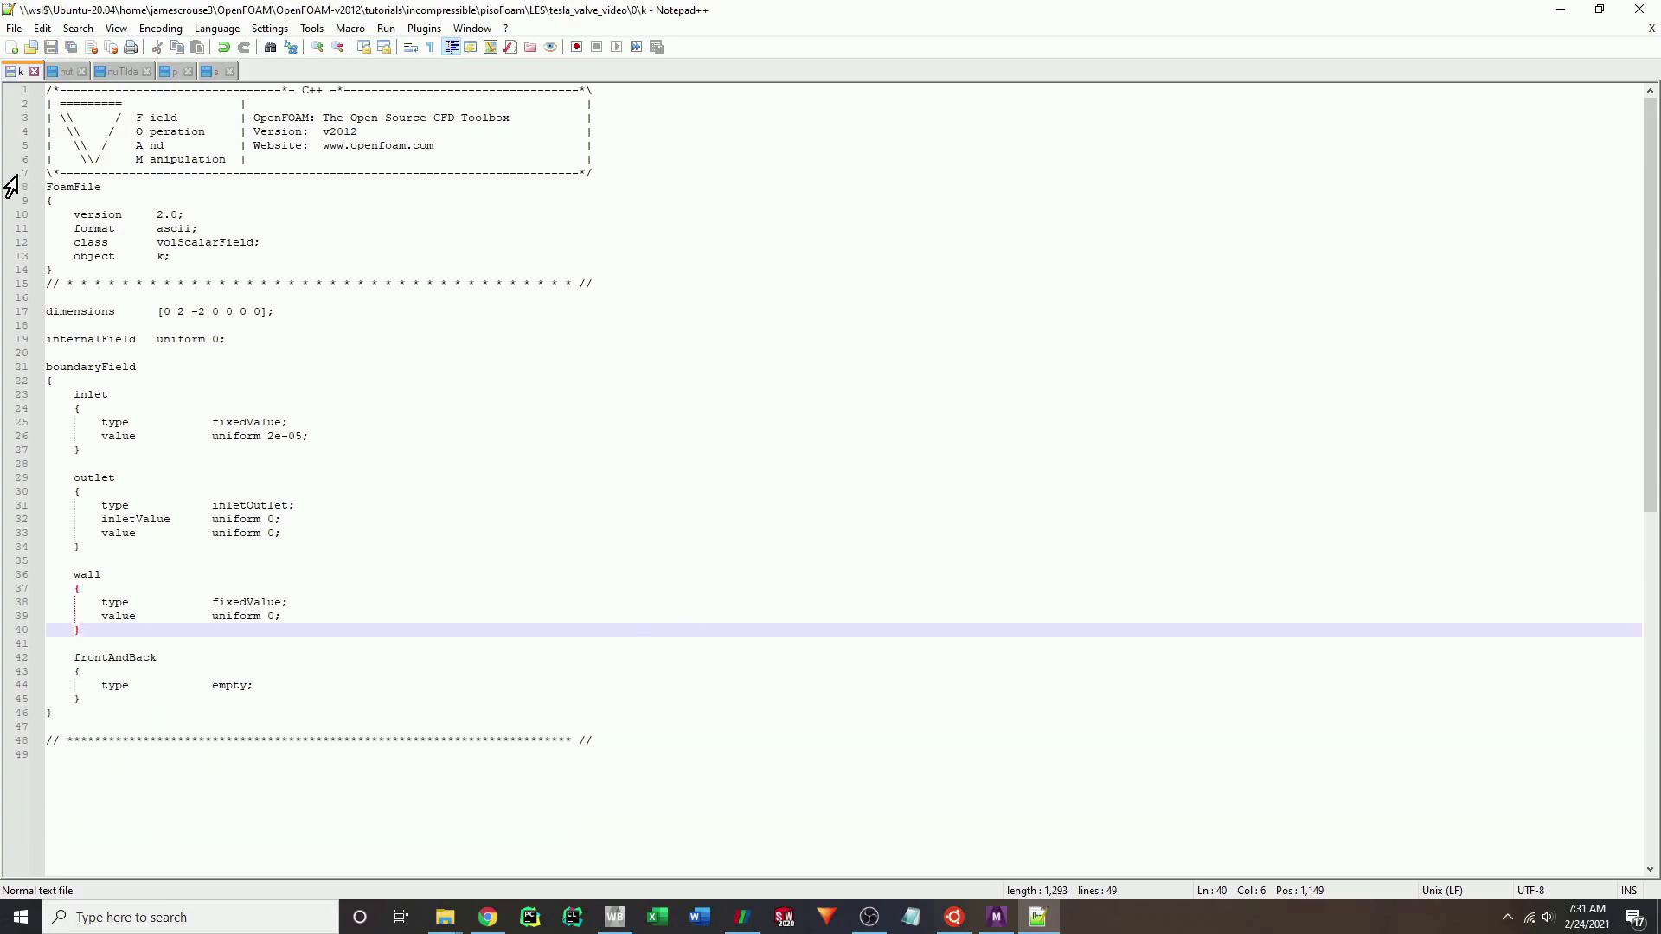
{"action": "left_click", "coordinate": [33, 71]}
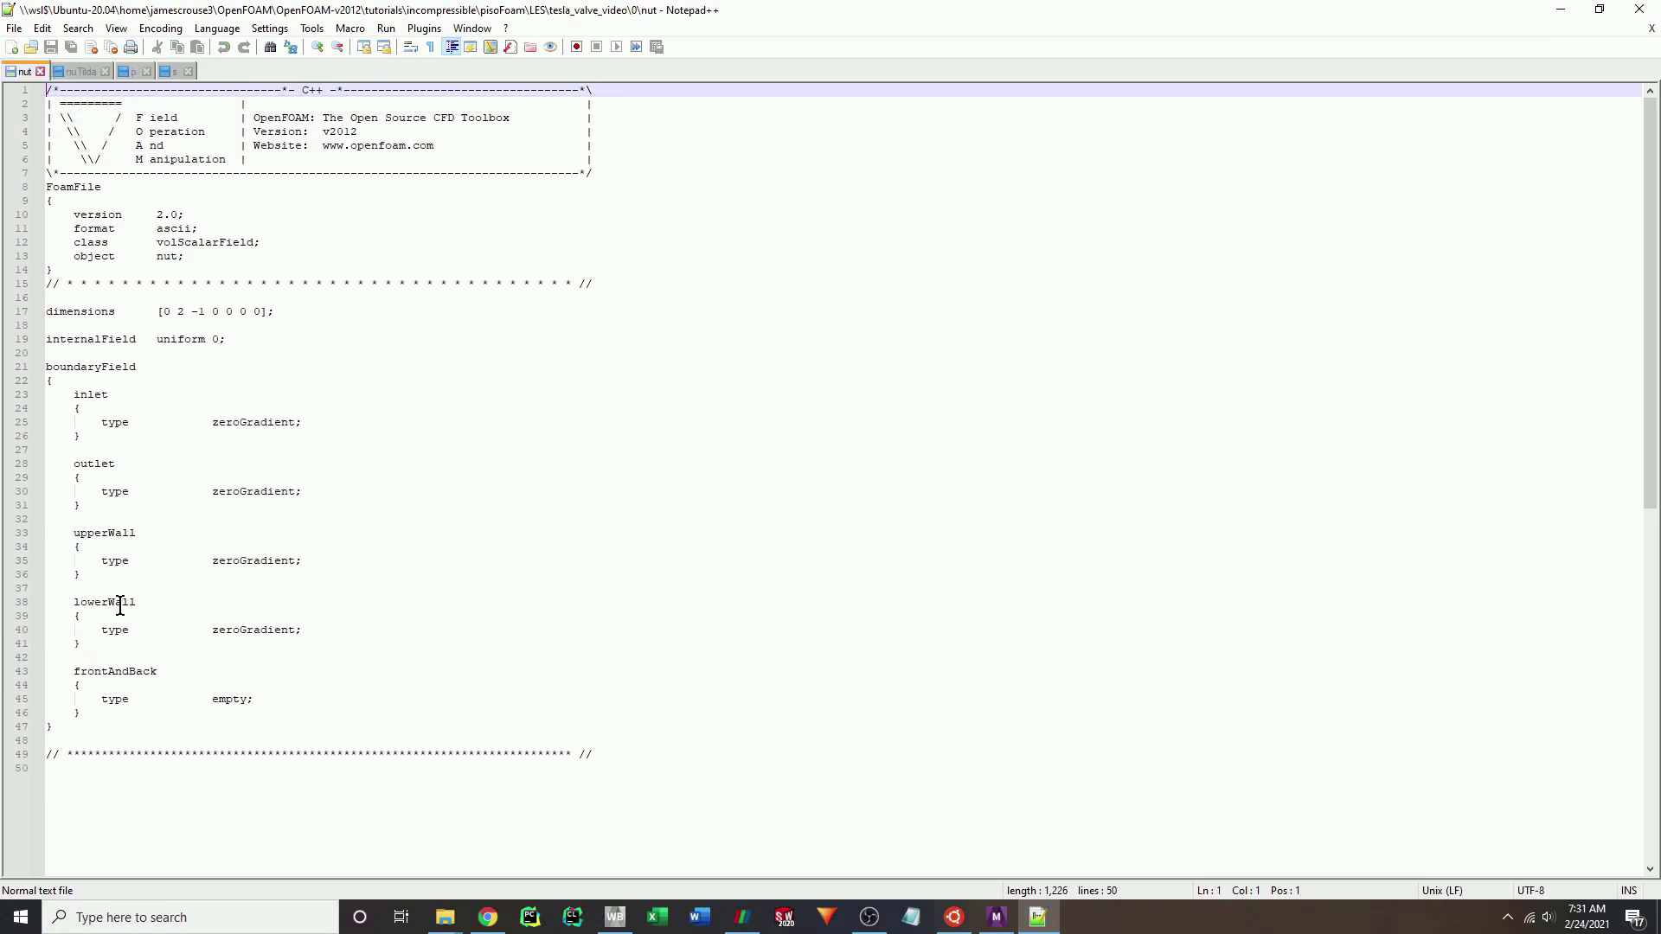
In nut, delete the lowerWall block, rename upperWall to wall, and save.
{"action": "left_click_drag", "start_coordinate": [87, 644], "coordinate": [38, 594]}
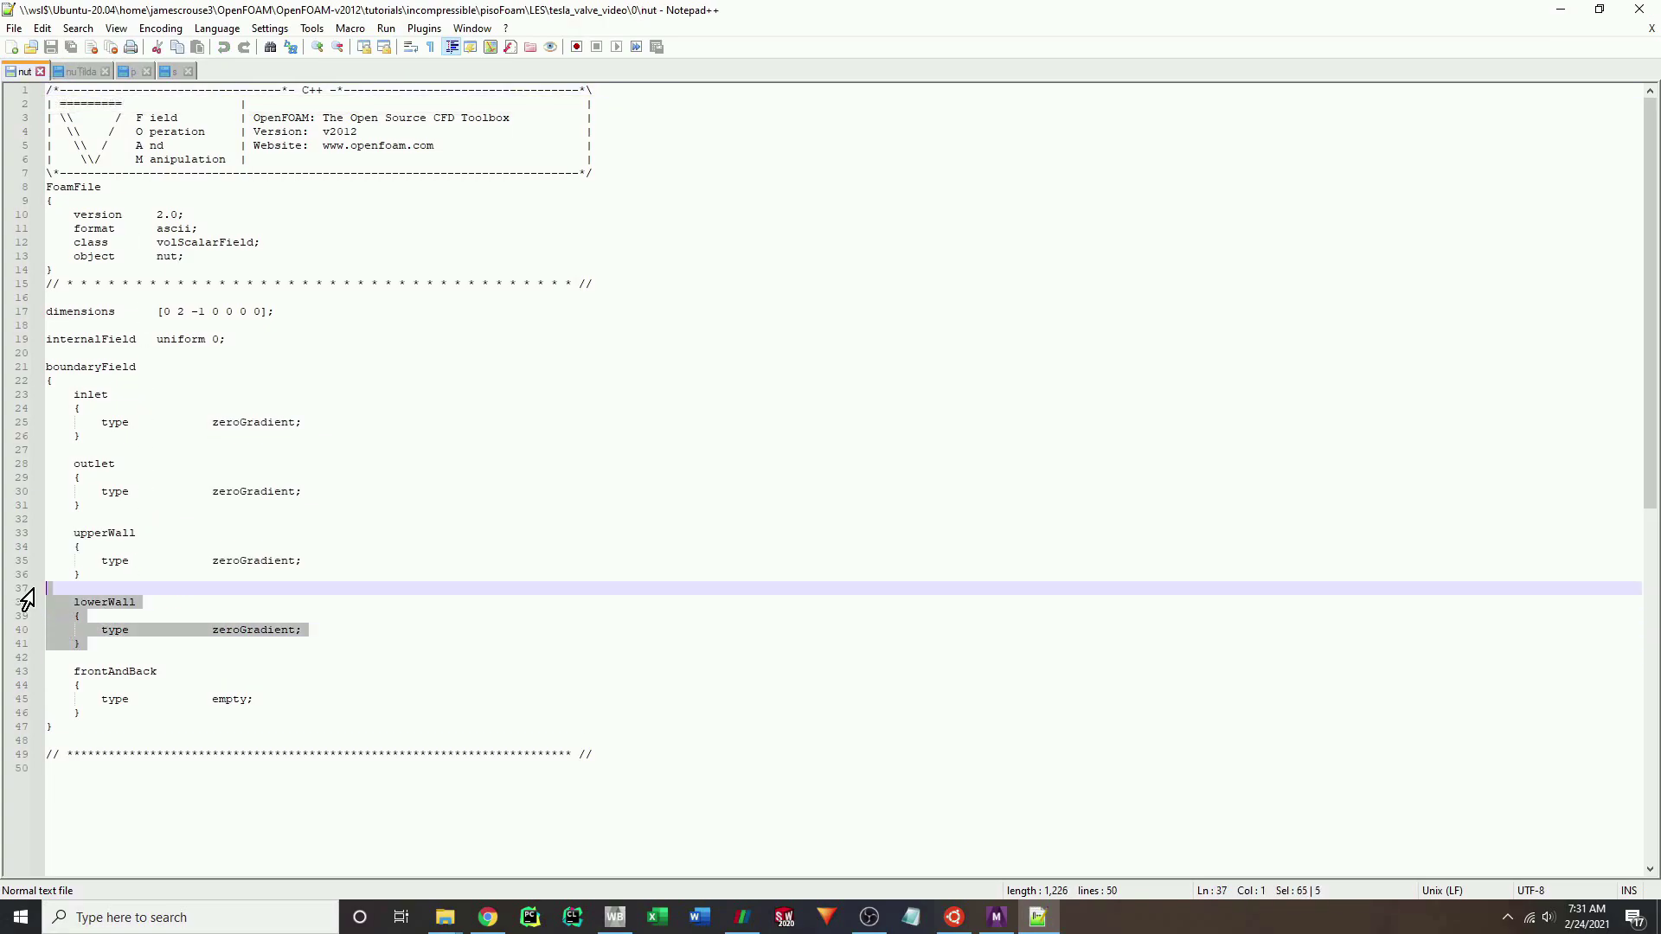
{"action": "key", "text": "Delete"}
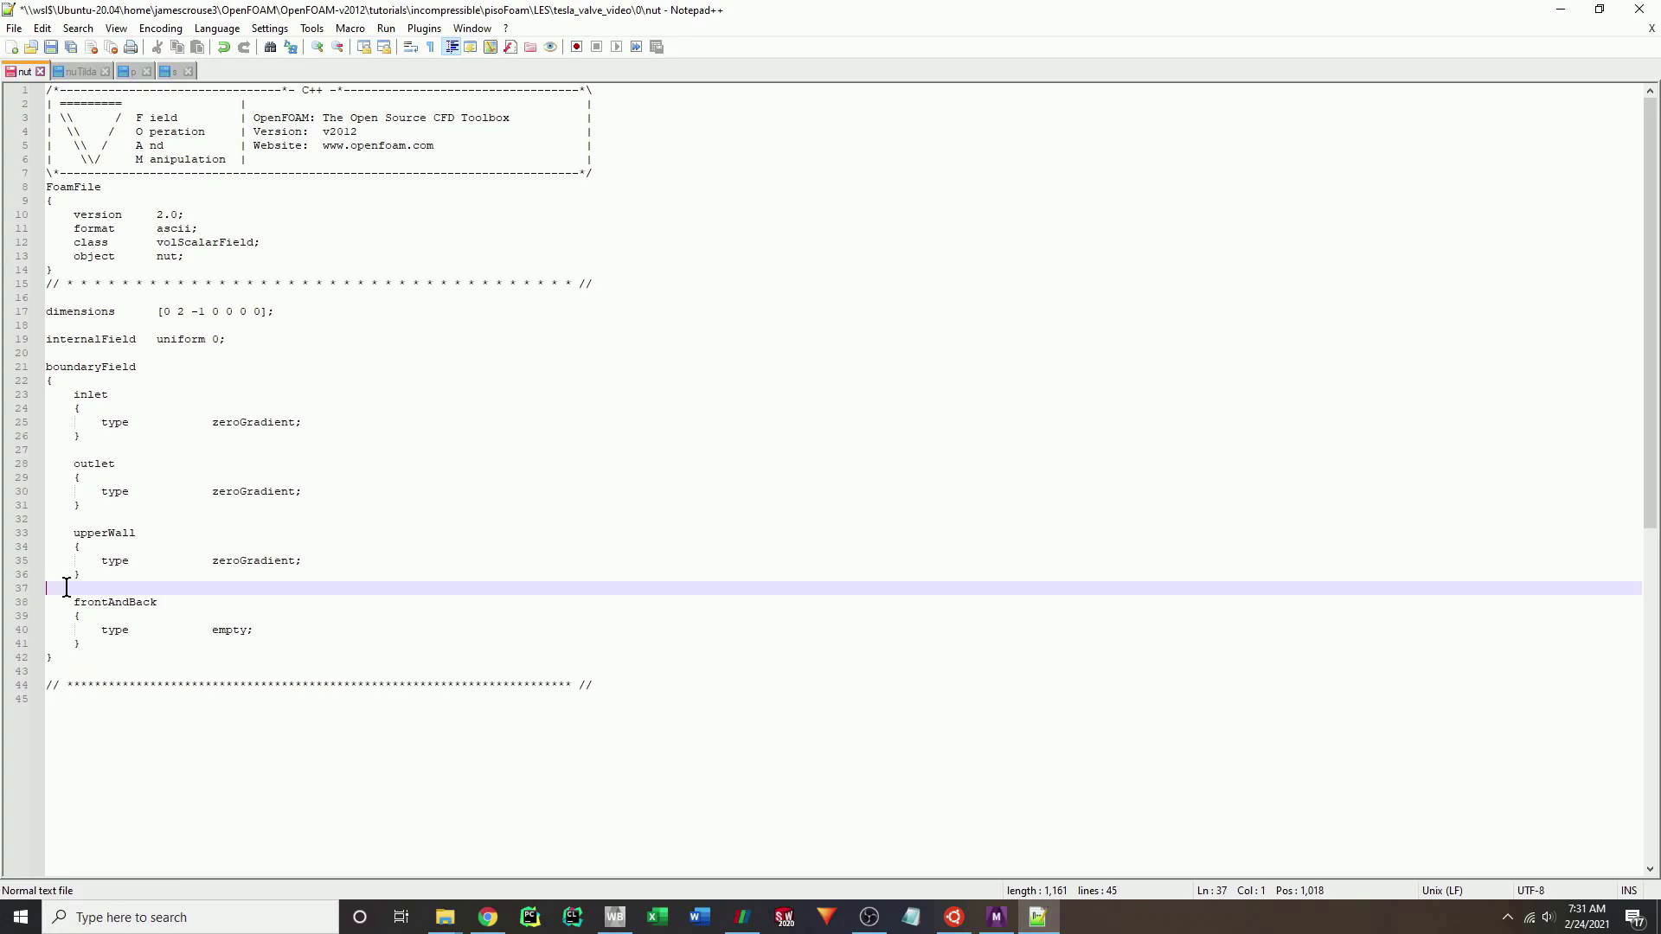
{"action": "left_click_drag", "start_coordinate": [114, 533], "coordinate": [73, 534]}
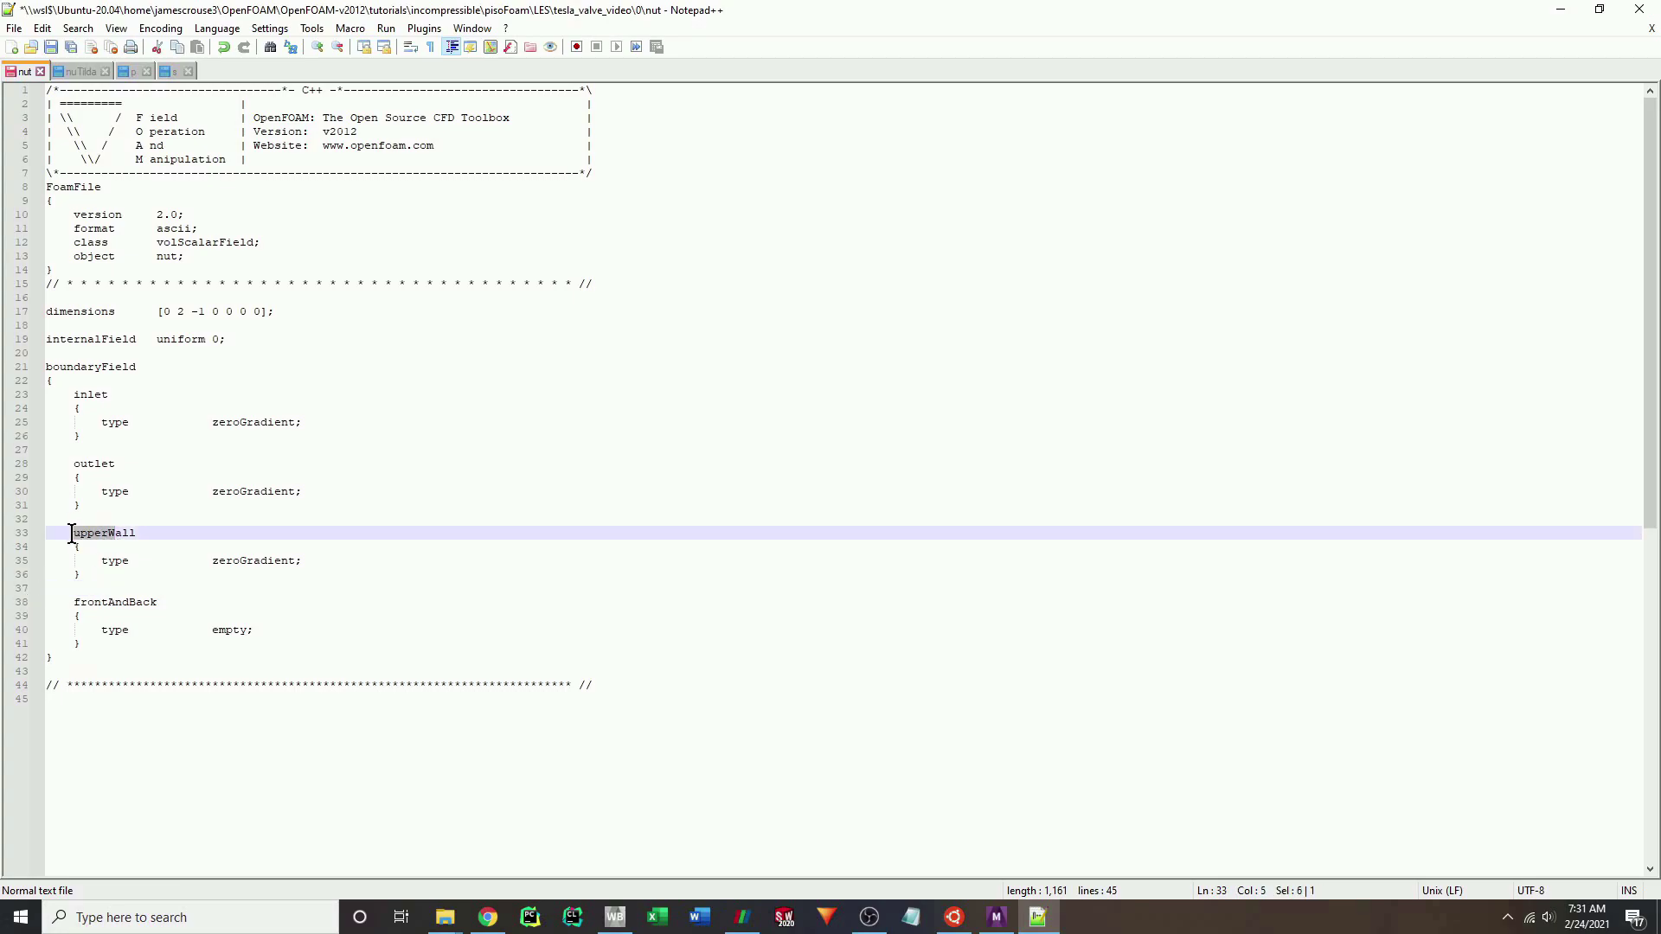
{"action": "type", "text": "w"}
{"action": "left_click", "coordinate": [492, 550]}
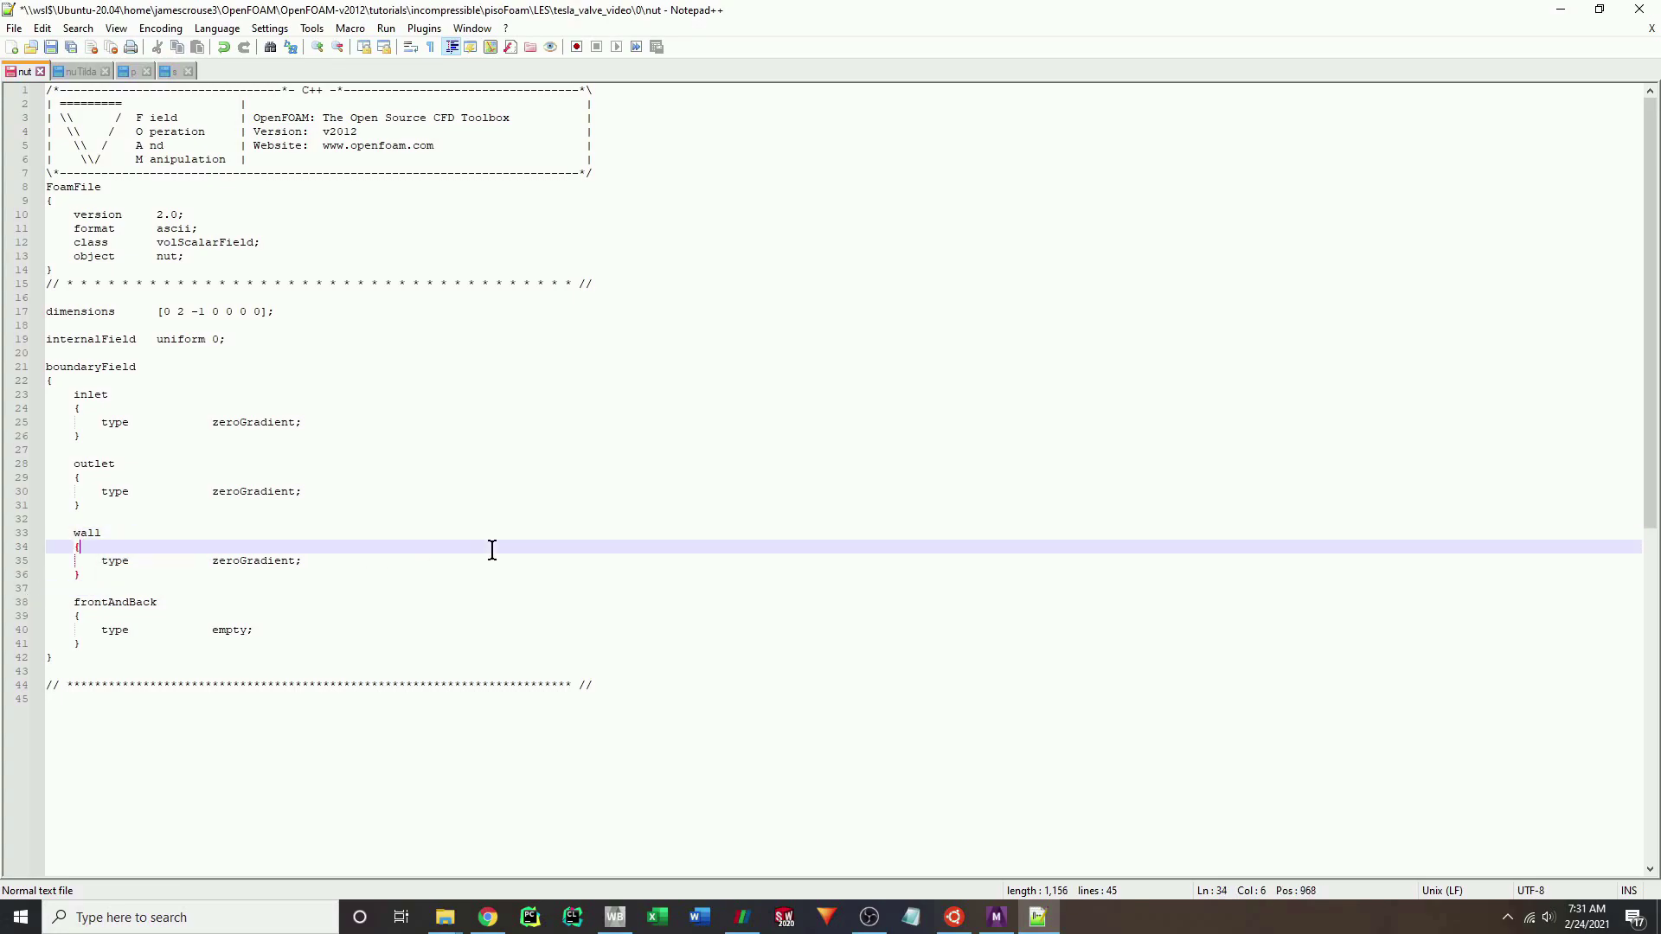
{"action": "key", "text": "ctrl+s"}
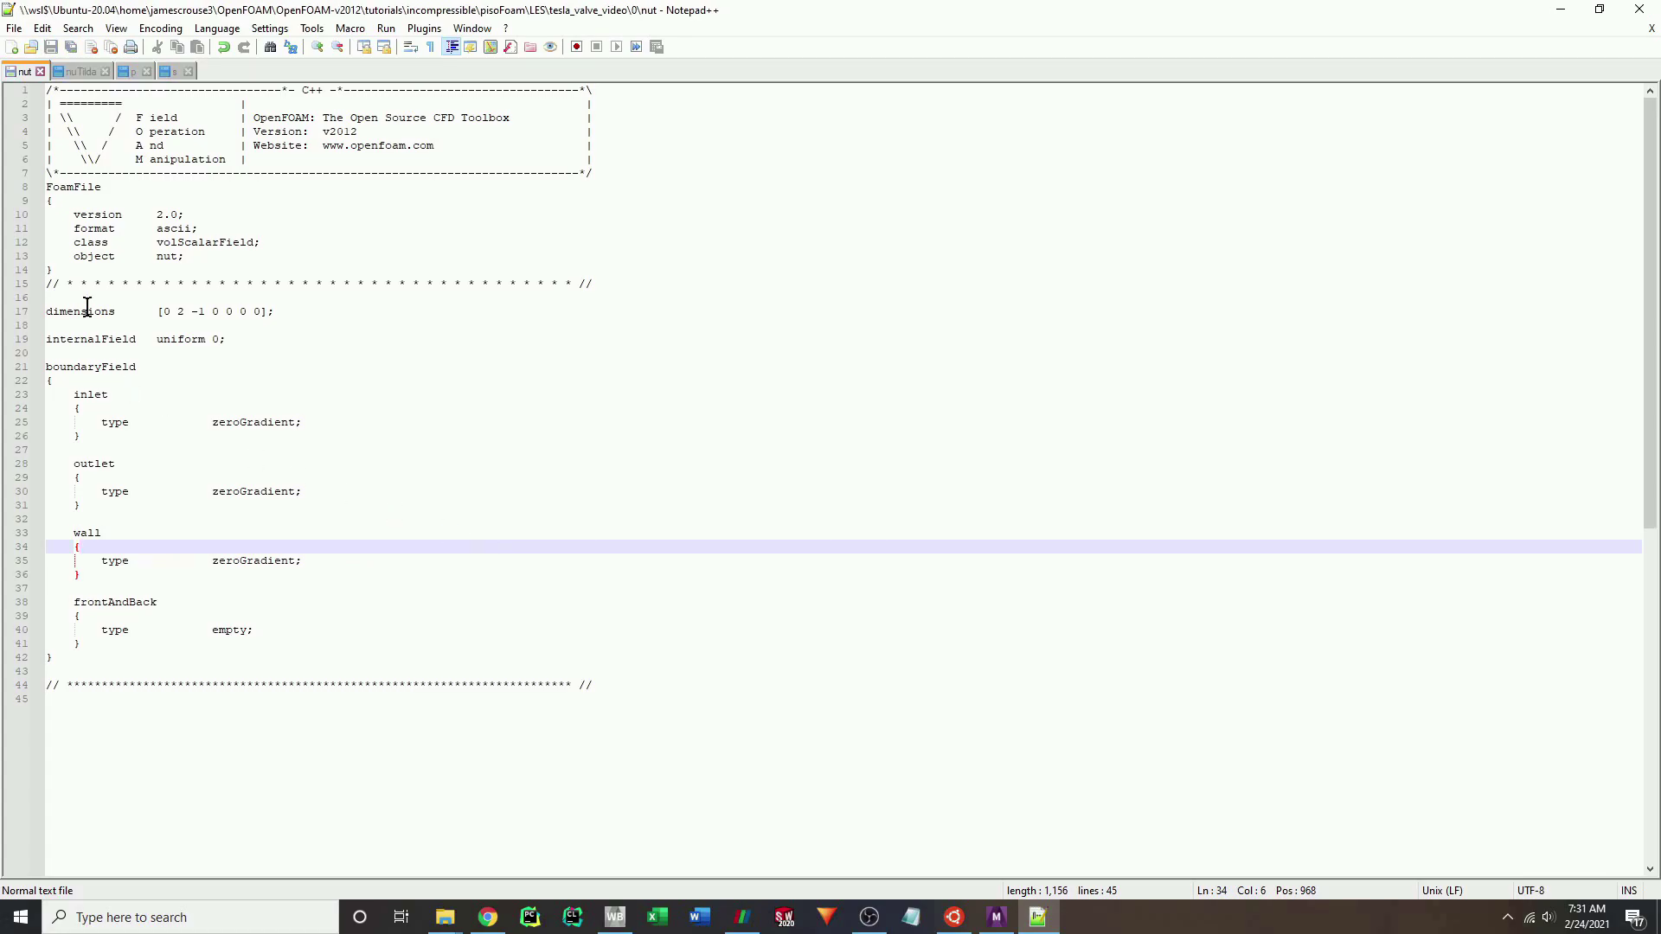
In nuTilda, replace upperWall and lowerWall with one wall patch, save and close it.
{"action": "left_click", "coordinate": [41, 72]}
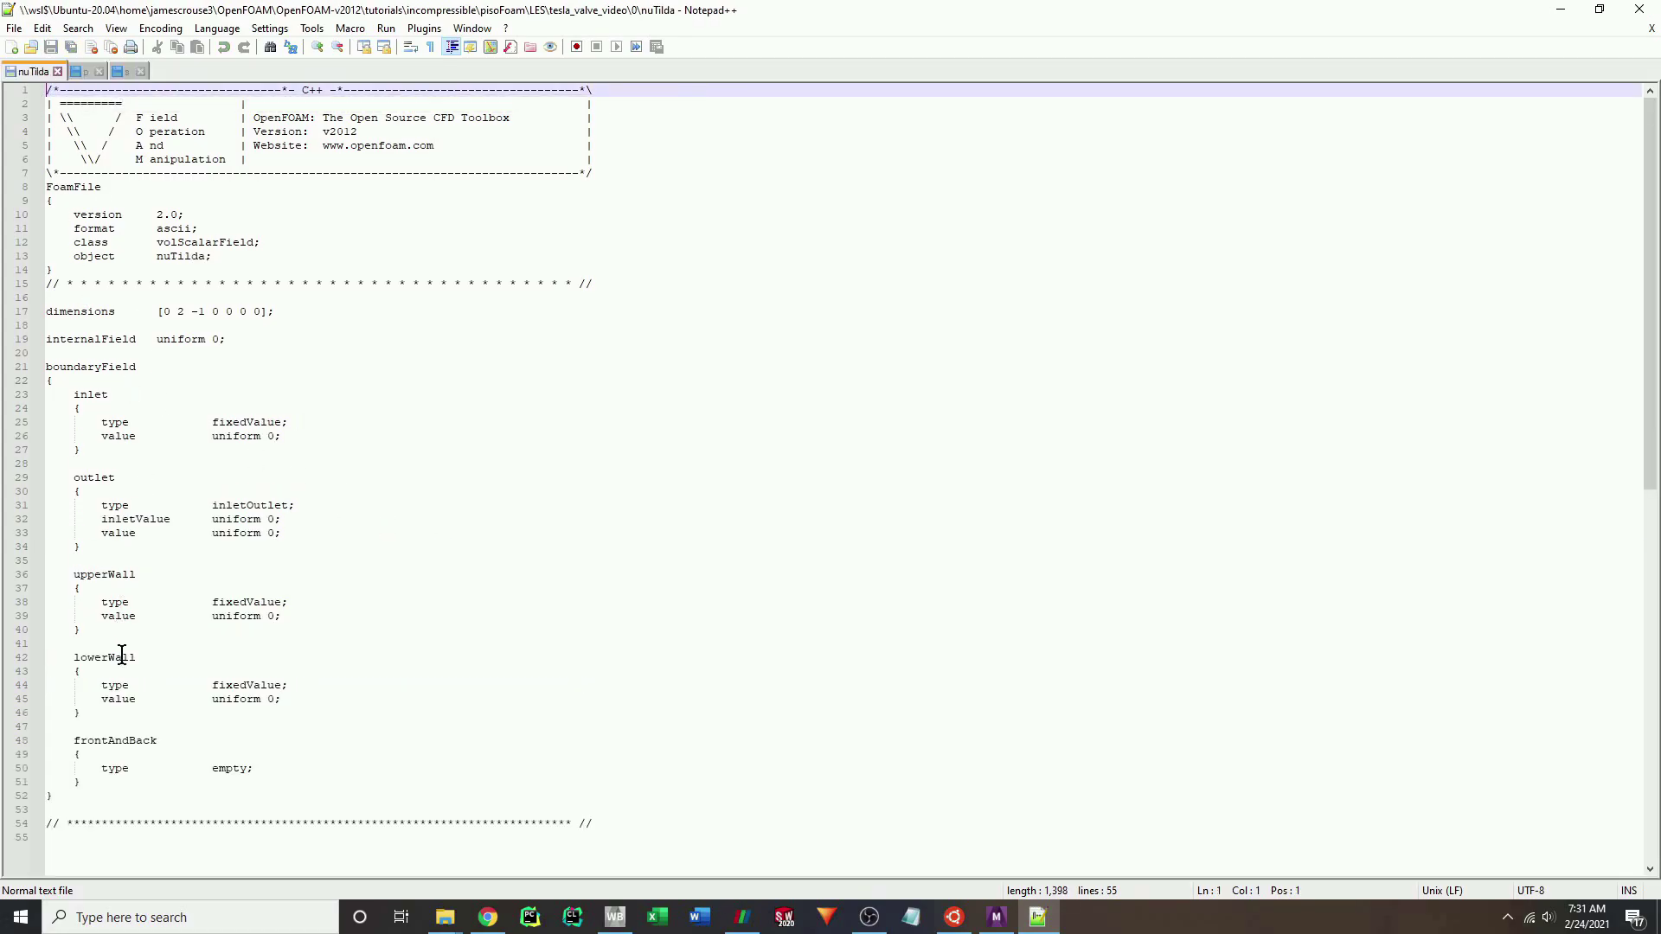
{"action": "left_click_drag", "start_coordinate": [111, 713], "coordinate": [23, 645]}
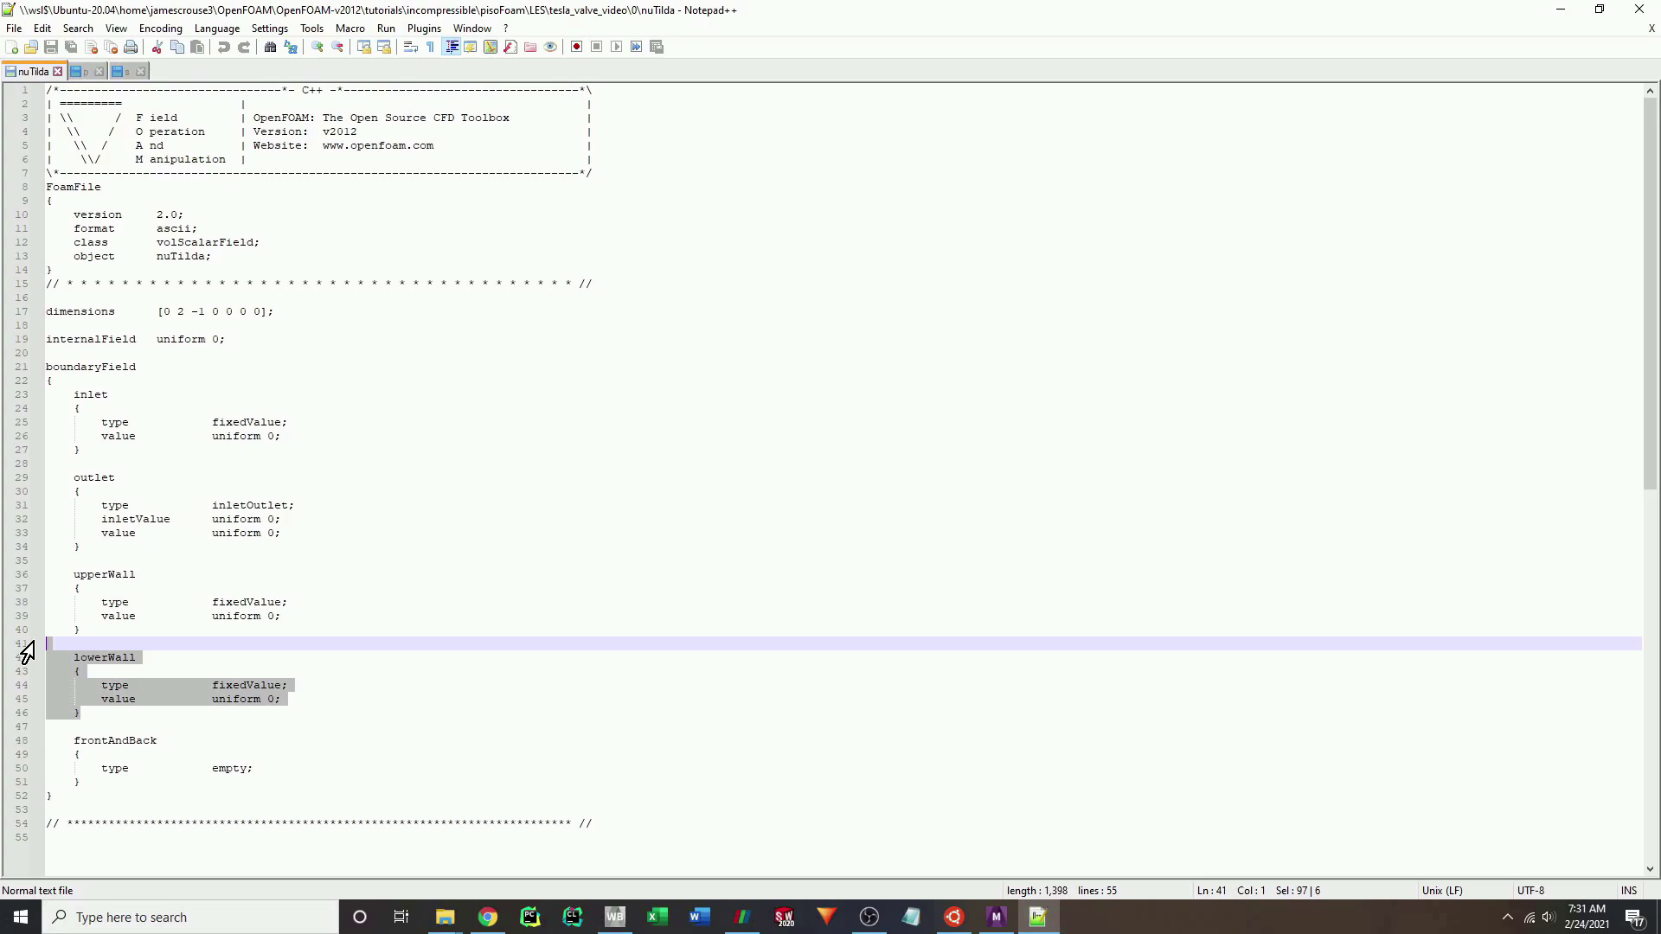
{"action": "key", "text": "Delete"}
{"action": "key", "text": "BackSpace"}
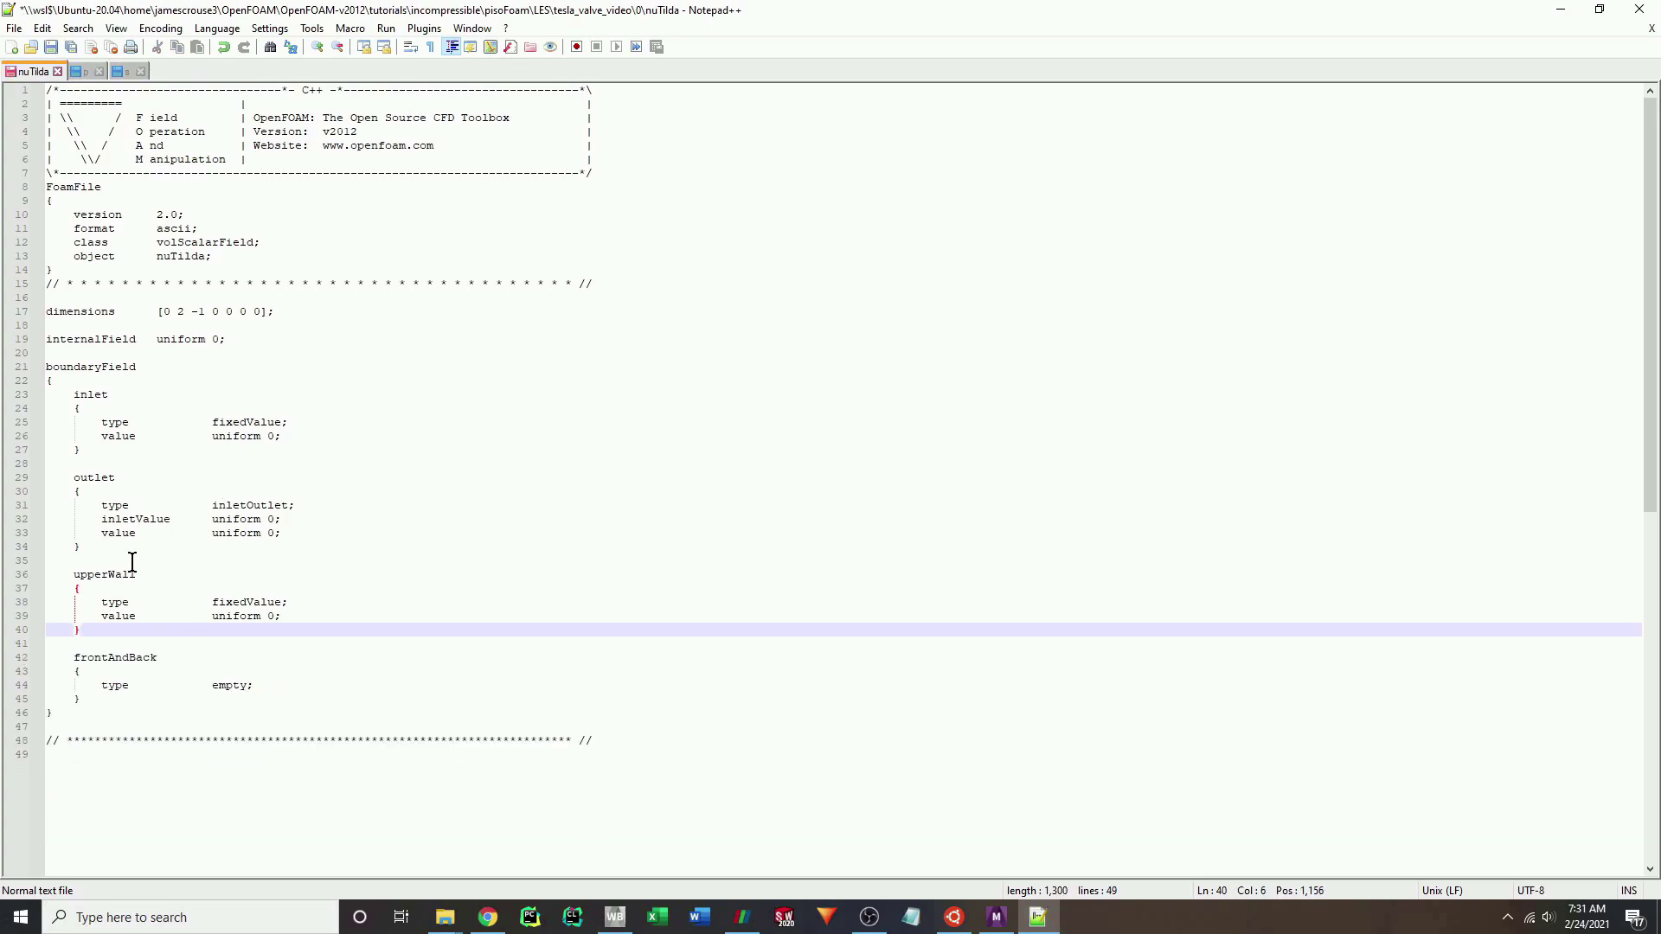
{"action": "left_click_drag", "start_coordinate": [115, 573], "coordinate": [74, 574]}
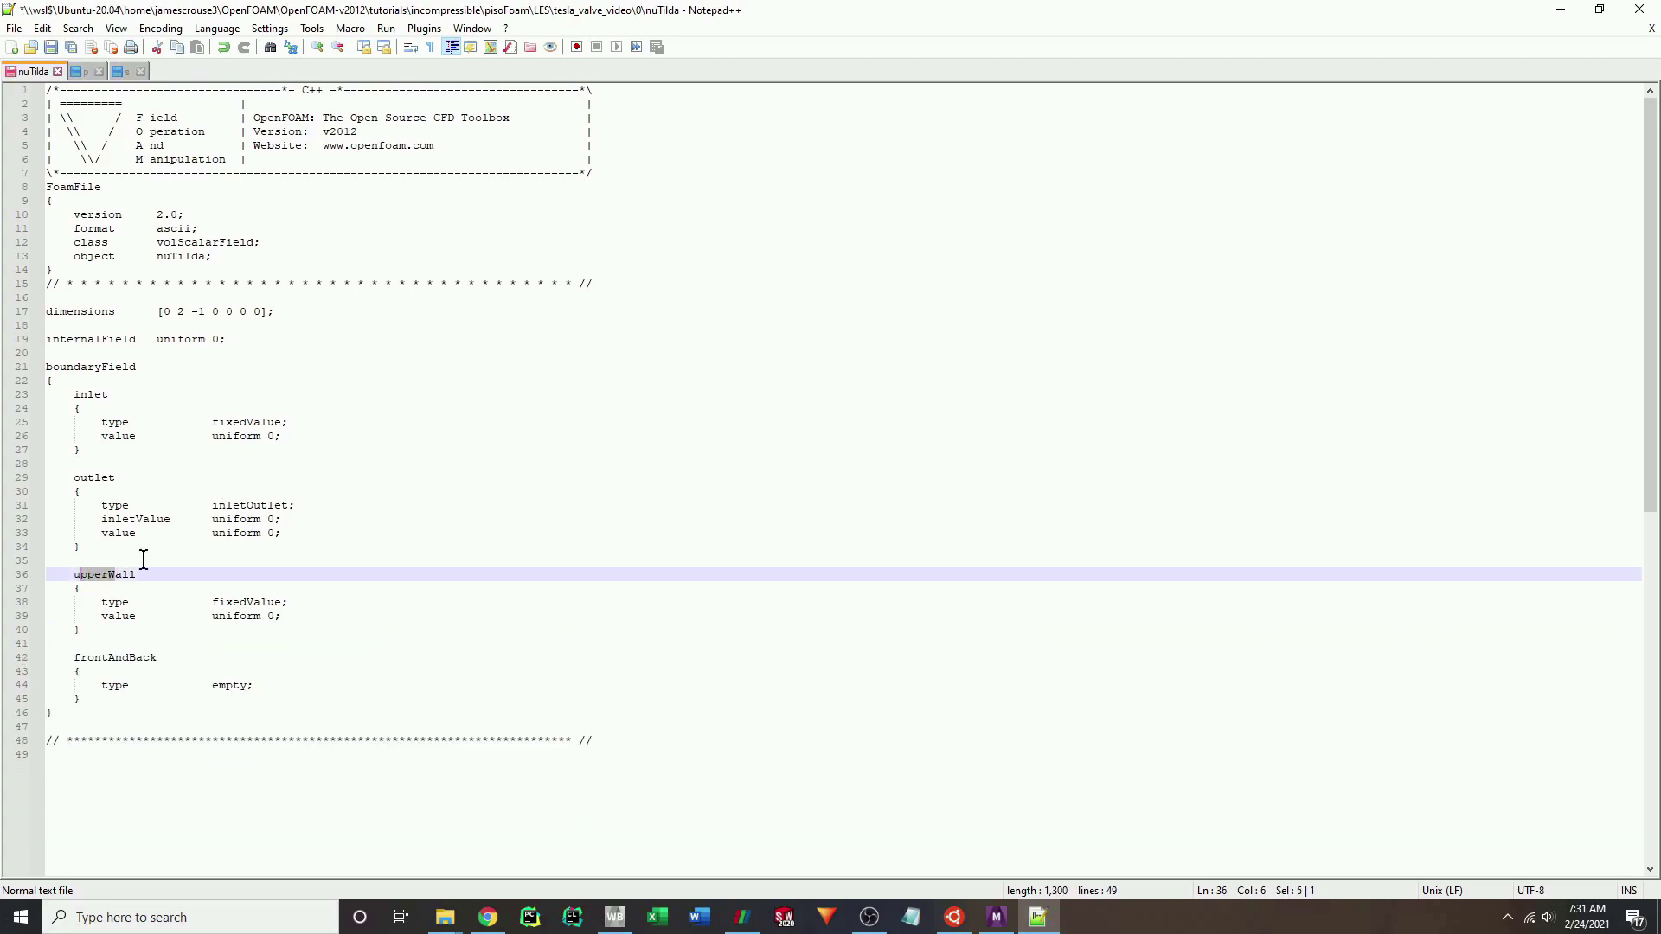
{"action": "key", "text": "Delete"}
{"action": "key", "text": "Delete"}
{"action": "type", "text": "w"}
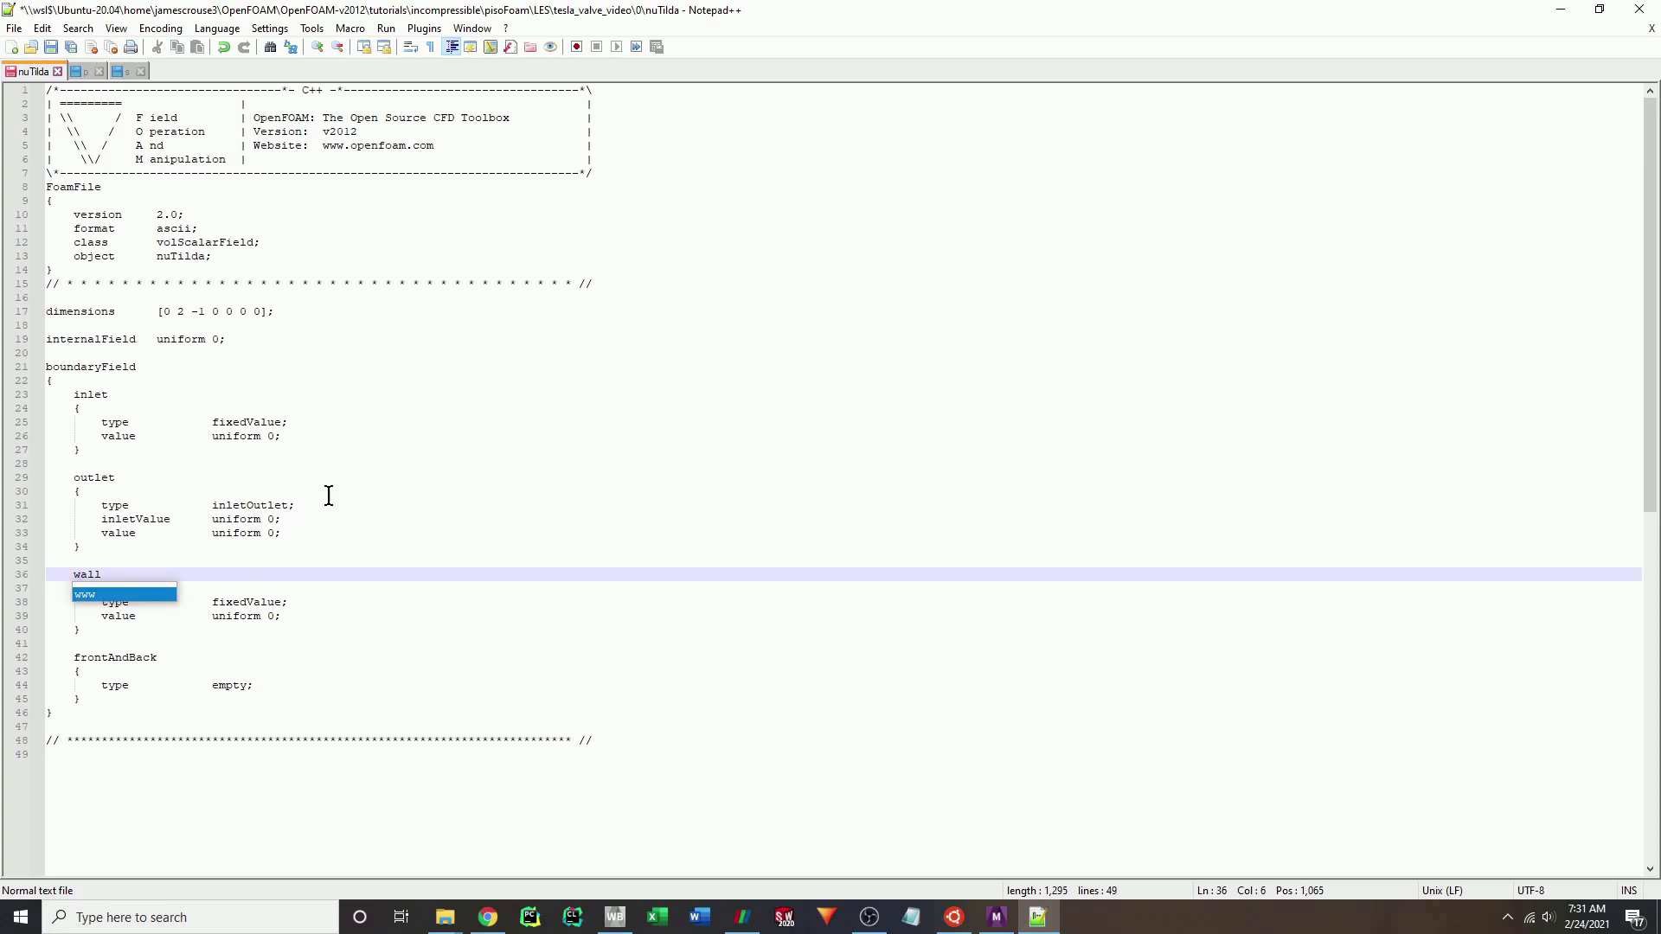
{"action": "left_click", "coordinate": [349, 487]}
{"action": "key", "text": "ctrl+s"}
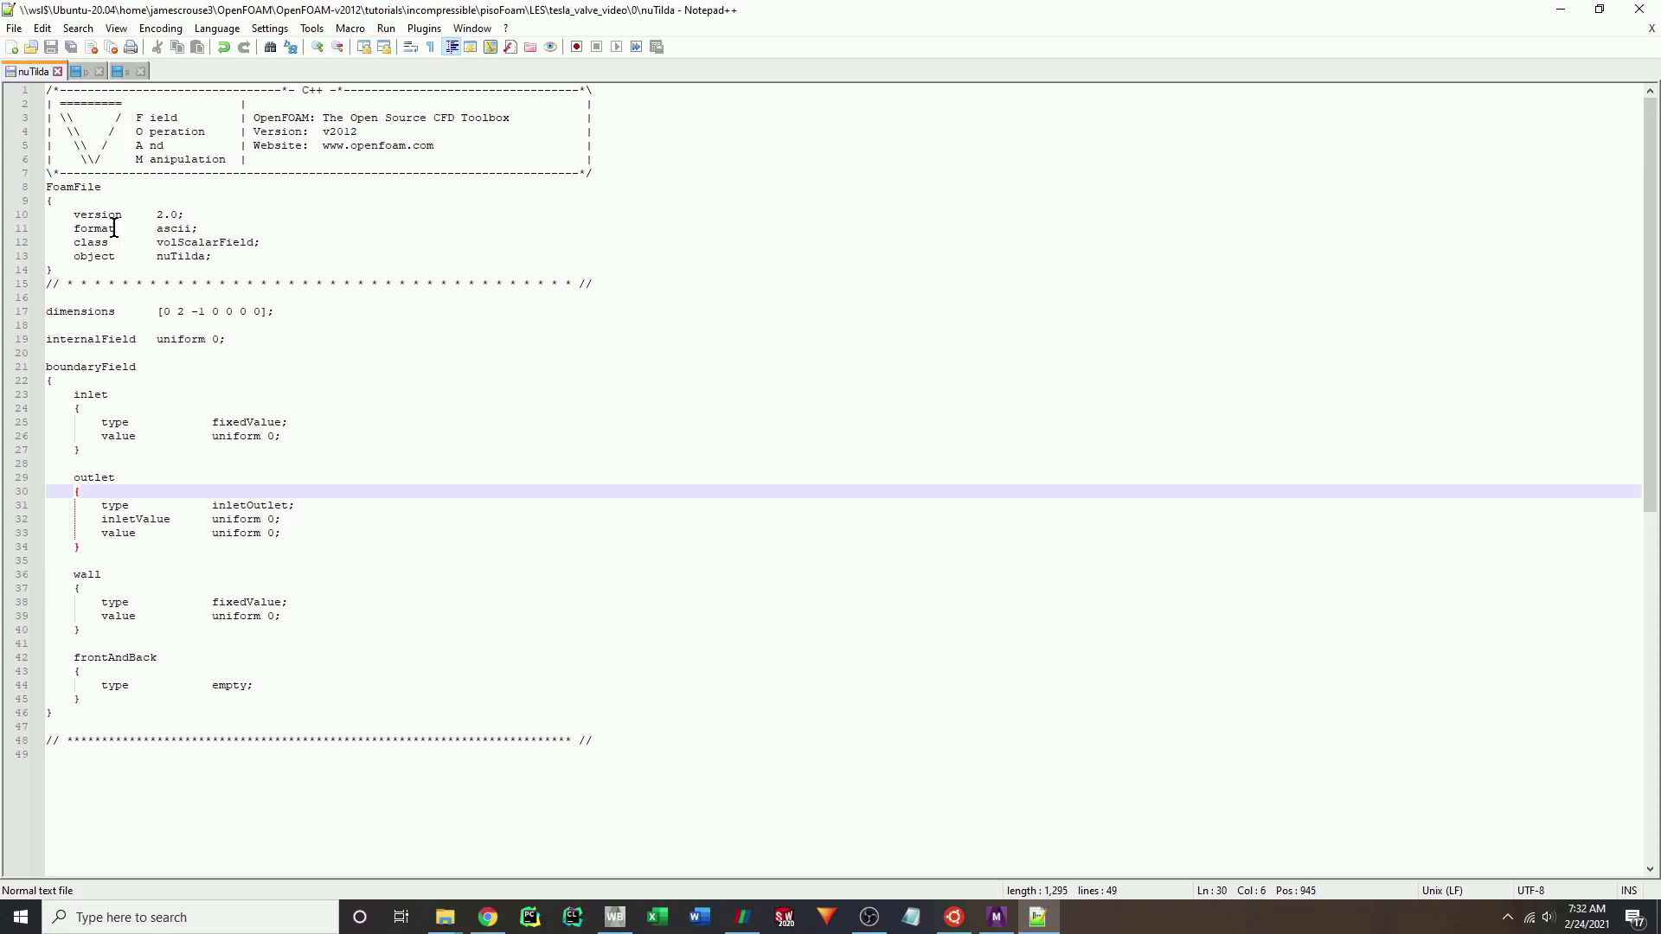
{"action": "left_click", "coordinate": [57, 71]}
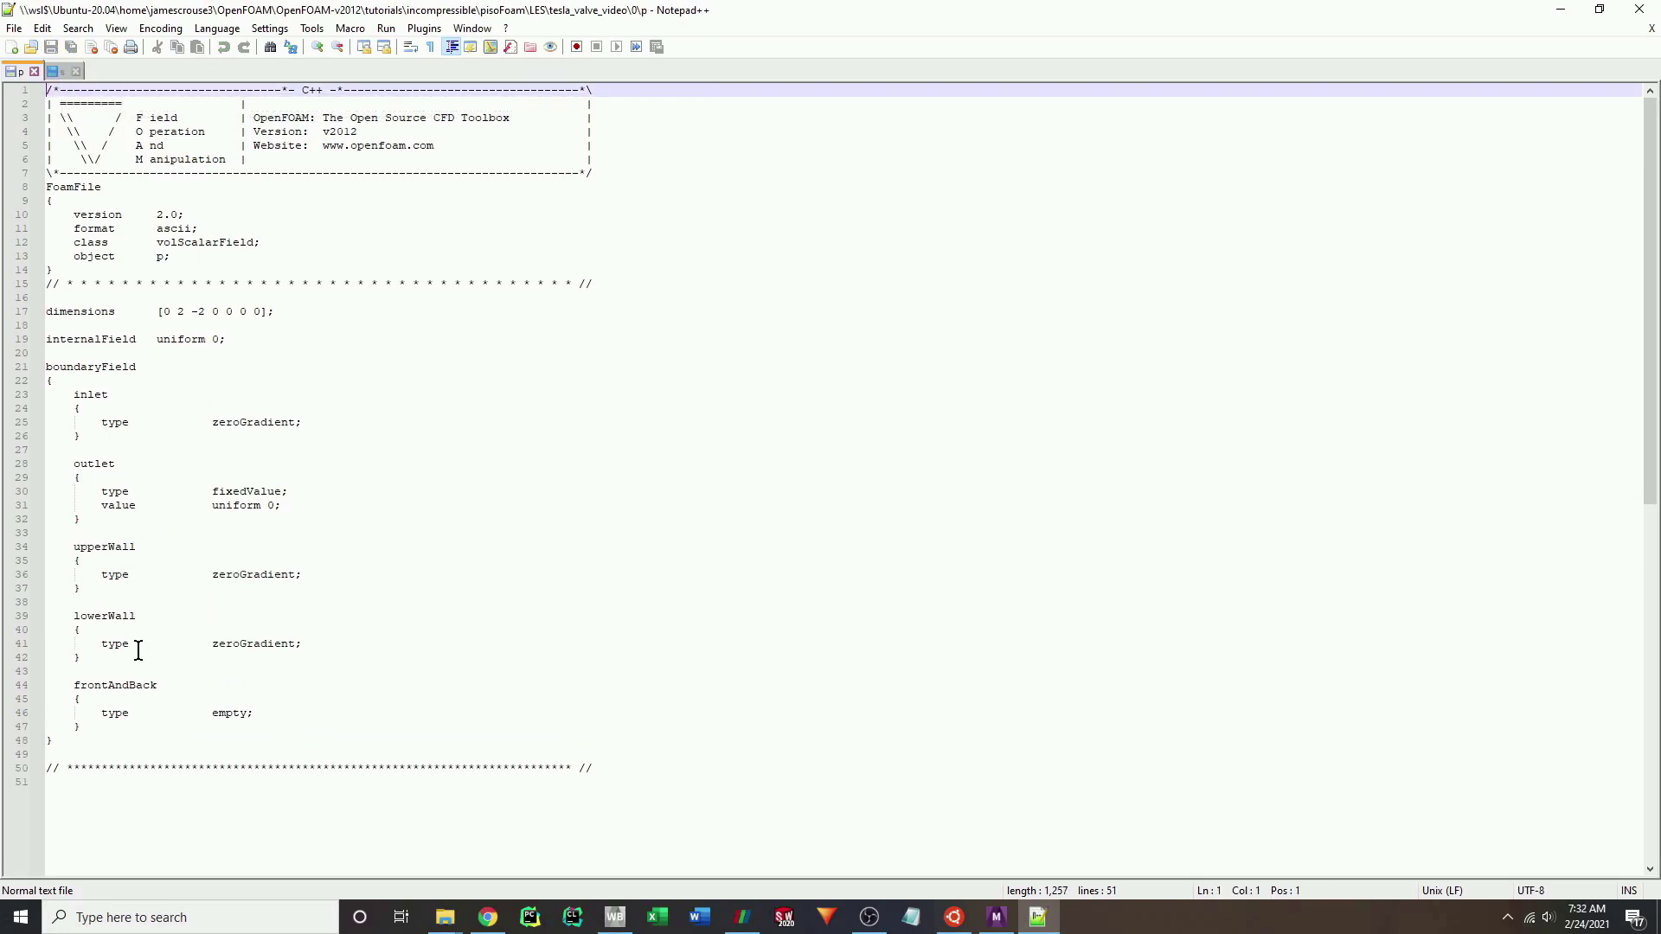
In p, delete lowerWall and rename upperWall to wall, then save and close it.
{"action": "left_click_drag", "start_coordinate": [117, 661], "coordinate": [13, 606]}
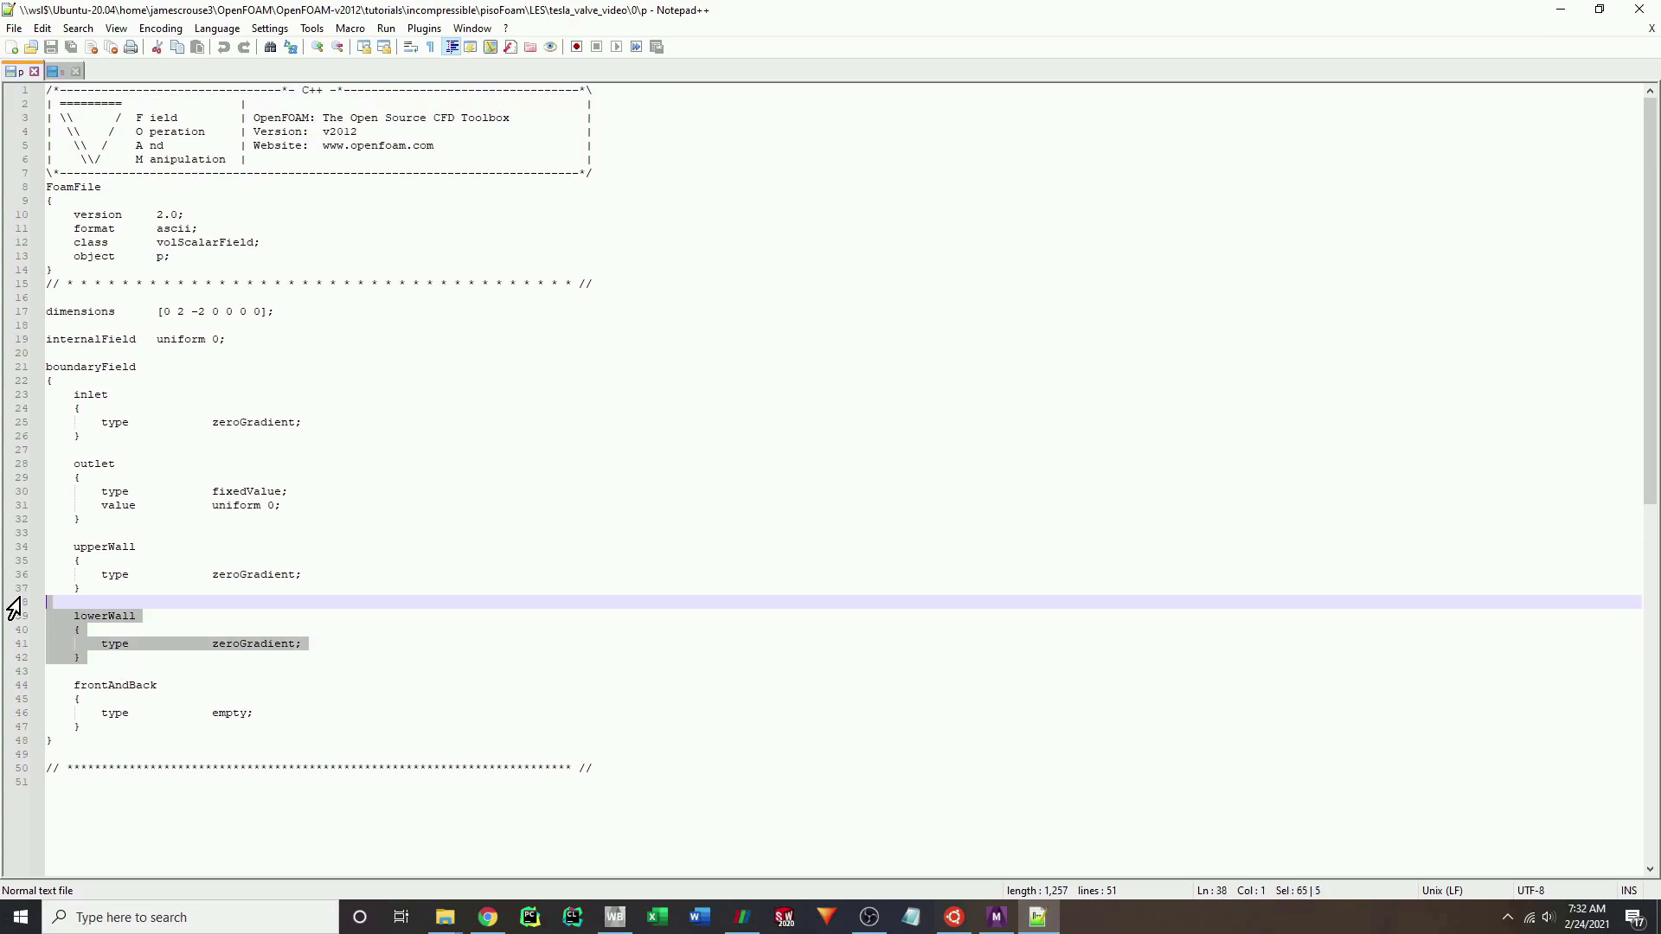
{"action": "key", "text": "Delete"}
{"action": "left_click_drag", "start_coordinate": [108, 547], "coordinate": [81, 543]}
{"action": "key", "text": "Delete"}
{"action": "key", "text": "BackSpace"}
{"action": "type", "text": "w"}
{"action": "left_click", "coordinate": [469, 490]}
{"action": "key", "text": "ctrl+s"}
{"action": "left_click", "coordinate": [33, 73]}
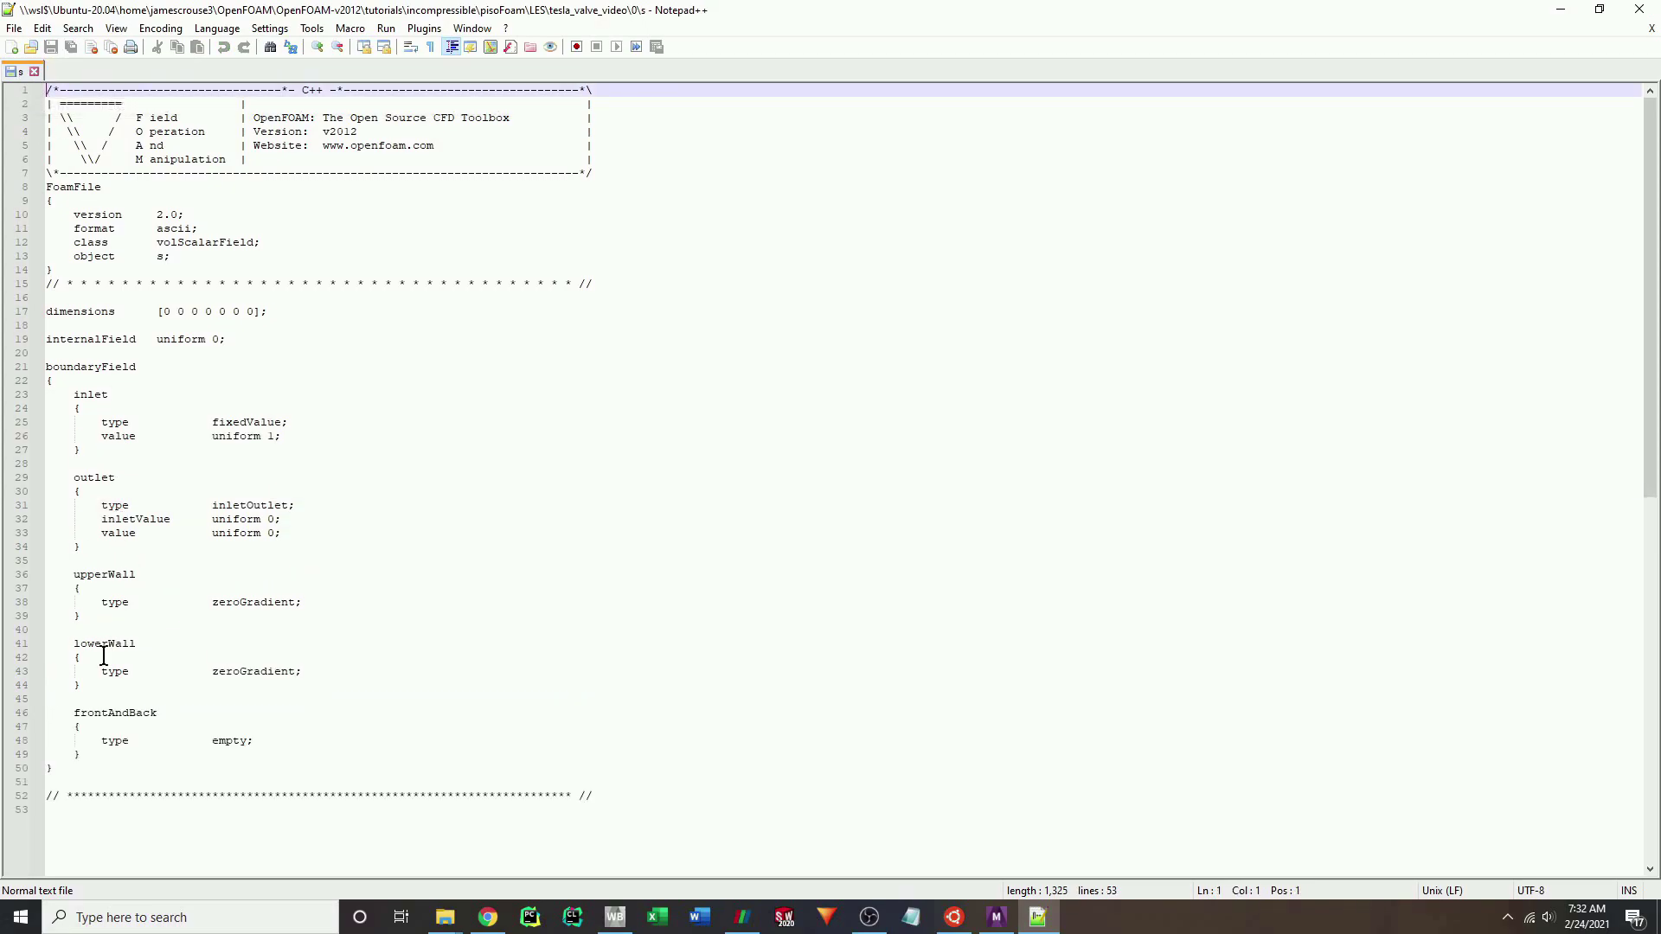
In s, rename upperWall to wall and delete lowerWall, then save and close it.
{"action": "left_click_drag", "start_coordinate": [115, 574], "coordinate": [73, 574]}
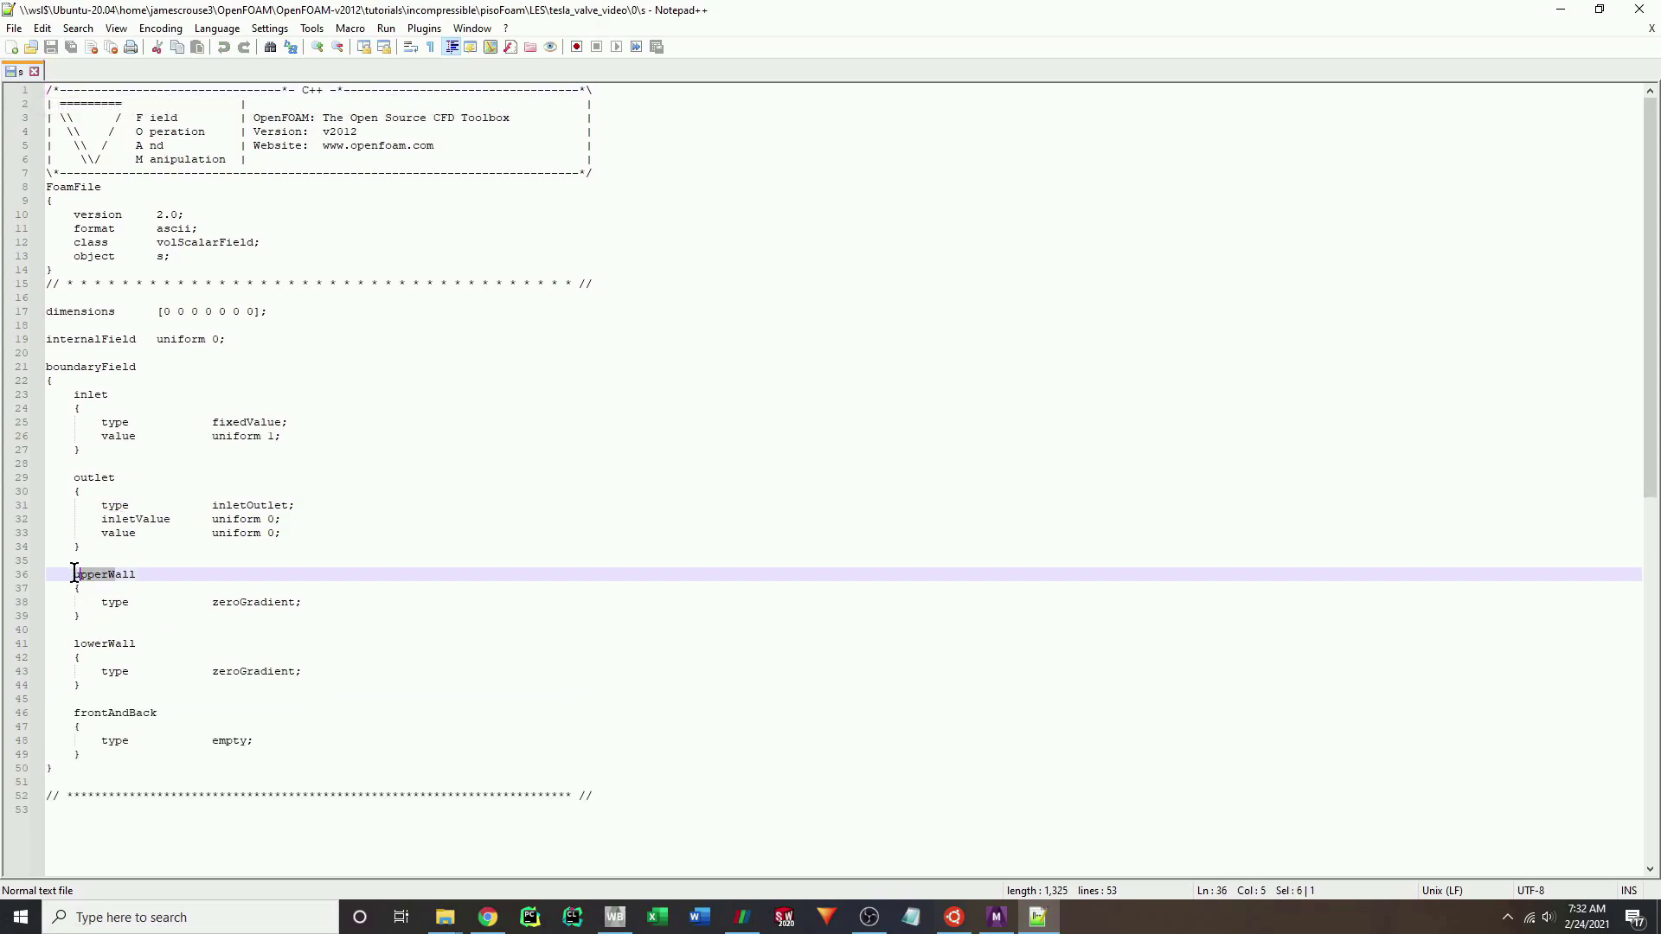
{"action": "type", "text": "w"}
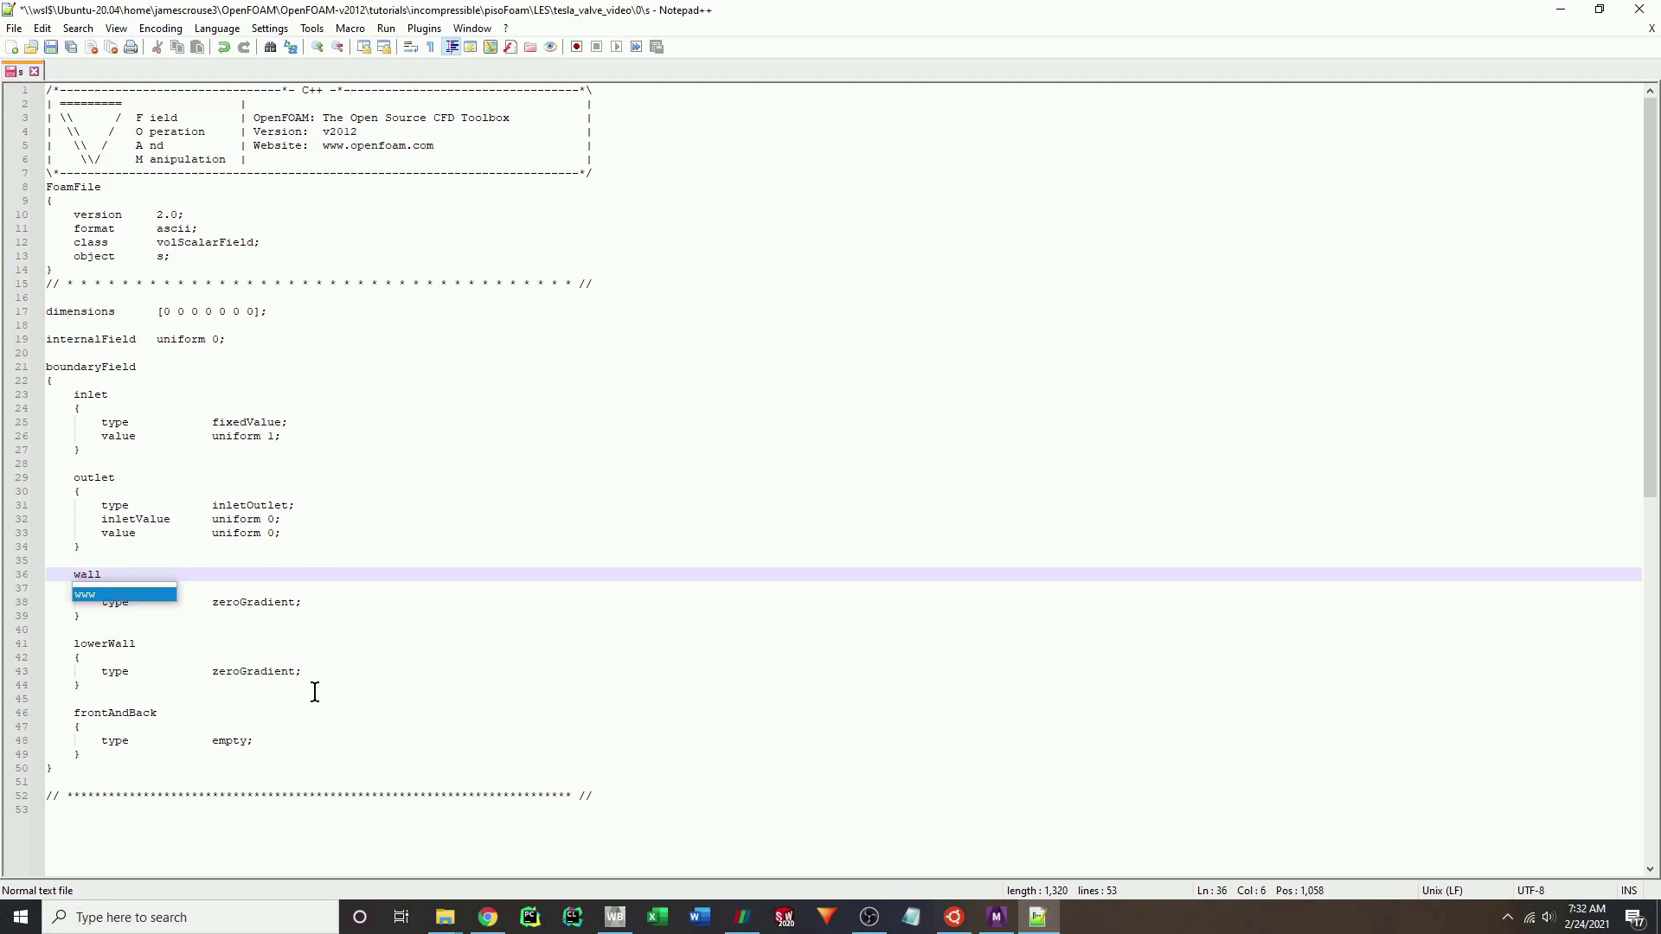
{"action": "left_click", "coordinate": [176, 702]}
{"action": "left_click_drag", "start_coordinate": [94, 688], "coordinate": [31, 632]}
{"action": "key", "text": "Delete"}
{"action": "key", "text": "BackSpace"}
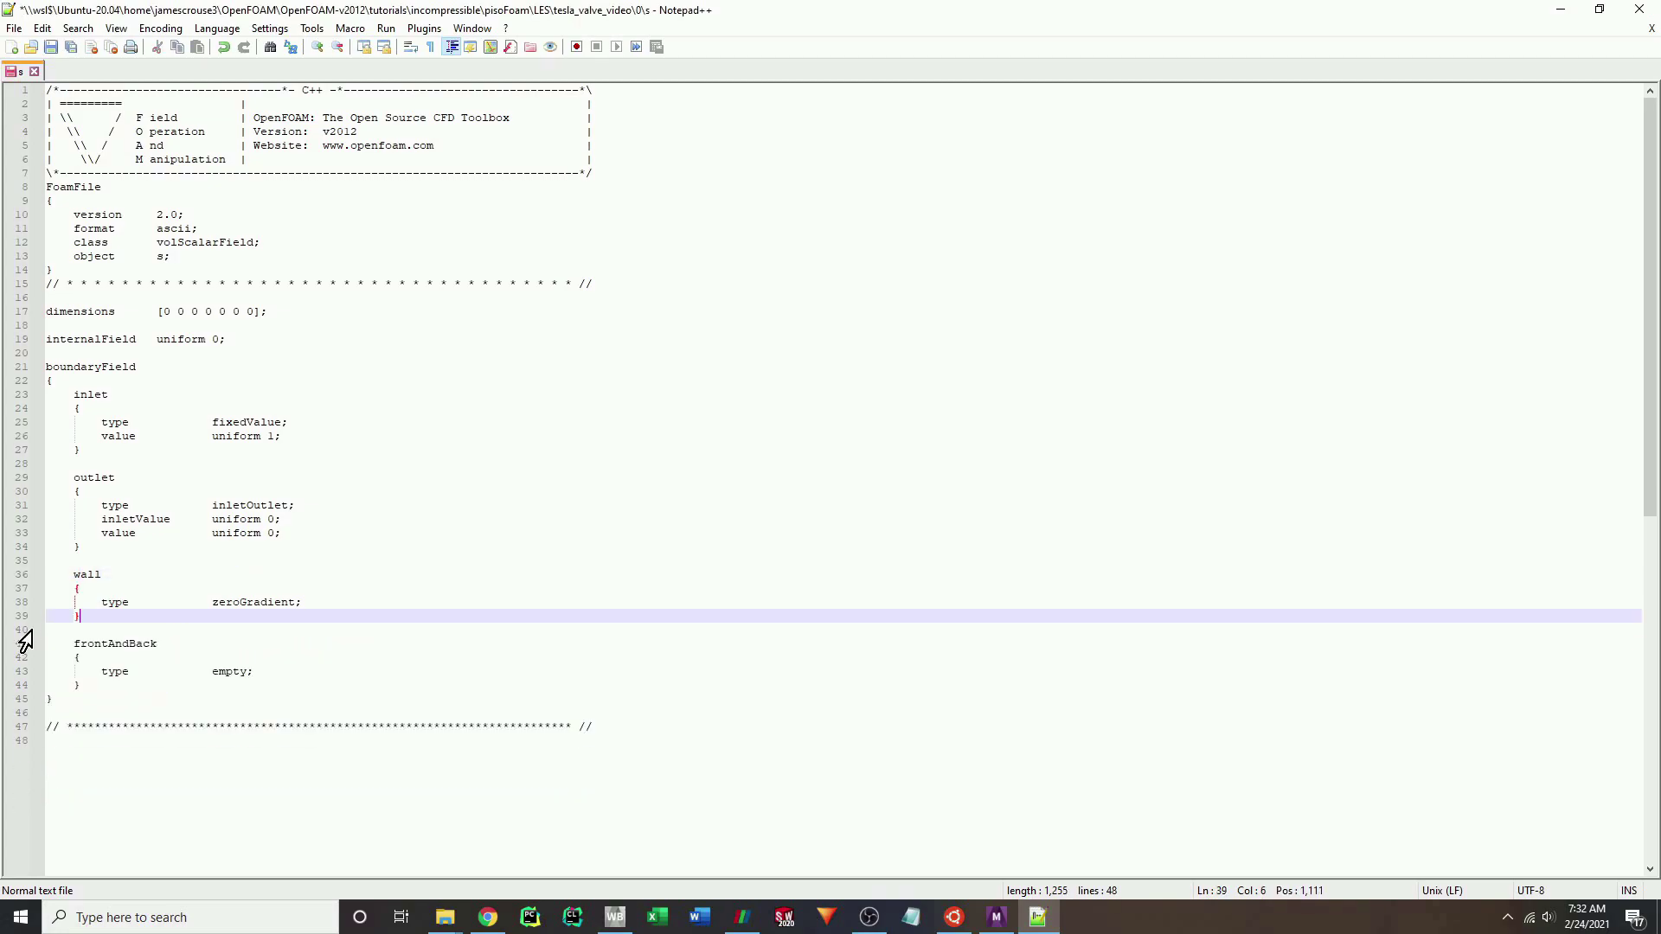
{"action": "left_click", "coordinate": [821, 564]}
{"action": "key", "text": "ctrl+s"}
{"action": "left_click", "coordinate": [36, 70]}
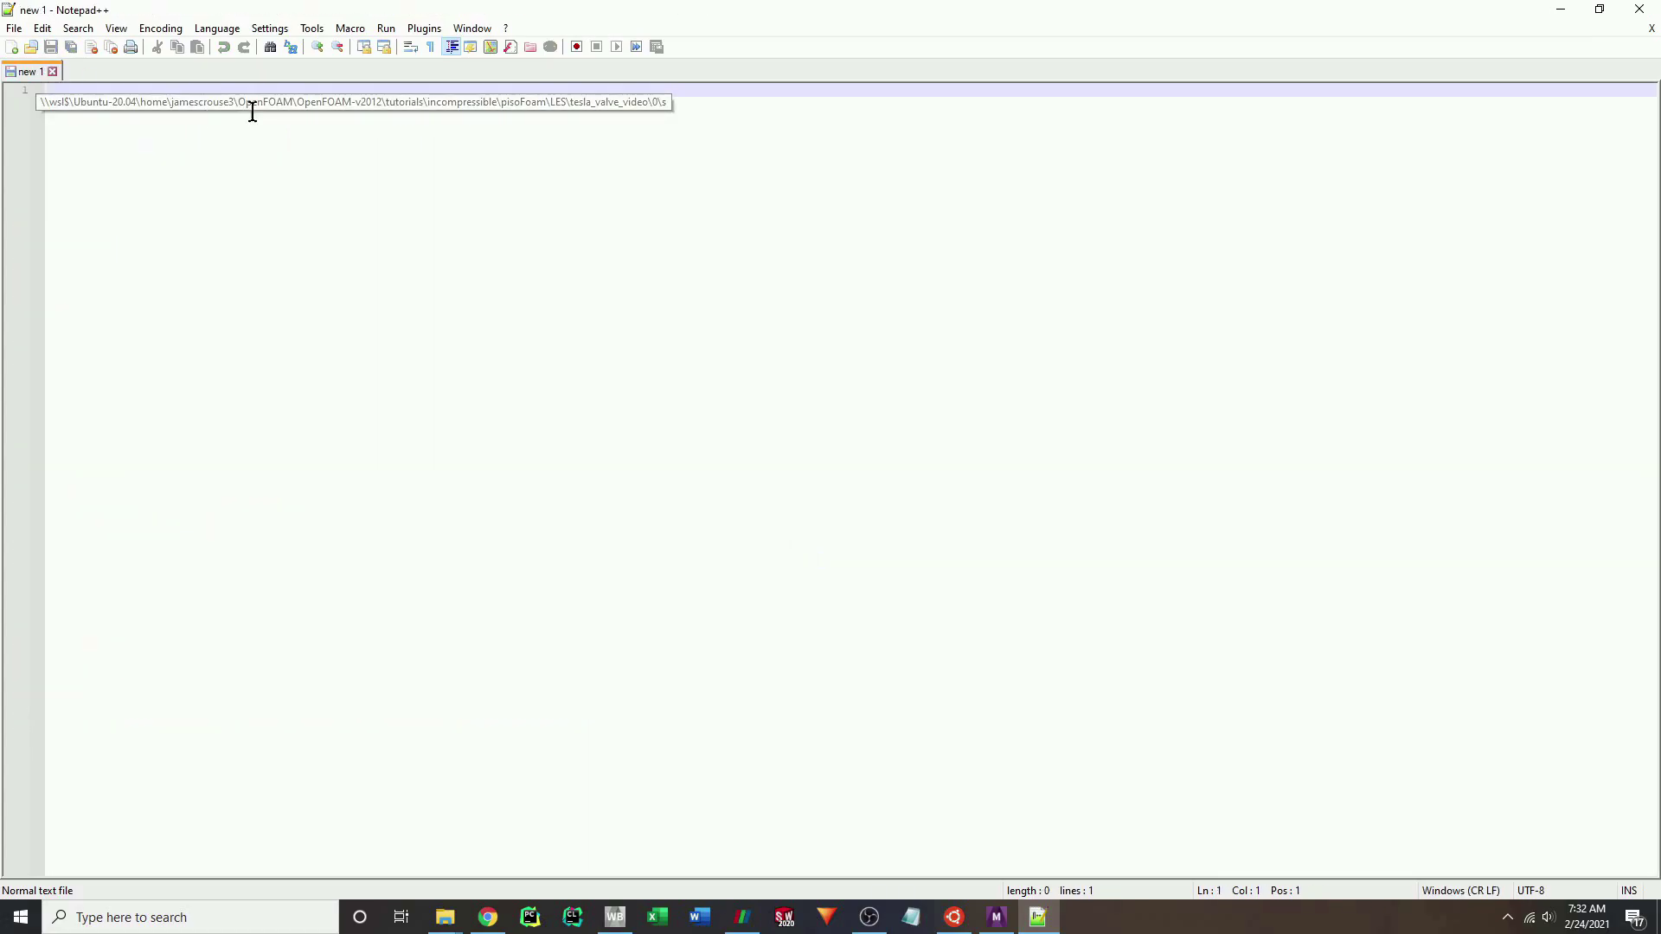
Close Notepad++ and run checkMesh in the Ubuntu terminal to confirm Mesh OK.
{"action": "left_click", "coordinate": [1631, 7]}
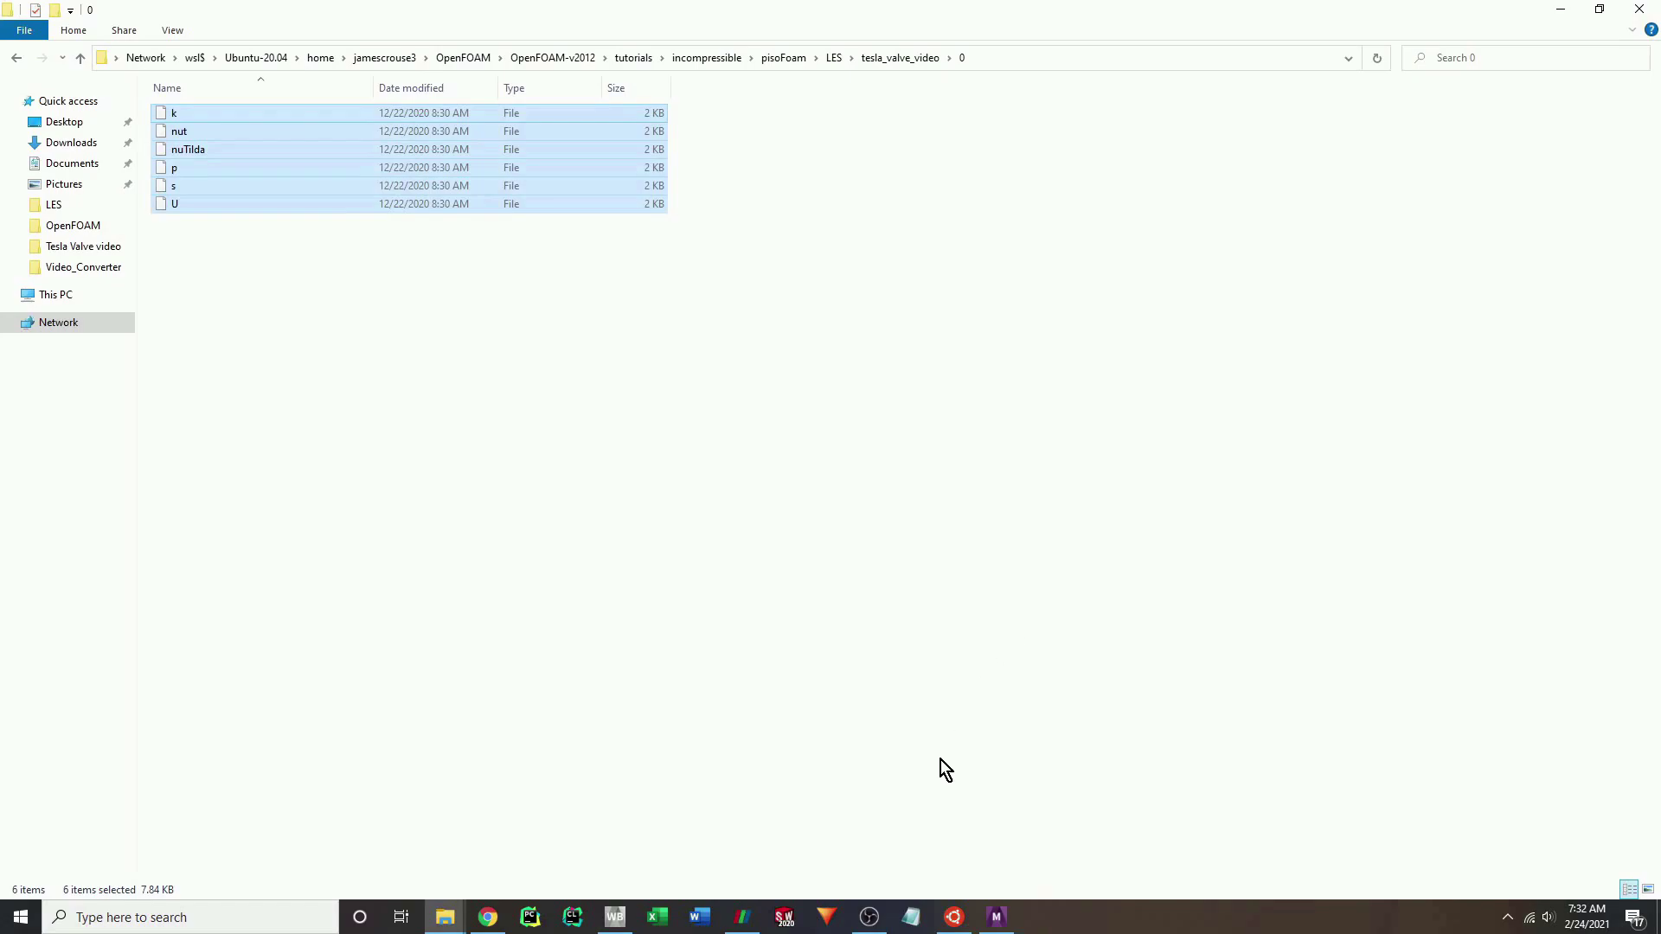
{"action": "left_click", "coordinate": [954, 917]}
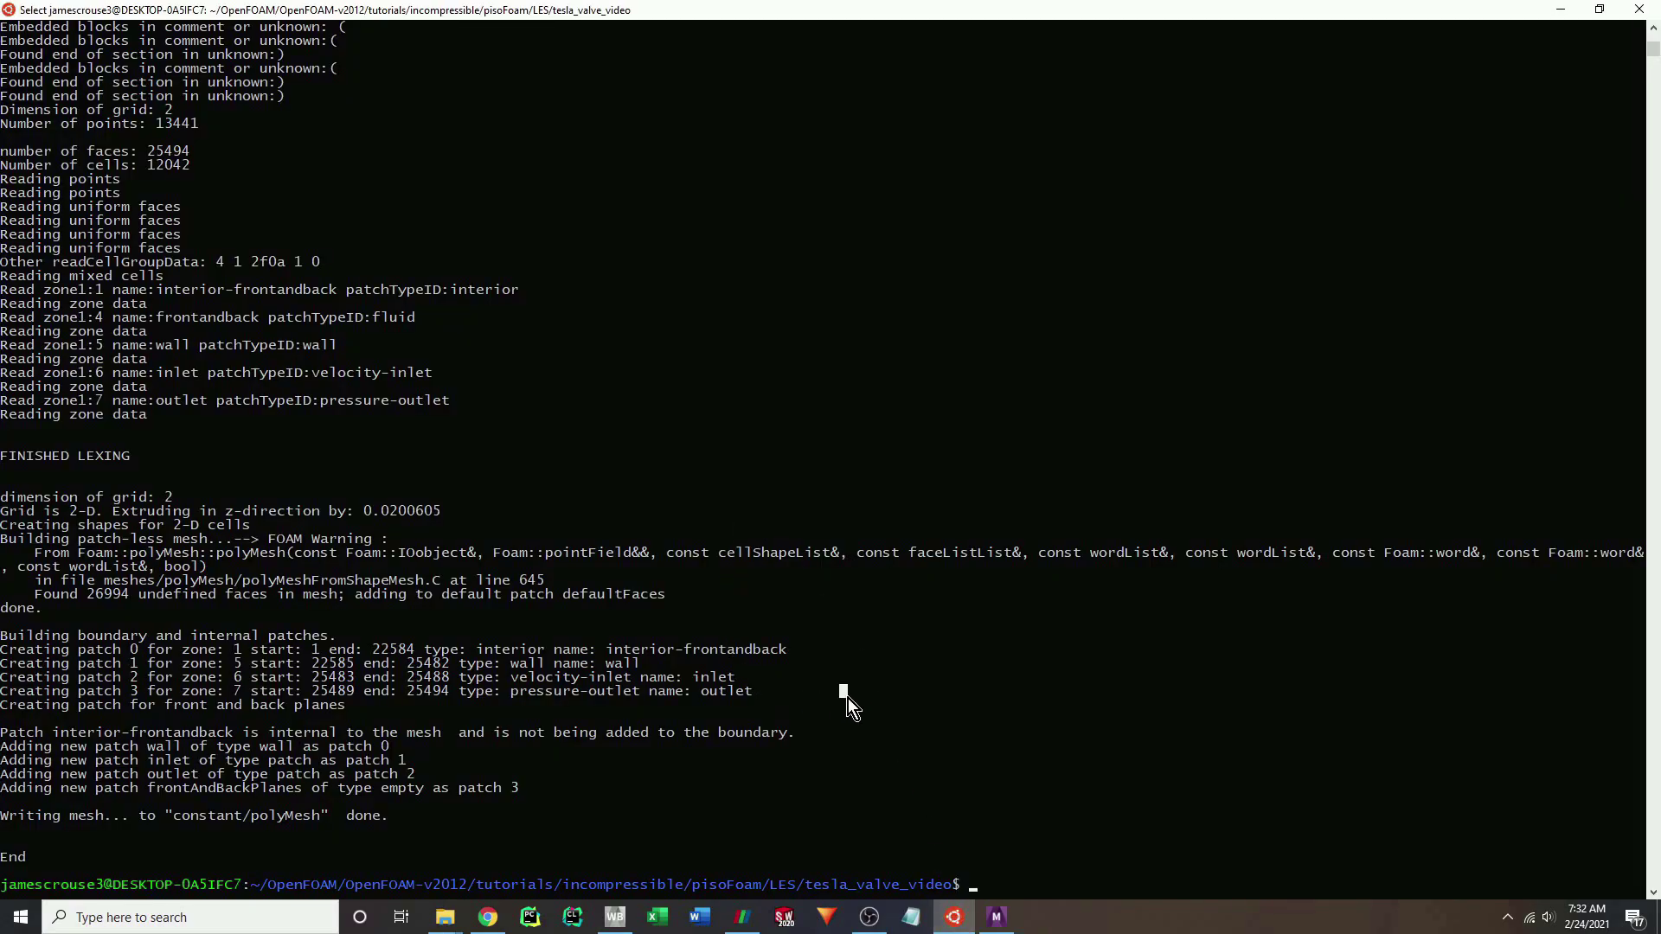
{"action": "type", "text": "checkMesh"}
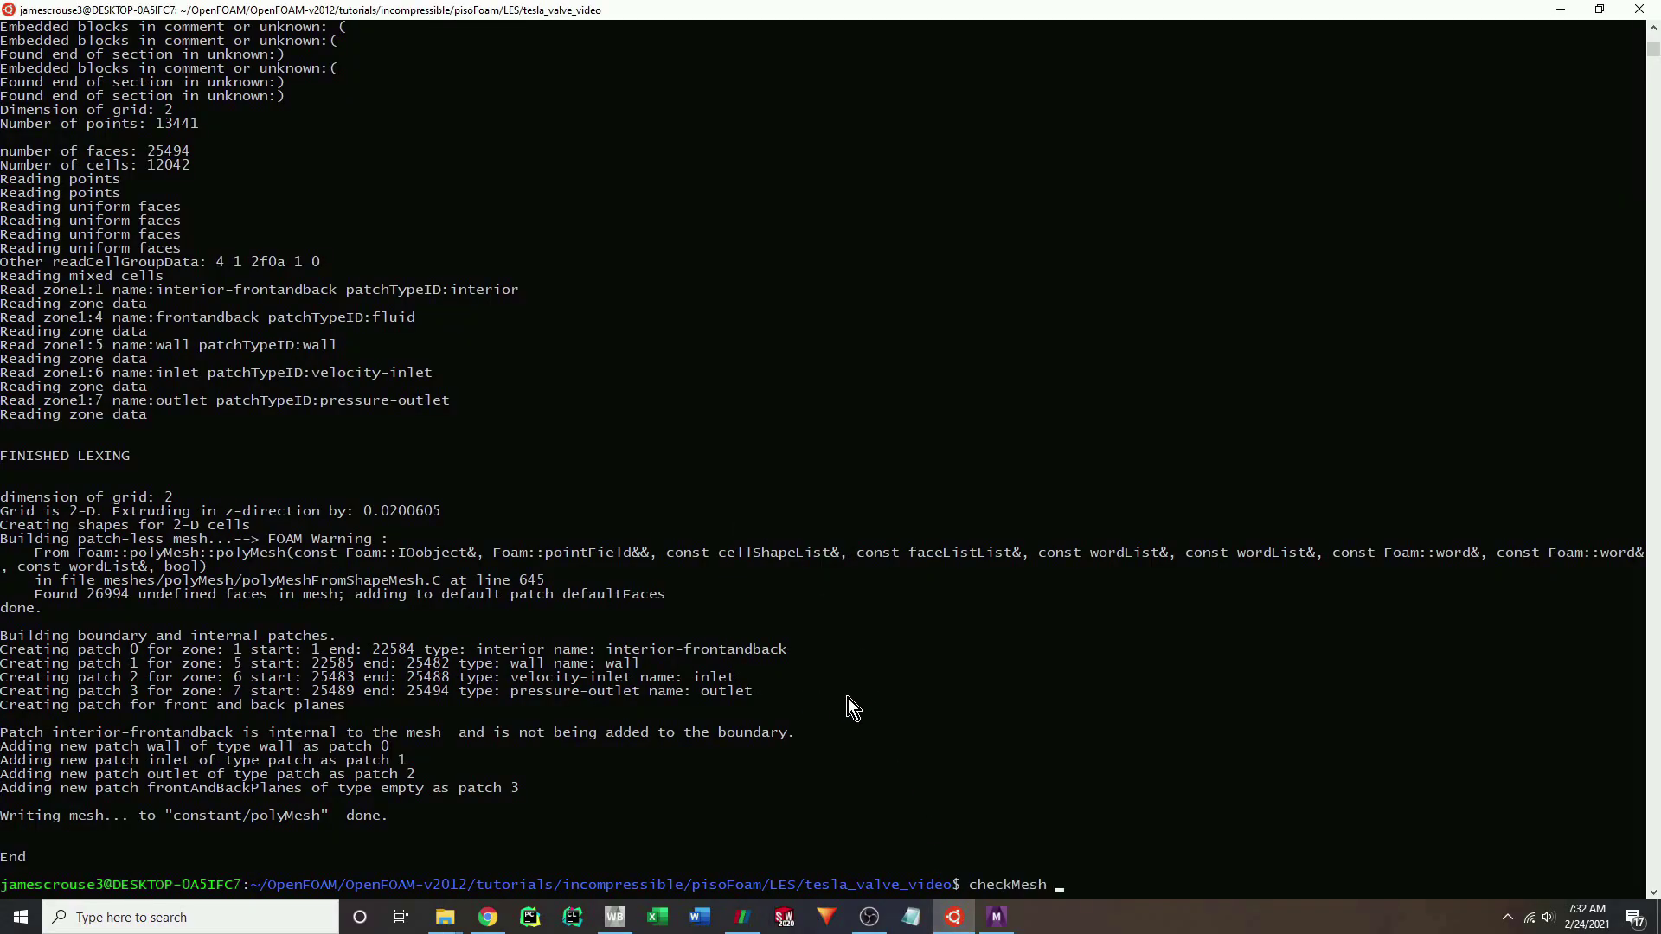
{"action": "key", "text": "Return"}
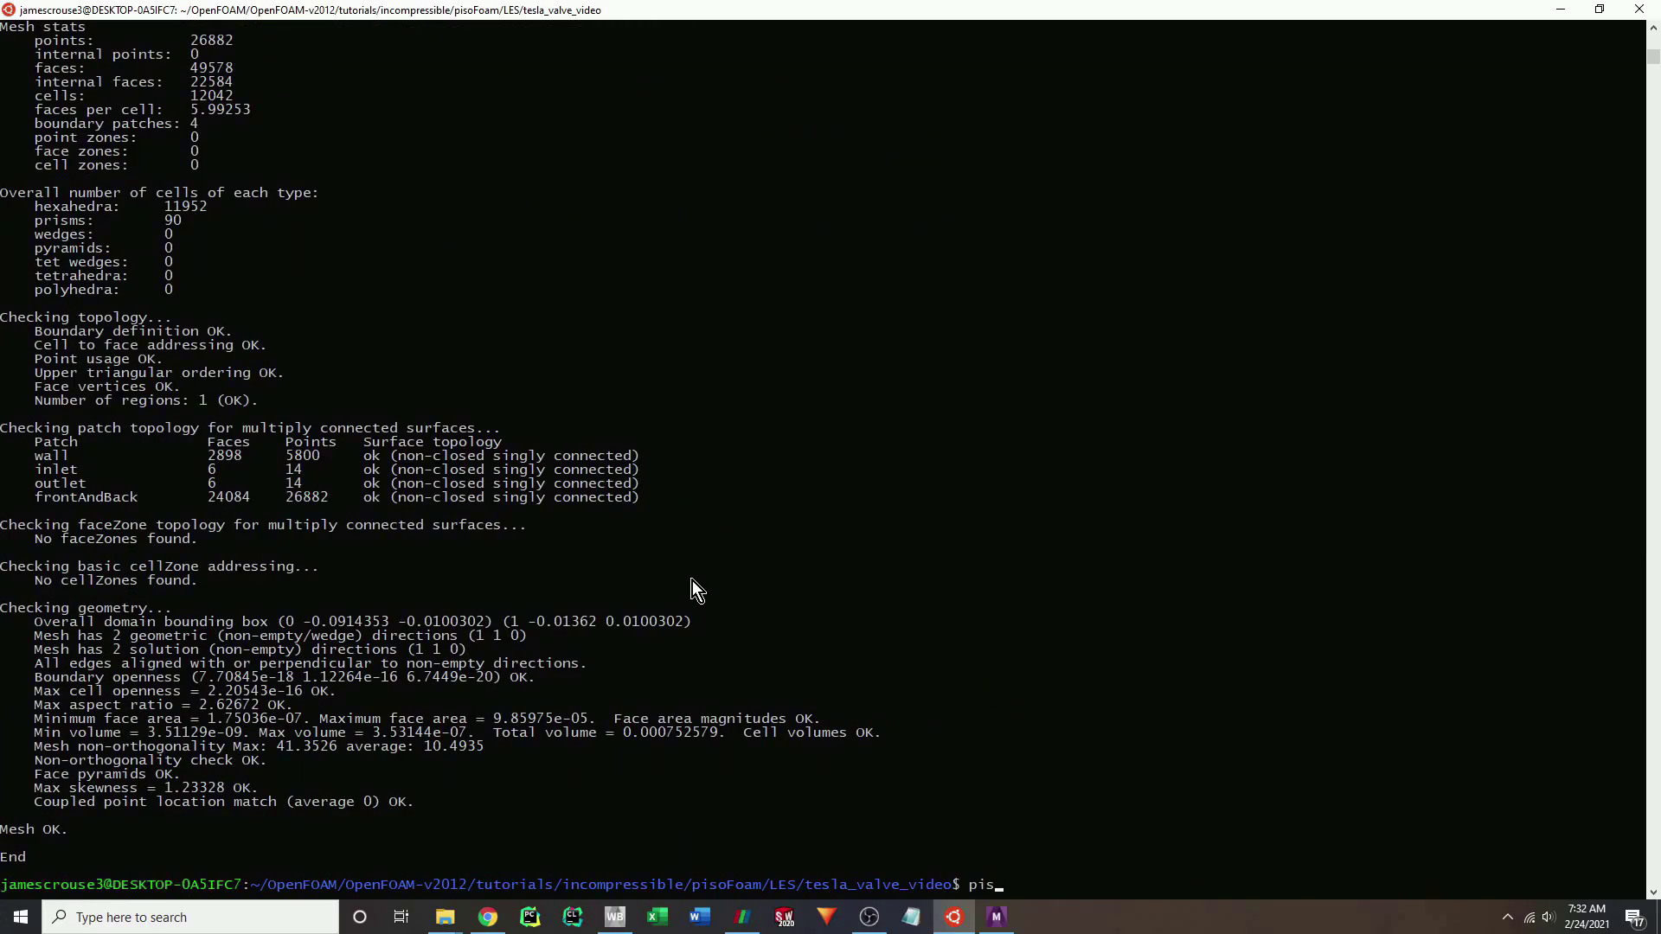
Start pisoFoam and interrupt it with Ctrl+C after a few time steps.
{"action": "type", "text": "piso"}
{"action": "key", "text": "Tab"}
{"action": "key", "text": "Return"}
{"action": "key", "text": "ctrl+c"}
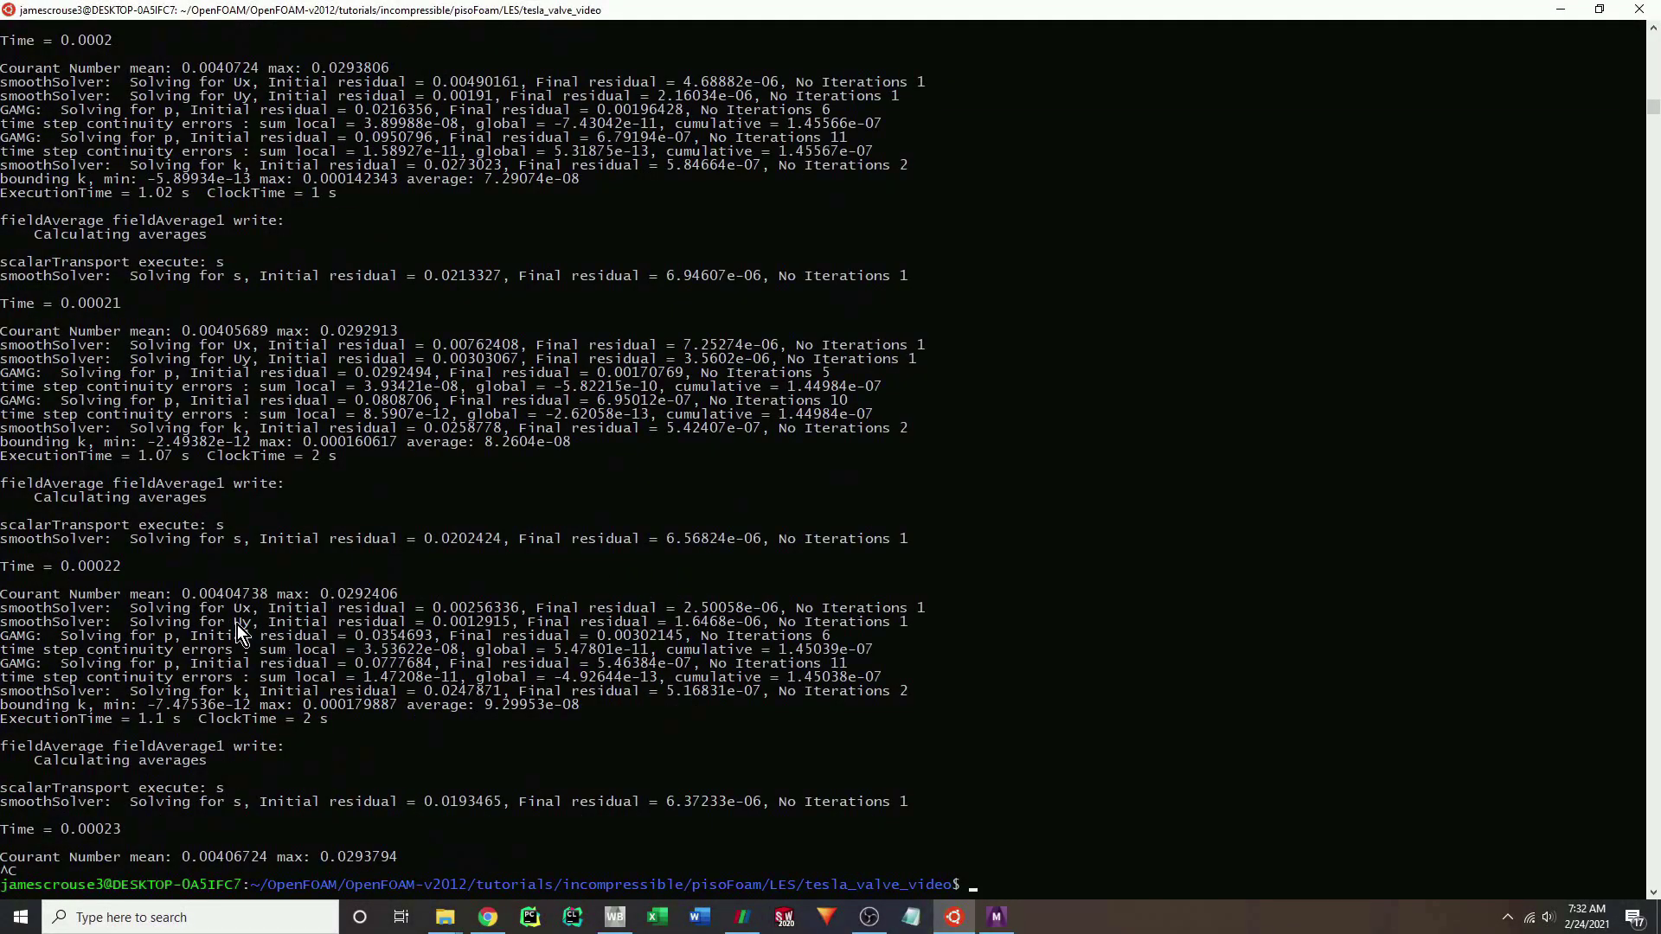
{"action": "left_click", "coordinate": [445, 919]}
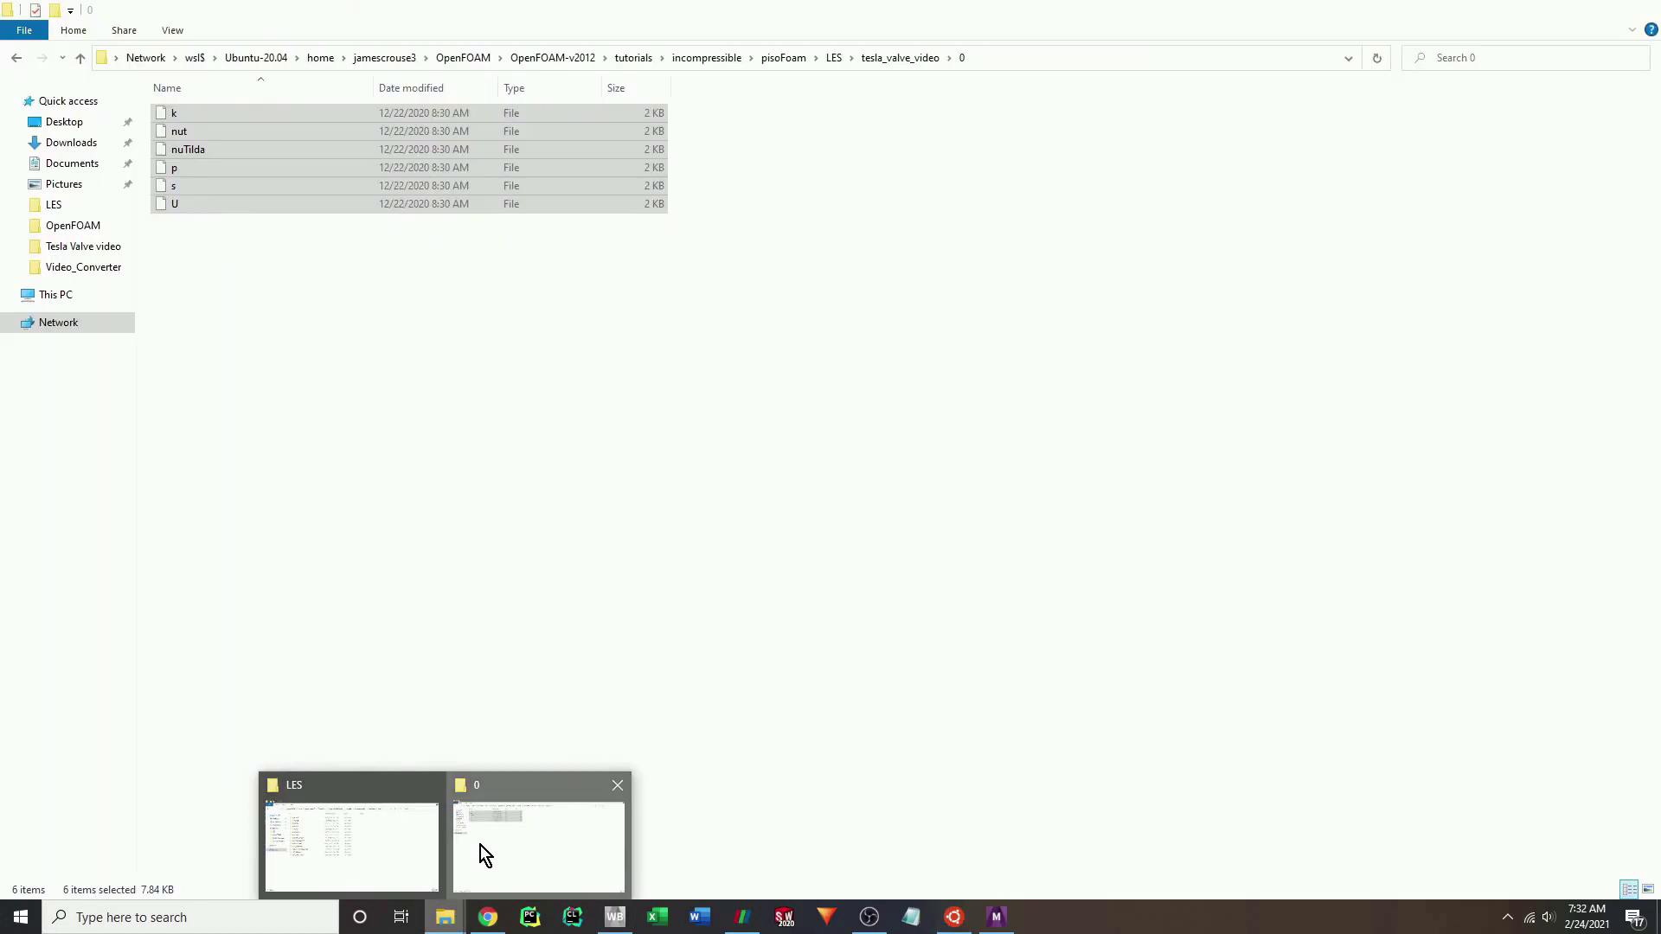
Open the case's system/controlDict file in Notepad.
{"action": "left_click", "coordinate": [481, 844]}
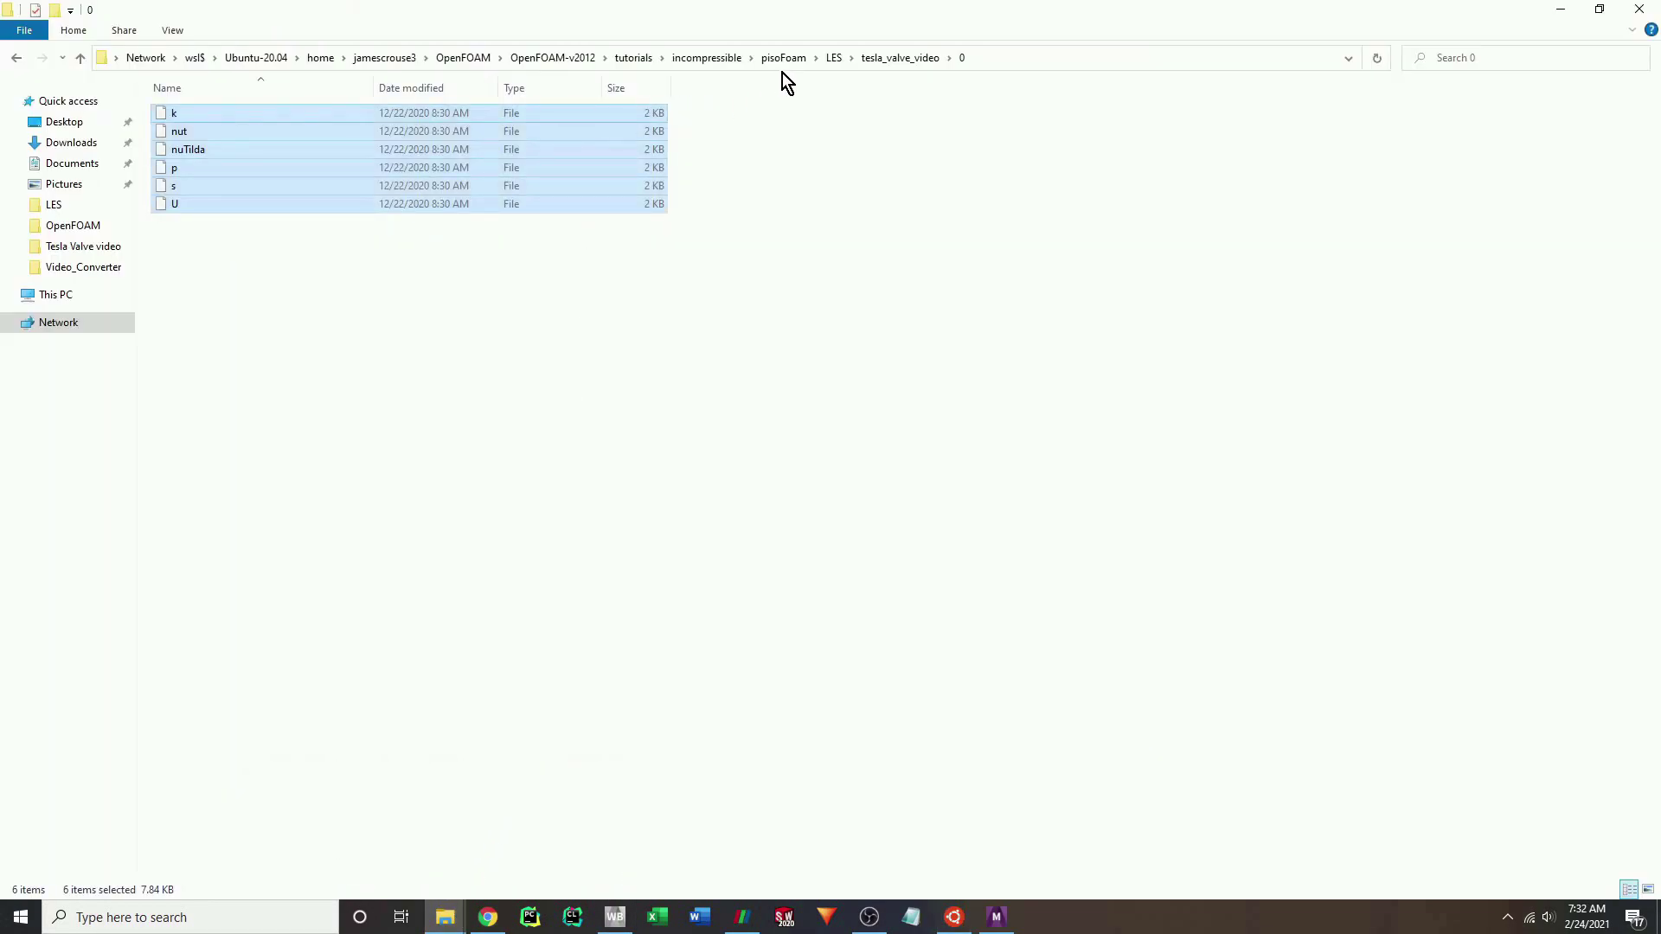
{"action": "left_click", "coordinate": [875, 62]}
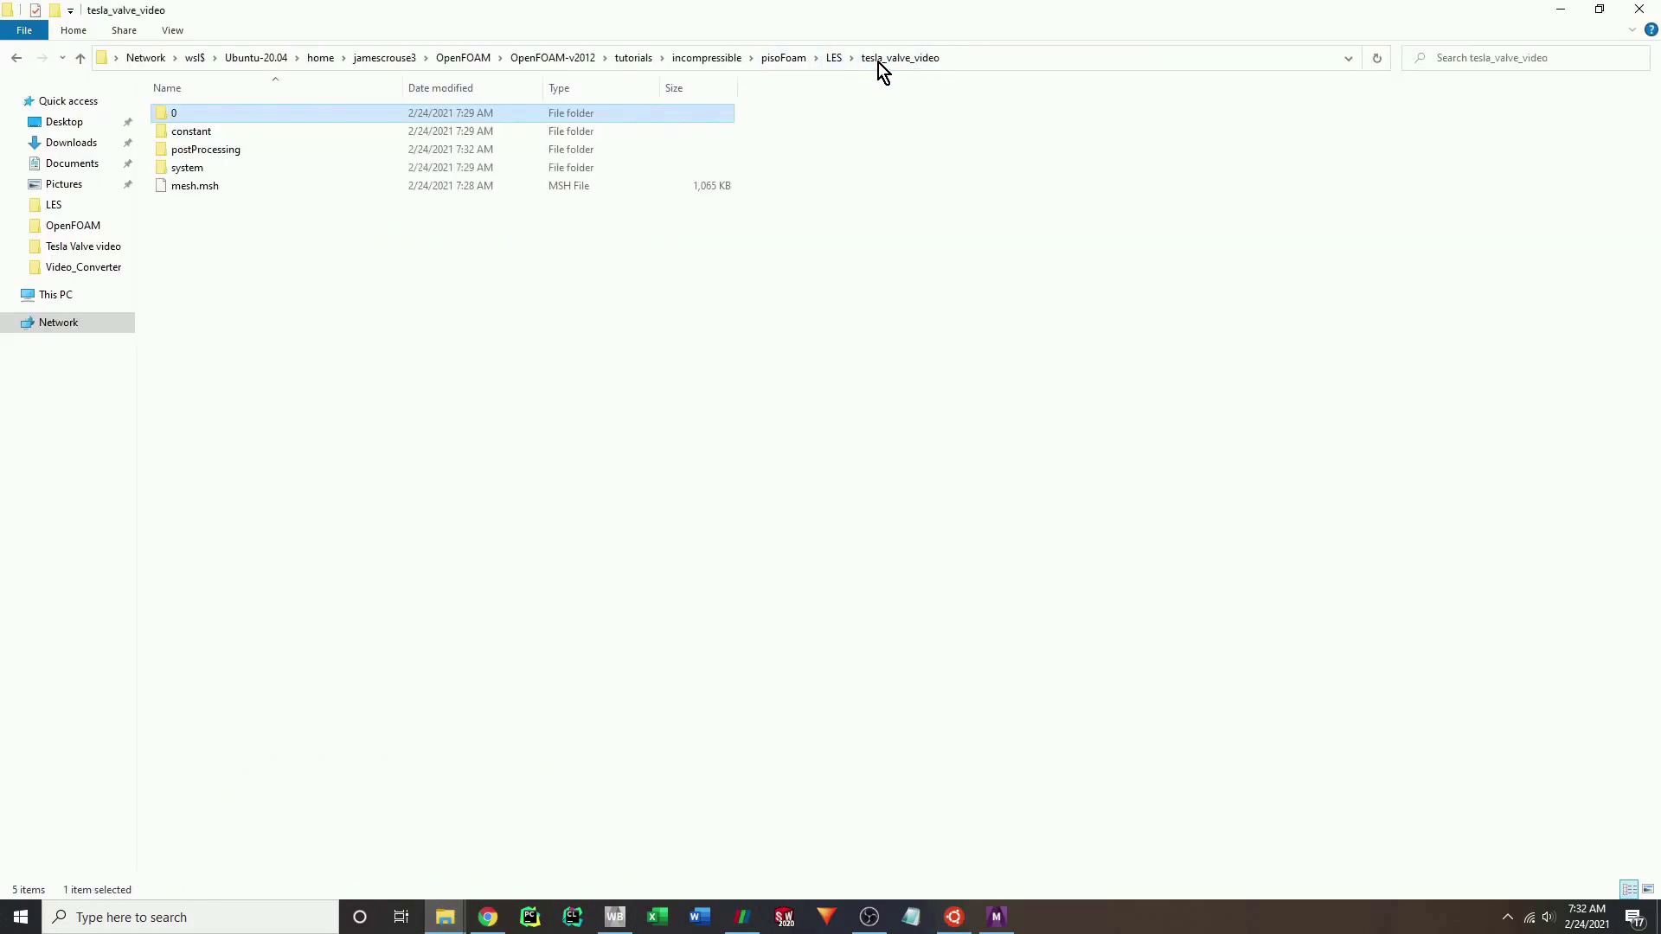
{"action": "double_click", "coordinate": [225, 173]}
{"action": "double_click", "coordinate": [236, 132]}
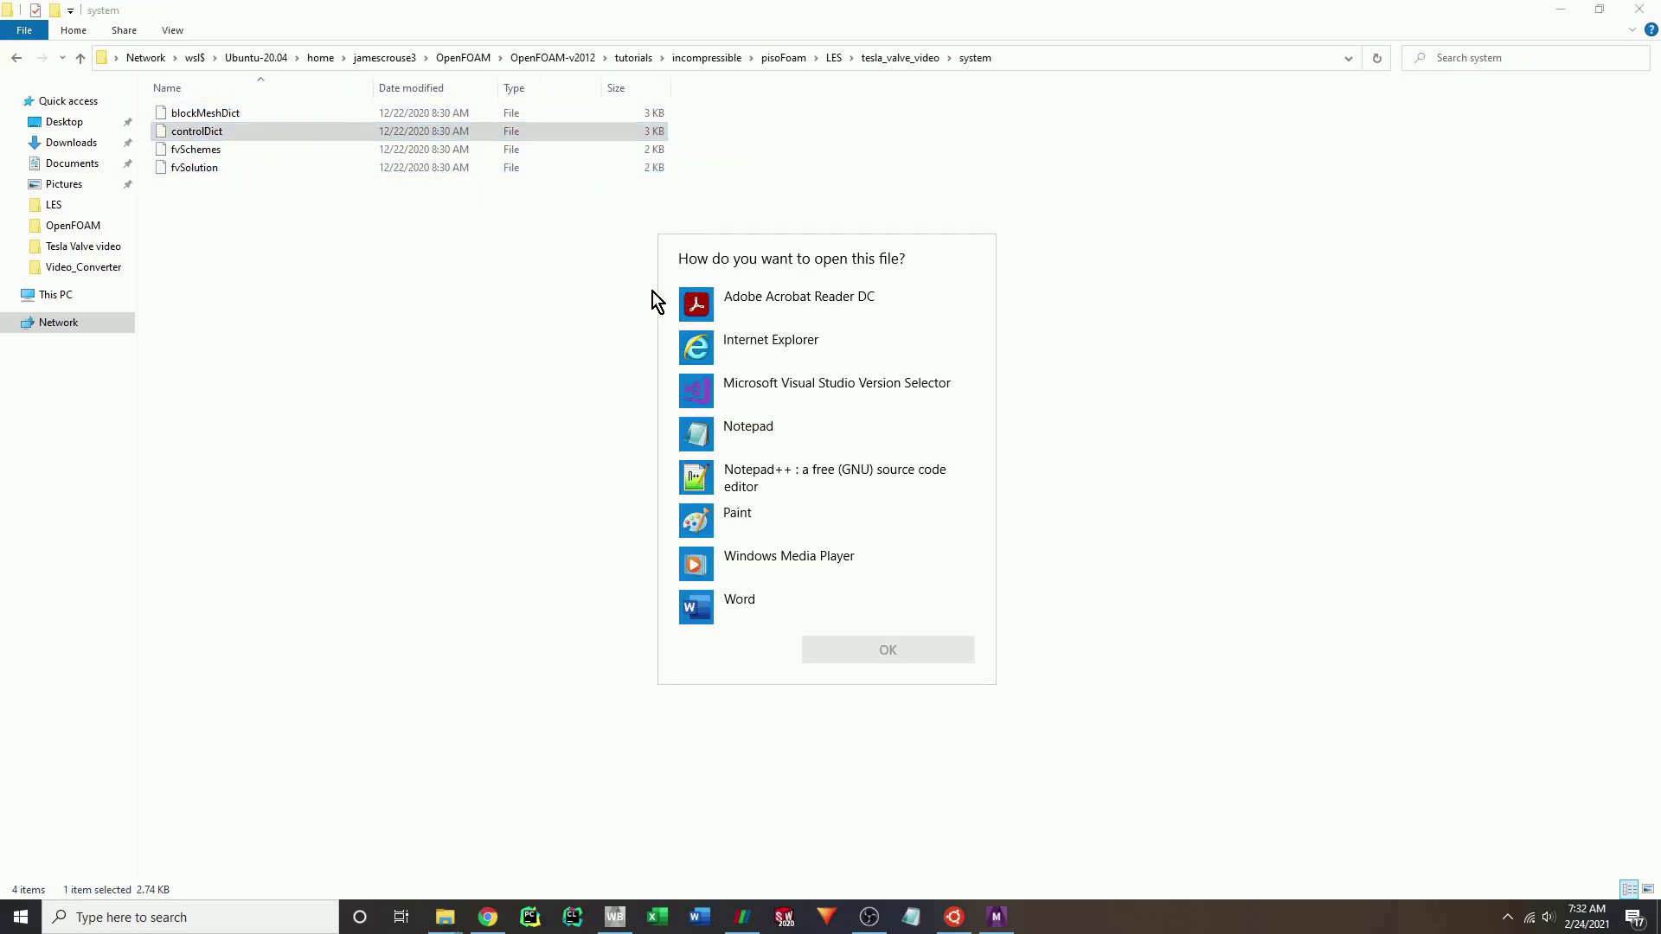
{"action": "double_click", "coordinate": [765, 437]}
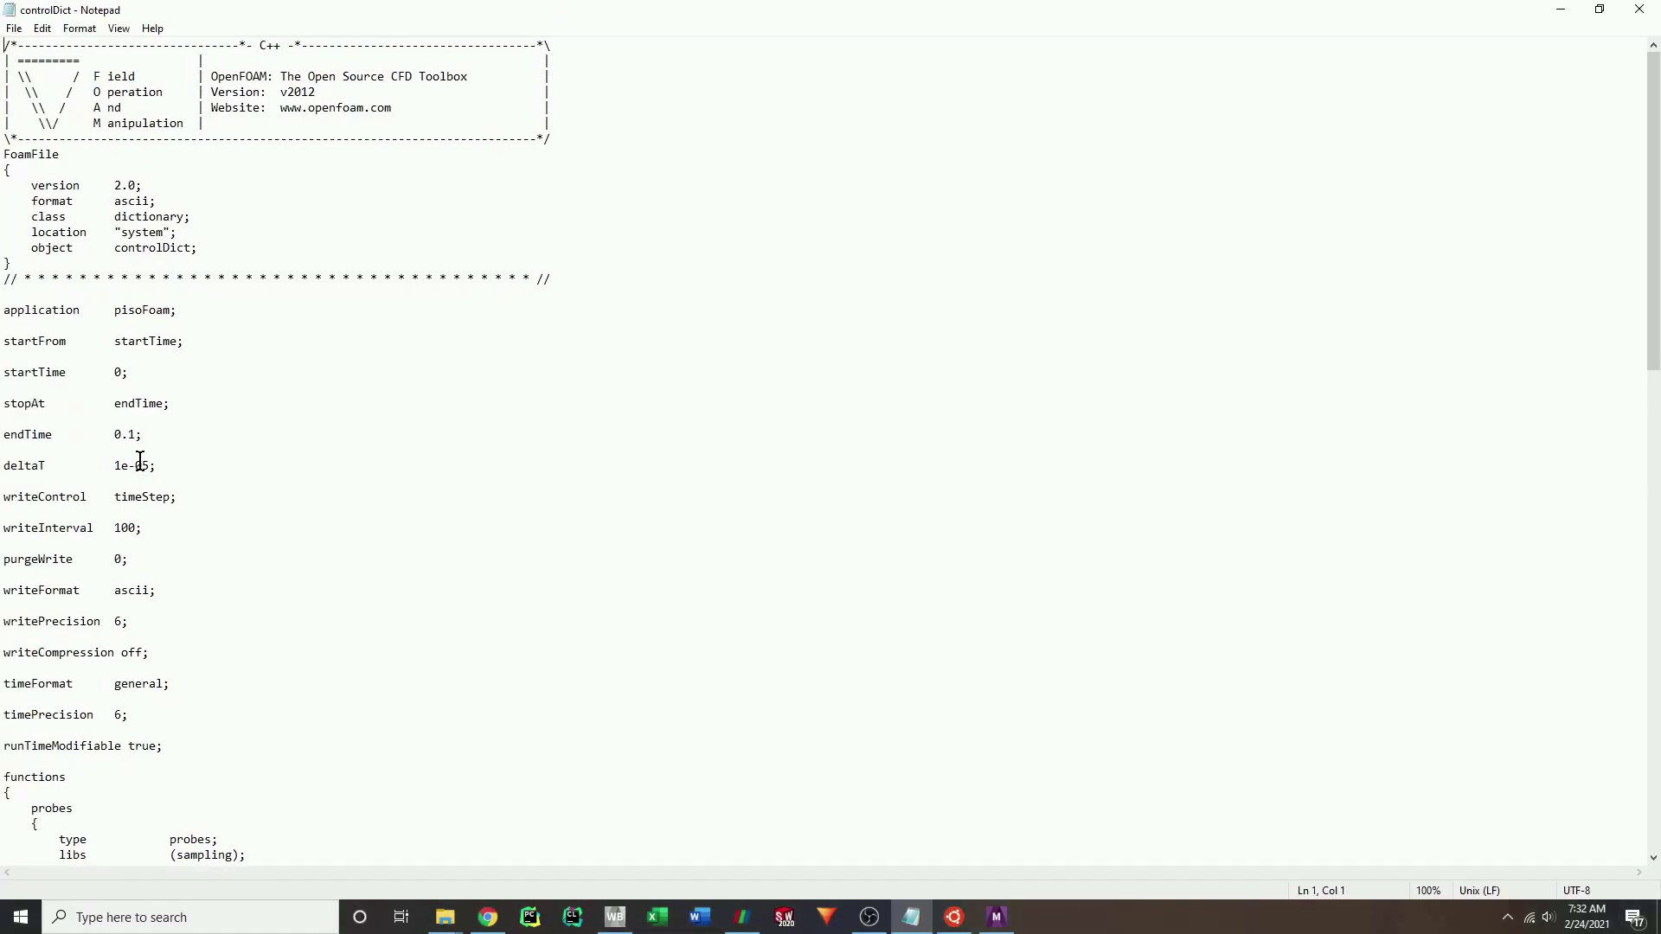
Set deltaT to 1e-04 and endTime to 0.5 in controlDict.
{"action": "left_click", "coordinate": [148, 465]}
{"action": "key", "text": "BackSpace"}
{"action": "type", "text": "4"}
{"action": "left_click", "coordinate": [129, 430]}
{"action": "key", "text": "Right"}
{"action": "key", "text": "BackSpace"}
{"action": "type", "text": "5"}
{"action": "left_click", "coordinate": [171, 497]}
Check in Calculator that 0.5/0.0001 gives 5,000 steps and 50 outputs, then save controlDict.
{"action": "key", "text": "XF86Calculator"}
{"action": "type", "text": "0.5"}
{"action": "type", "text": "/0."}
{"action": "type", "text": "0001"}
{"action": "key", "text": "Return"}
{"action": "type", "text": "/100"}
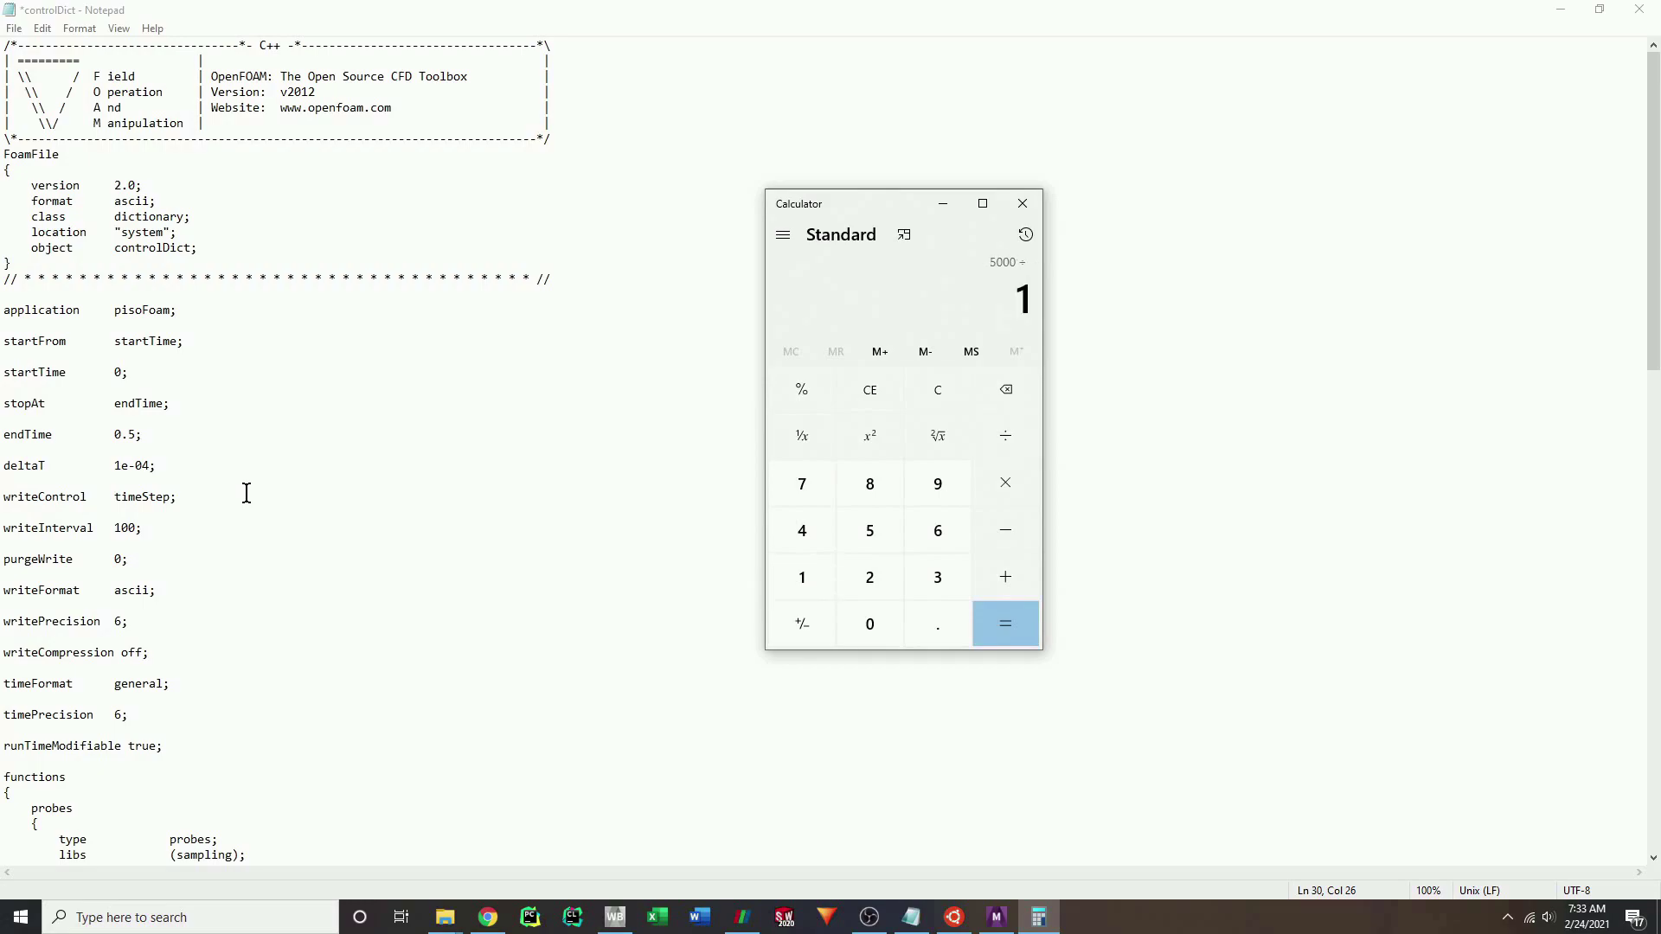
{"action": "key", "text": "Return"}
{"action": "left_click", "coordinate": [1022, 205]}
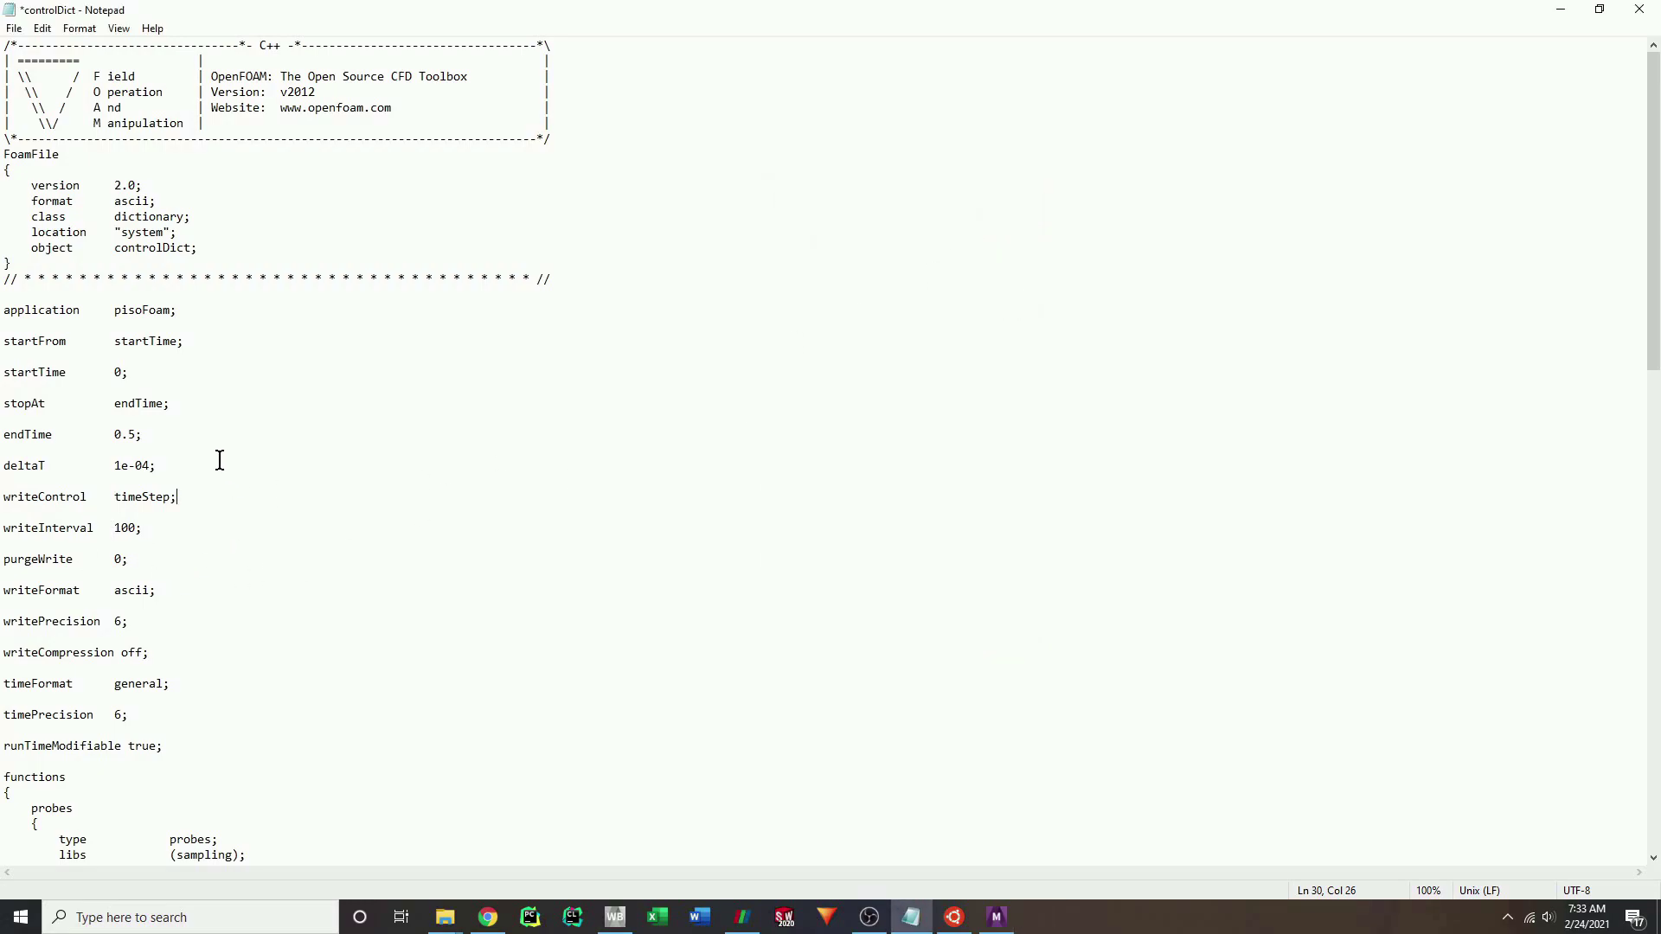
{"action": "left_click", "coordinate": [790, 518]}
{"action": "key", "text": "ctrl+s"}
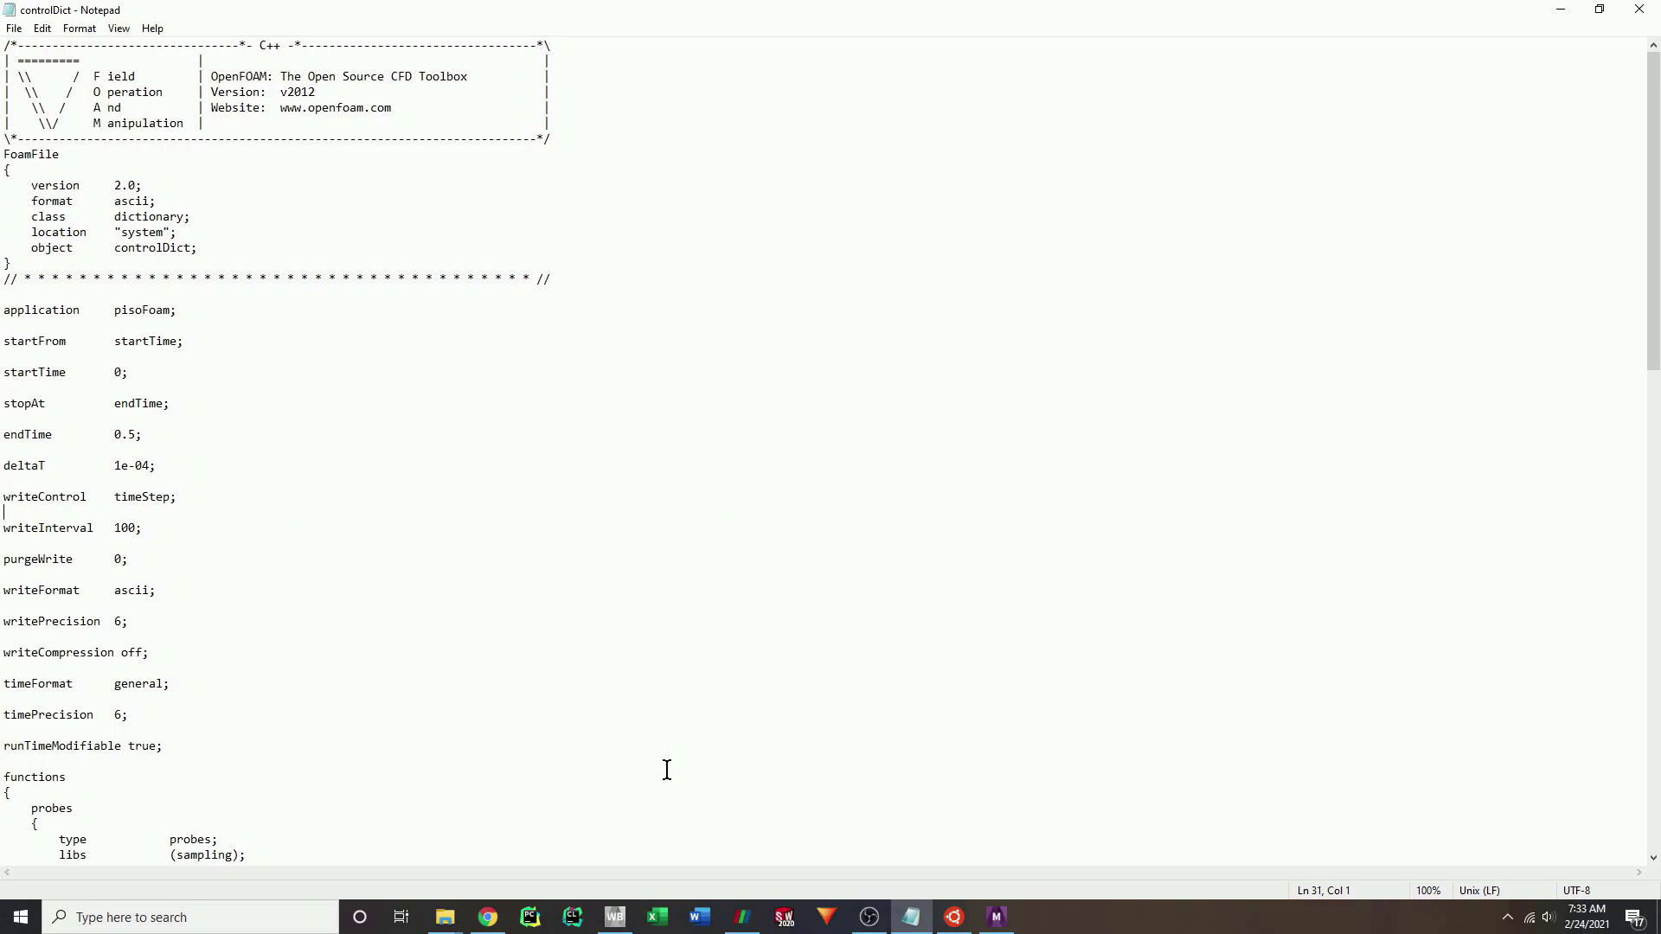
Rerun pisoFoam from the terminal history, stopping and restarting it once.
{"action": "left_click", "coordinate": [966, 924]}
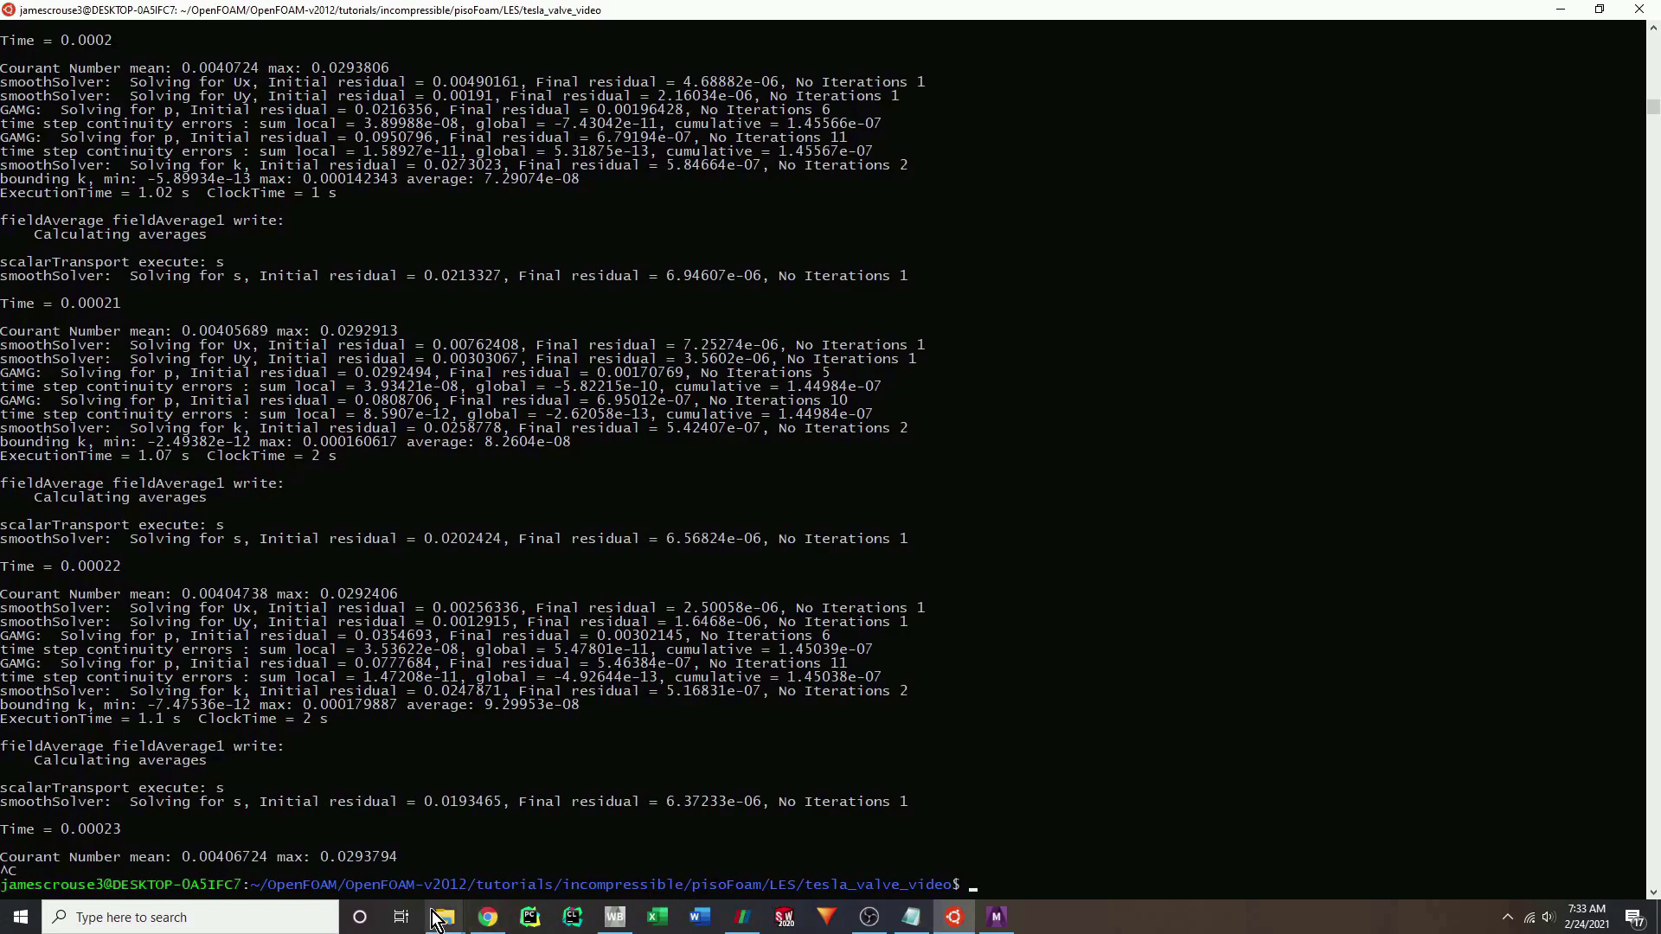
{"action": "left_click", "coordinate": [991, 818]}
{"action": "key", "text": "Up"}
{"action": "key", "text": "Up"}
{"action": "key", "text": "Up"}
{"action": "key", "text": "Return"}
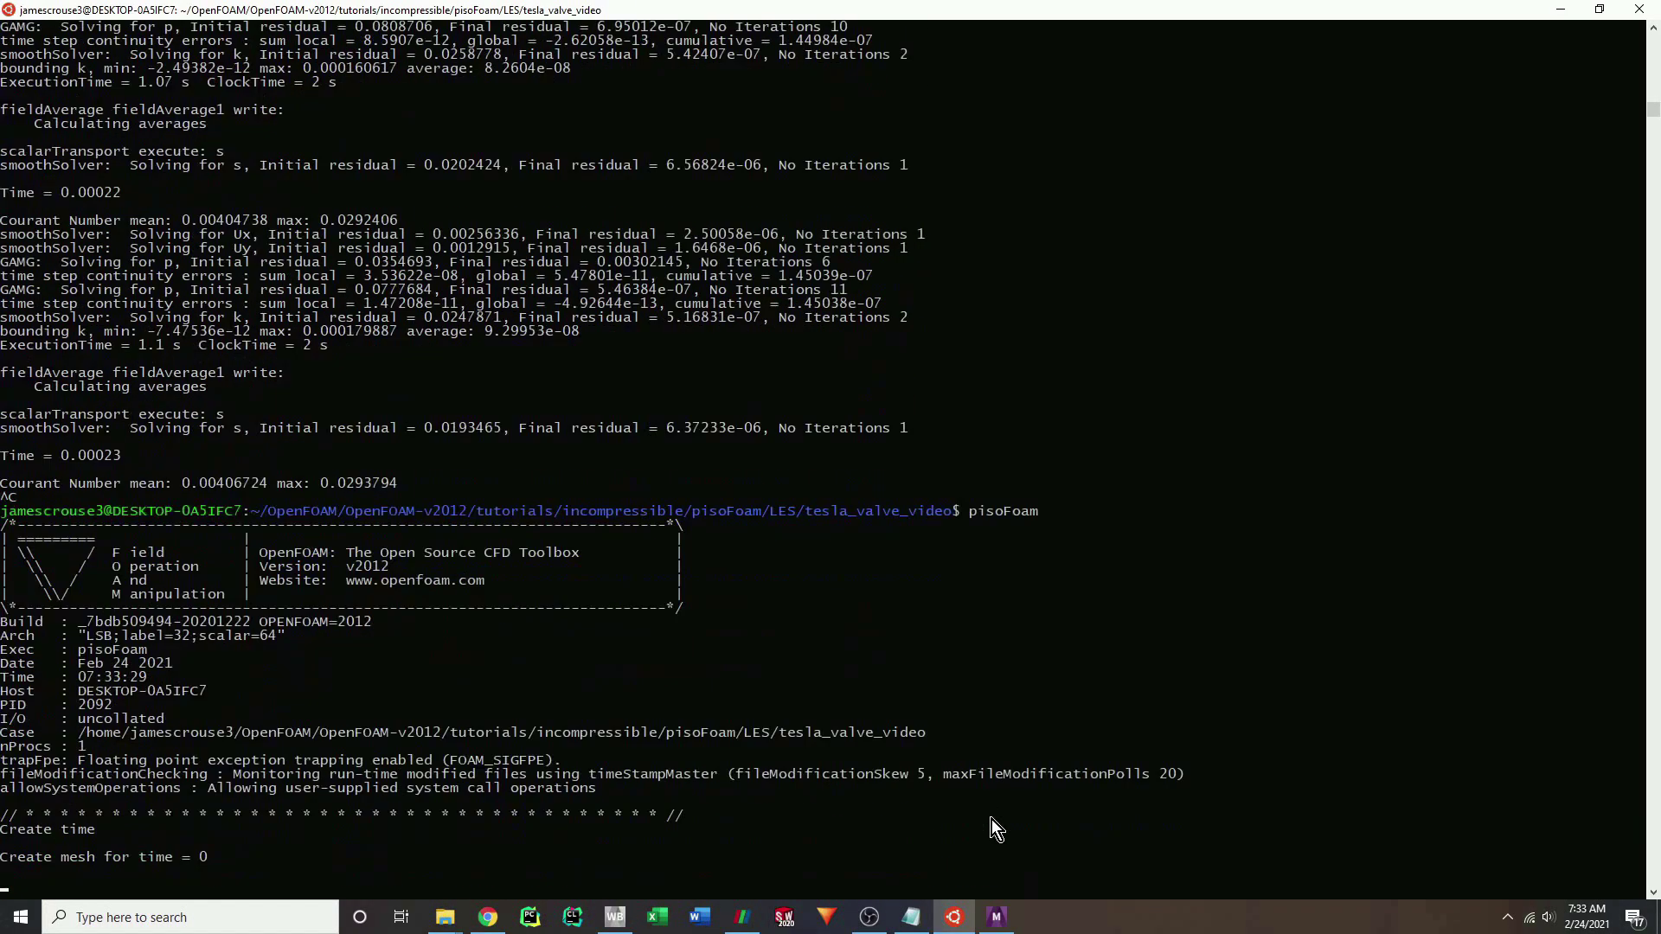
{"action": "key", "text": "ctrl+c"}
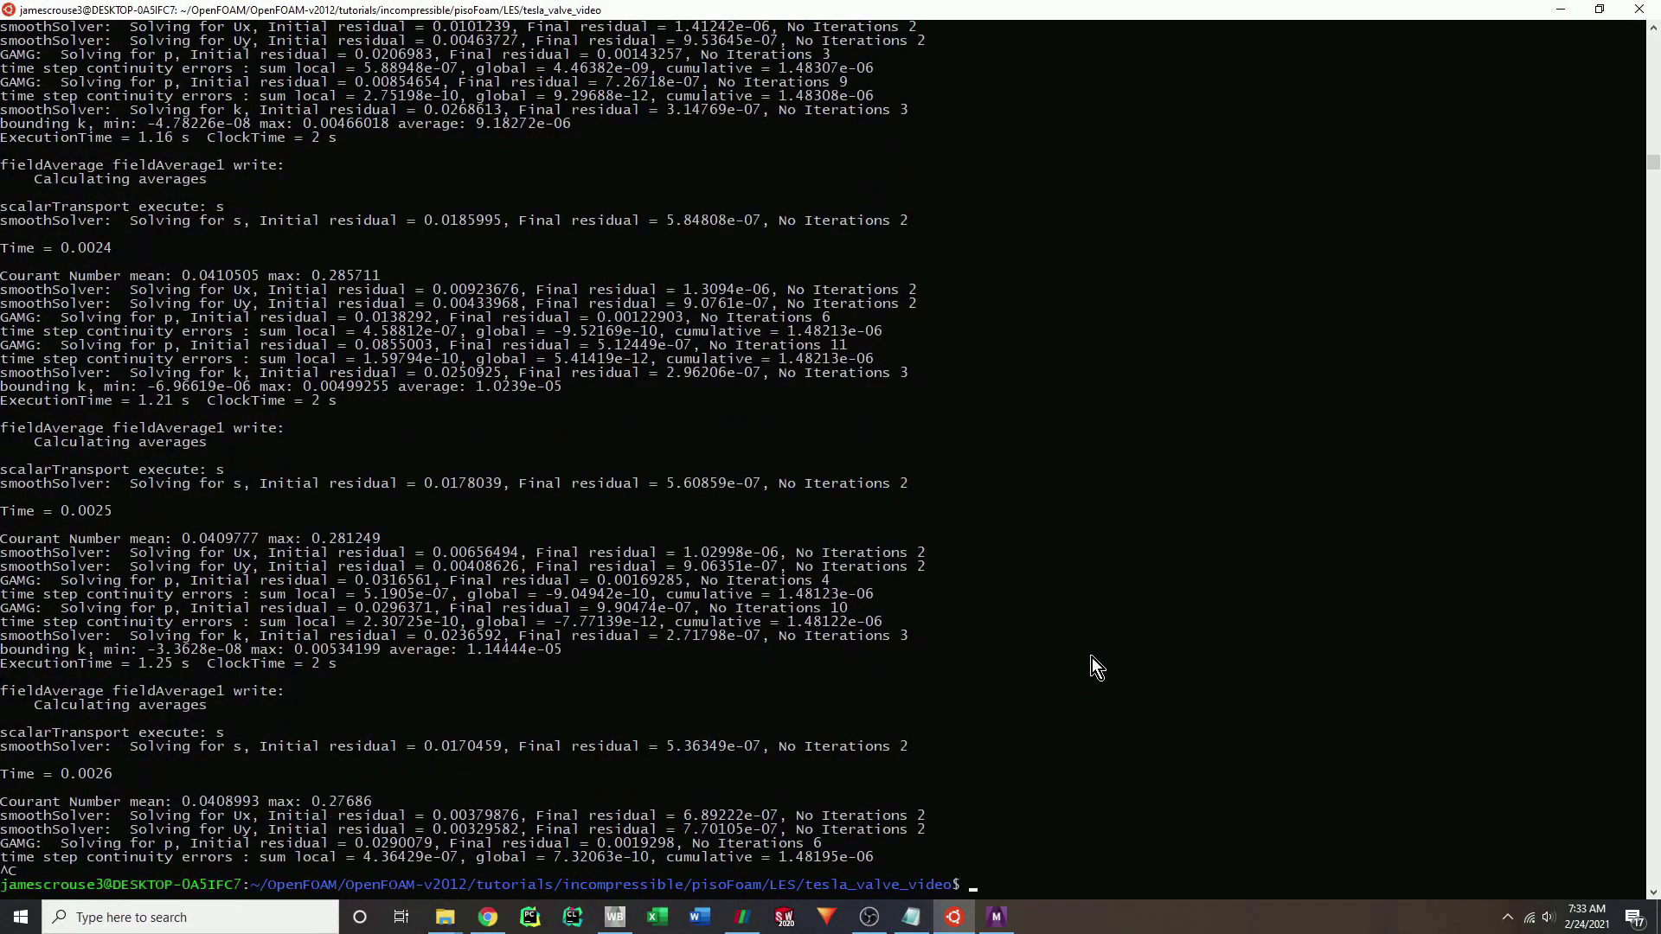
{"action": "key", "text": "Up"}
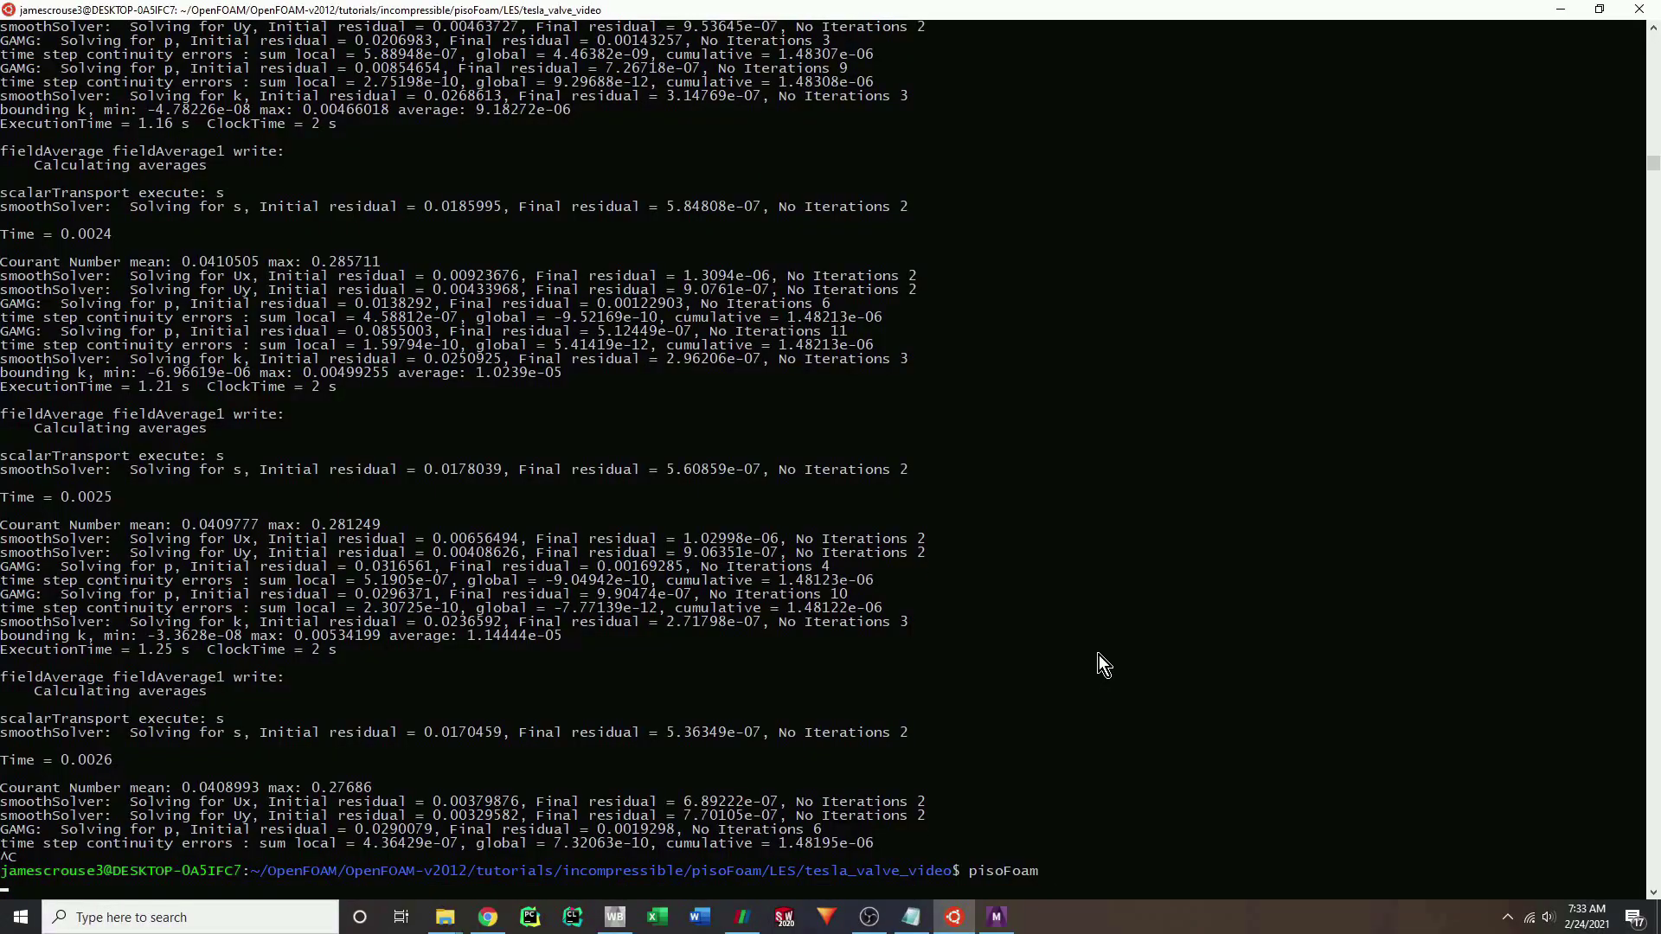
{"action": "key", "text": "Return"}
Refresh the tesla_valve_video case folder to confirm the new 0.01 time folder appears.
{"action": "mouse_move", "coordinate": [444, 919]}
{"action": "left_click", "coordinate": [493, 855]}
{"action": "left_click", "coordinate": [900, 57]}
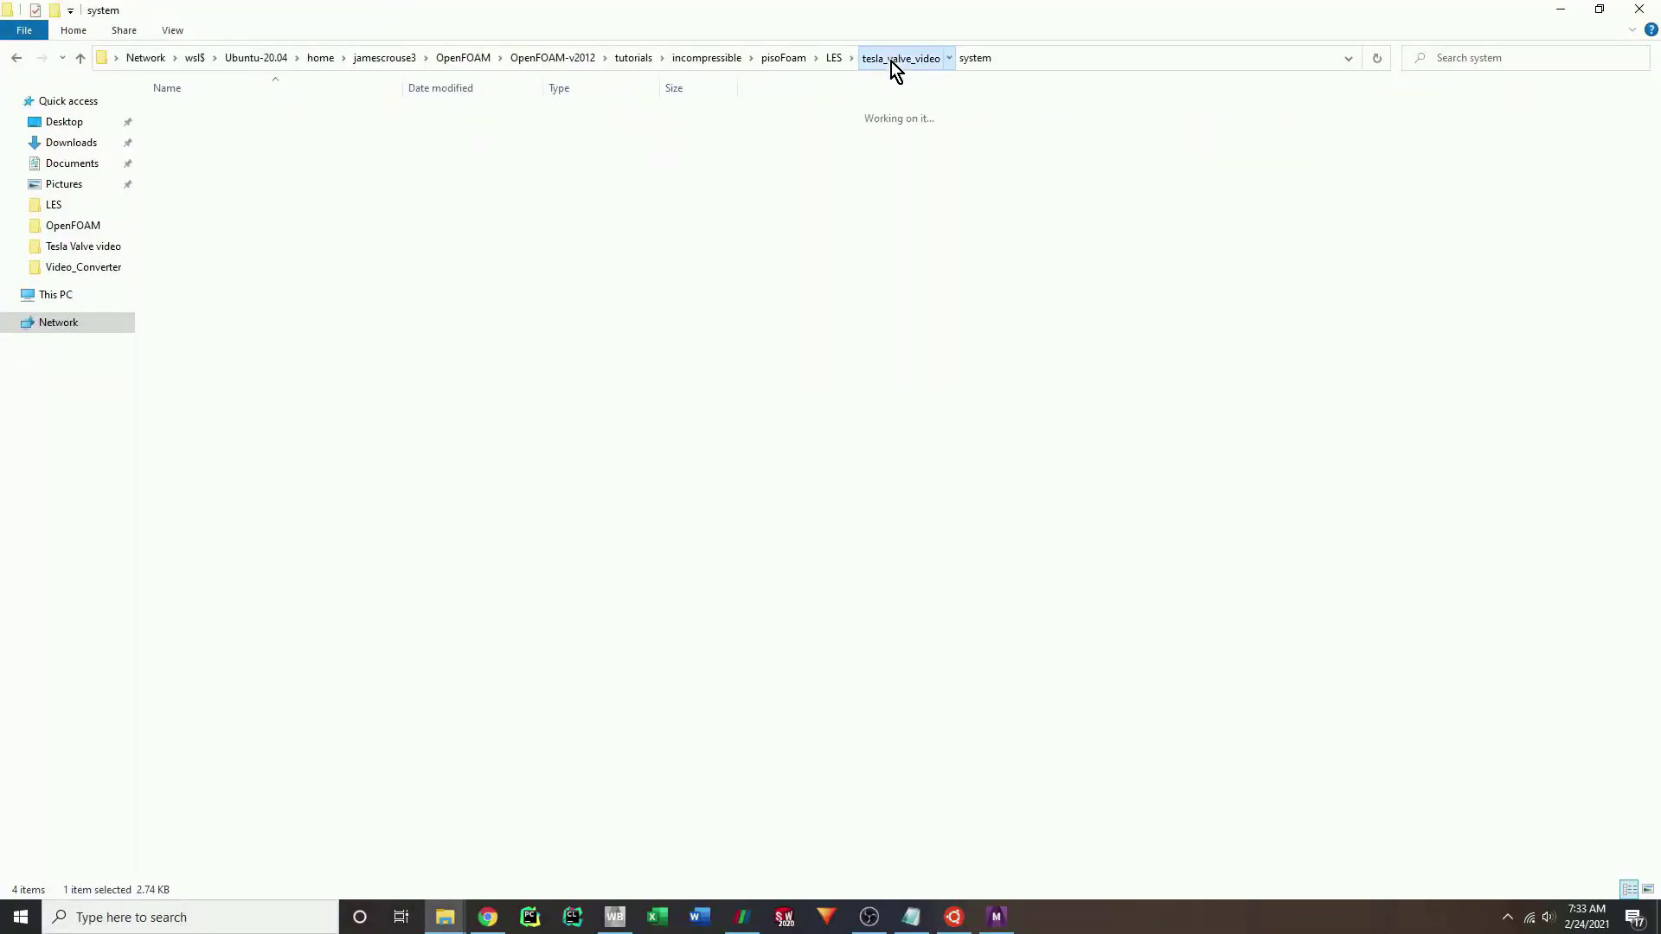
{"action": "left_click", "coordinate": [1377, 58]}
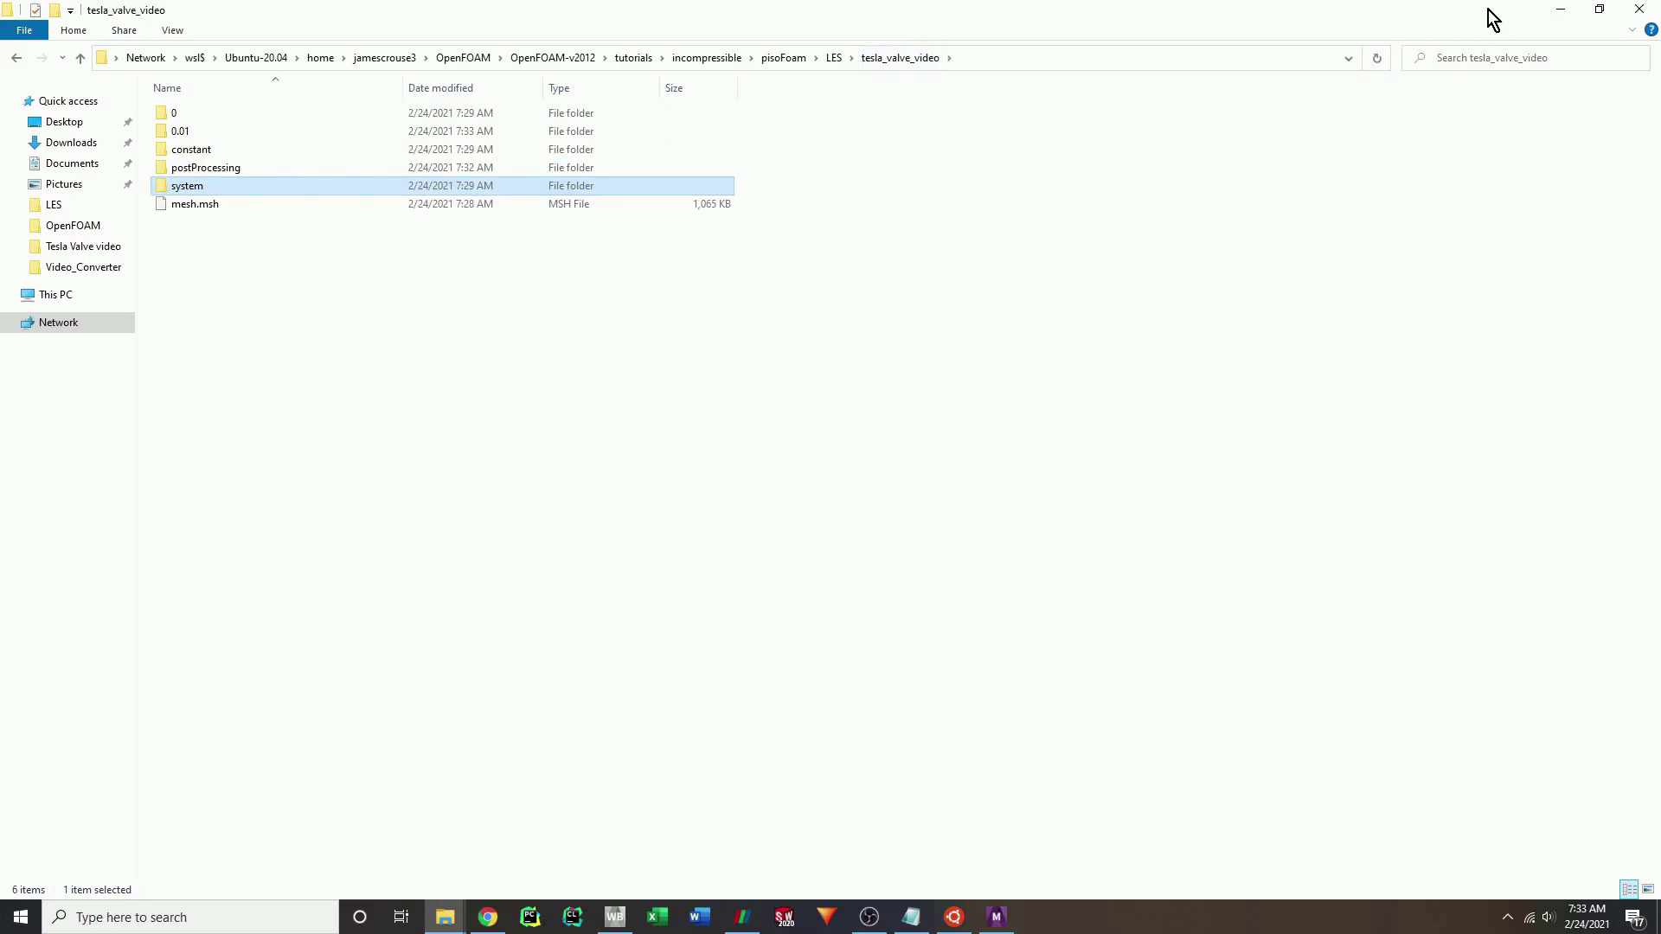
{"action": "double_click", "coordinate": [1362, 12]}
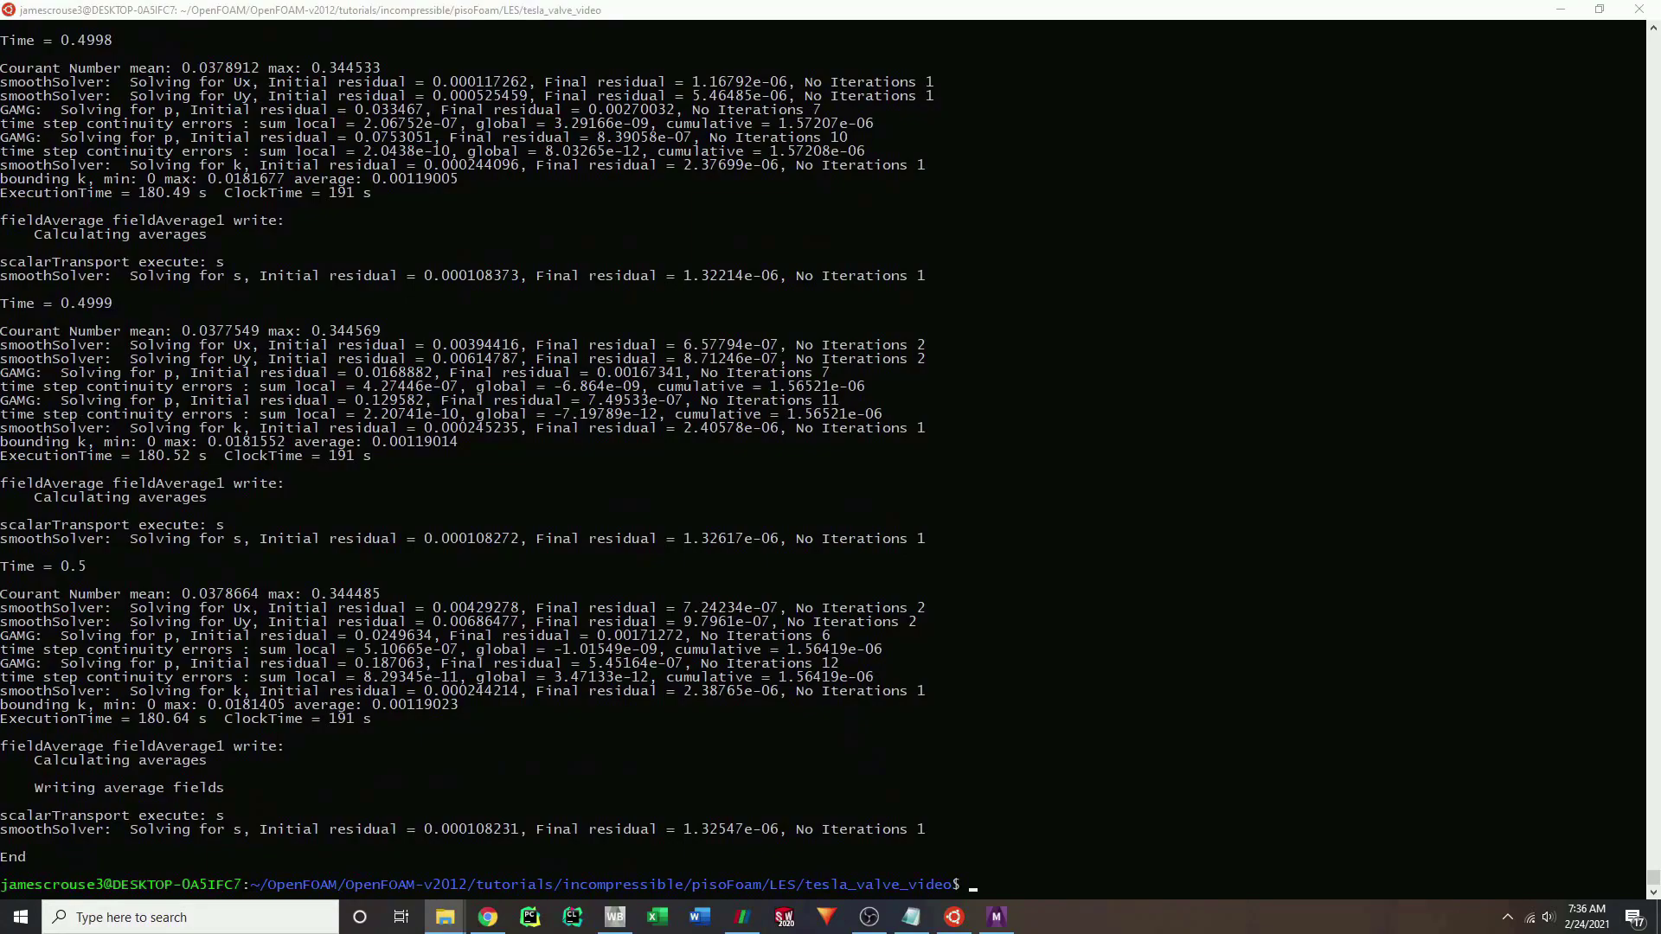
Run 'touch results.foam' and 'ls' to confirm results.foam sits beside the time folders.
{"action": "key", "text": "alt+Tab"}
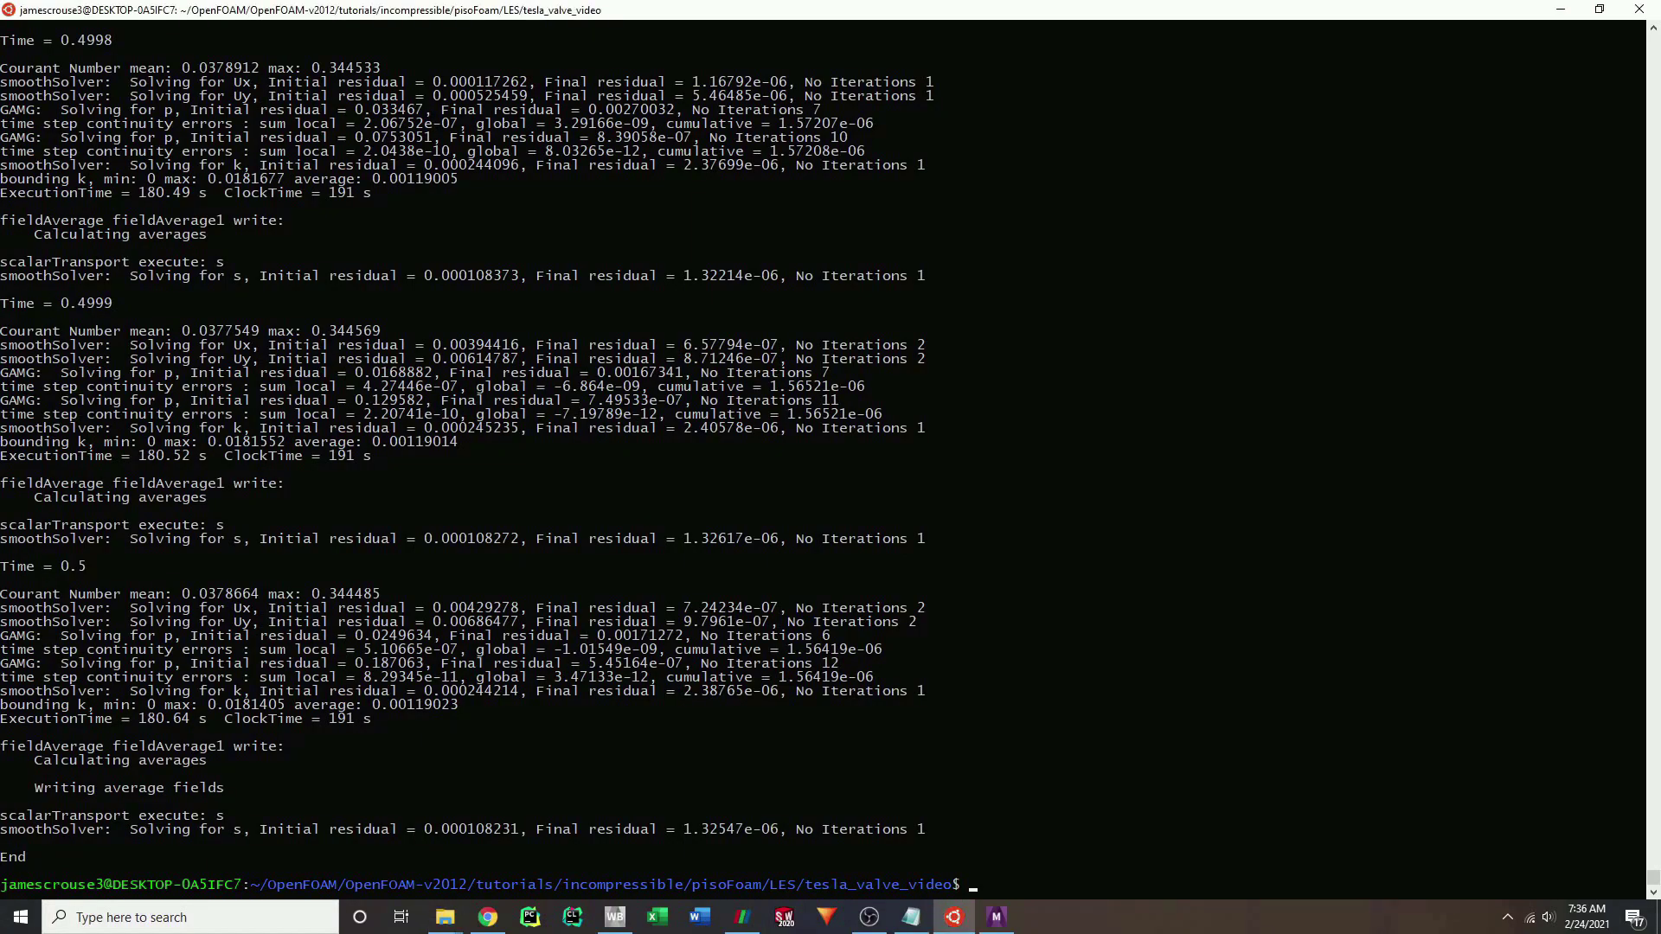
{"action": "left_click", "coordinate": [1116, 851]}
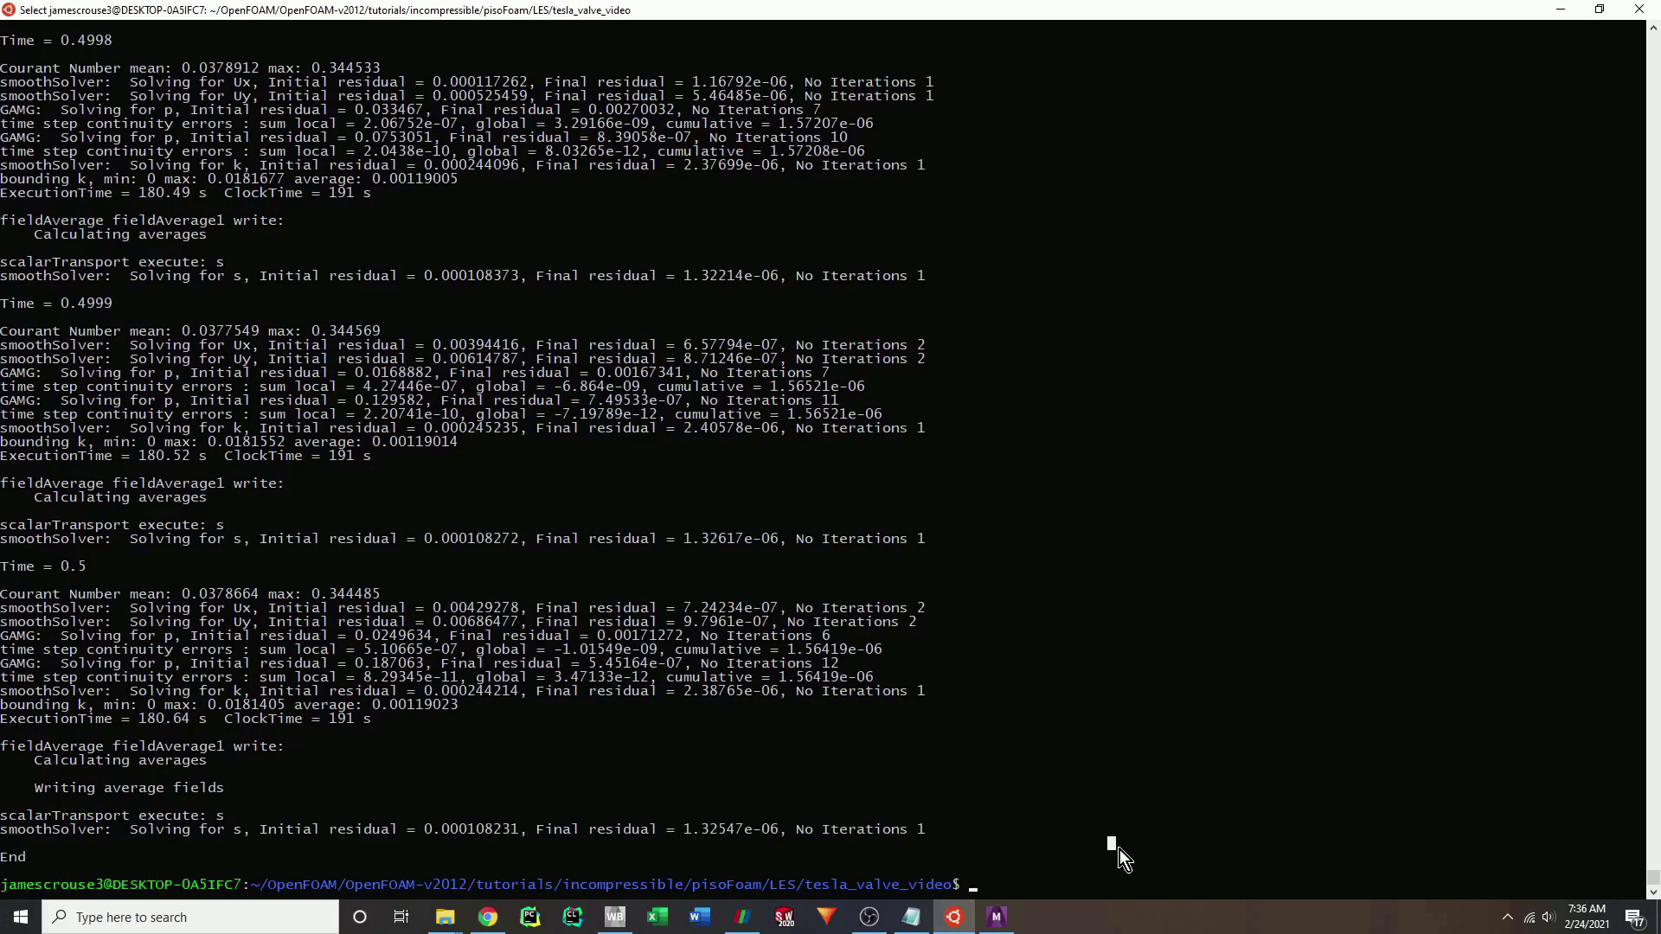
{"action": "type", "text": "touch "}
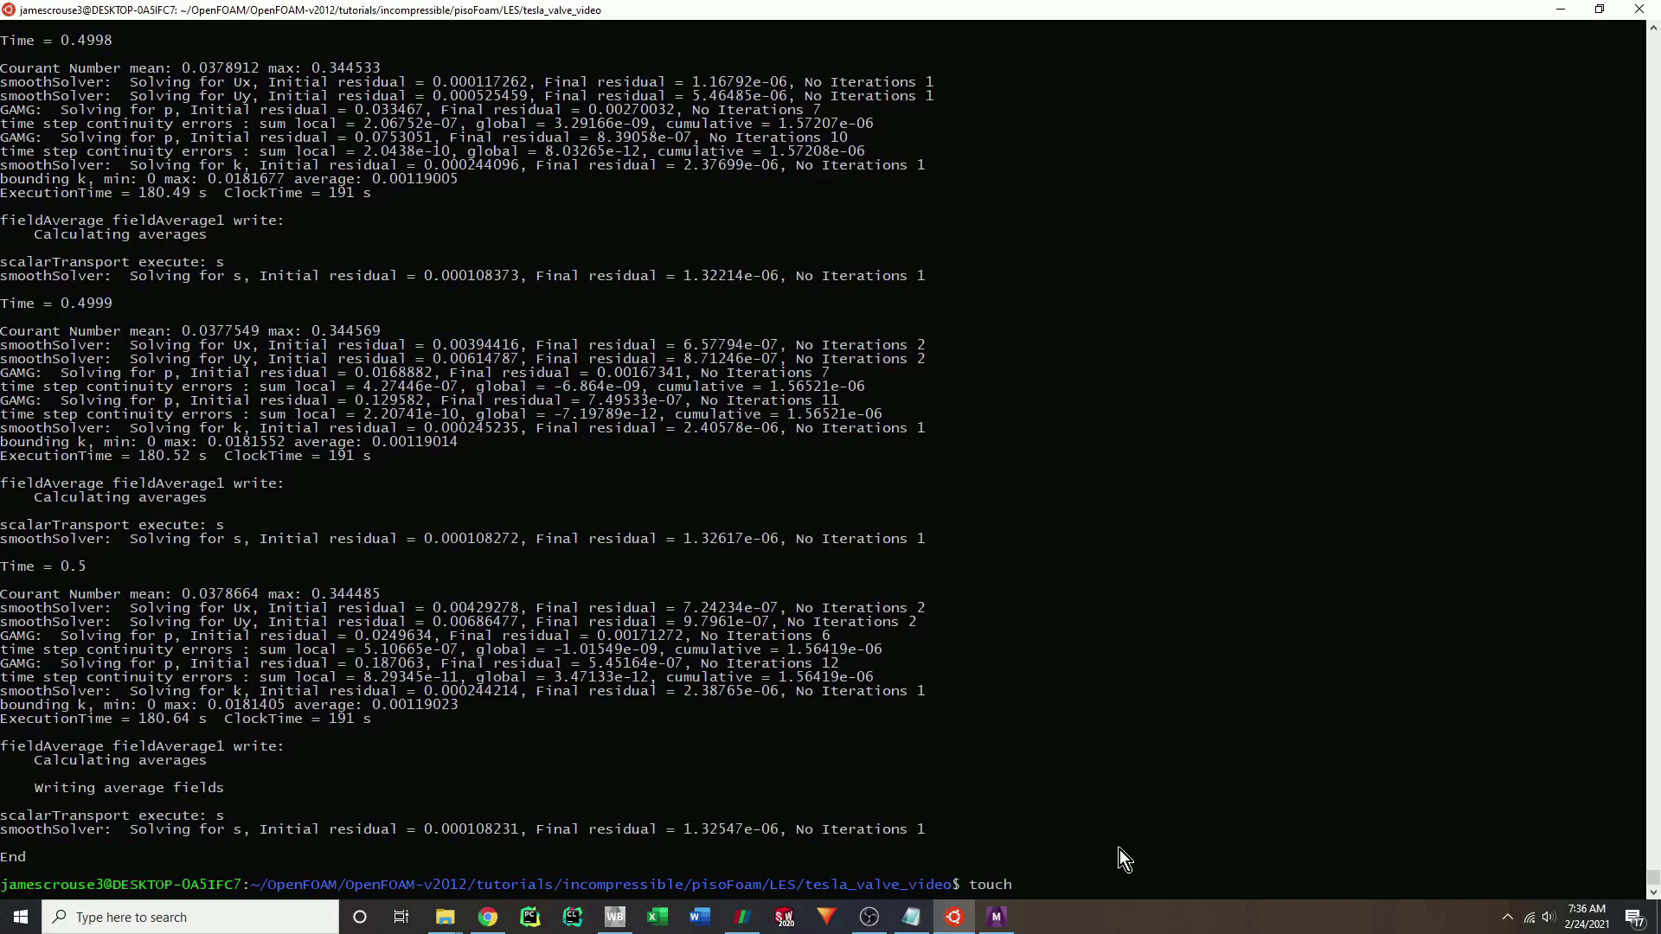
{"action": "type", "text": "results.foam"}
{"action": "key", "text": "Return"}
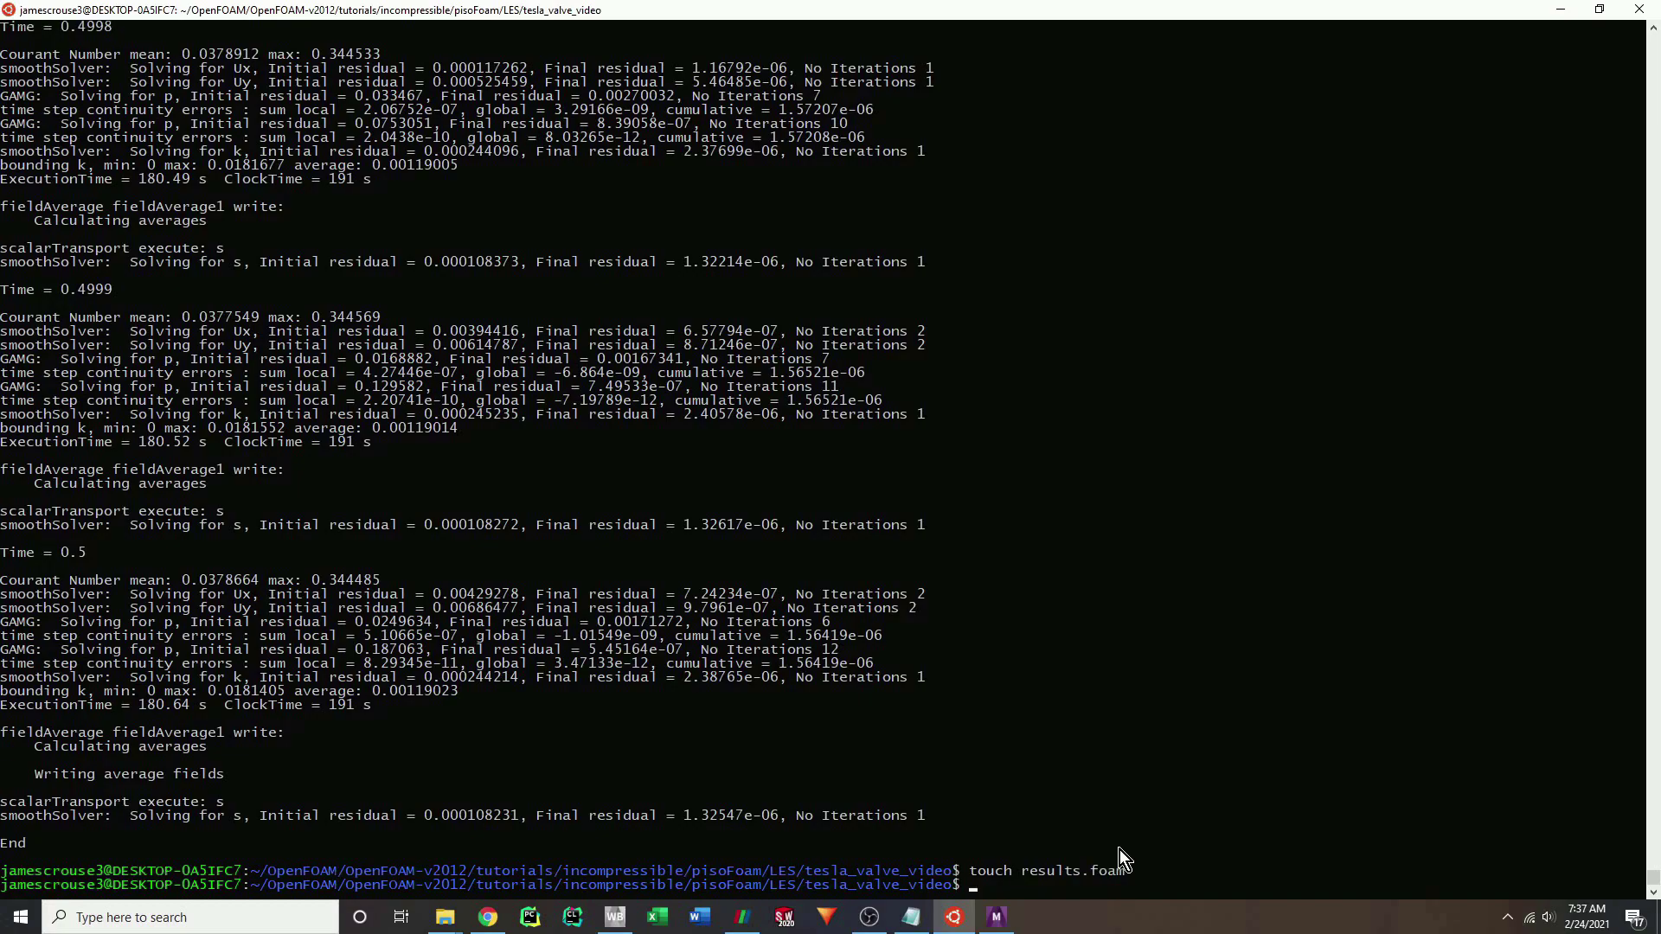
{"action": "type", "text": "ls"}
{"action": "key", "text": "Return"}
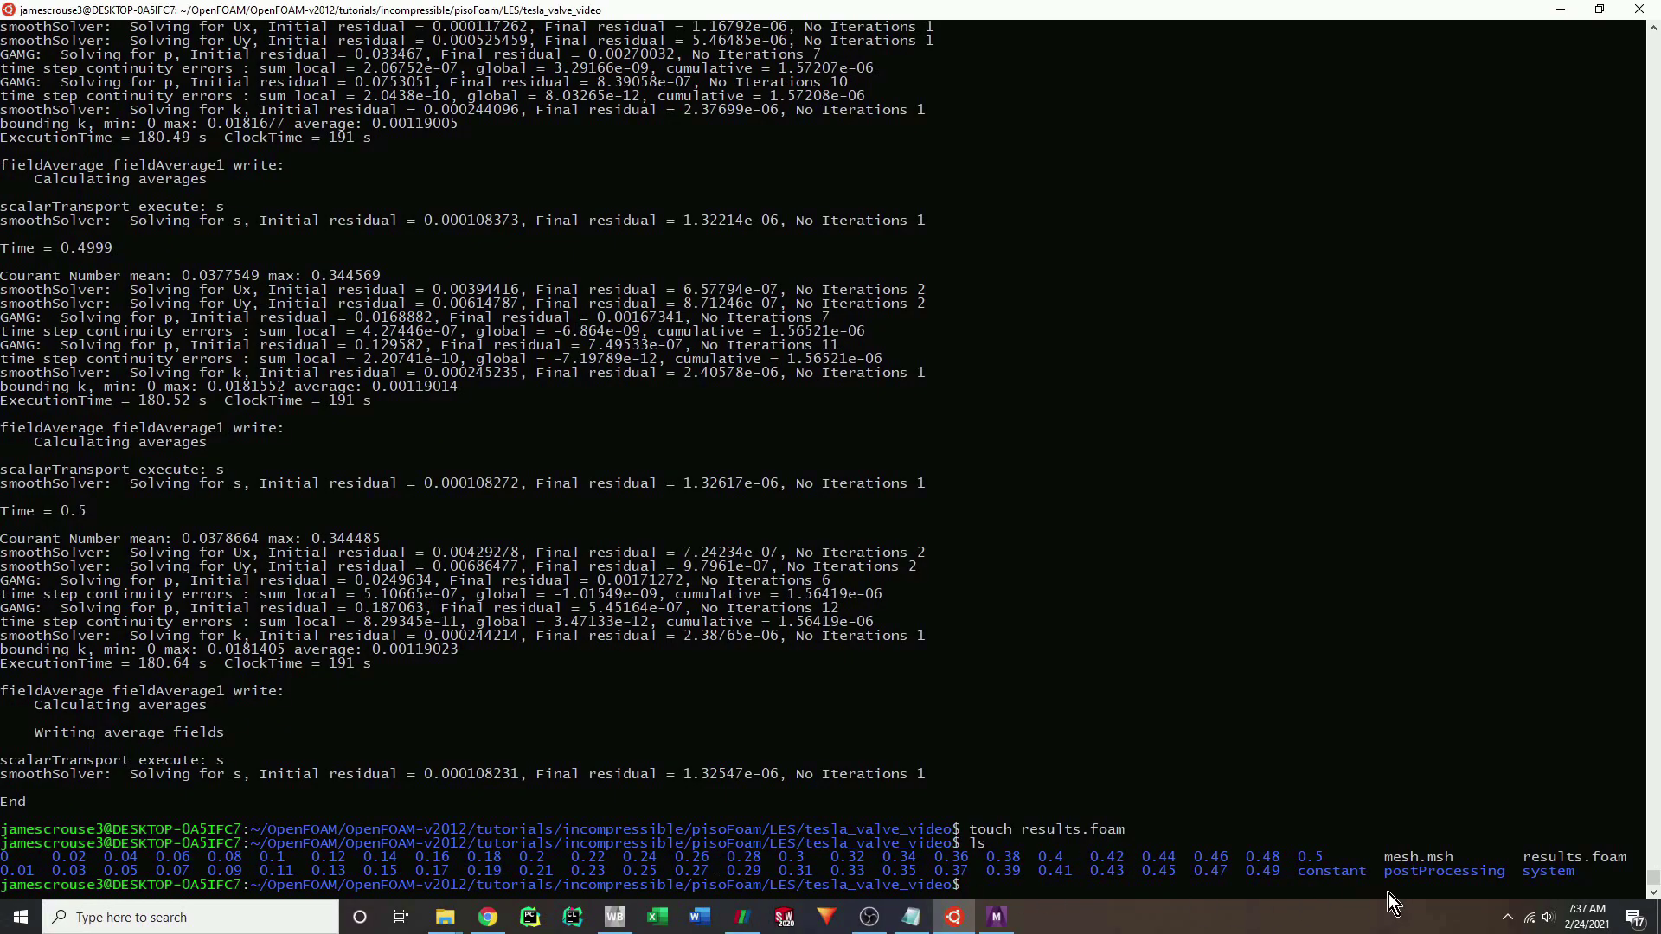
Delete mesh.msh, load and apply results.foam, and widen the render view.
{"action": "left_click", "coordinate": [746, 915]}
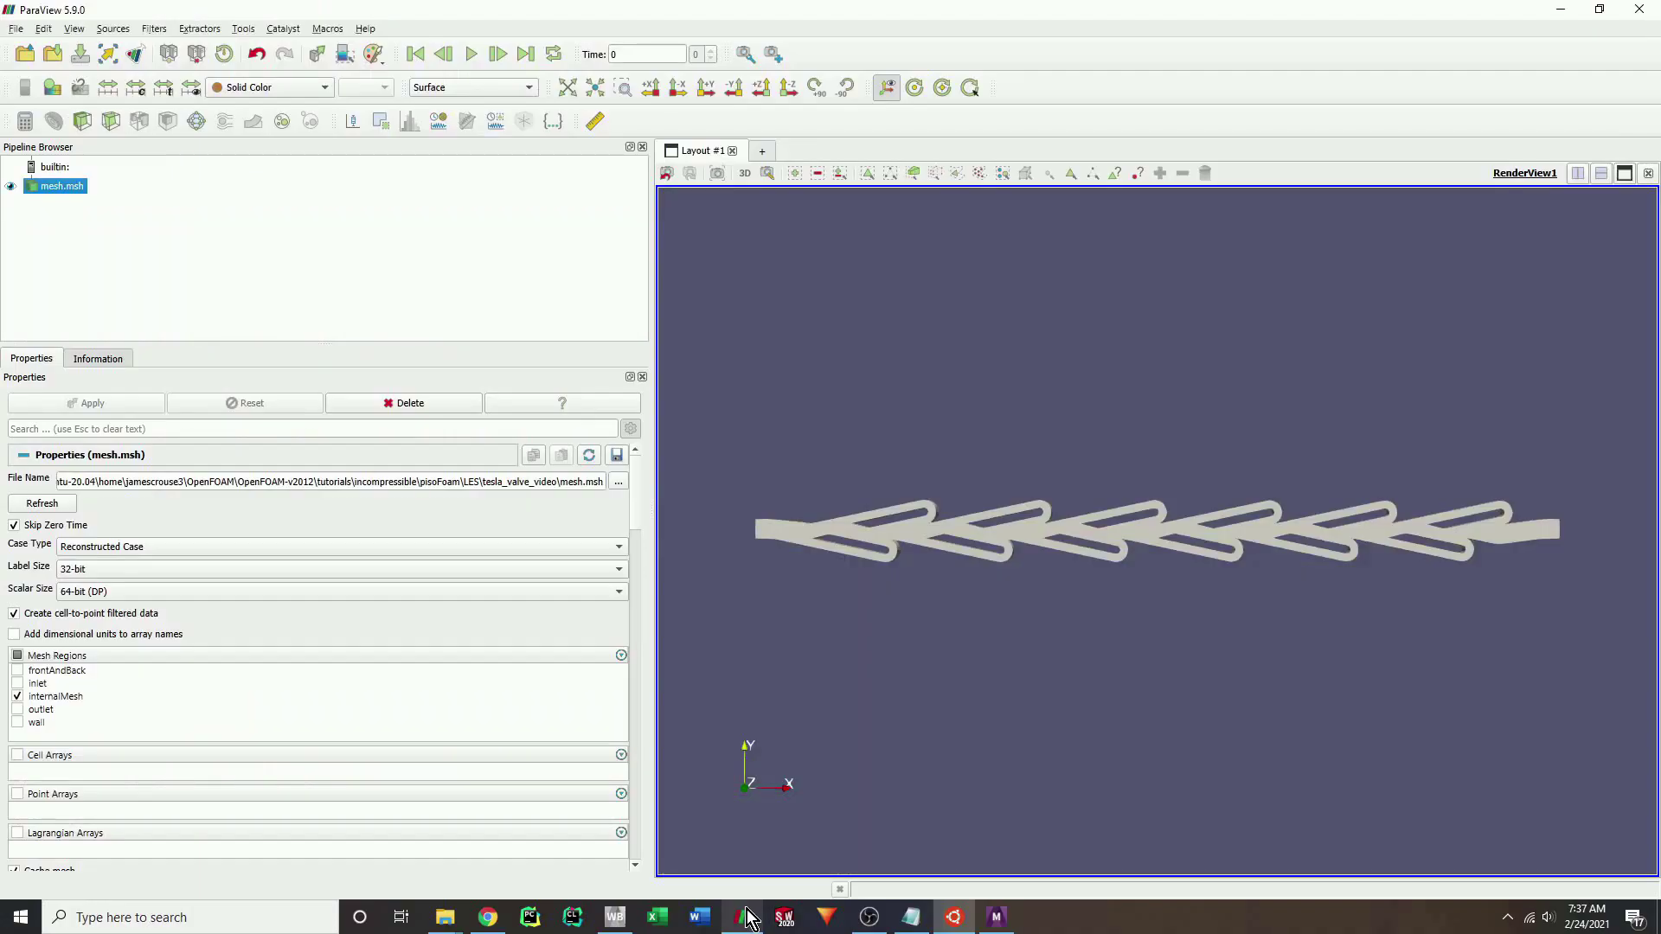
{"action": "left_click", "coordinate": [465, 405]}
{"action": "left_click", "coordinate": [26, 54]}
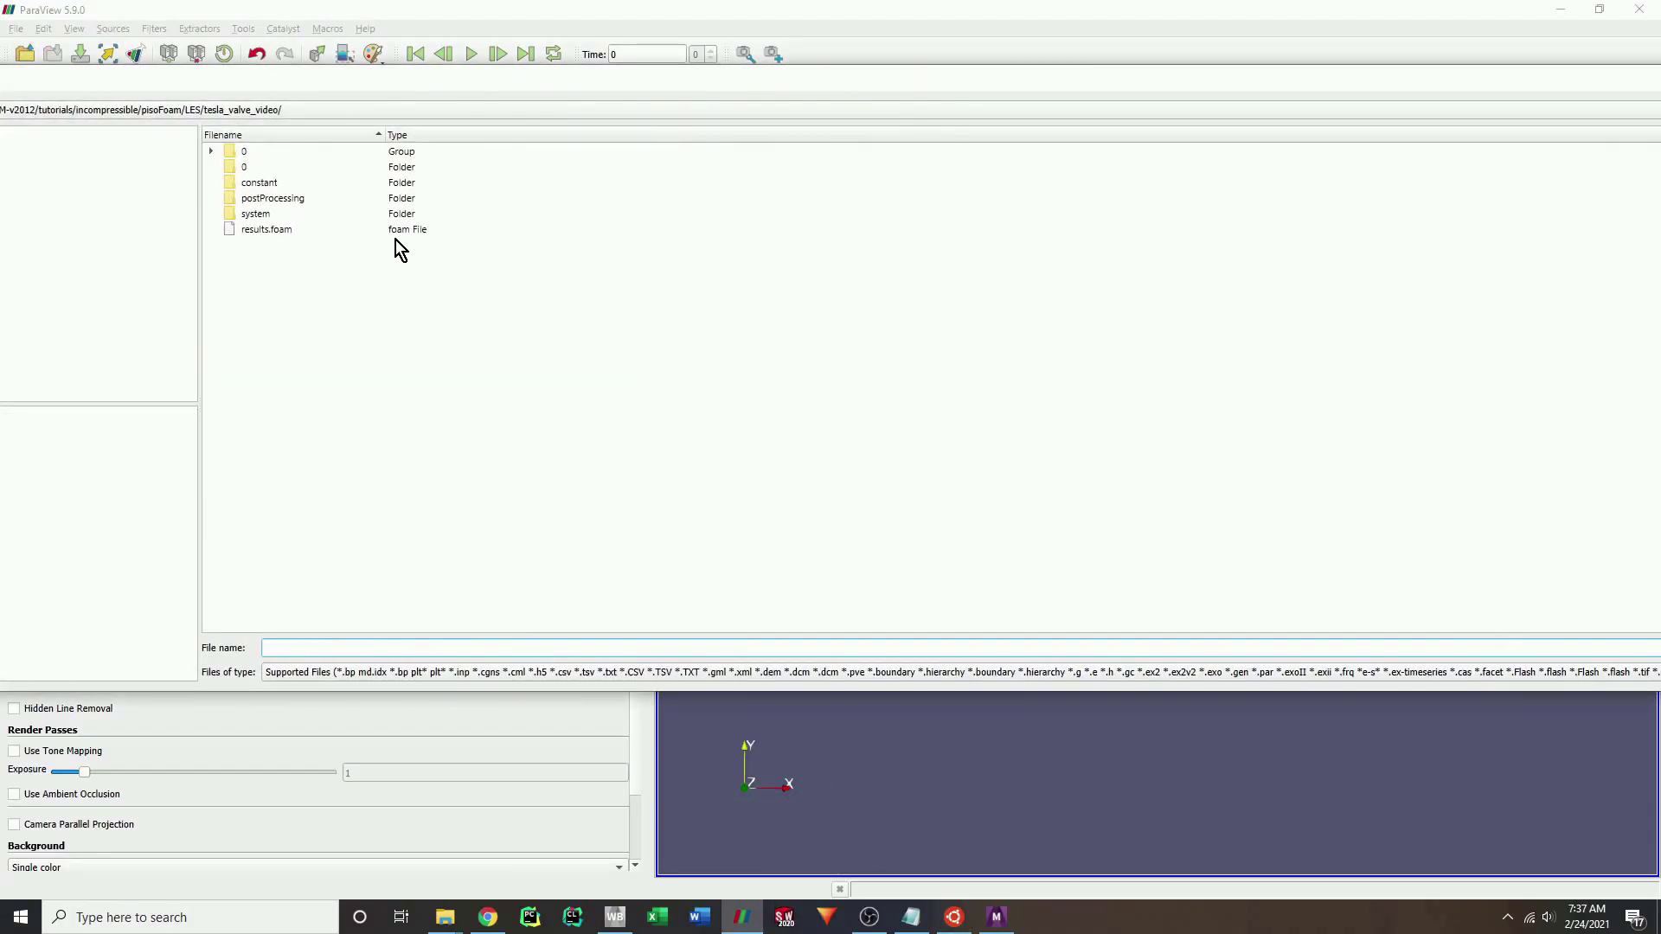
{"action": "double_click", "coordinate": [361, 231]}
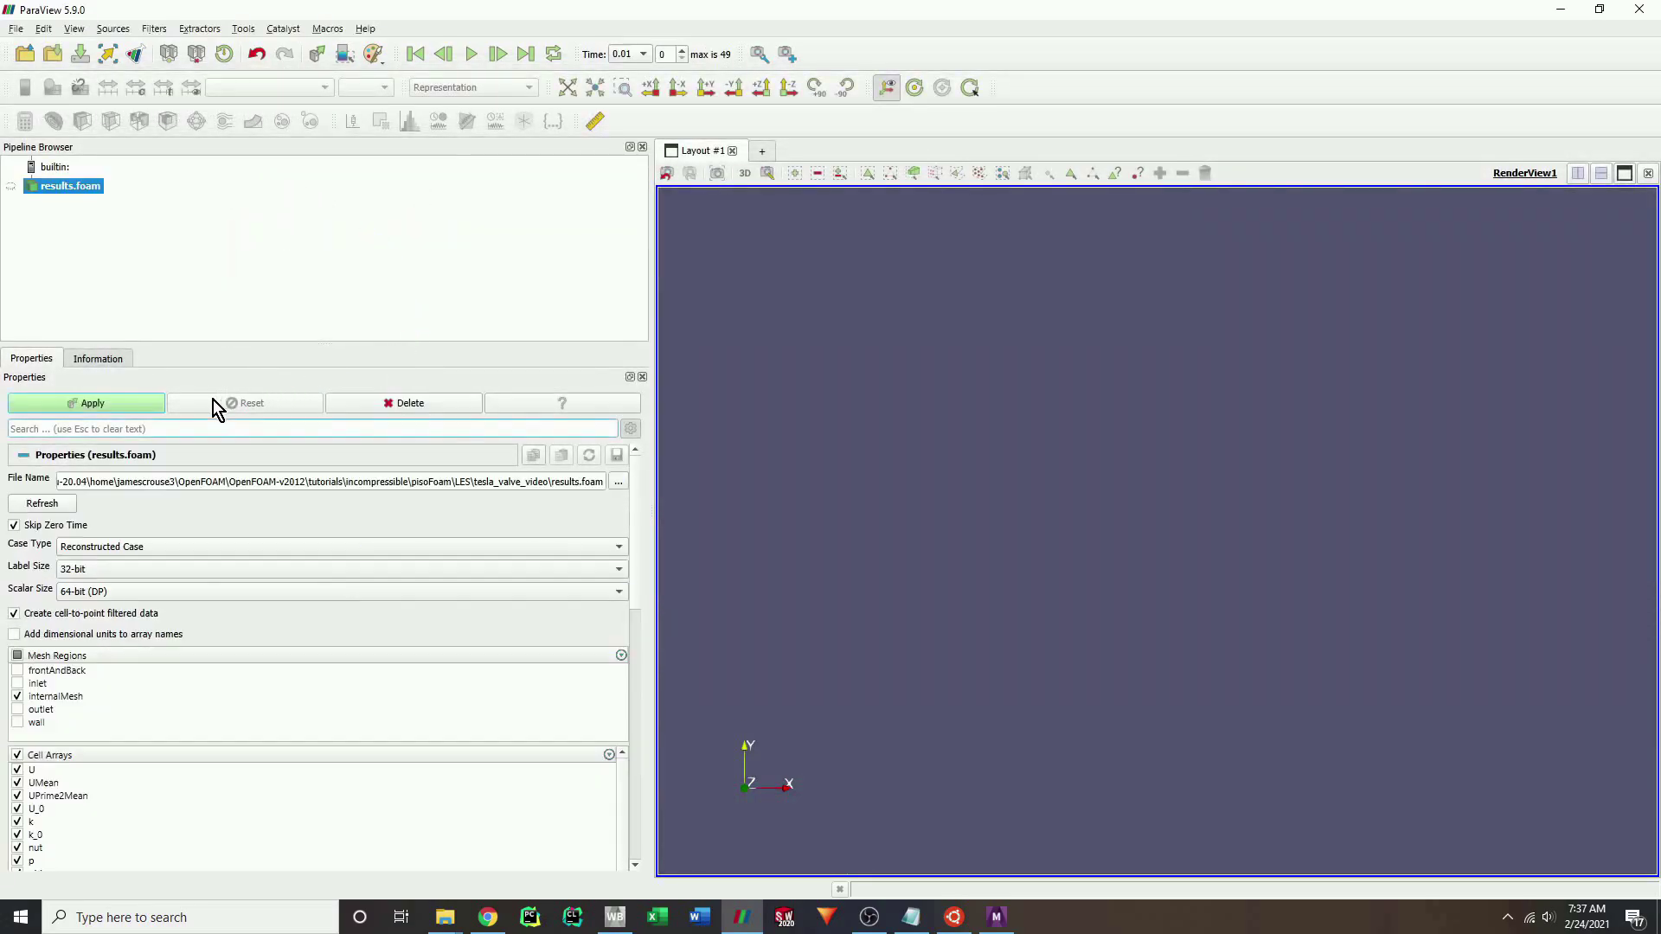
{"action": "left_click", "coordinate": [138, 403]}
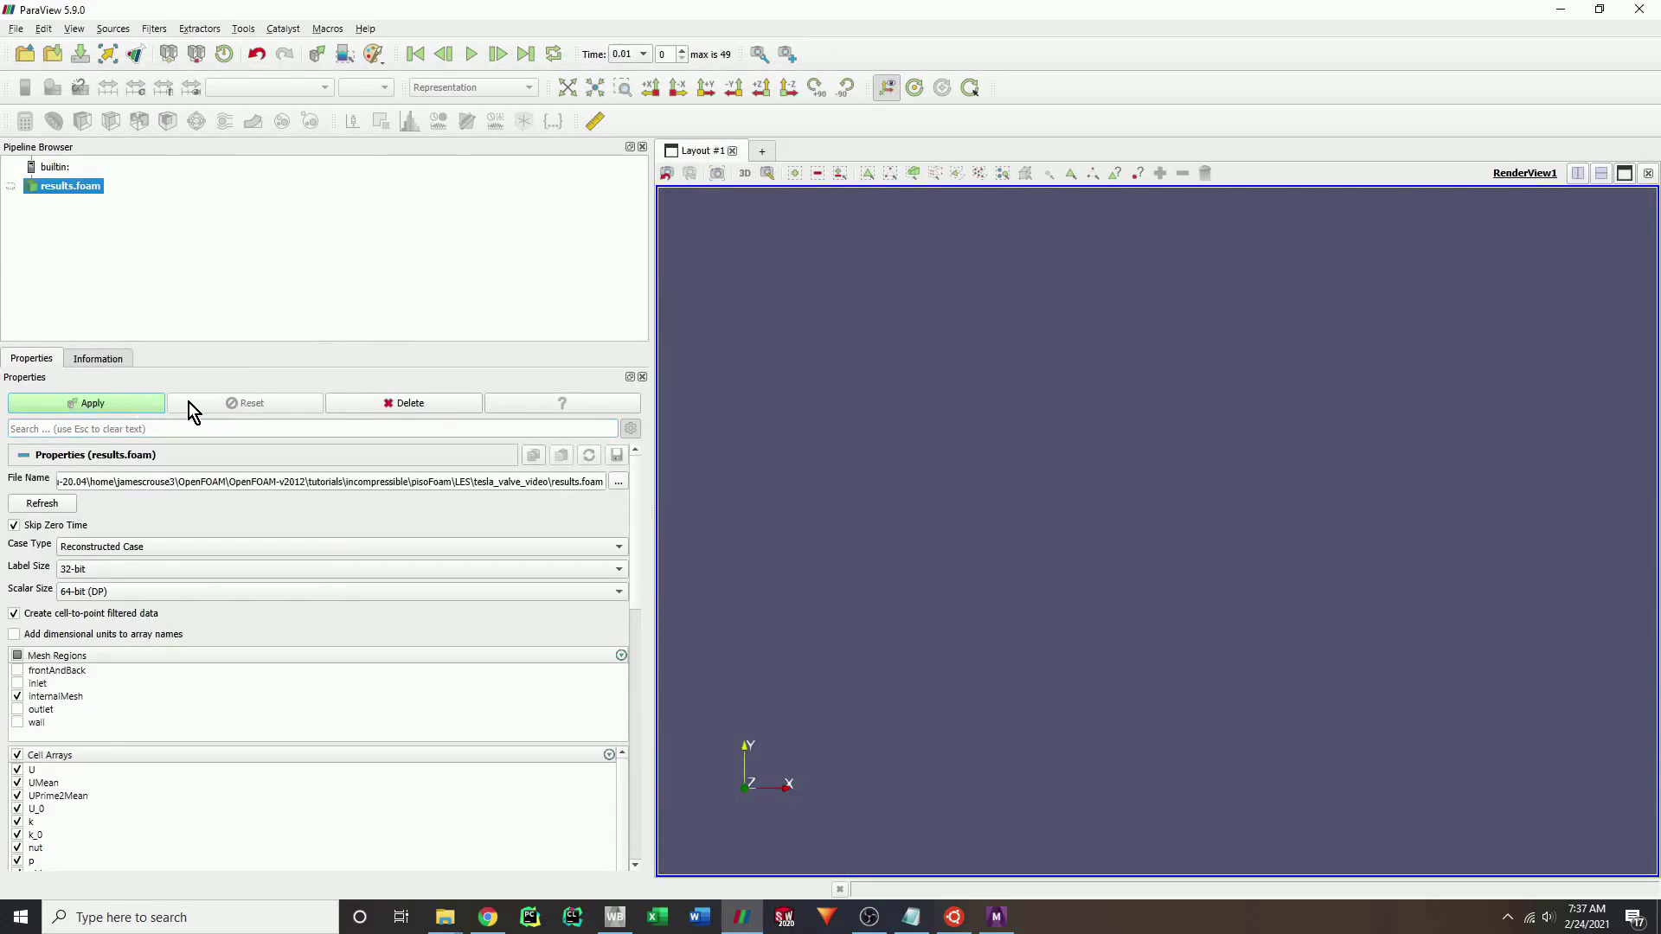
{"action": "scroll", "coordinate": [1037, 530], "scroll_direction": "up", "scroll_amount": 2}
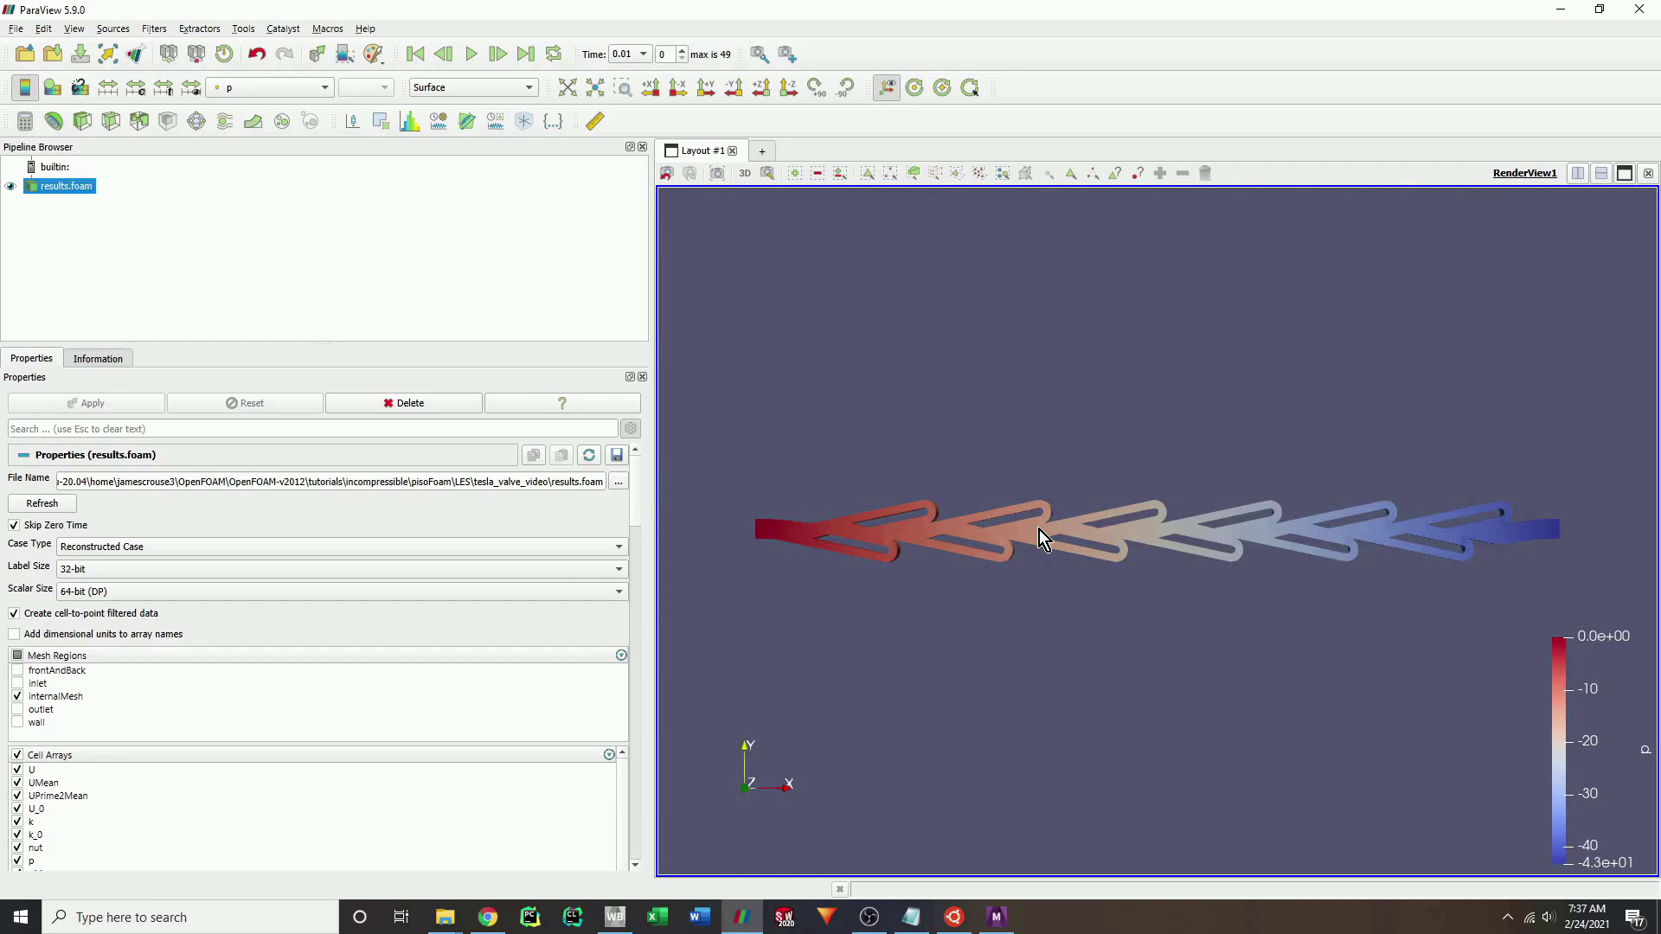
{"action": "left_click_drag", "start_coordinate": [652, 340], "coordinate": [365, 351]}
Colour the valve by scalar s and set the time to 0.4.
{"action": "left_click", "coordinate": [268, 90]}
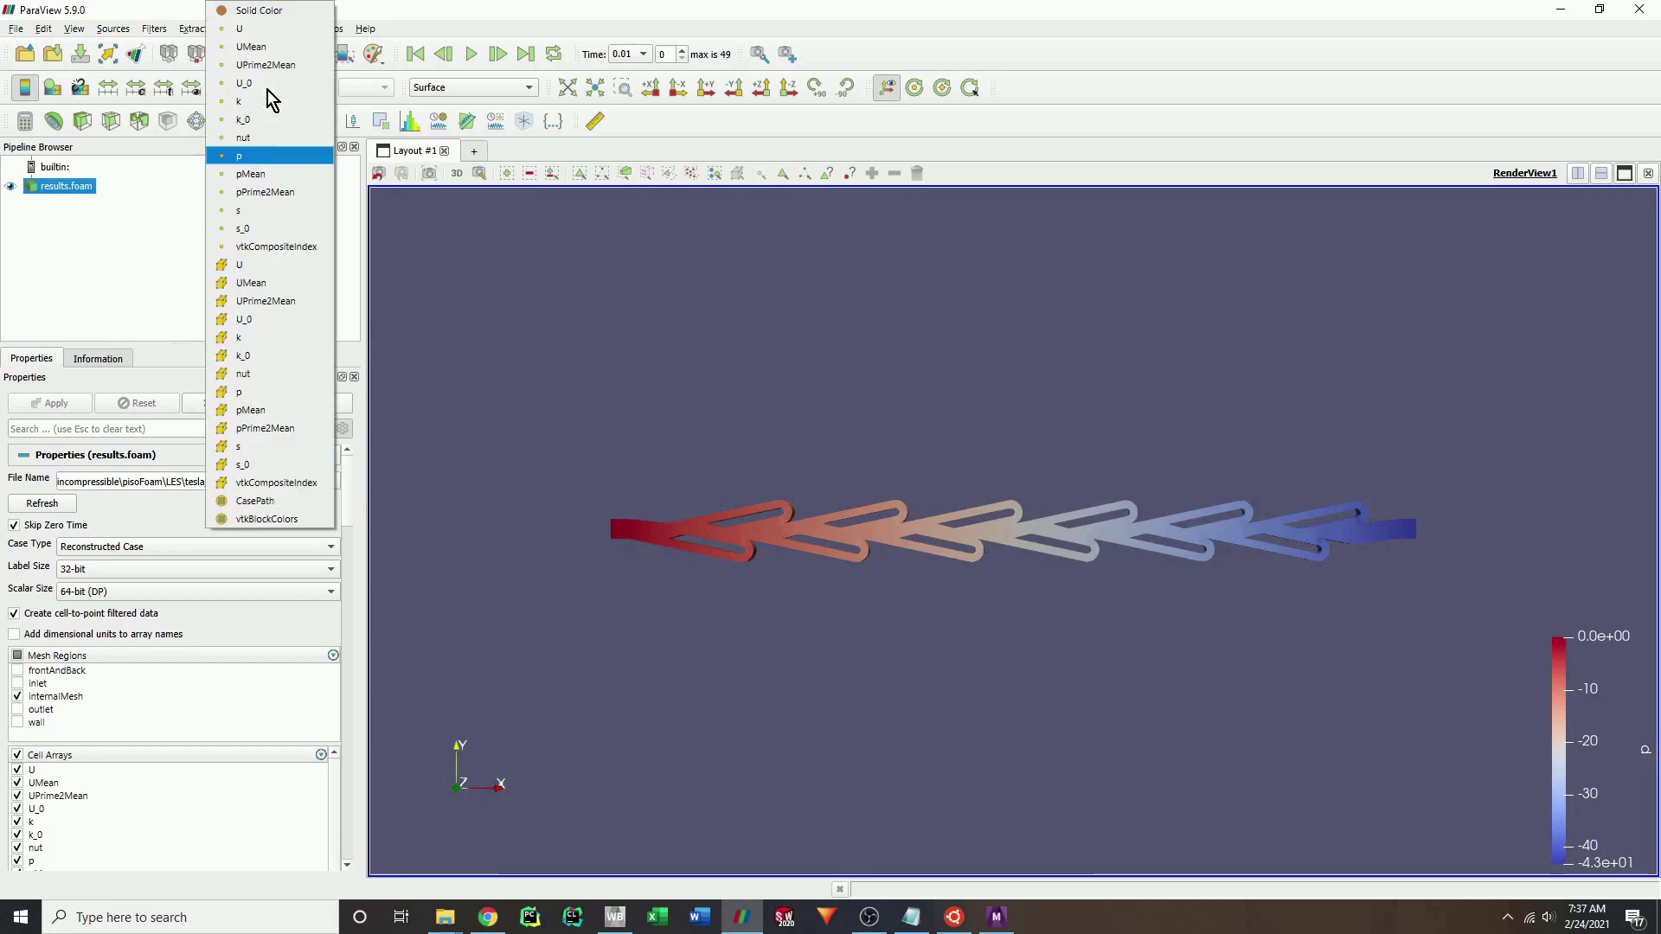
{"action": "left_click", "coordinate": [253, 210]}
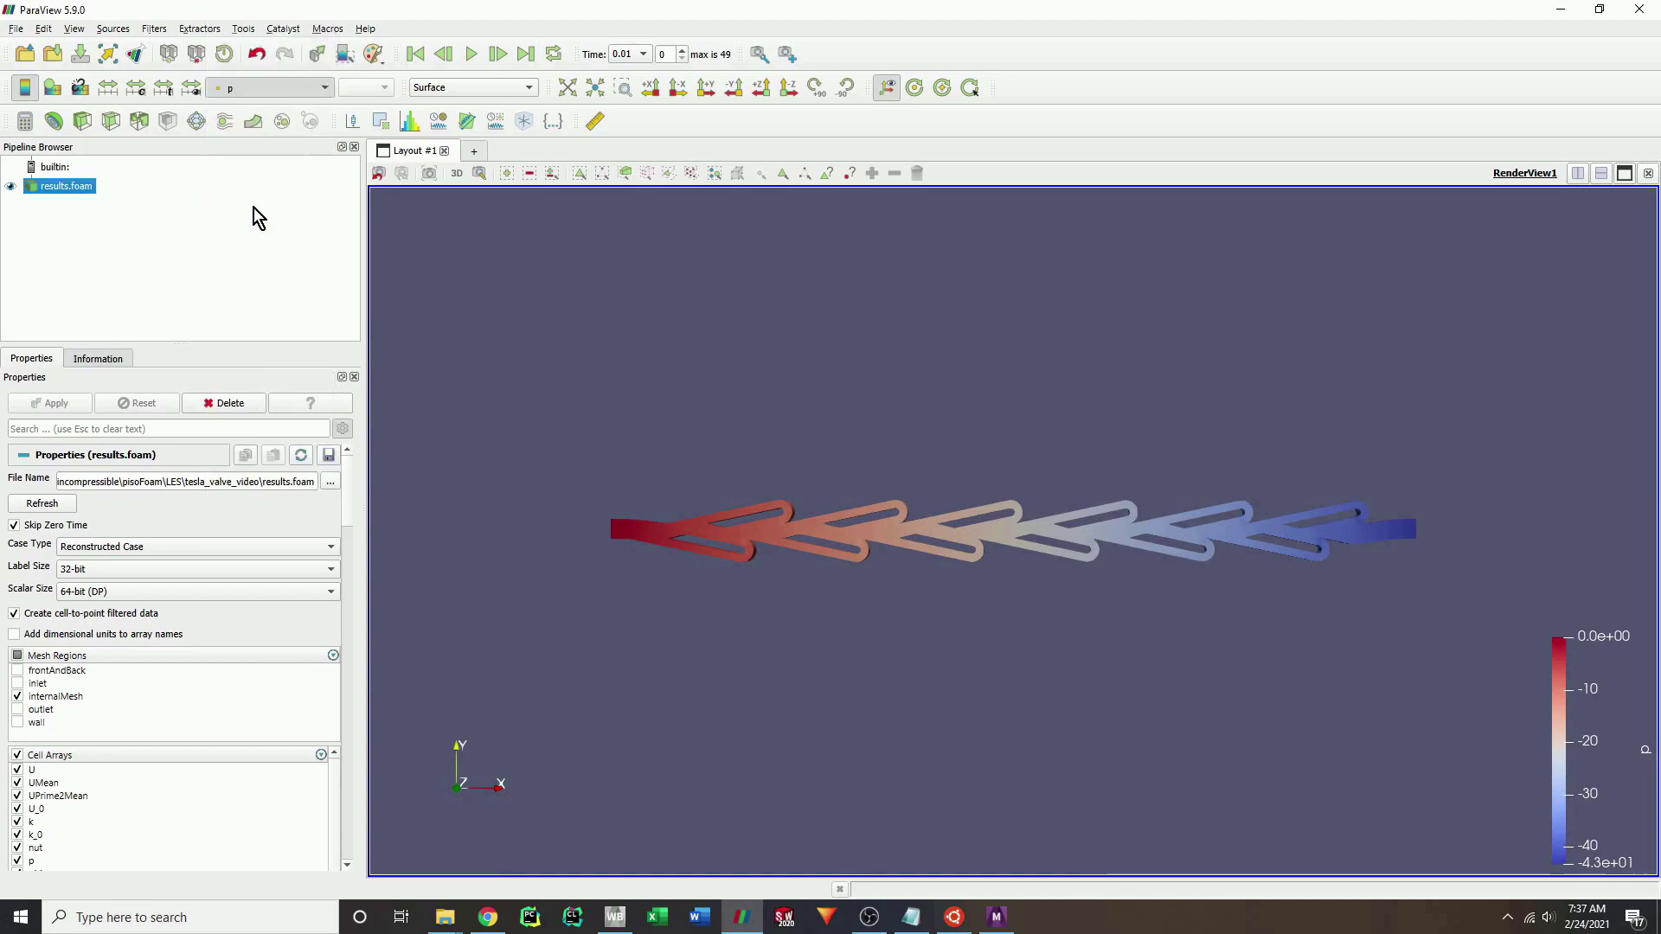
{"action": "left_click", "coordinate": [471, 54]}
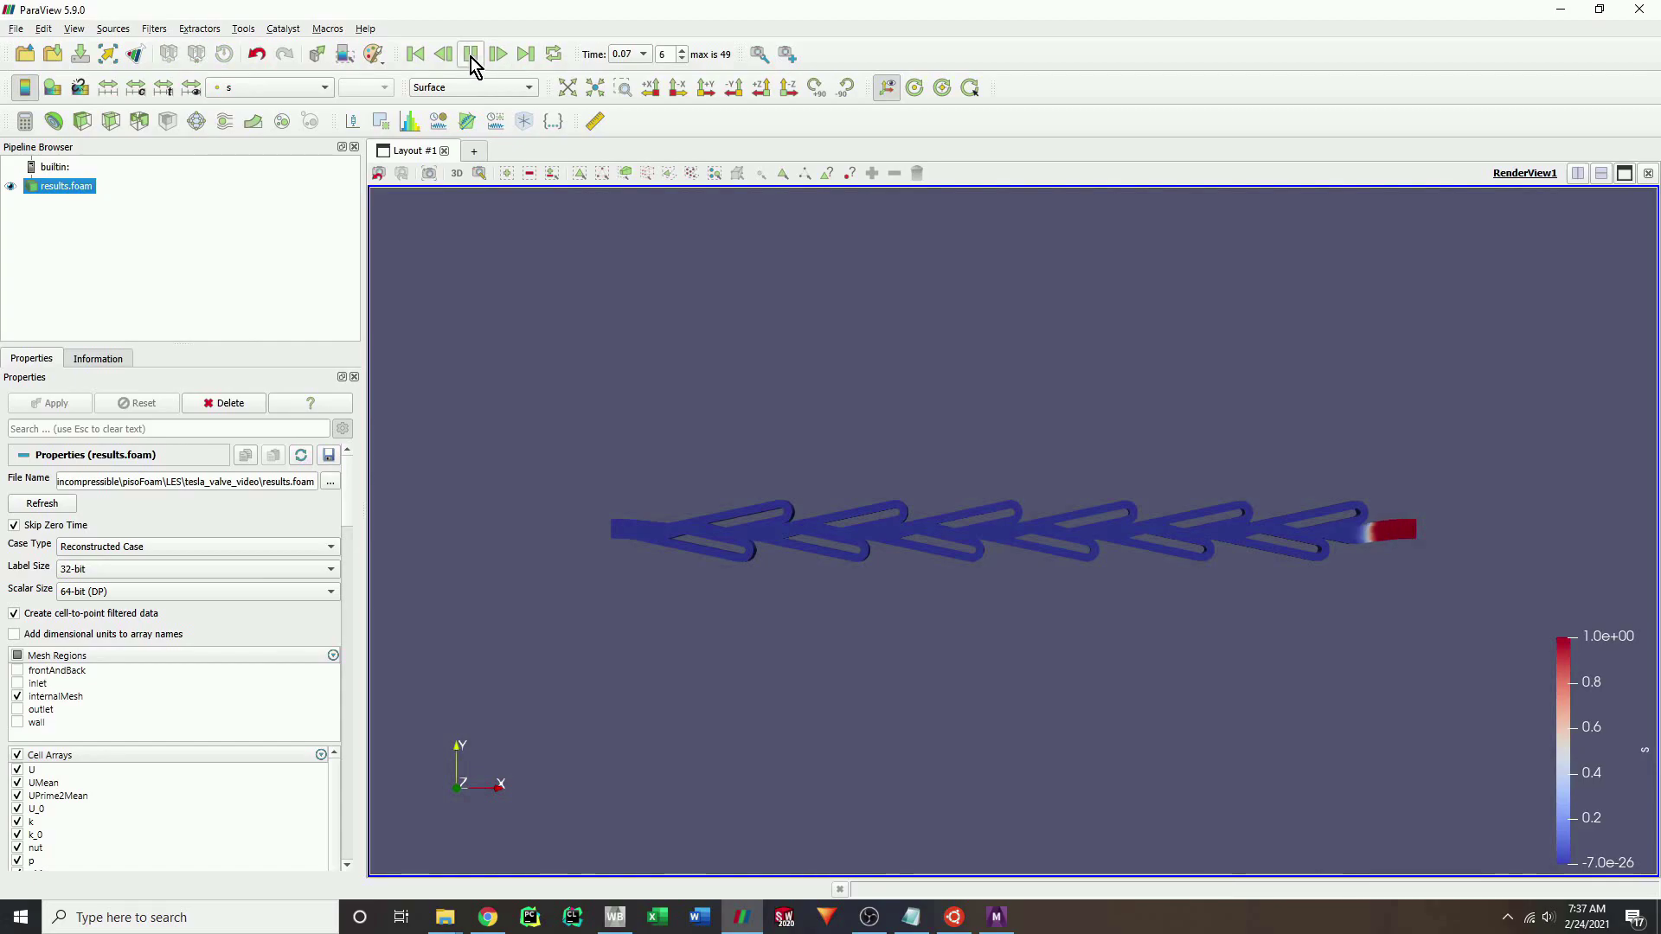
{"action": "left_click", "coordinate": [471, 55]}
{"action": "left_click", "coordinate": [643, 54]}
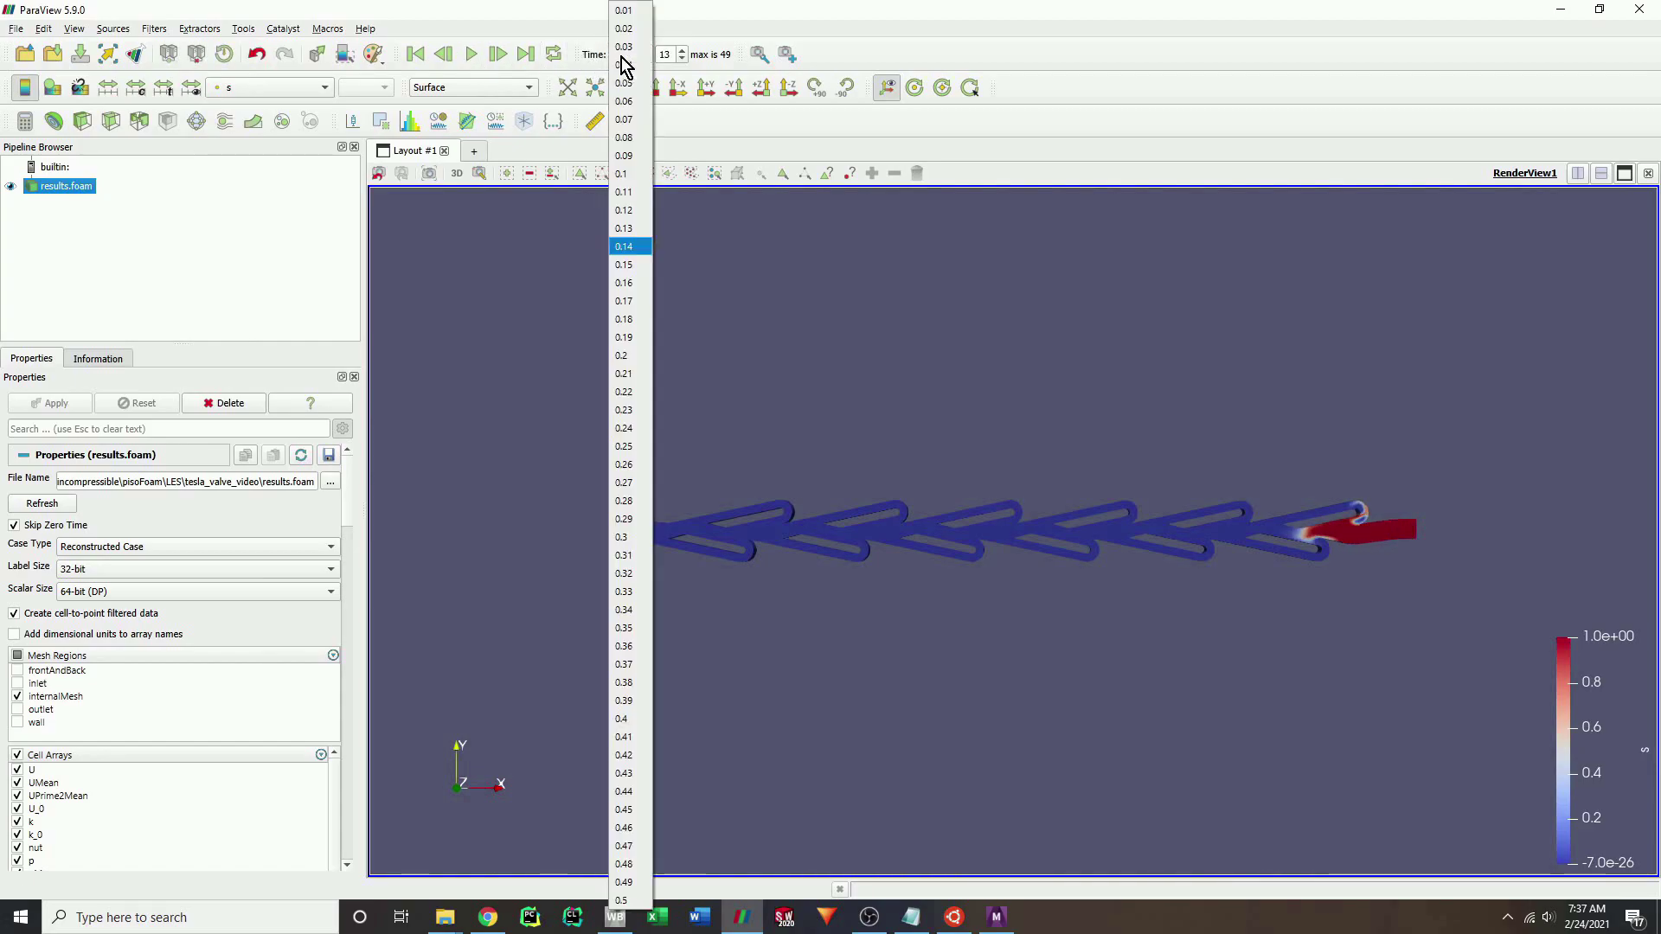
{"action": "left_click", "coordinate": [623, 723]}
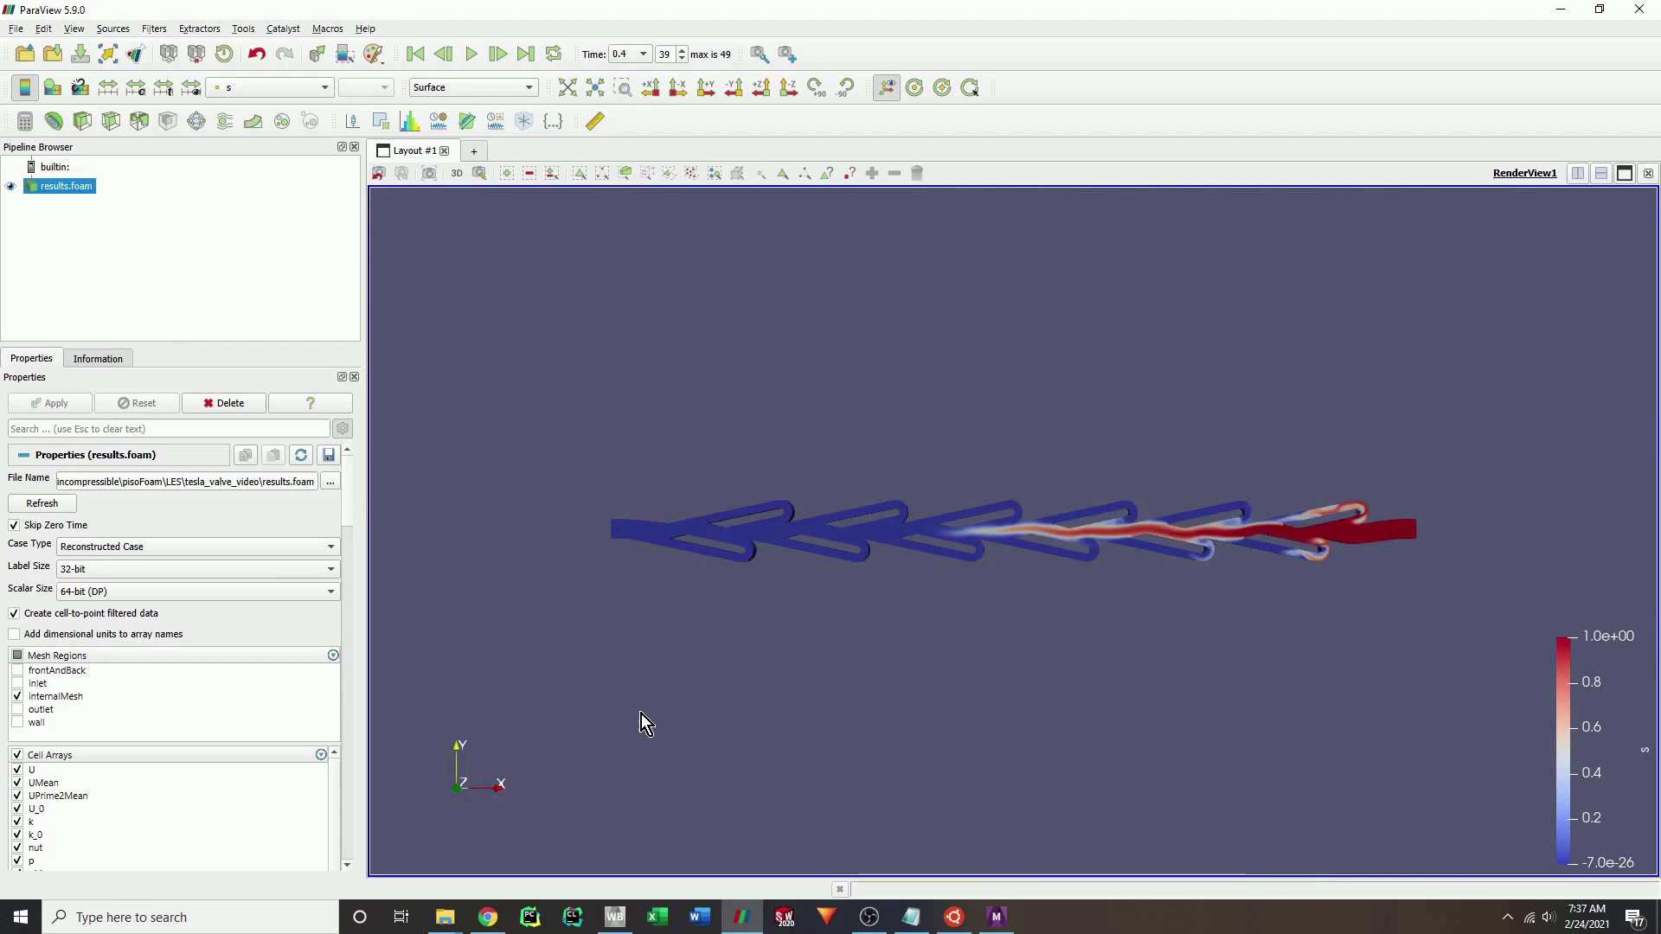
{"action": "scroll", "coordinate": [99, 647], "scroll_direction": "down", "scroll_amount": 10}
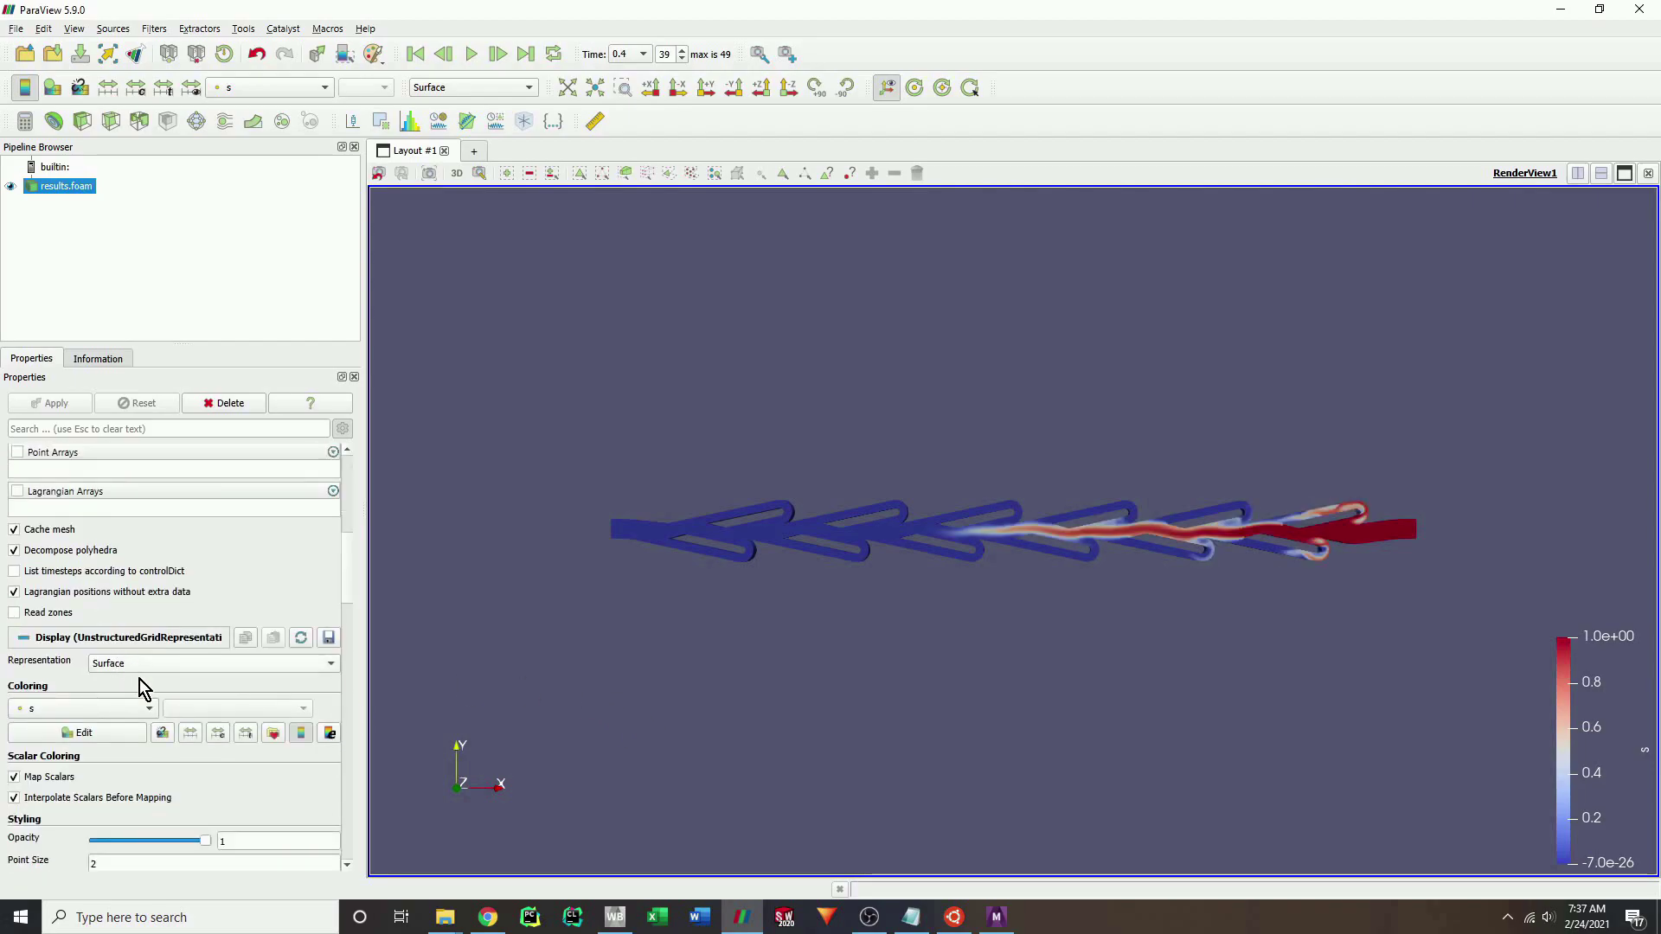
Apply the Rainbow Desaturated preset to the s colouring and zoom in on the valve.
{"action": "left_click", "coordinate": [273, 733]}
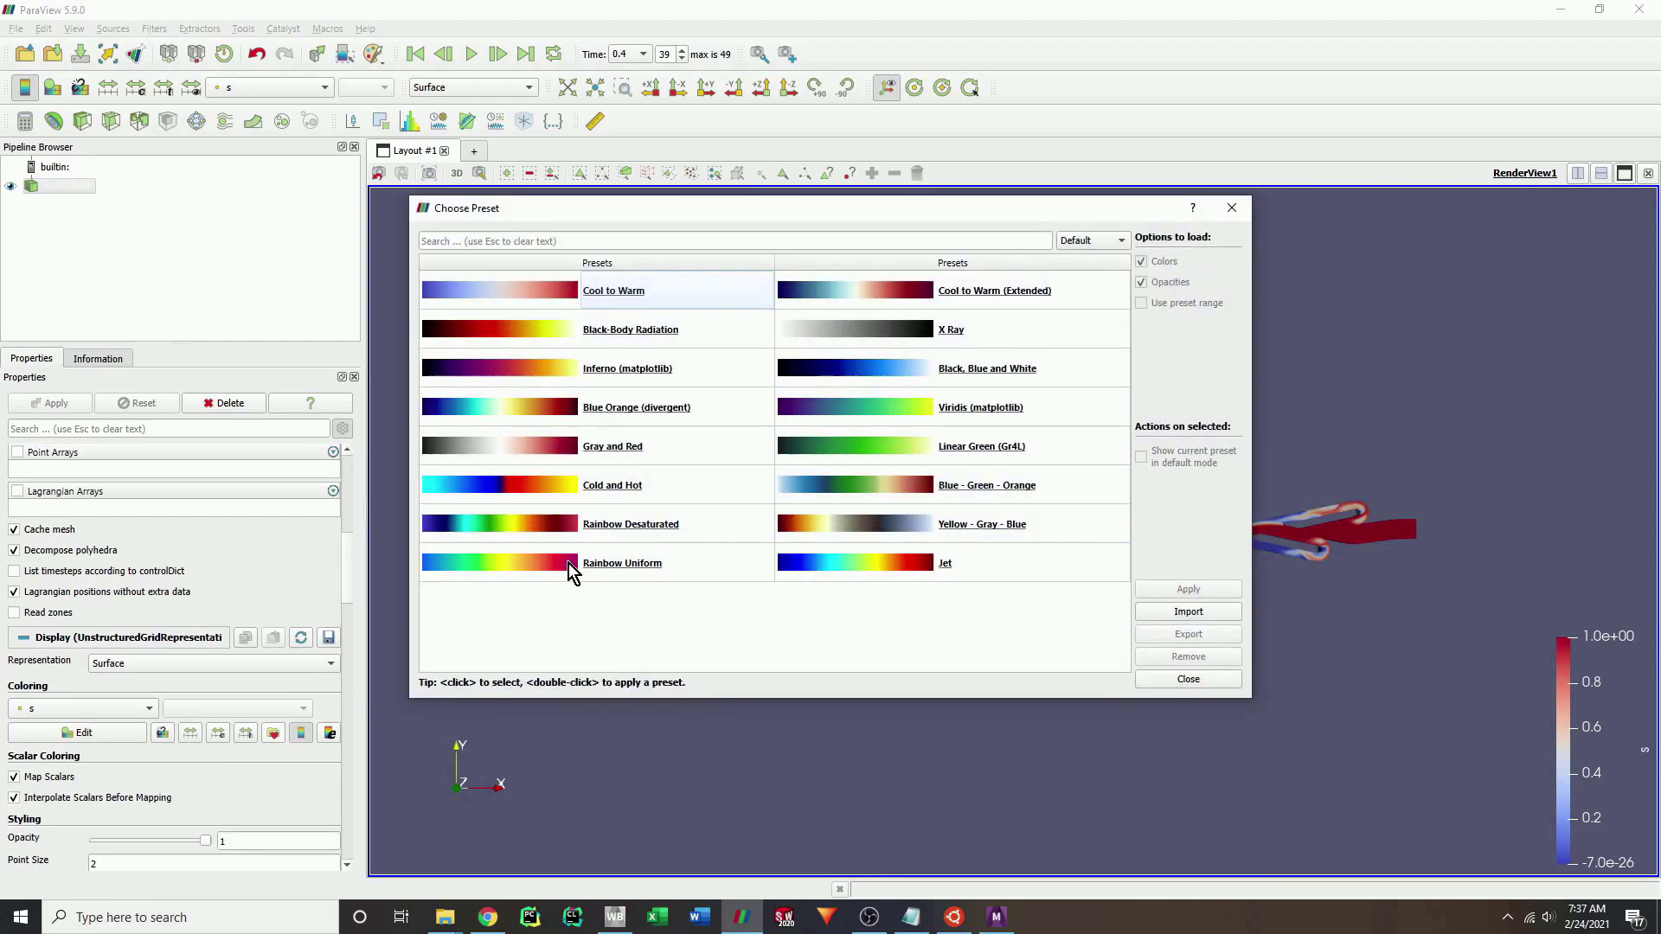
{"action": "double_click", "coordinate": [510, 523]}
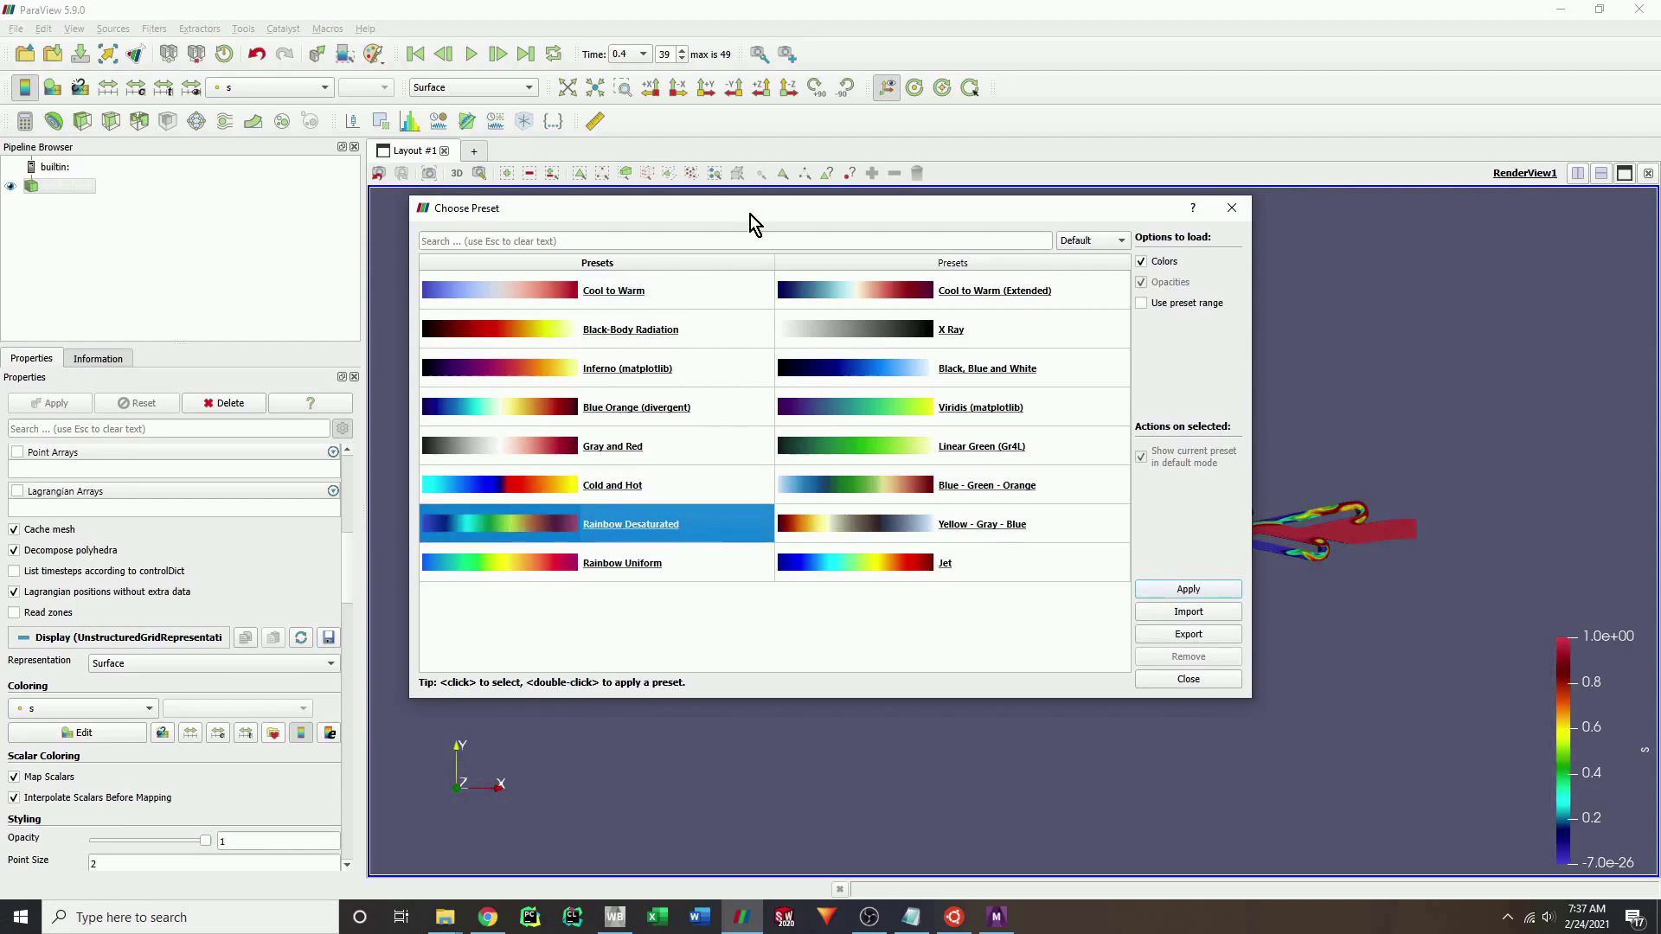
{"action": "left_click_drag", "start_coordinate": [750, 215], "coordinate": [464, 166]}
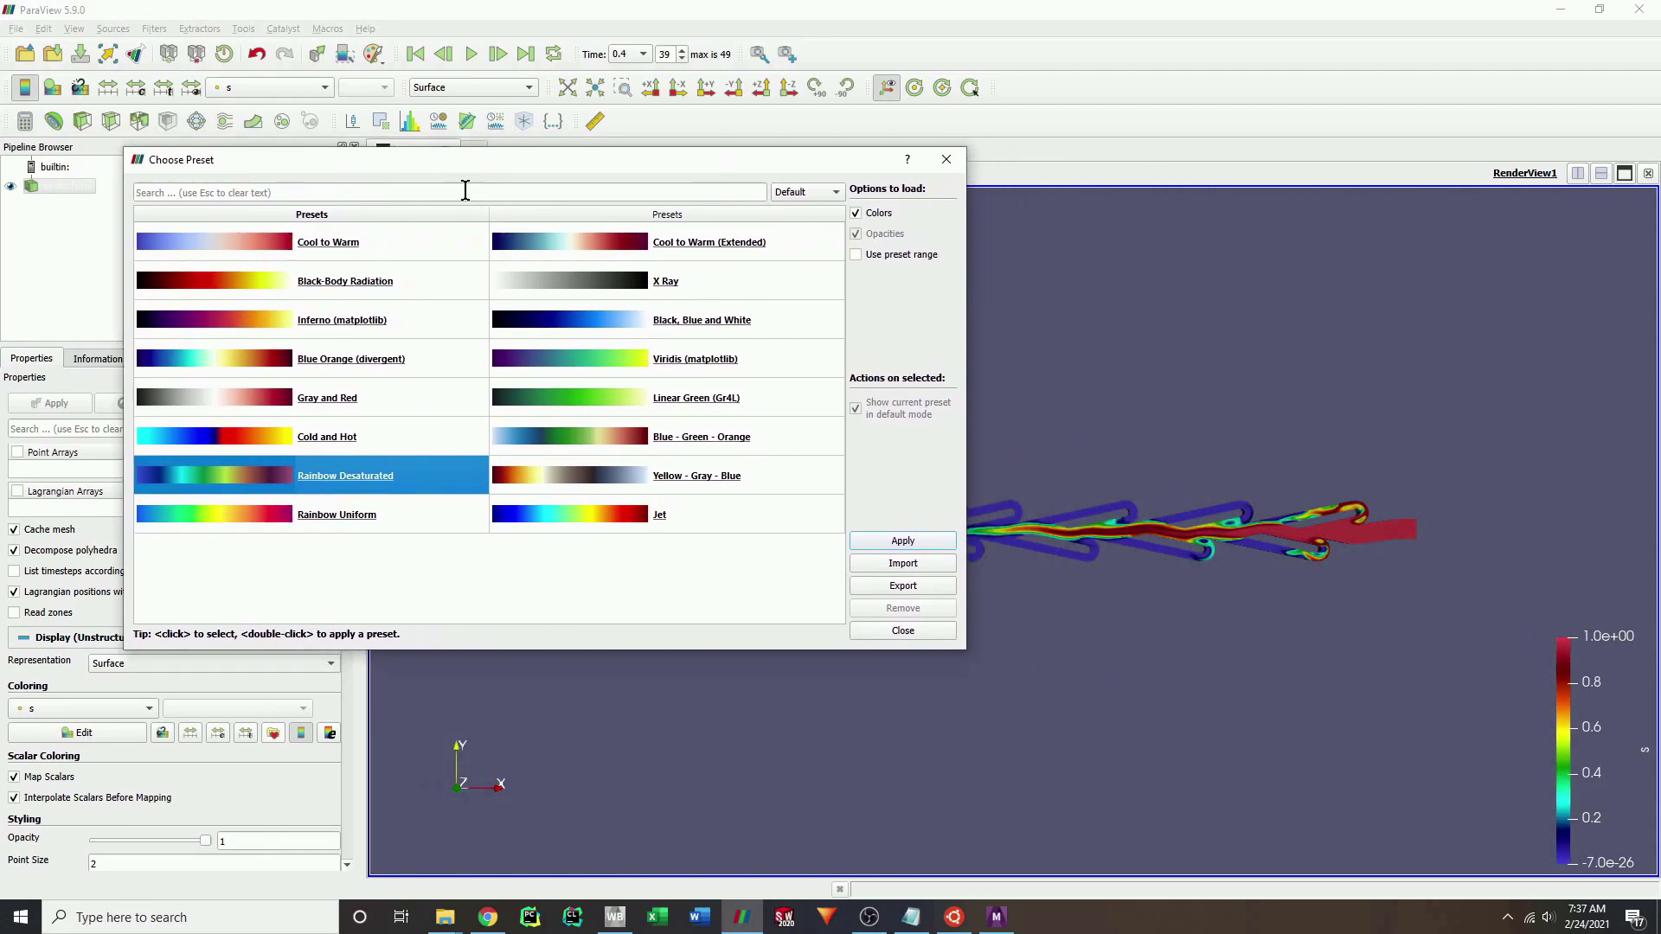
{"action": "left_click", "coordinate": [903, 631]}
{"action": "scroll", "coordinate": [1004, 692], "scroll_direction": "up", "scroll_amount": 5}
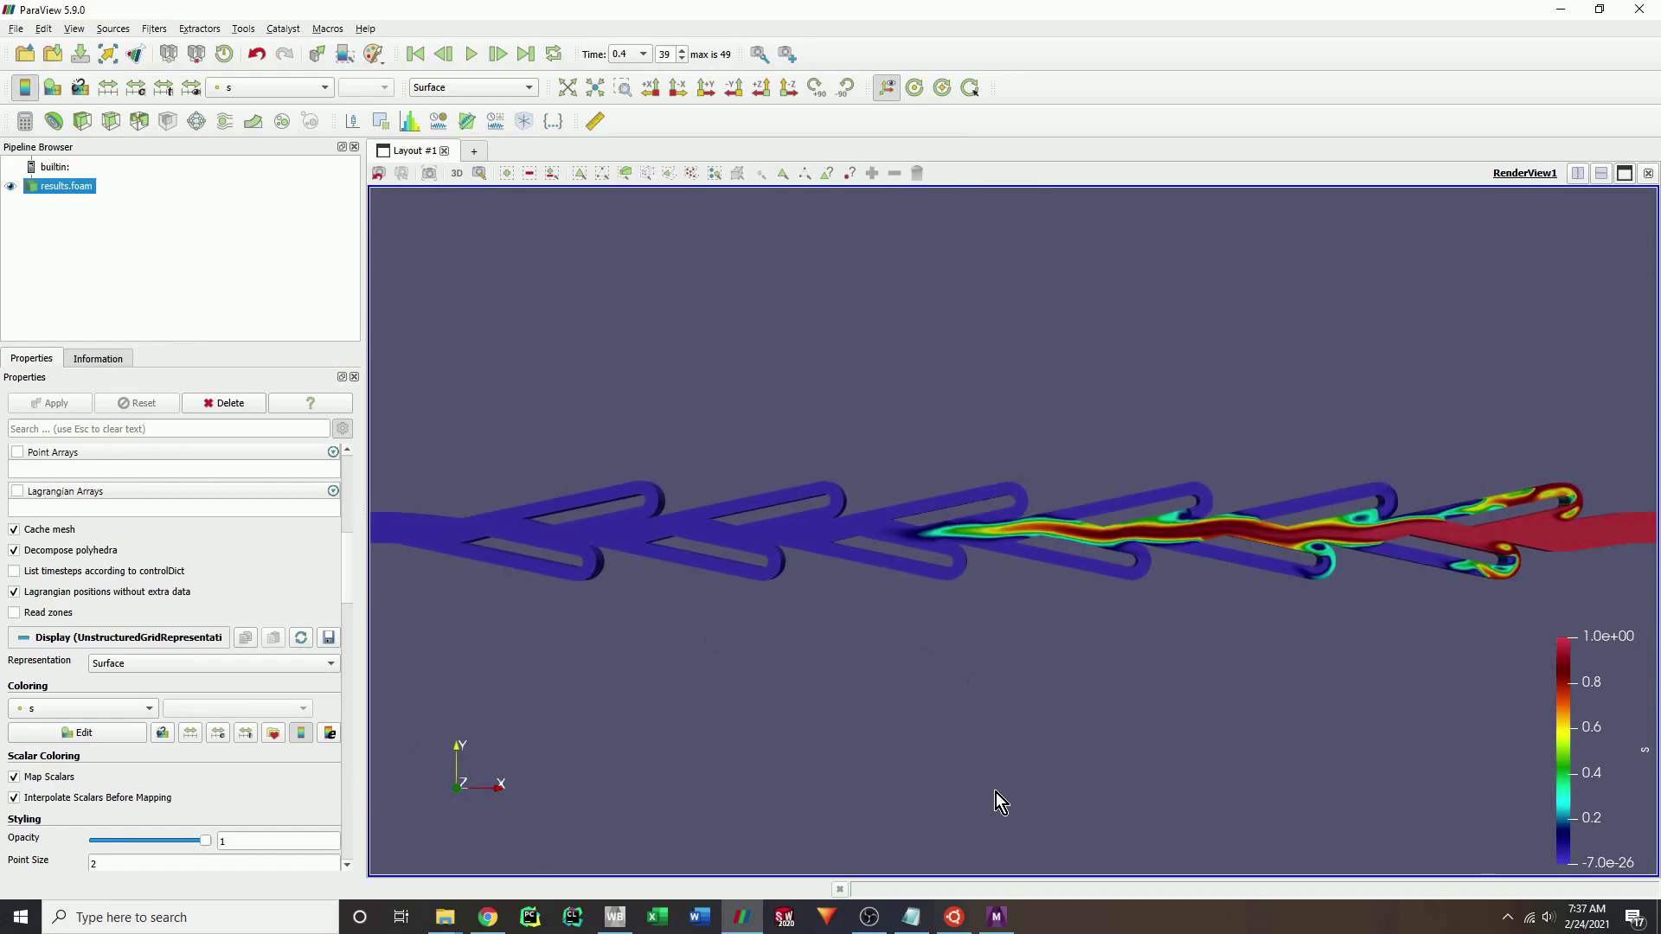
{"action": "scroll", "coordinate": [995, 792], "scroll_direction": "up", "scroll_amount": 3}
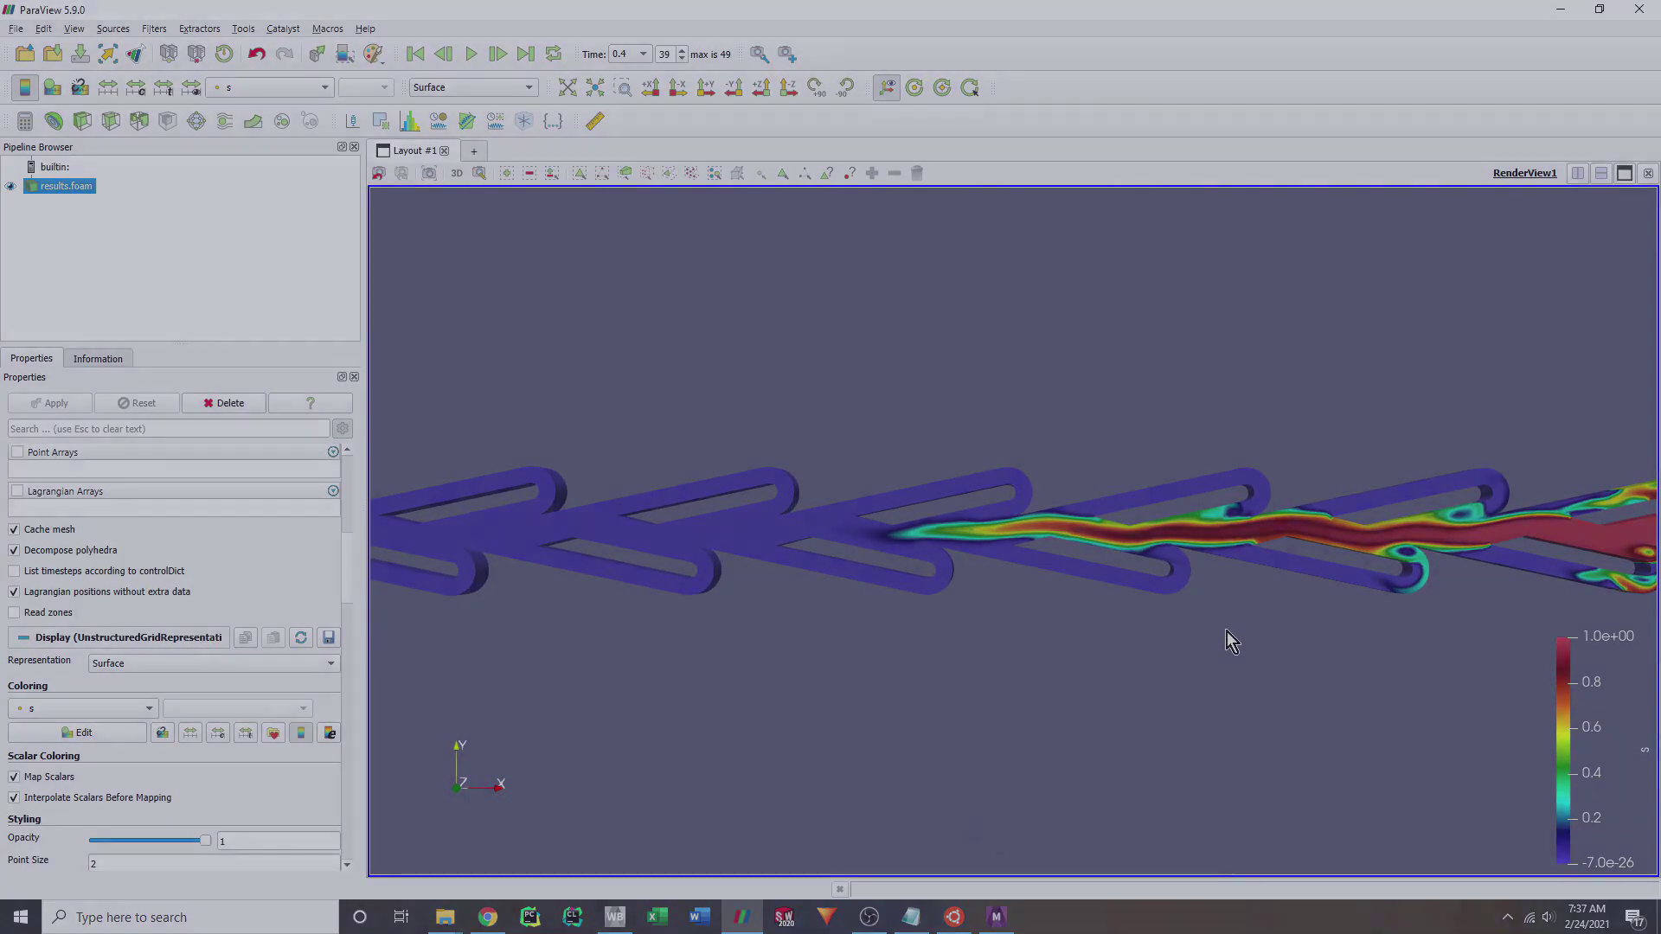